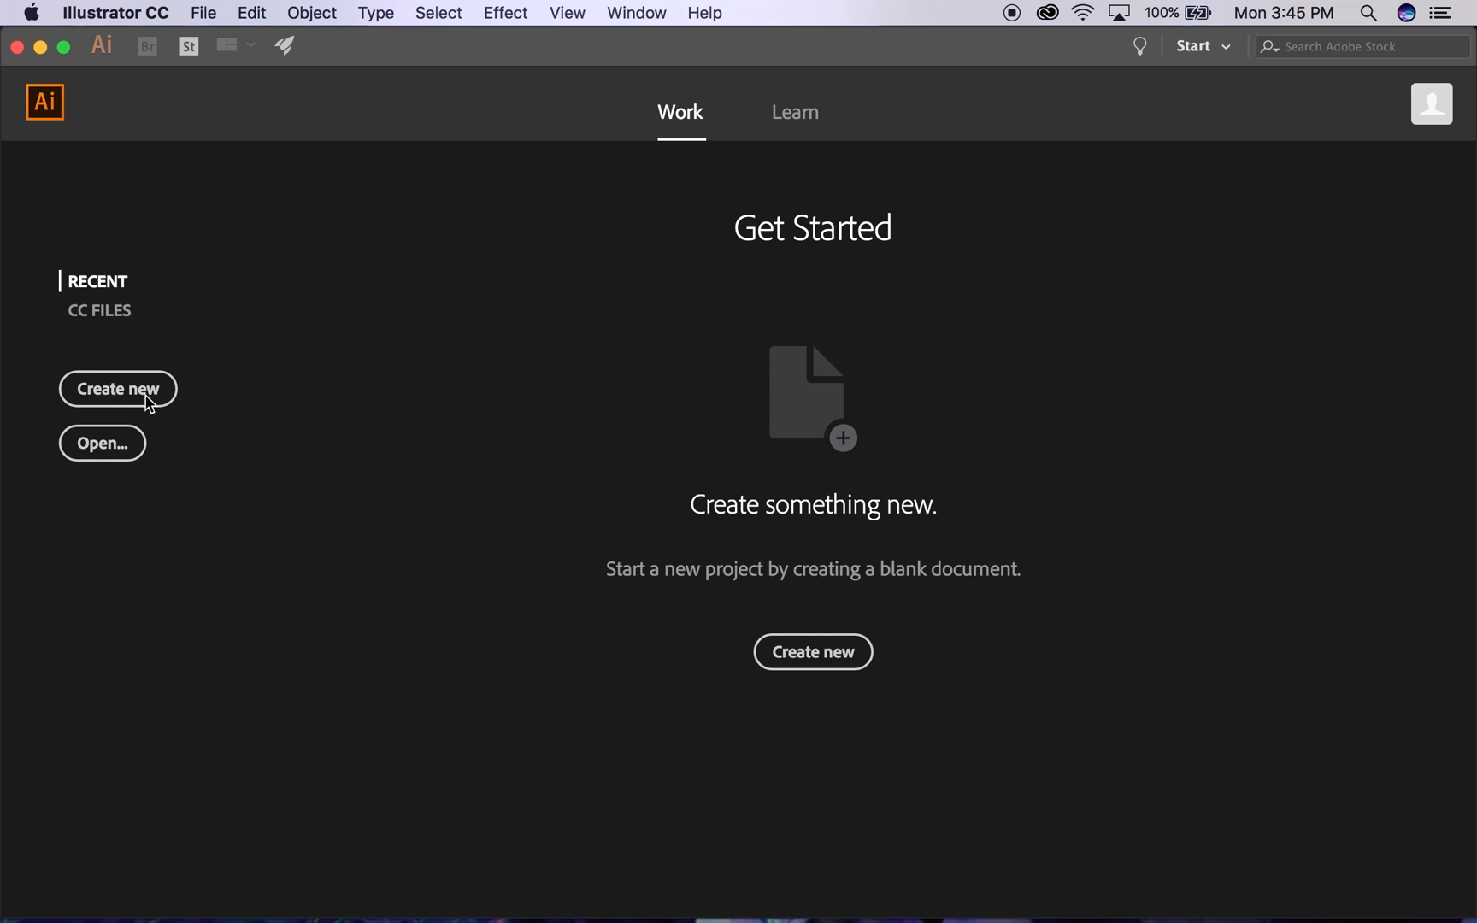
# Step: Create a new portrait A4 document, 210 x 297 mm, in RGB Color mode with one artboard
pyautogui.click(93, 395)
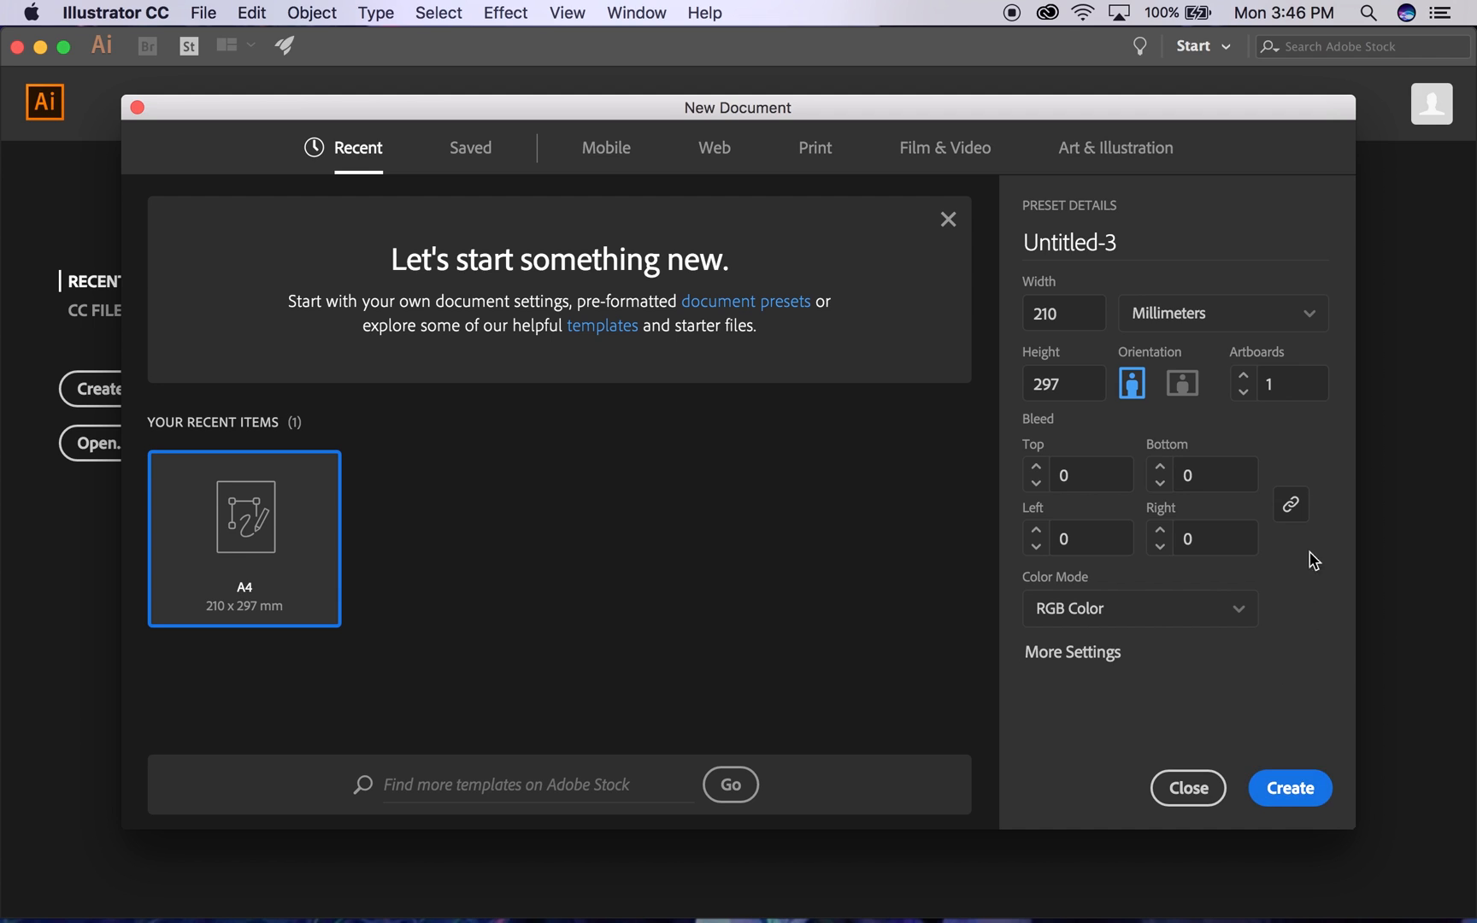
pyautogui.click(1304, 792)
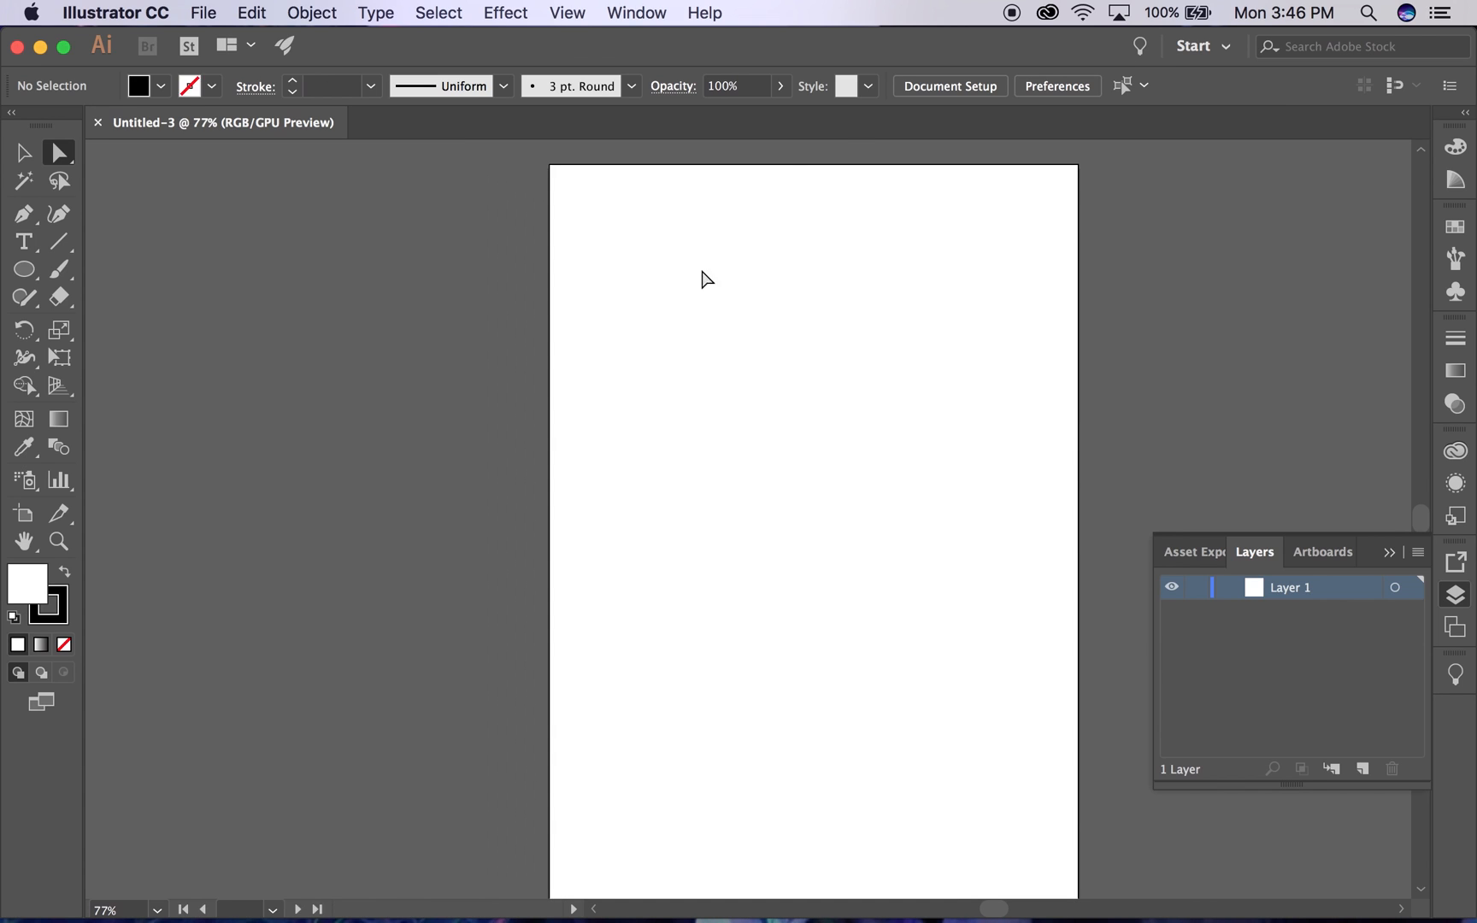
# Step: Place the rocket sketch 20170917_225829-1.jpg as a linked image with its corner at the artboard's top-left corner
pyautogui.click(202, 14)
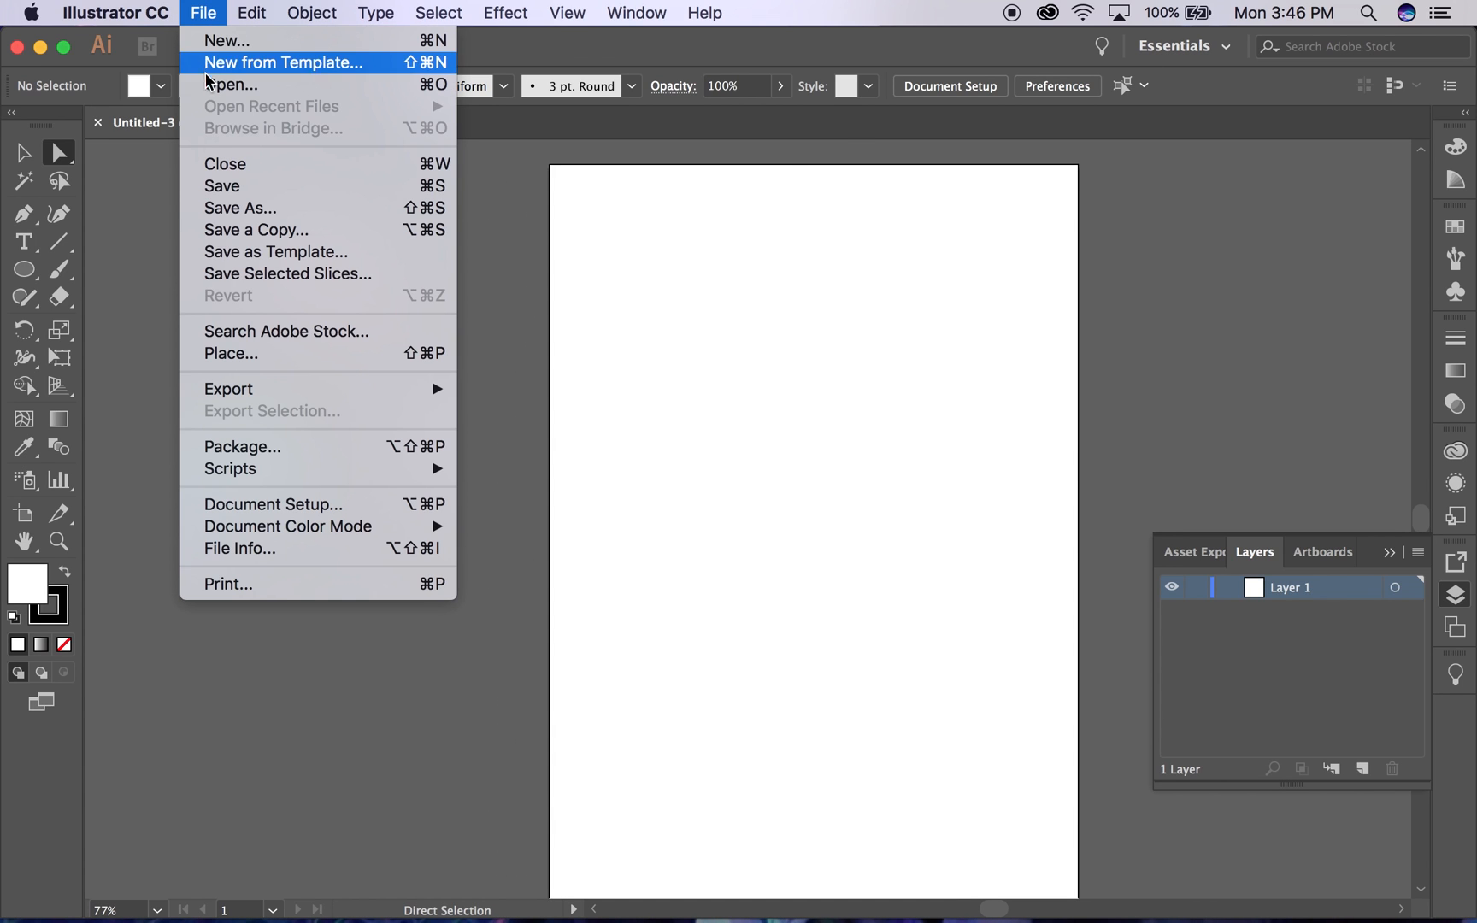
pyautogui.click(232, 357)
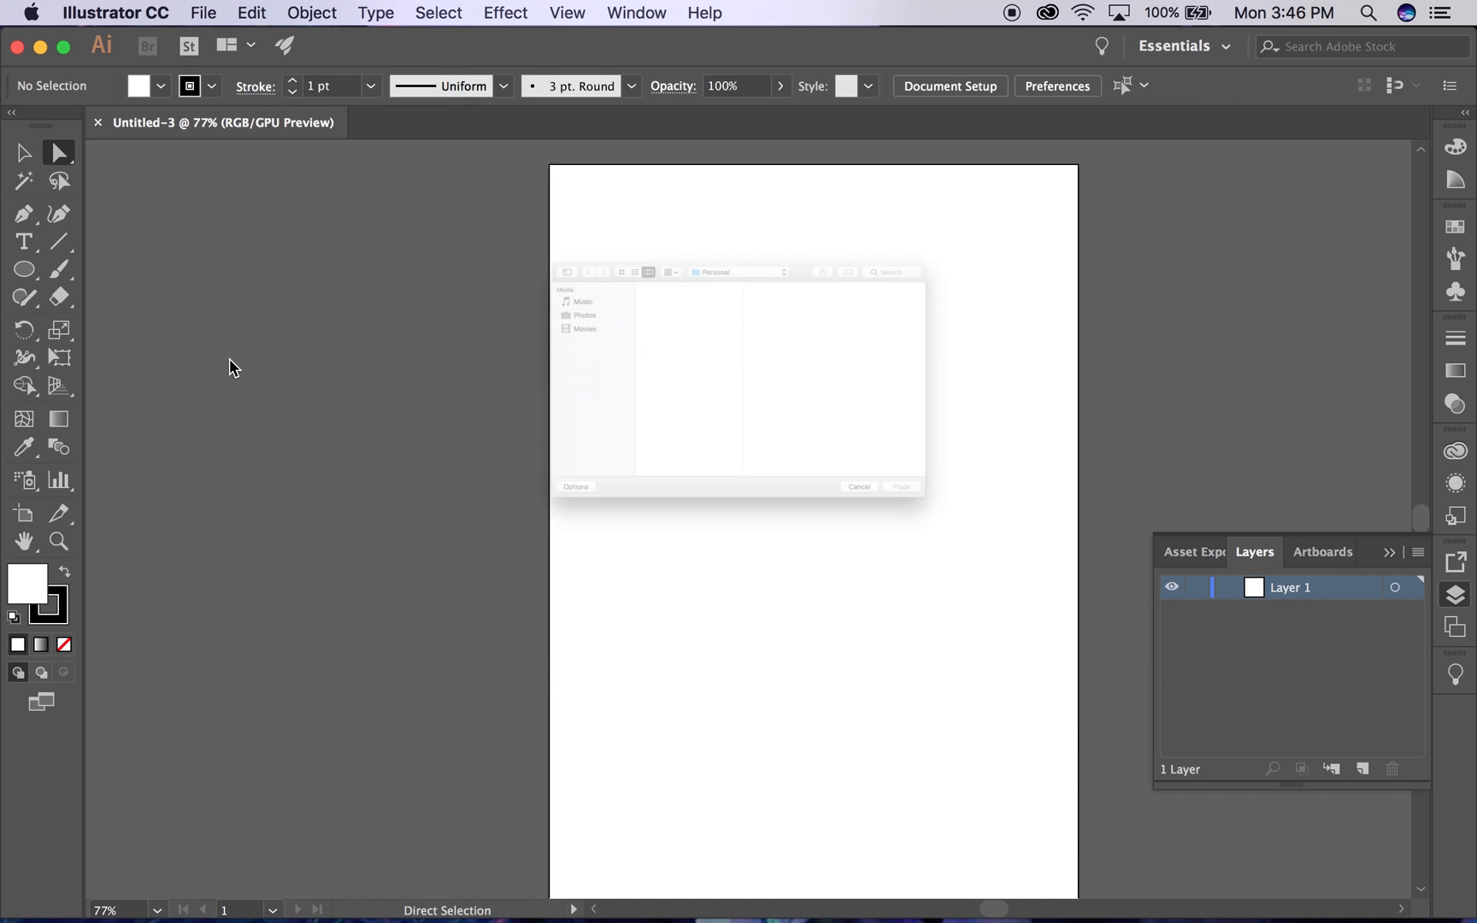
pyautogui.click(564, 227)
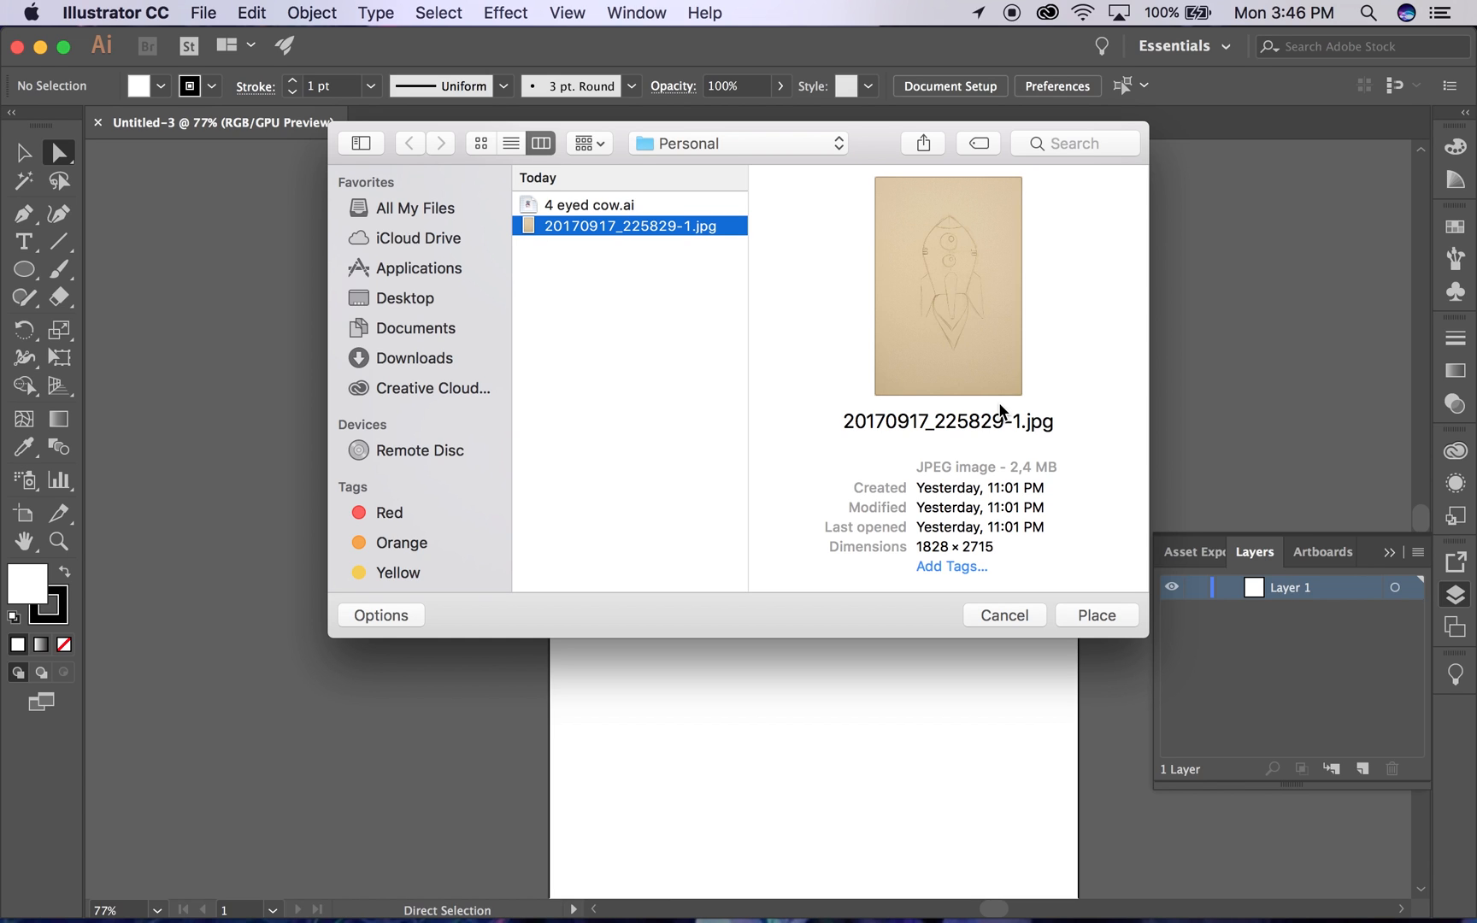
pyautogui.click(1097, 617)
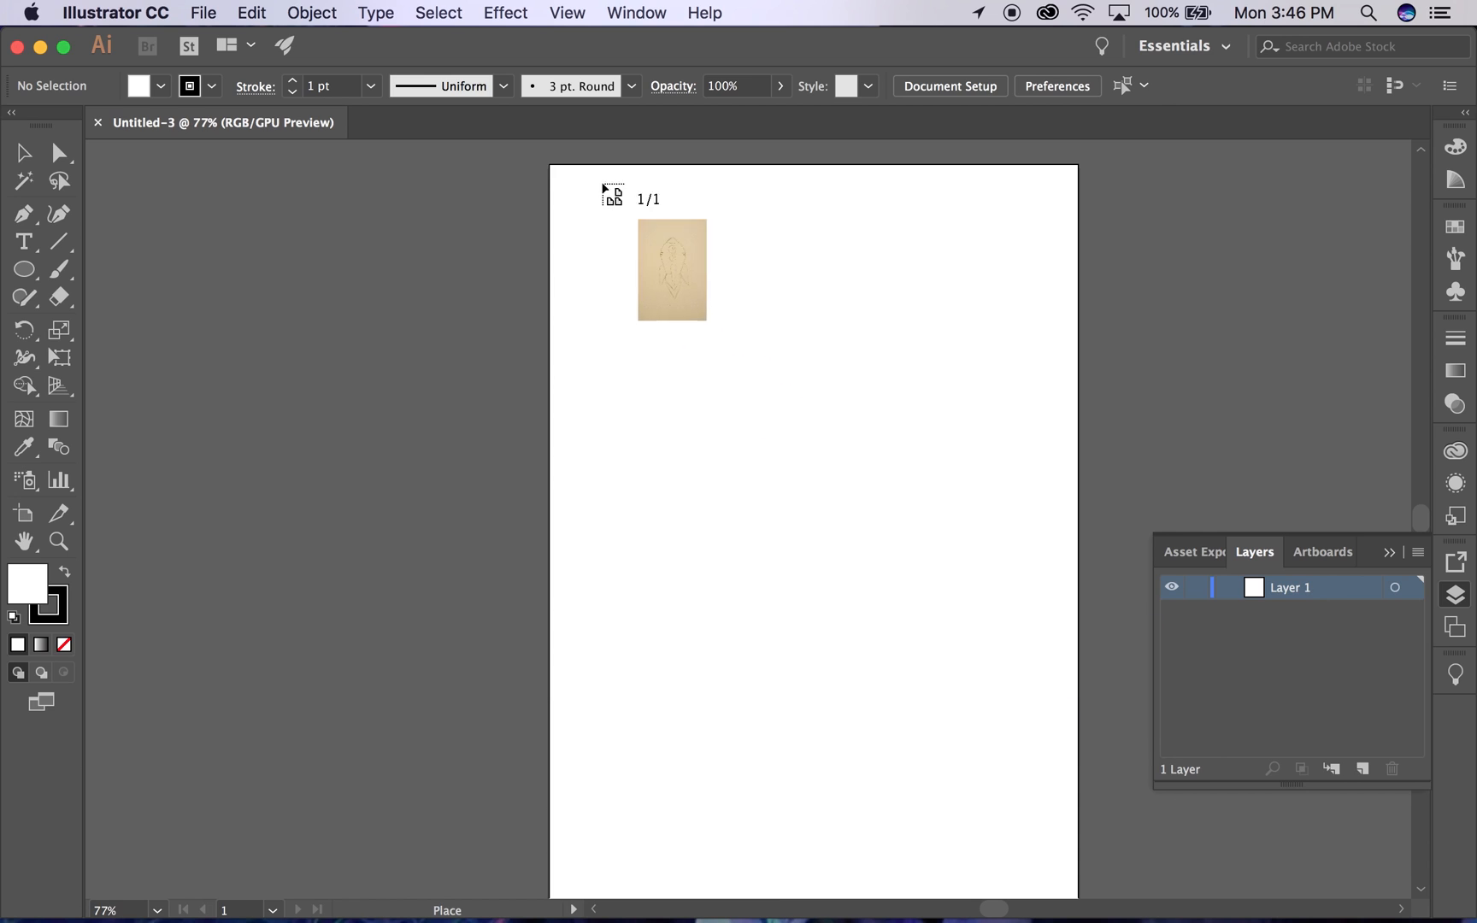
pyautogui.click(549, 165)
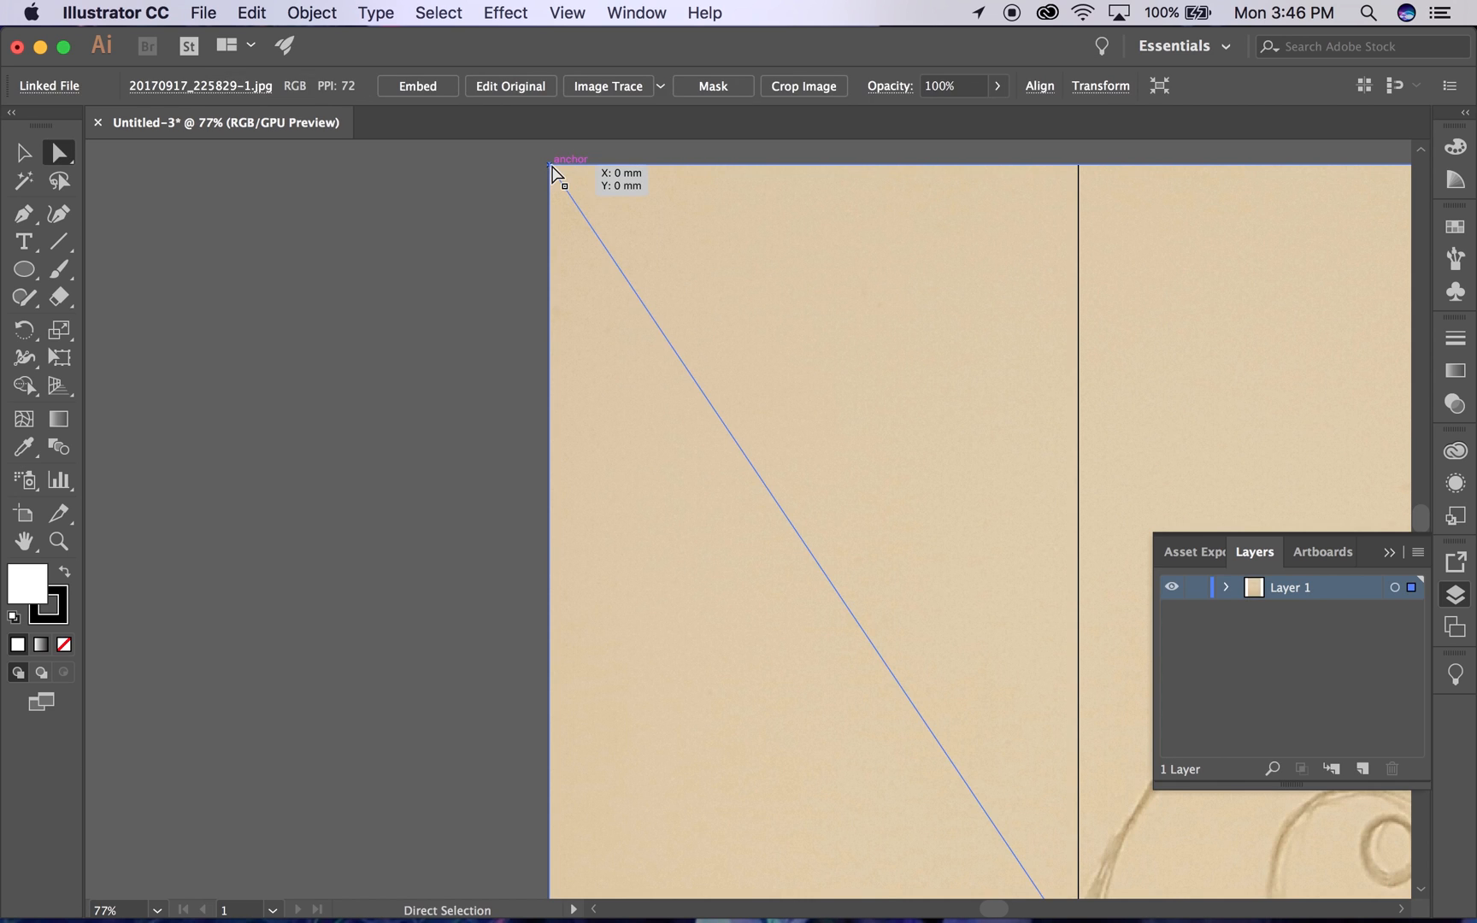
# Step: Scale the placed rocket sketch down to roughly the artboard's size and position it over the artboard
pyautogui.scroll(-5, 675, 222)
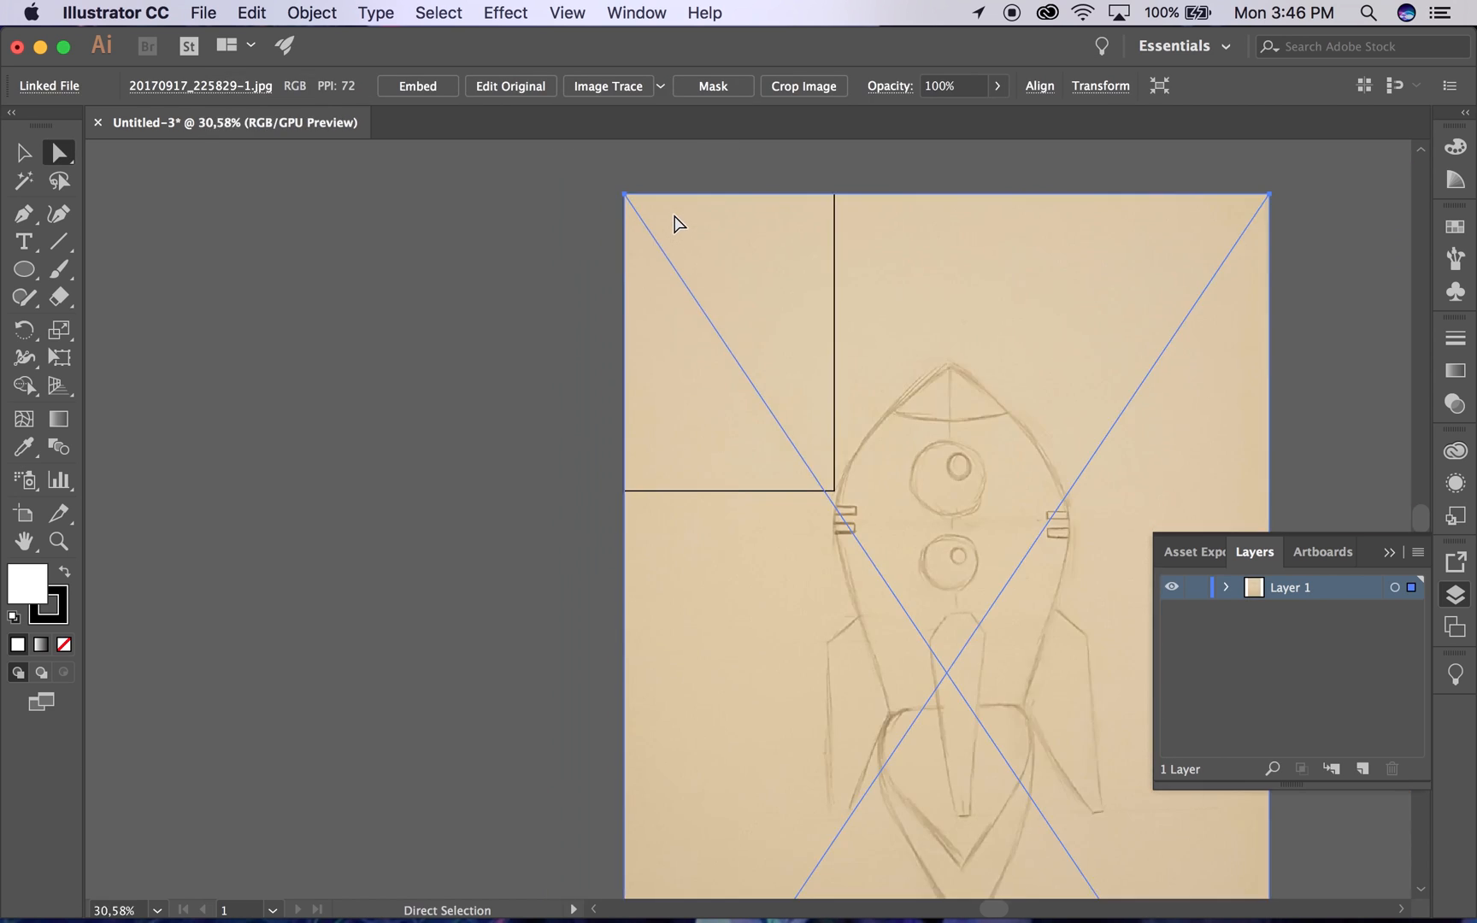
pyautogui.scroll(-1, 675, 222)
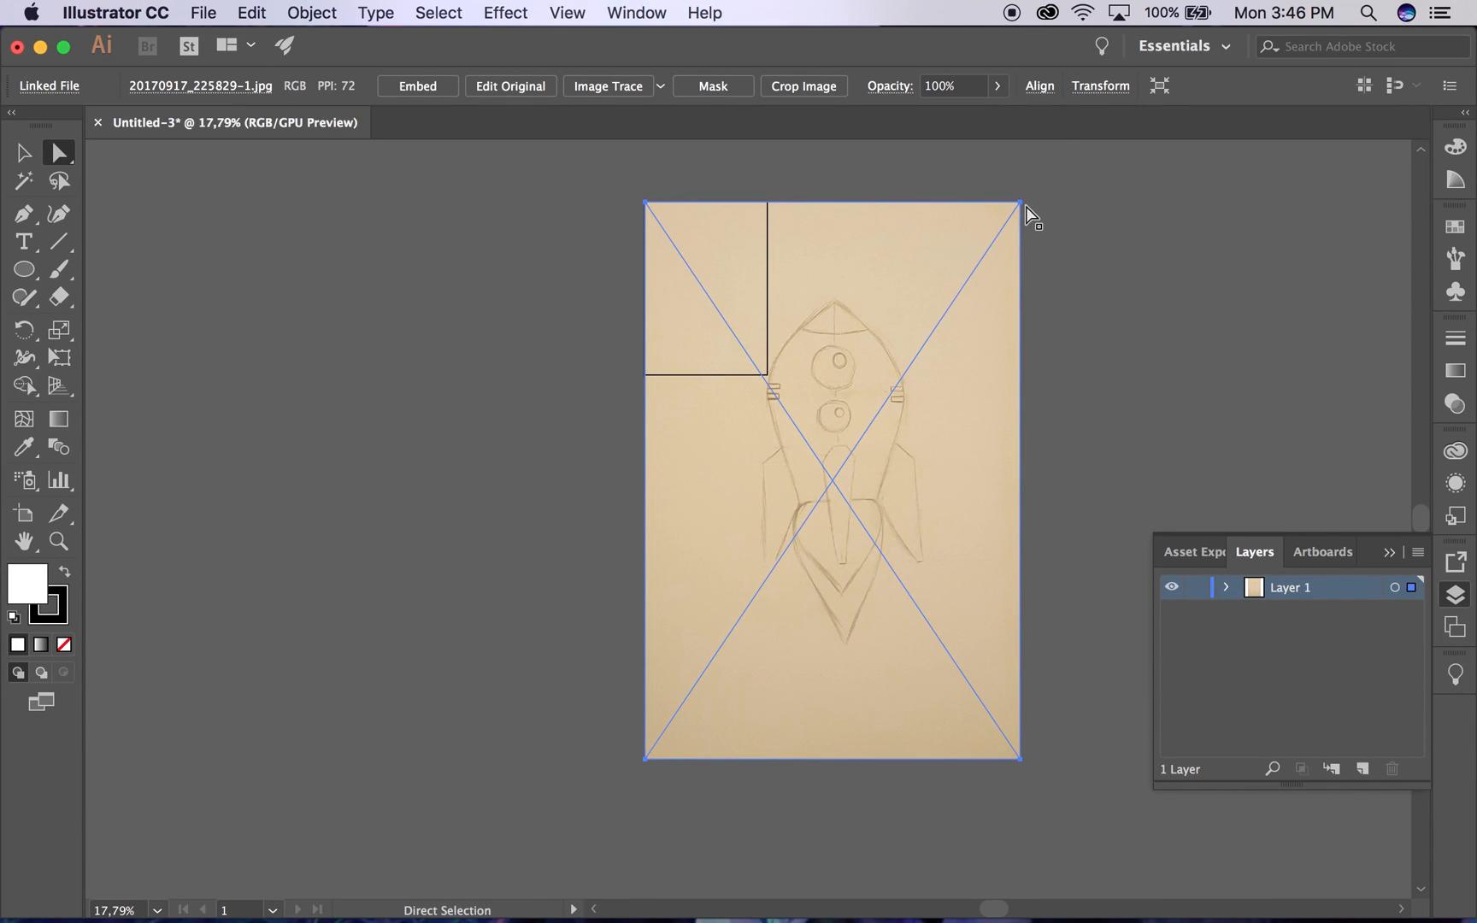
pyautogui.click(21, 157)
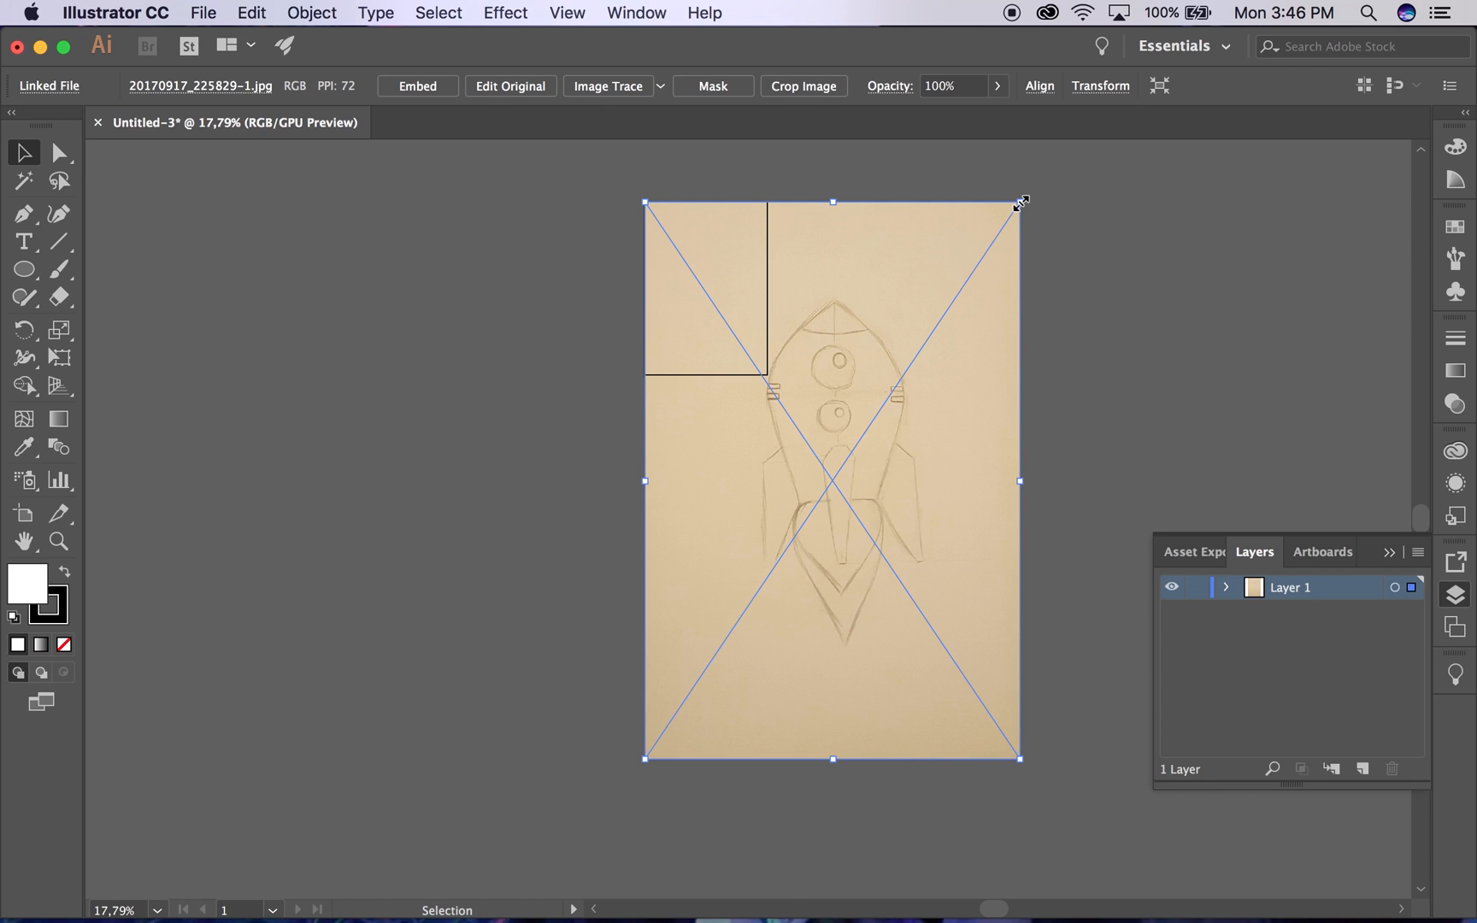
pyautogui.moveTo(1022, 202); pyautogui.dragTo(777, 470)
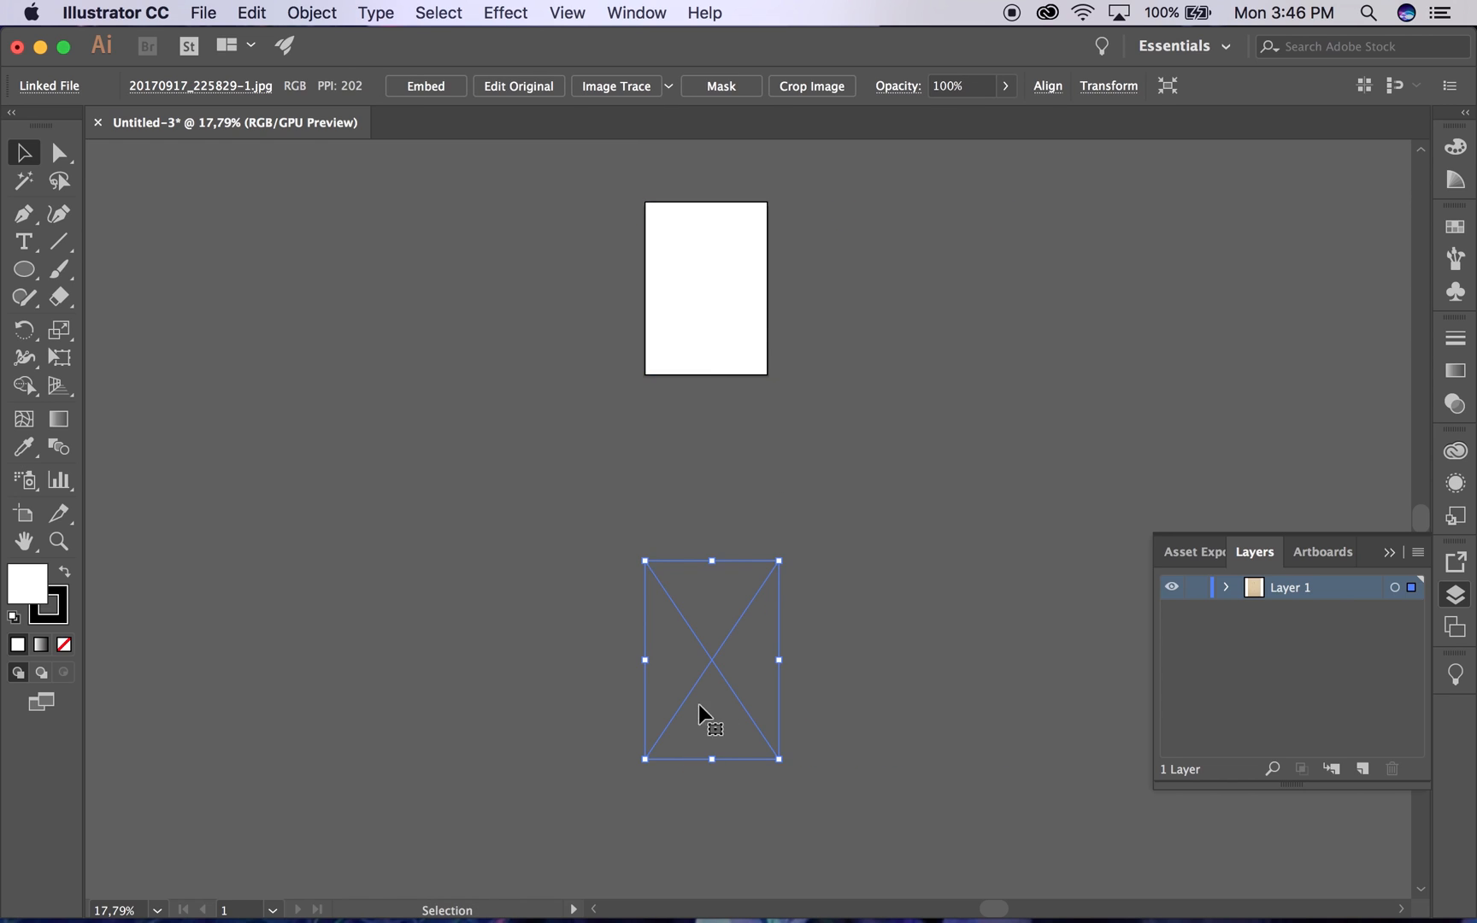
pyautogui.moveTo(709, 670); pyautogui.dragTo(716, 297)
pyautogui.moveTo(782, 199); pyautogui.dragTo(735, 247)
pyautogui.press('super+0')
pyautogui.scroll(1, 736, 258)
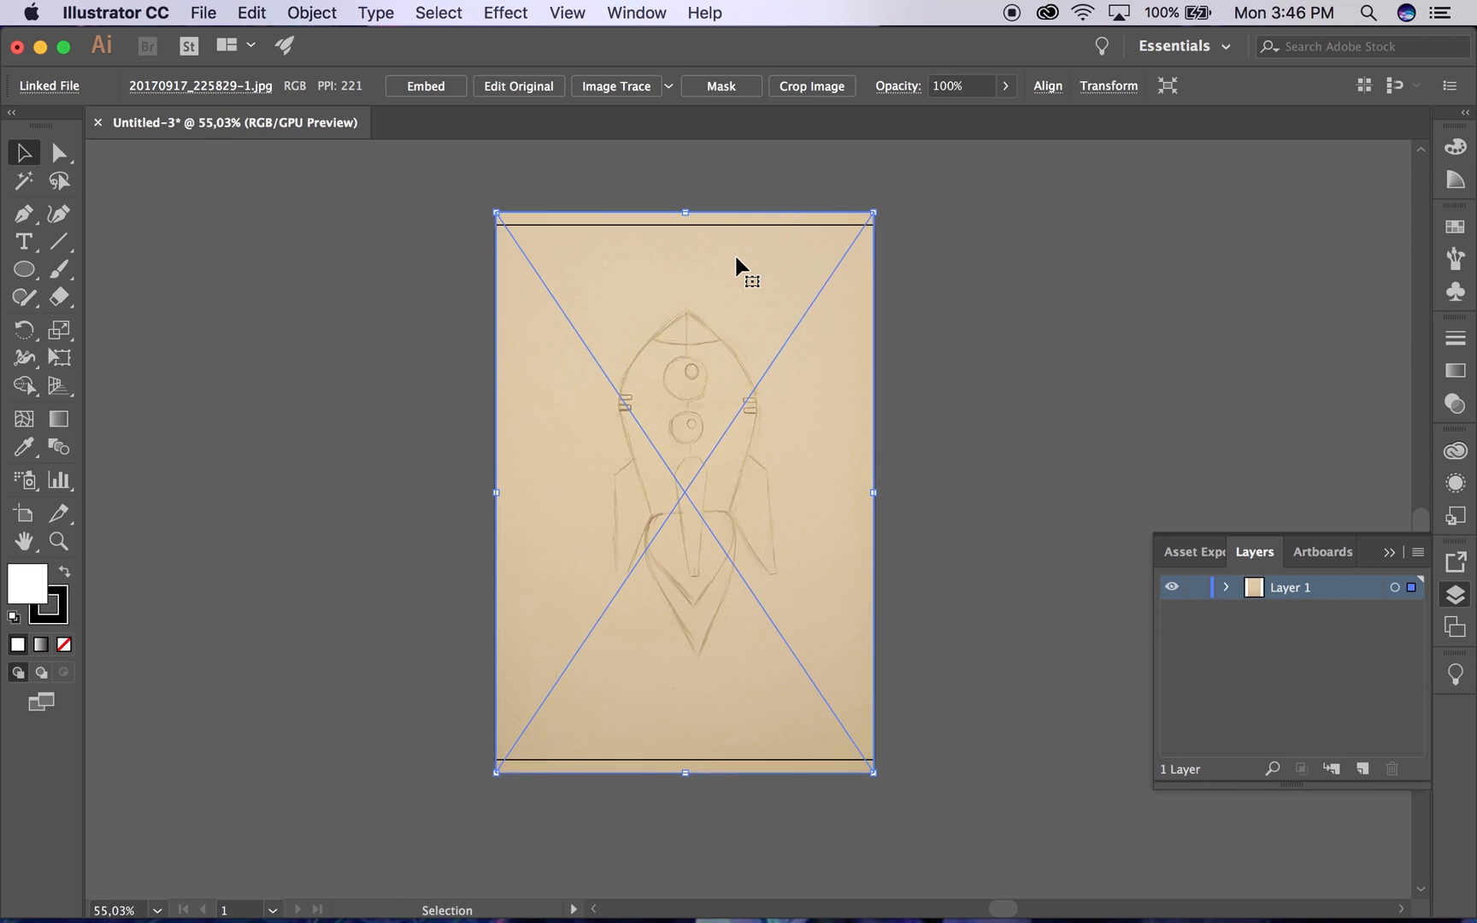
pyautogui.moveTo(873, 214); pyautogui.dragTo(871, 220)
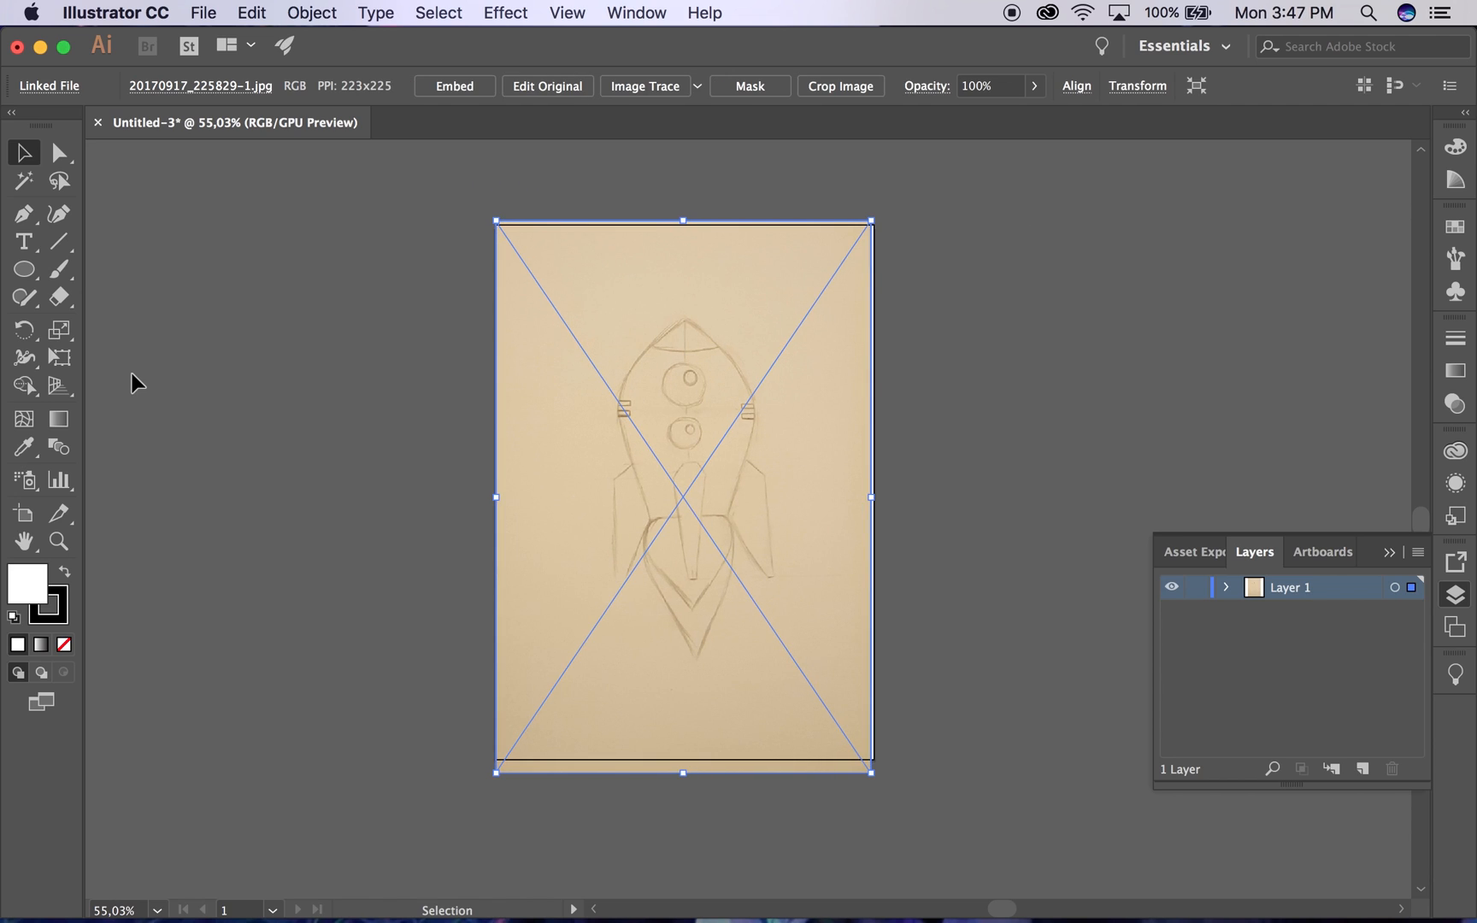
# Step: Add a new layer above the sketch layer and set the fill to none for tracing with the Pen tool
pyautogui.click(1363, 769)
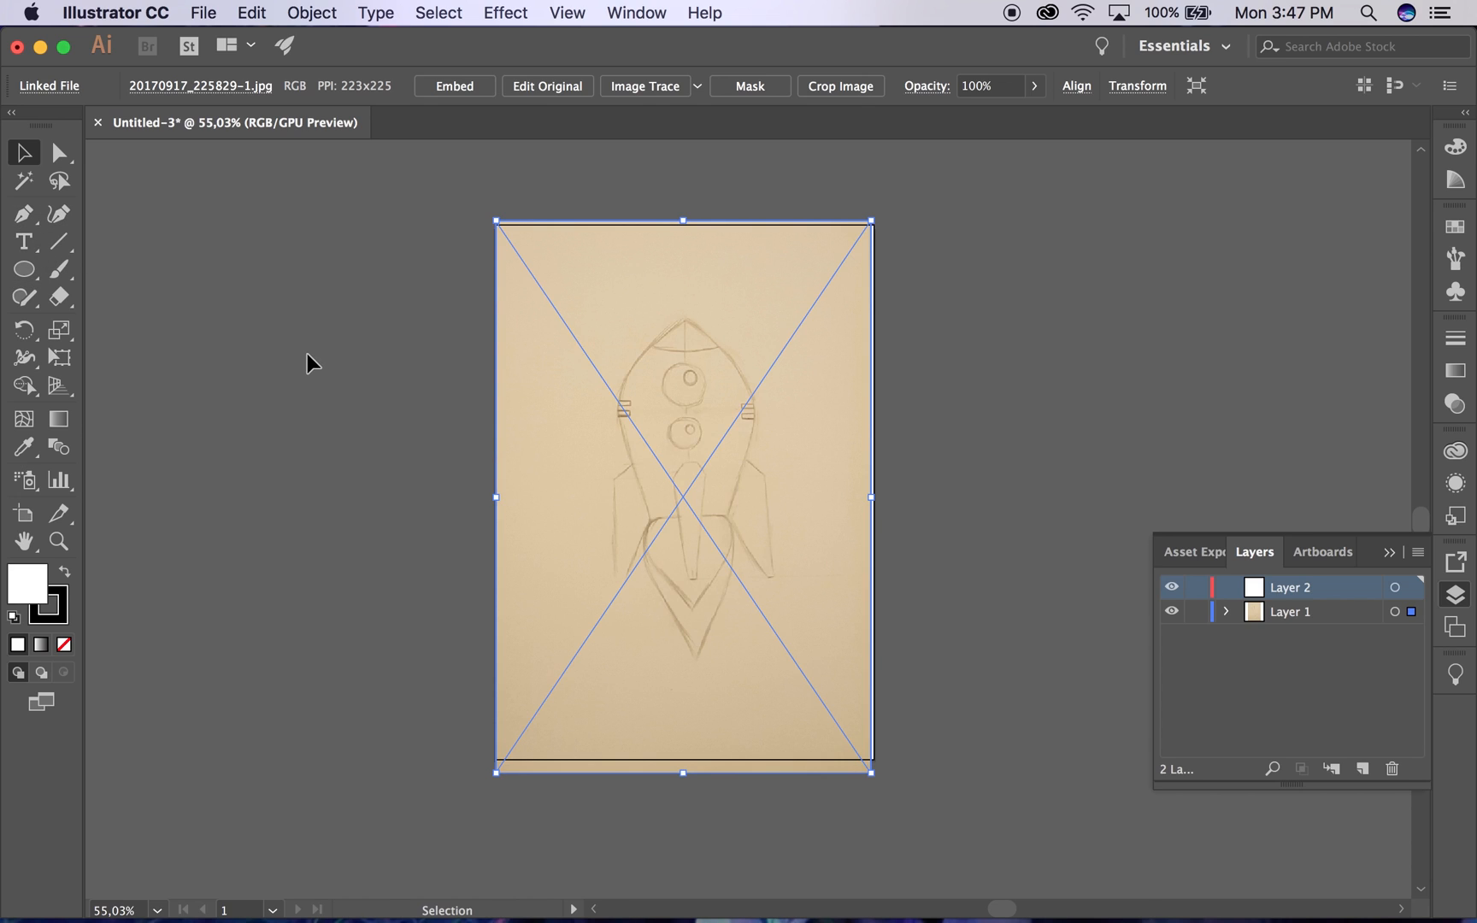
pyautogui.click(24, 216)
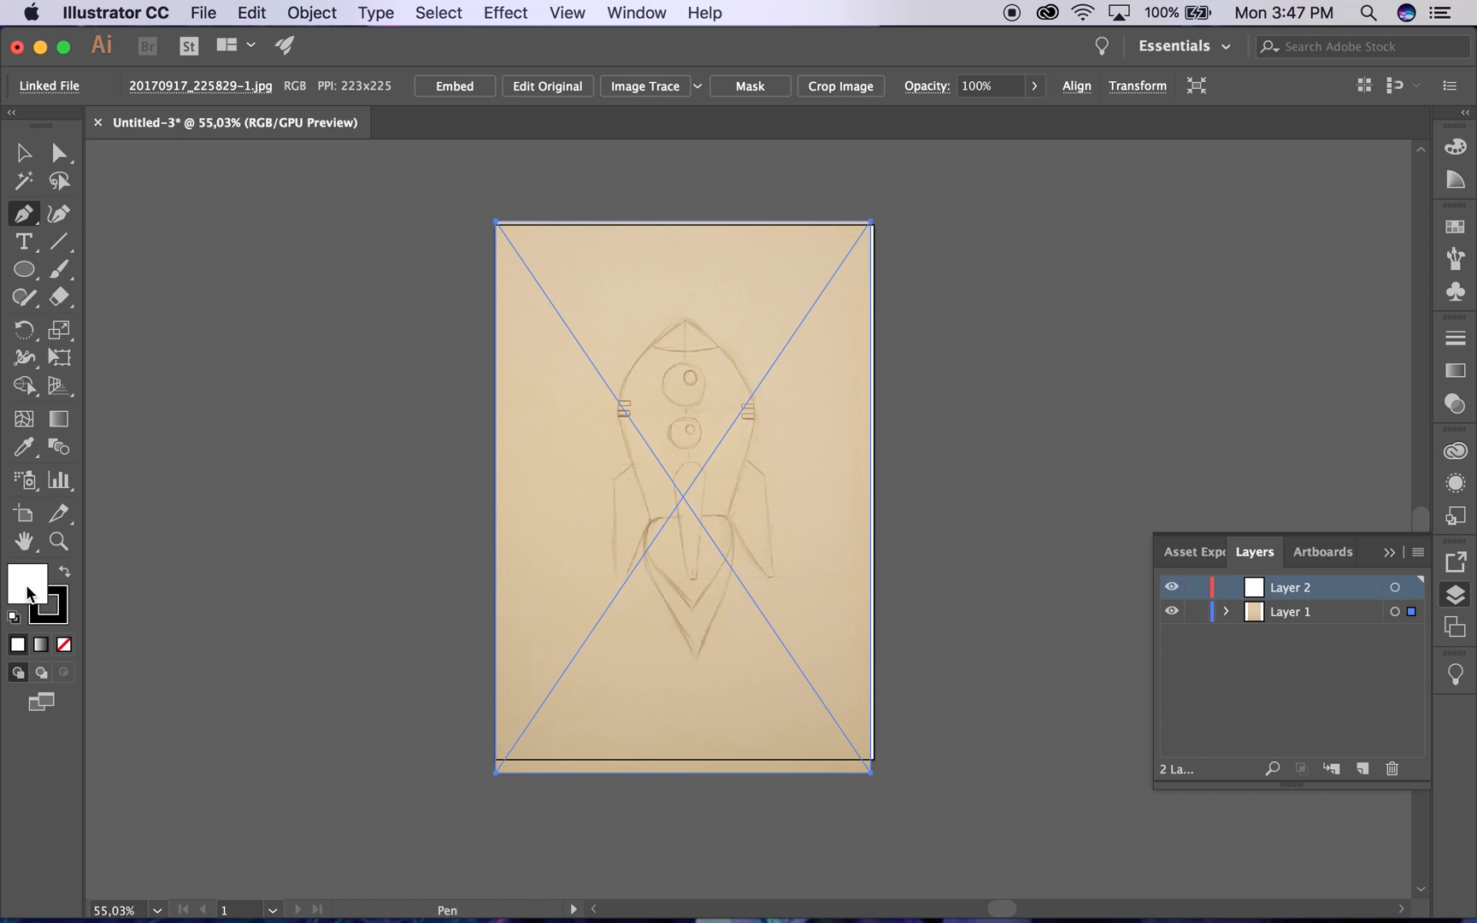
pyautogui.click(65, 646)
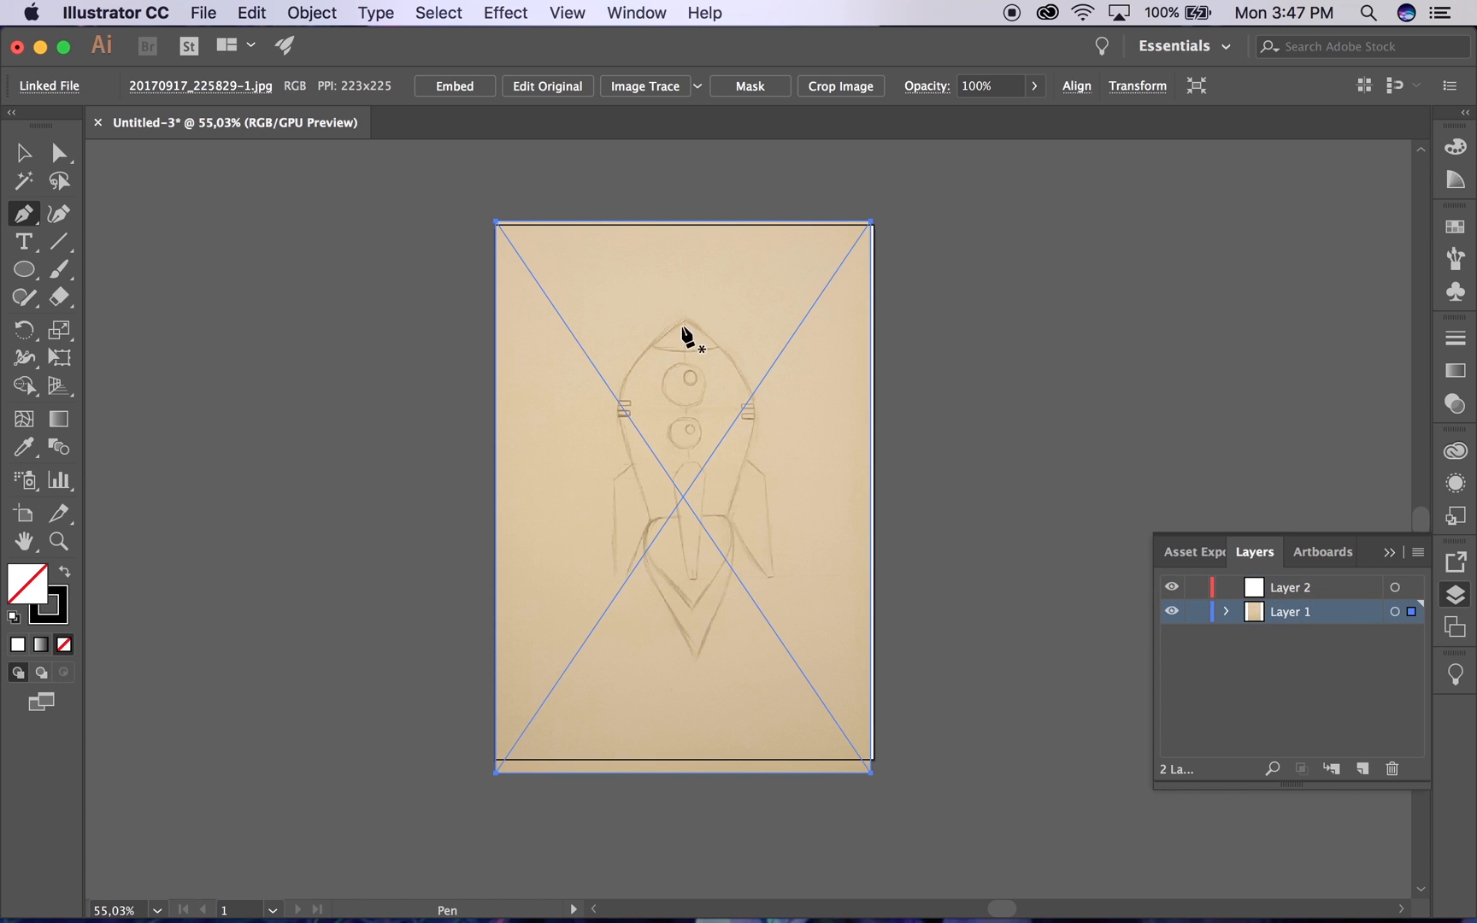
# Step: Draw a closed triangle with the Pen tool from the rocket's nose tip to the two lower corners of its body
pyautogui.scroll(4, 710, 357)
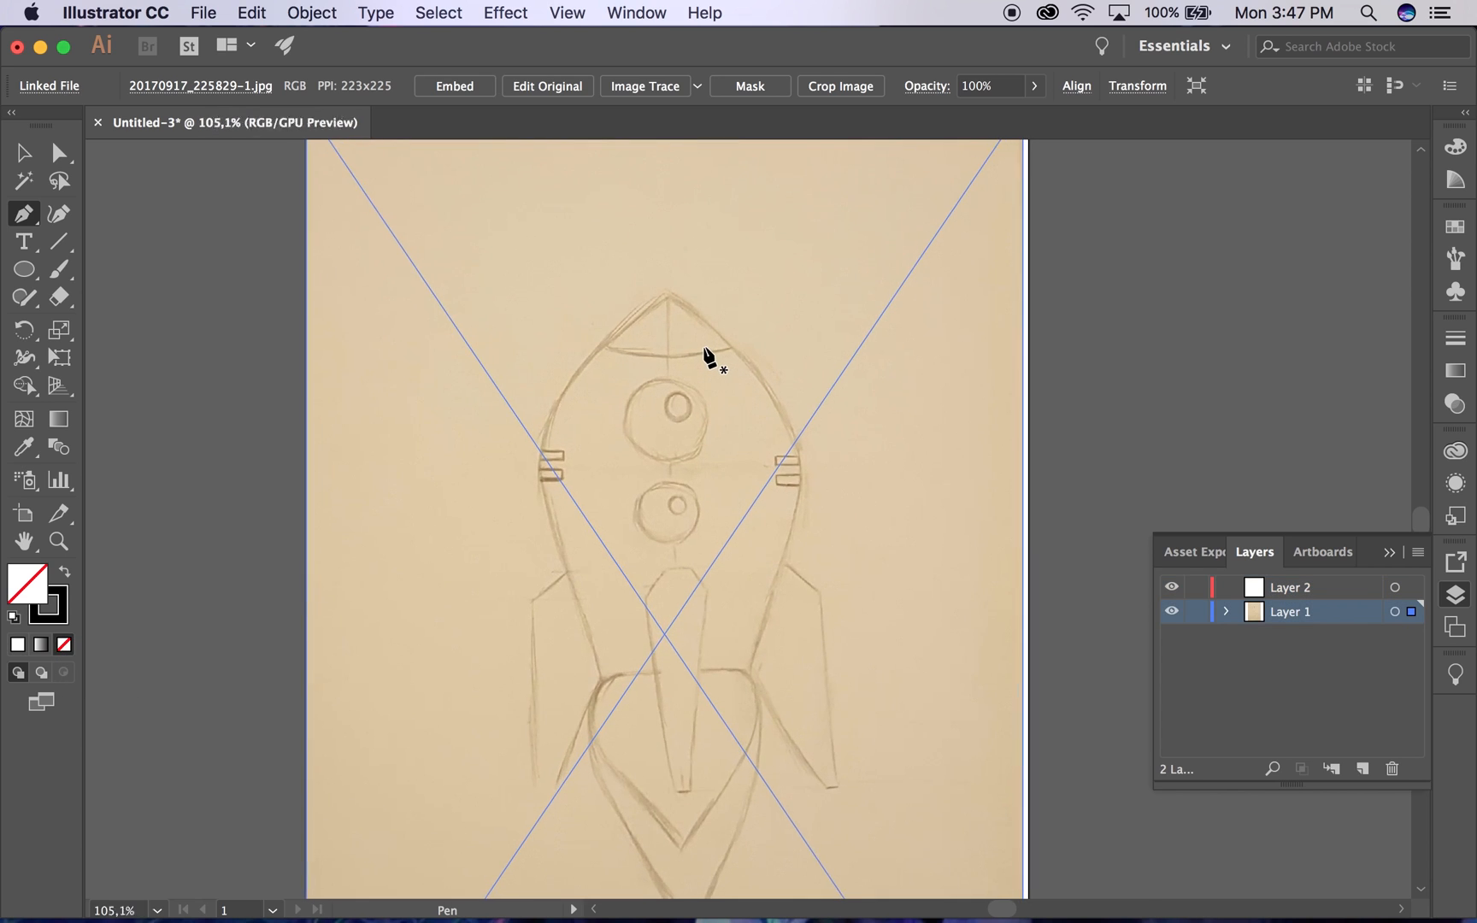
pyautogui.click(668, 295)
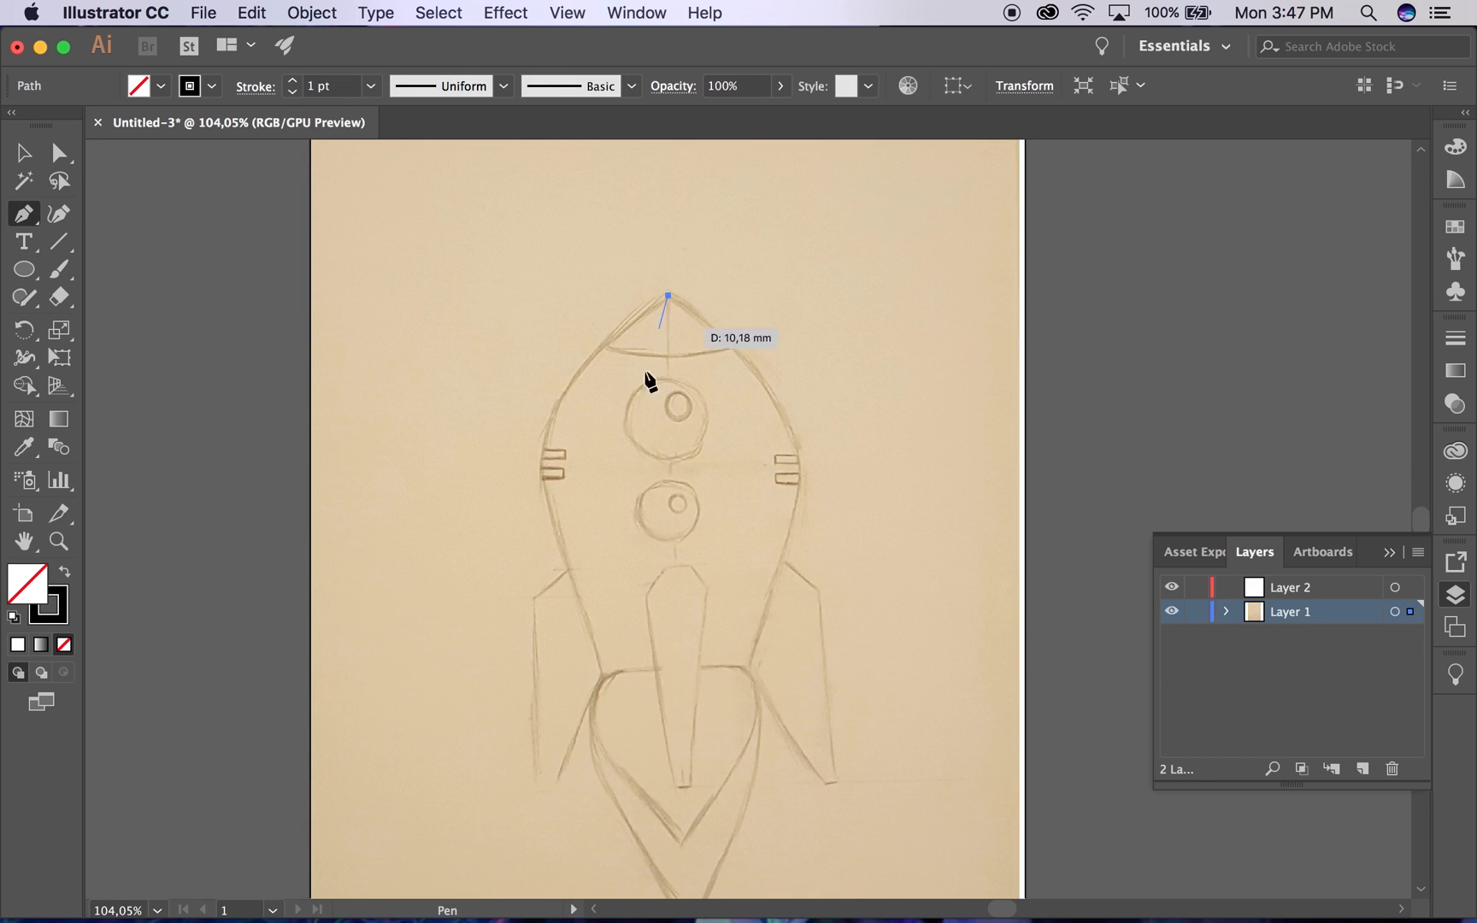
pyautogui.click(604, 676)
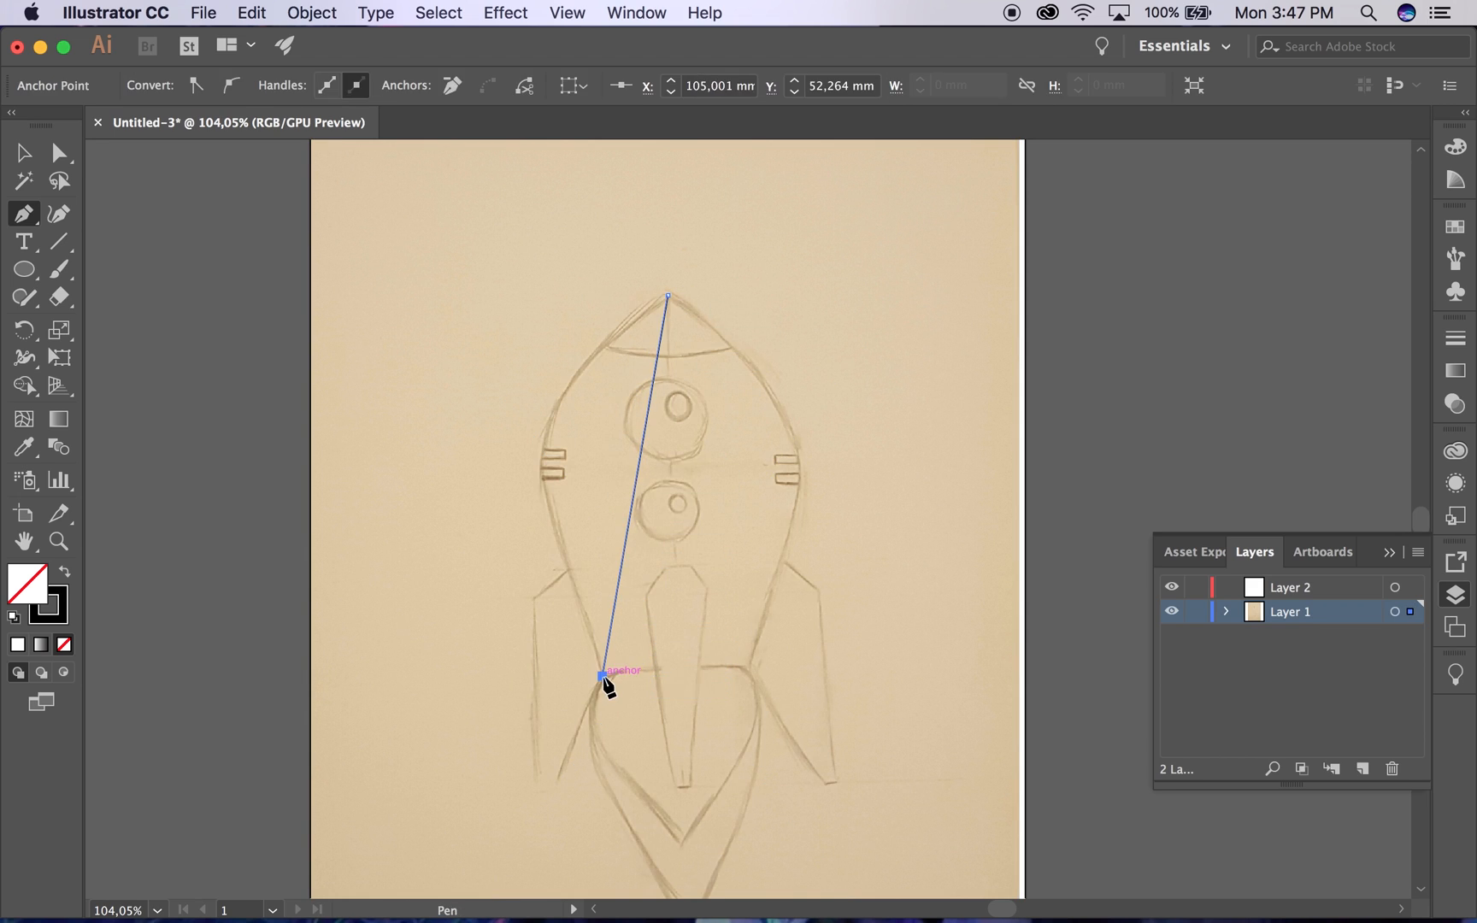
pyautogui.click(747, 676)
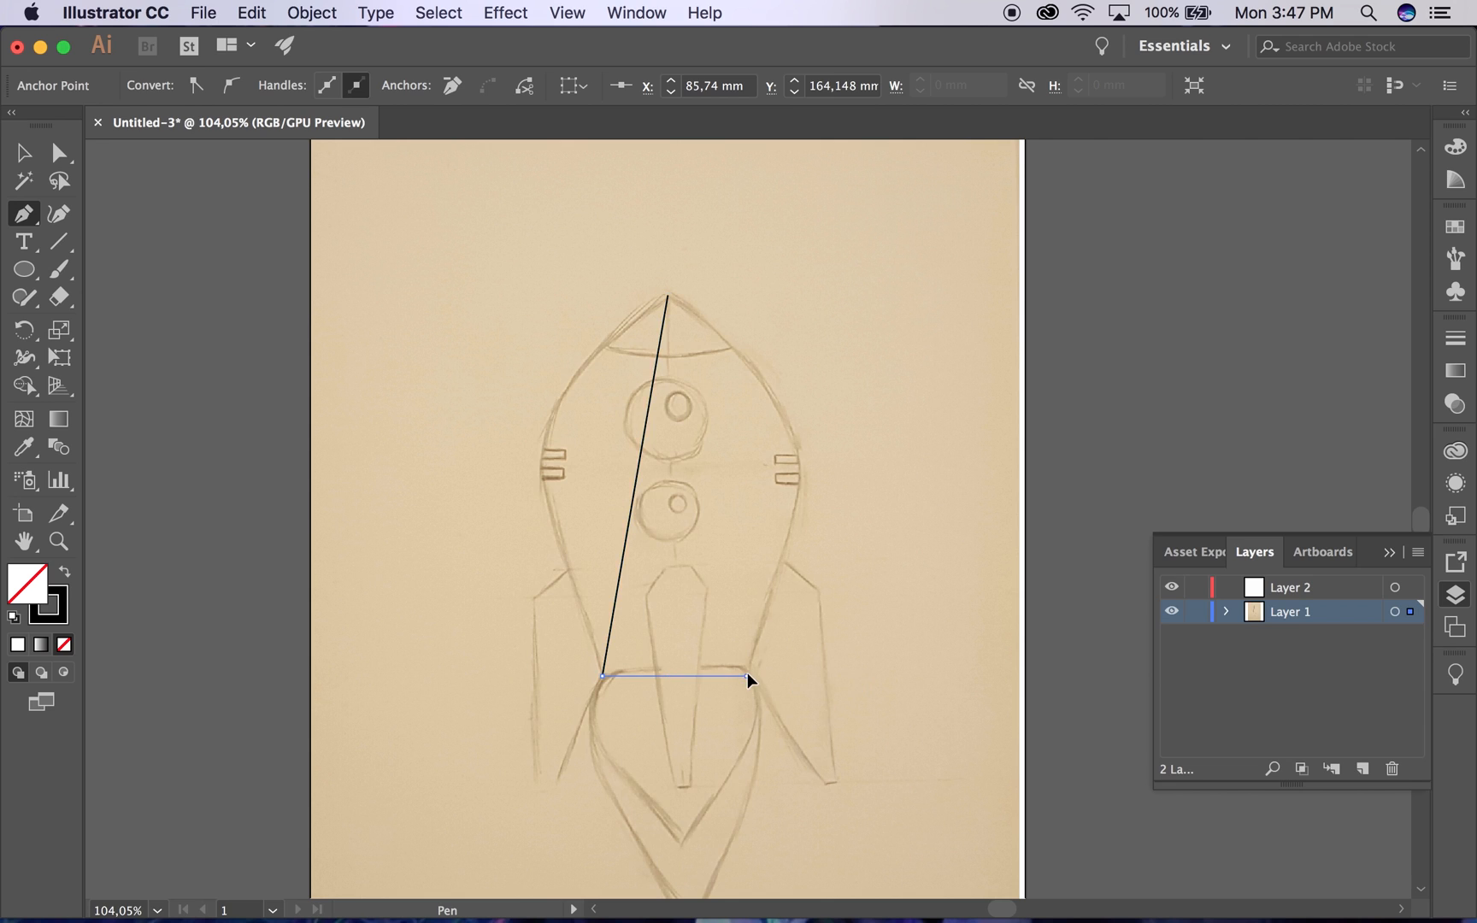
pyautogui.click(668, 297)
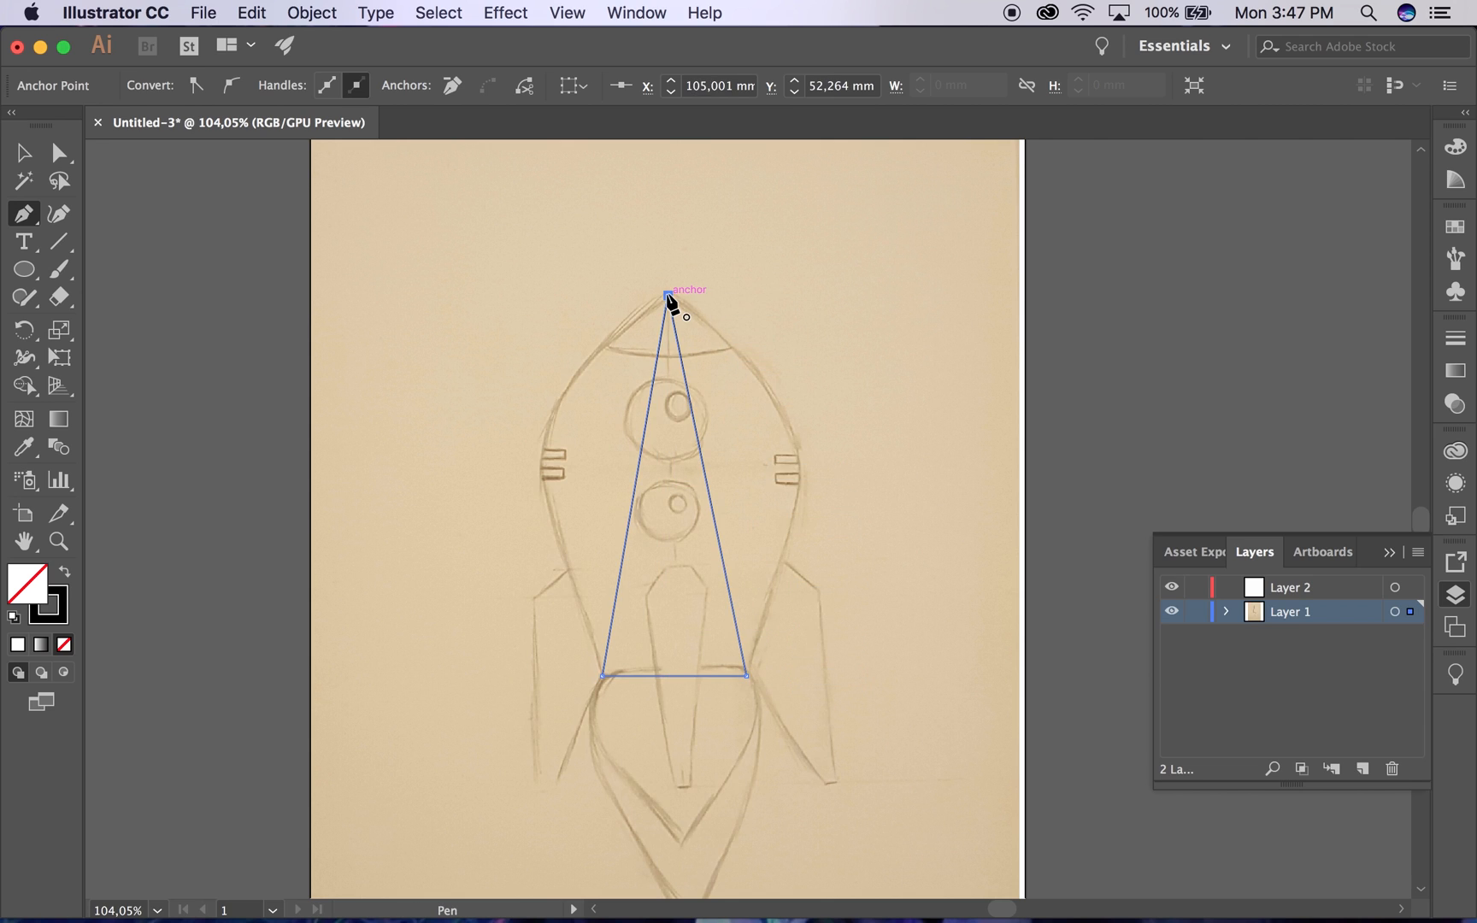
# Step: Bend the triangle's left side with the Curvature tool, adding points so it follows the sketched left edge of the rocket body
pyautogui.click(62, 216)
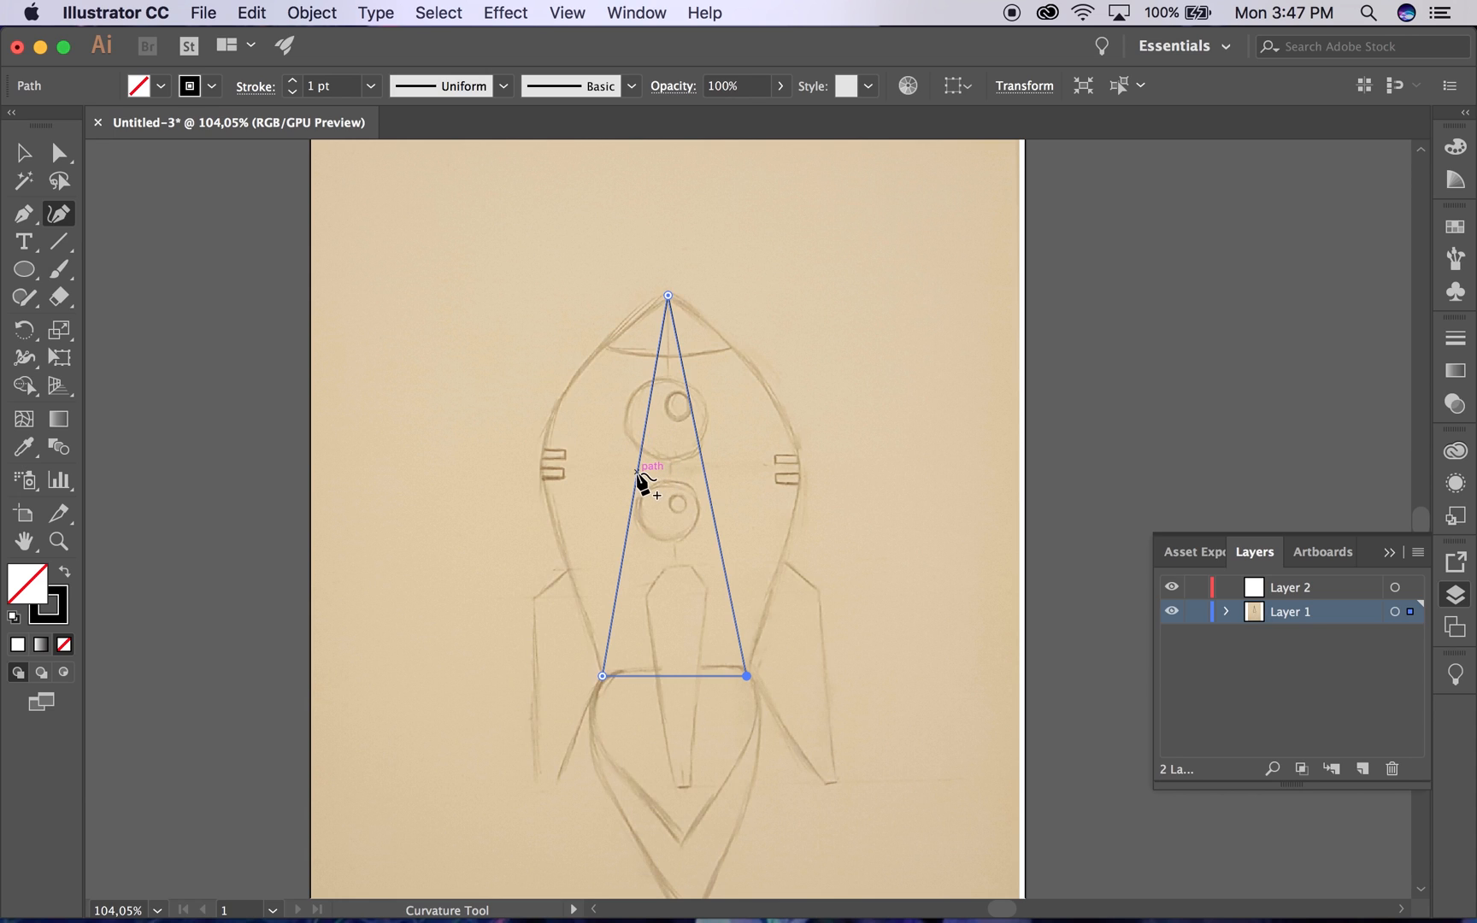
pyautogui.moveTo(637, 471); pyautogui.dragTo(572, 380)
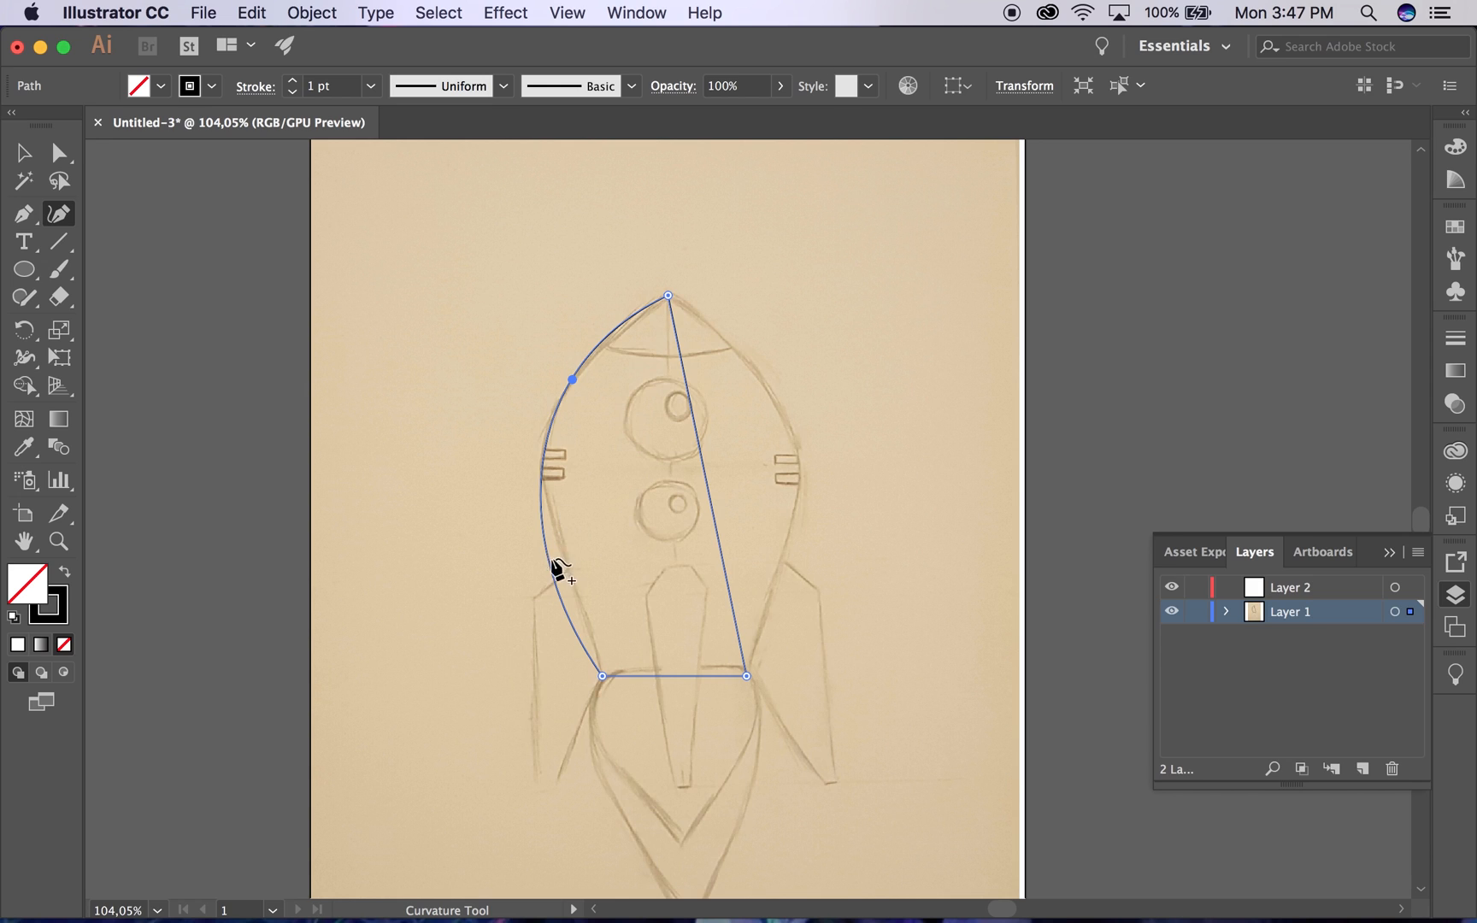
pyautogui.moveTo(549, 564); pyautogui.dragTo(566, 498)
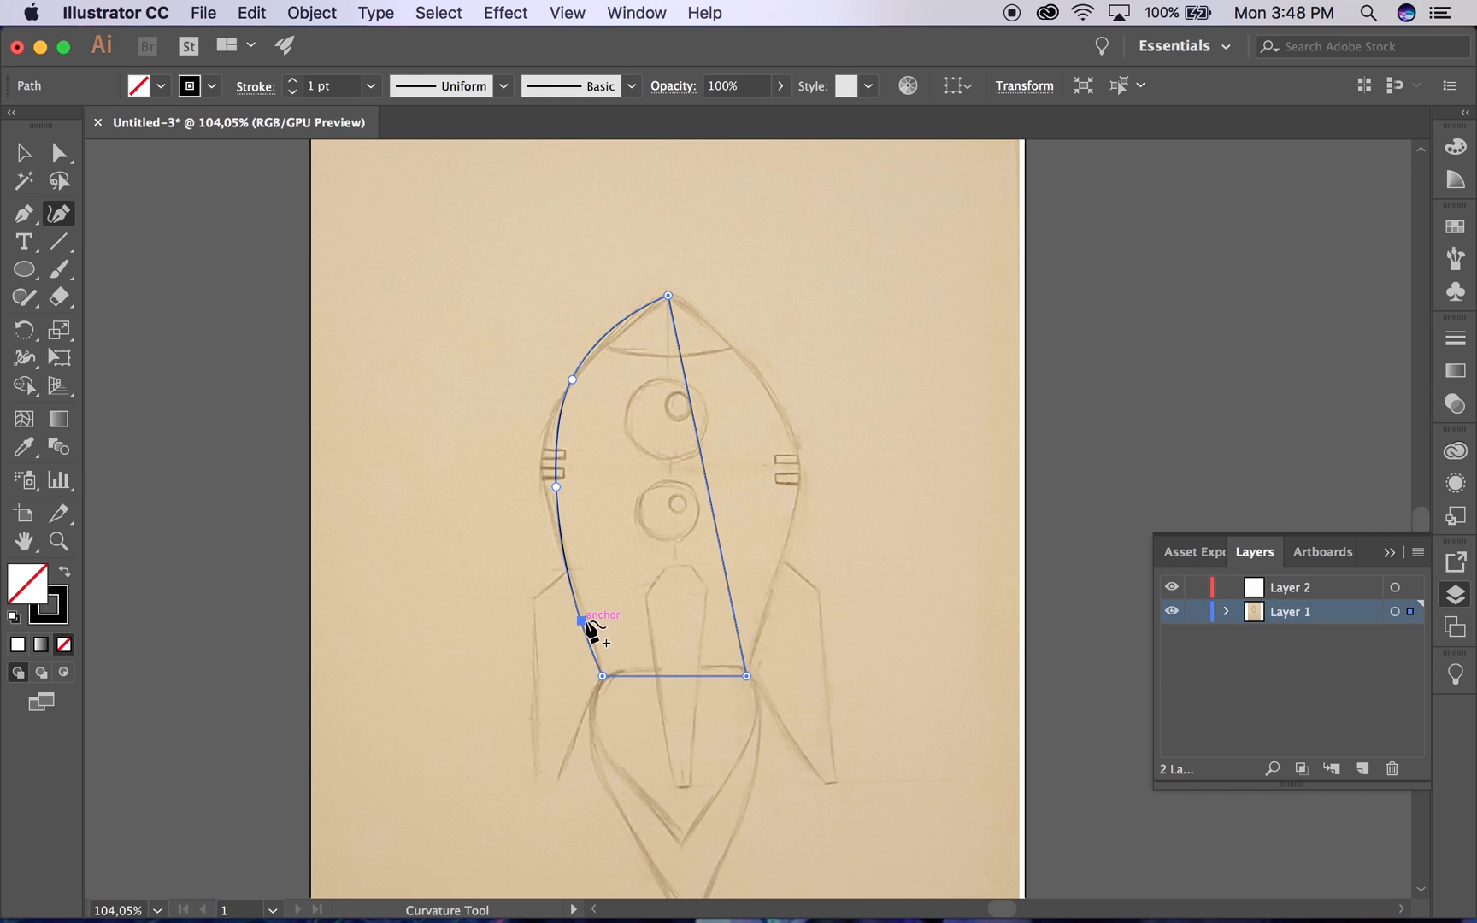
pyautogui.moveTo(587, 623)
pyautogui.mouseDown()
pyautogui.moveTo(605, 613)
pyautogui.moveTo(584, 615)
pyautogui.mouseUp()
pyautogui.scroll(5, 565, 543)
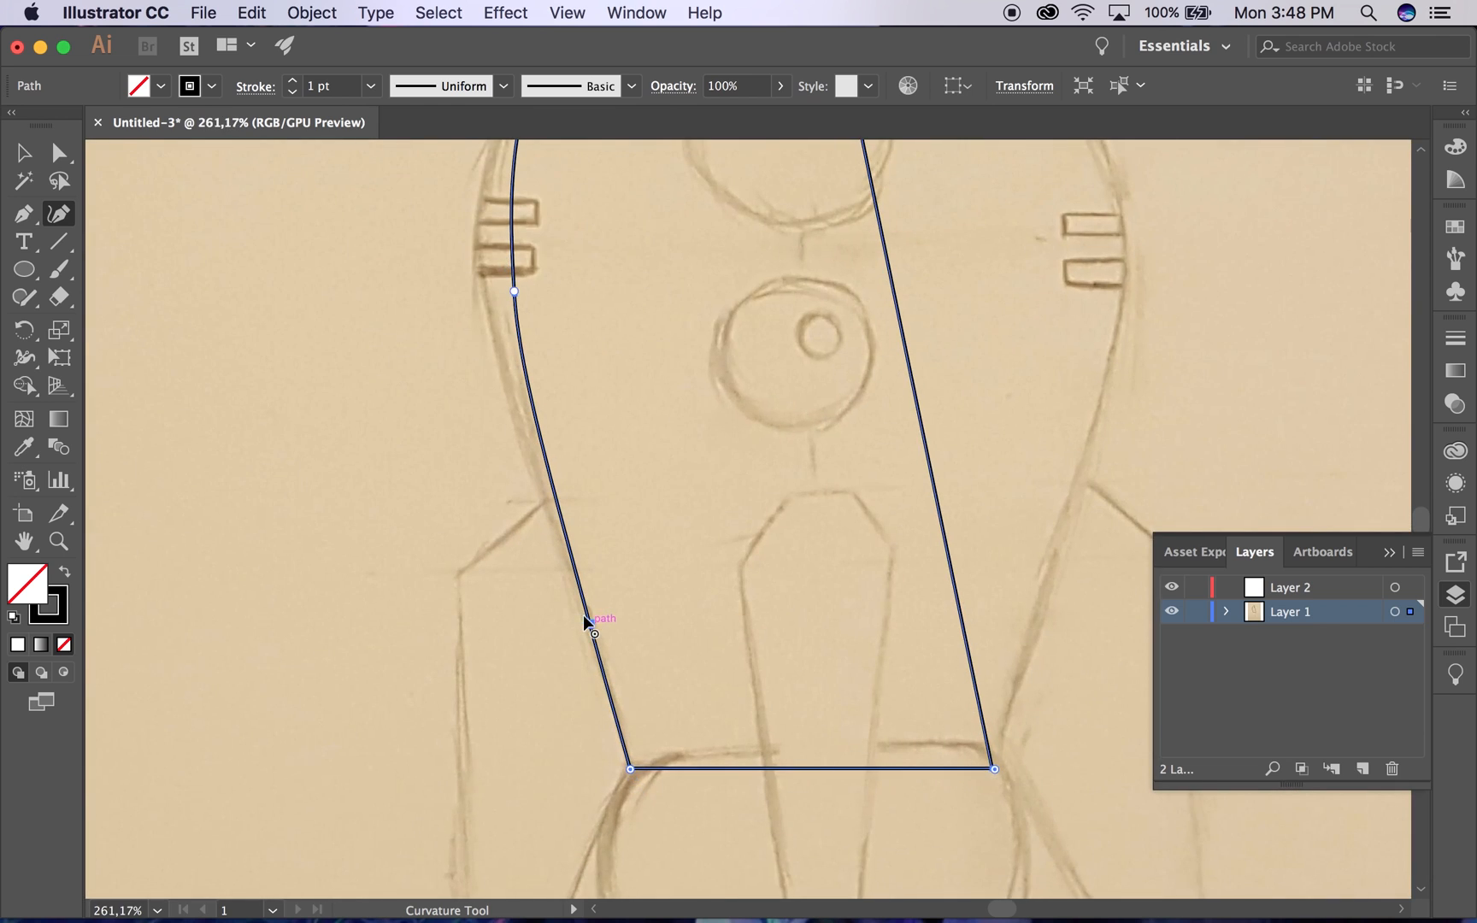
pyautogui.moveTo(533, 403); pyautogui.dragTo(486, 398)
pyautogui.scroll(3, 507, 400)
pyautogui.hscroll(-1, 485, 395)
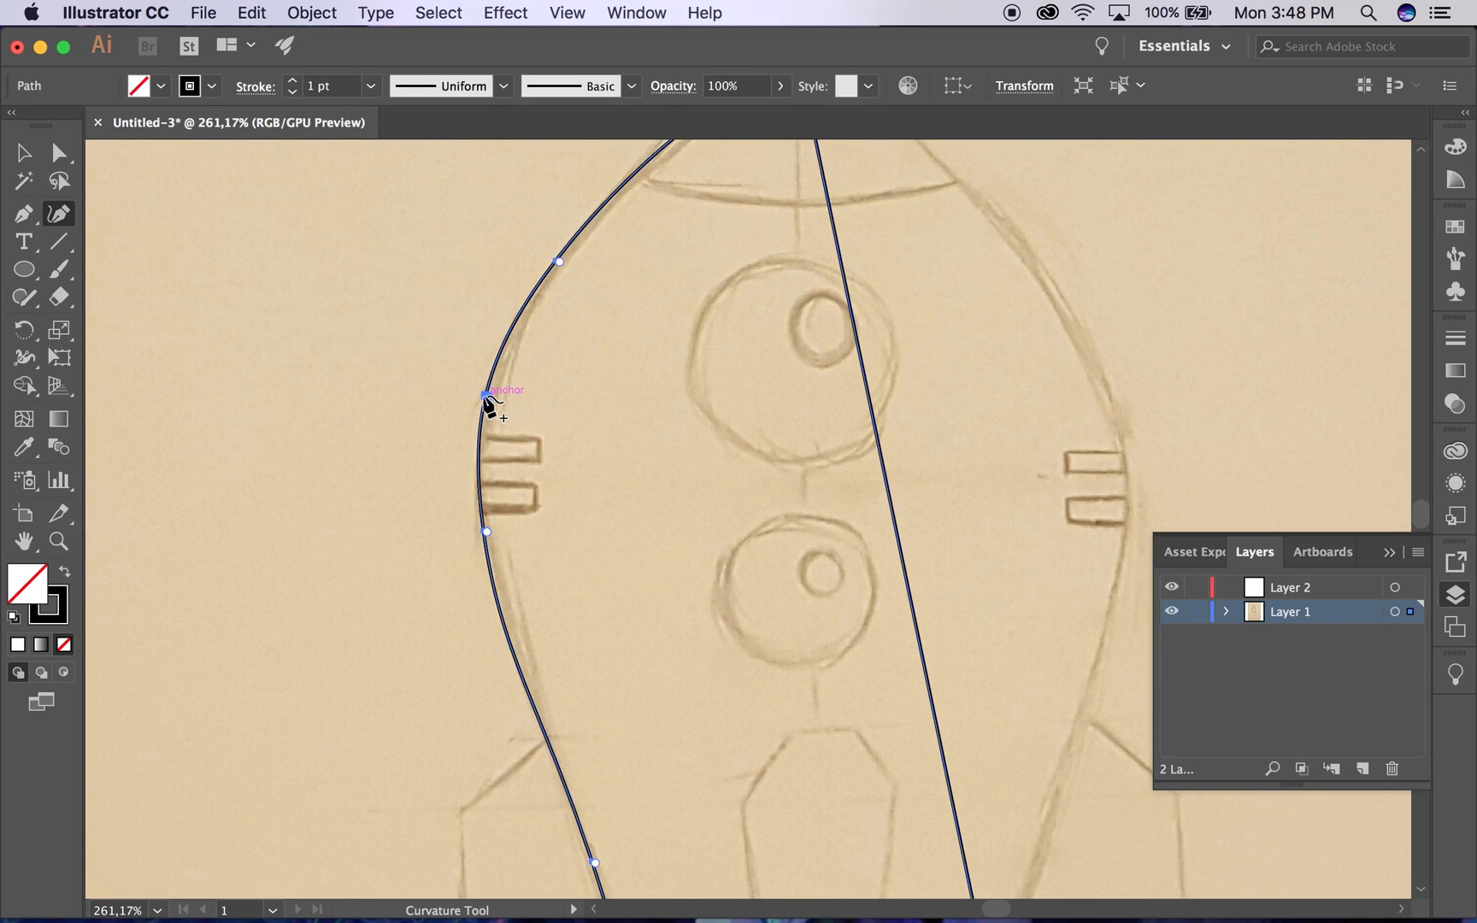
# Step: Bend the outline's right side with three curve points so it follows the sketched right edge of the rocket body
pyautogui.scroll(5, 488, 402)
pyautogui.hscroll(3, 492, 406)
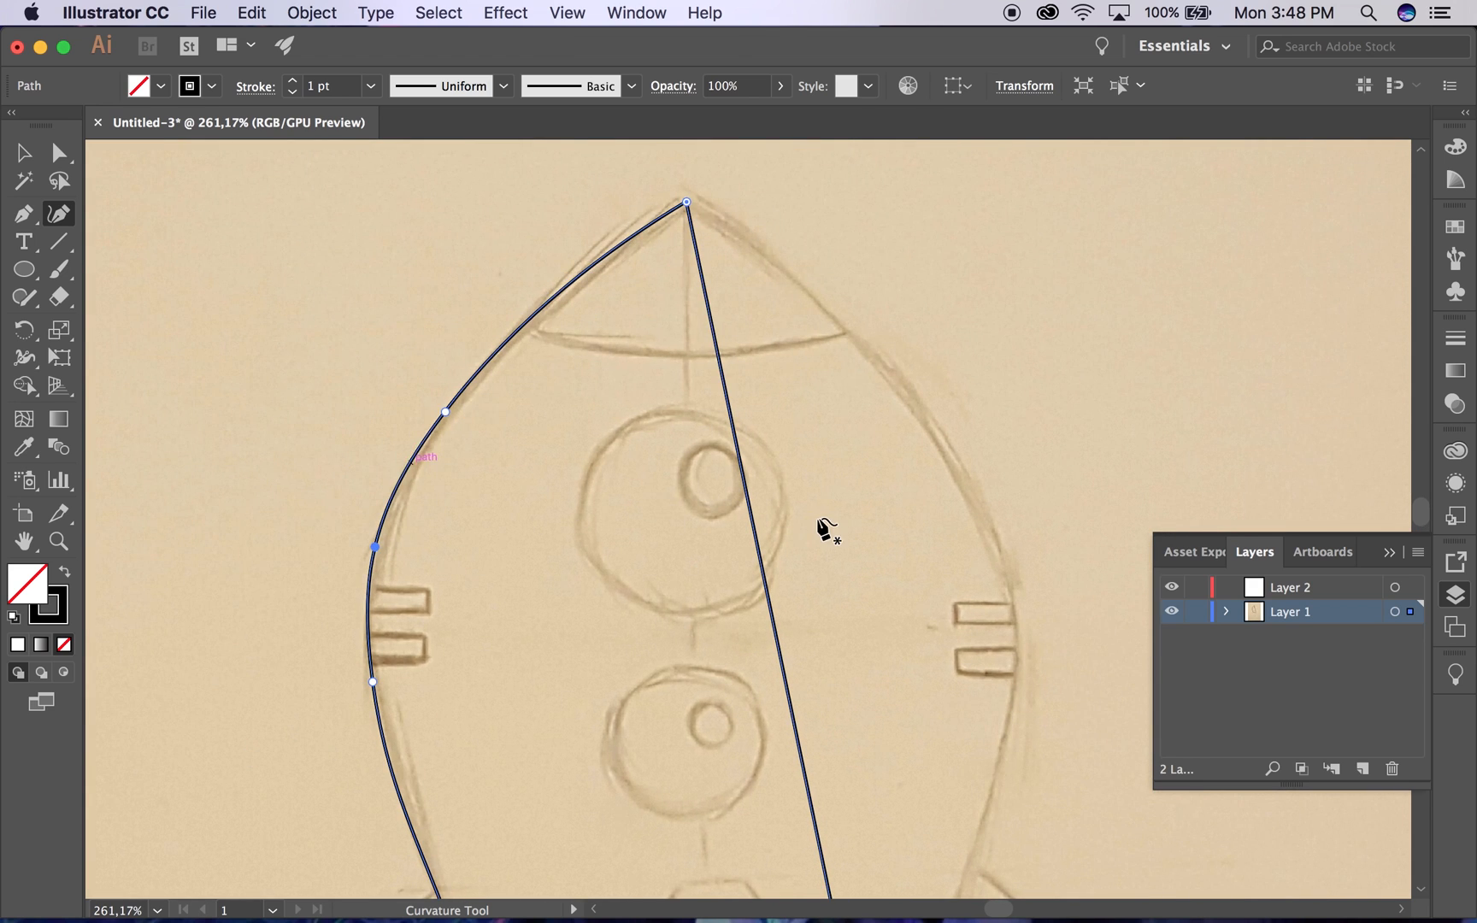
pyautogui.hscroll(5, 824, 528)
pyautogui.scroll(-2, 824, 528)
pyautogui.scroll(-3, 620, 510)
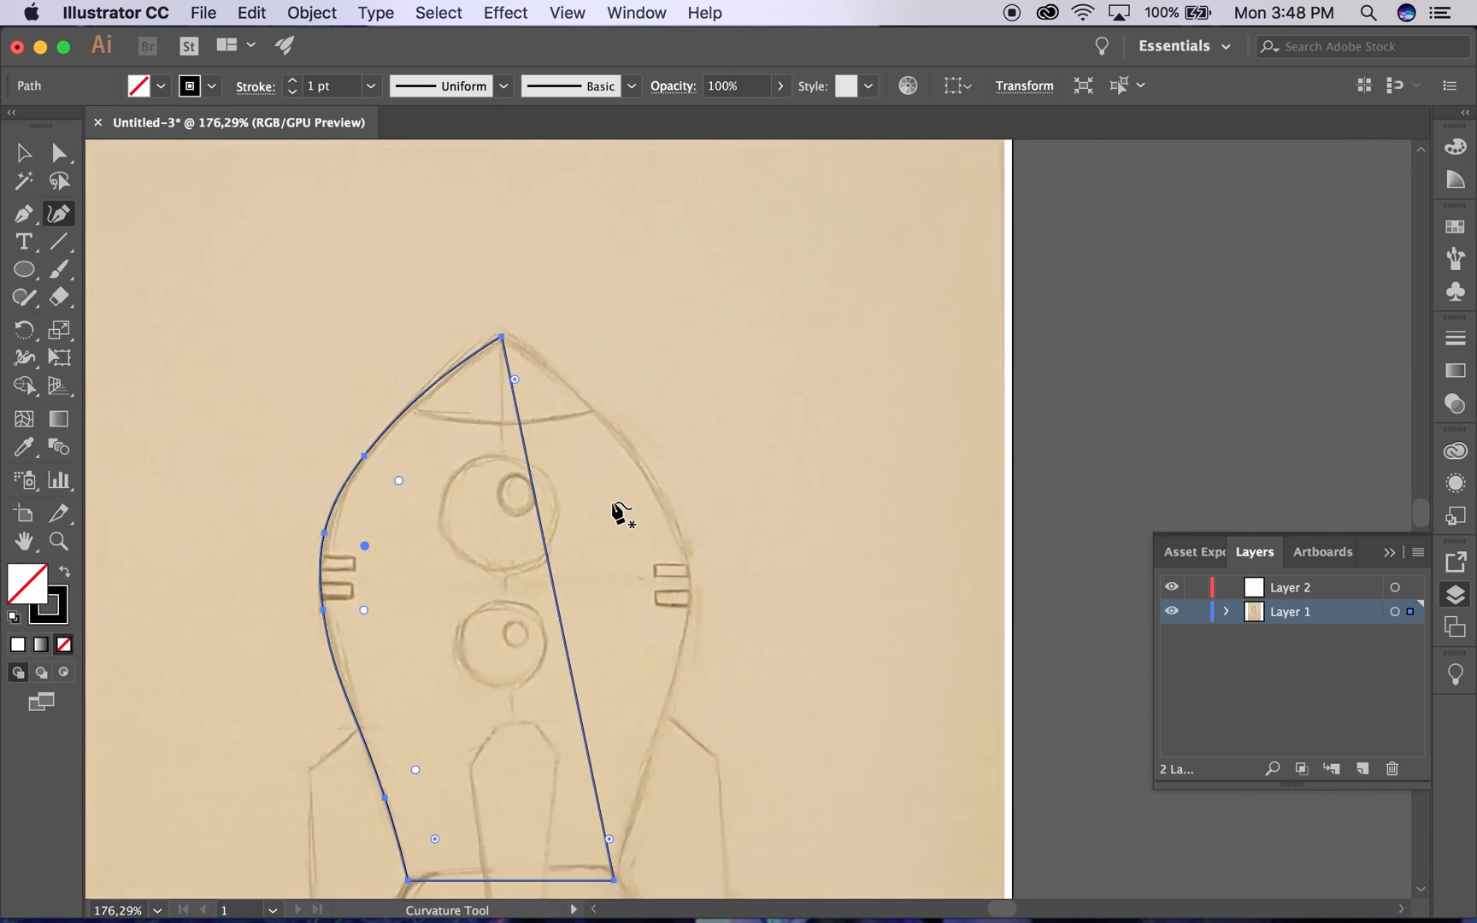
pyautogui.moveTo(547, 550); pyautogui.dragTo(660, 508)
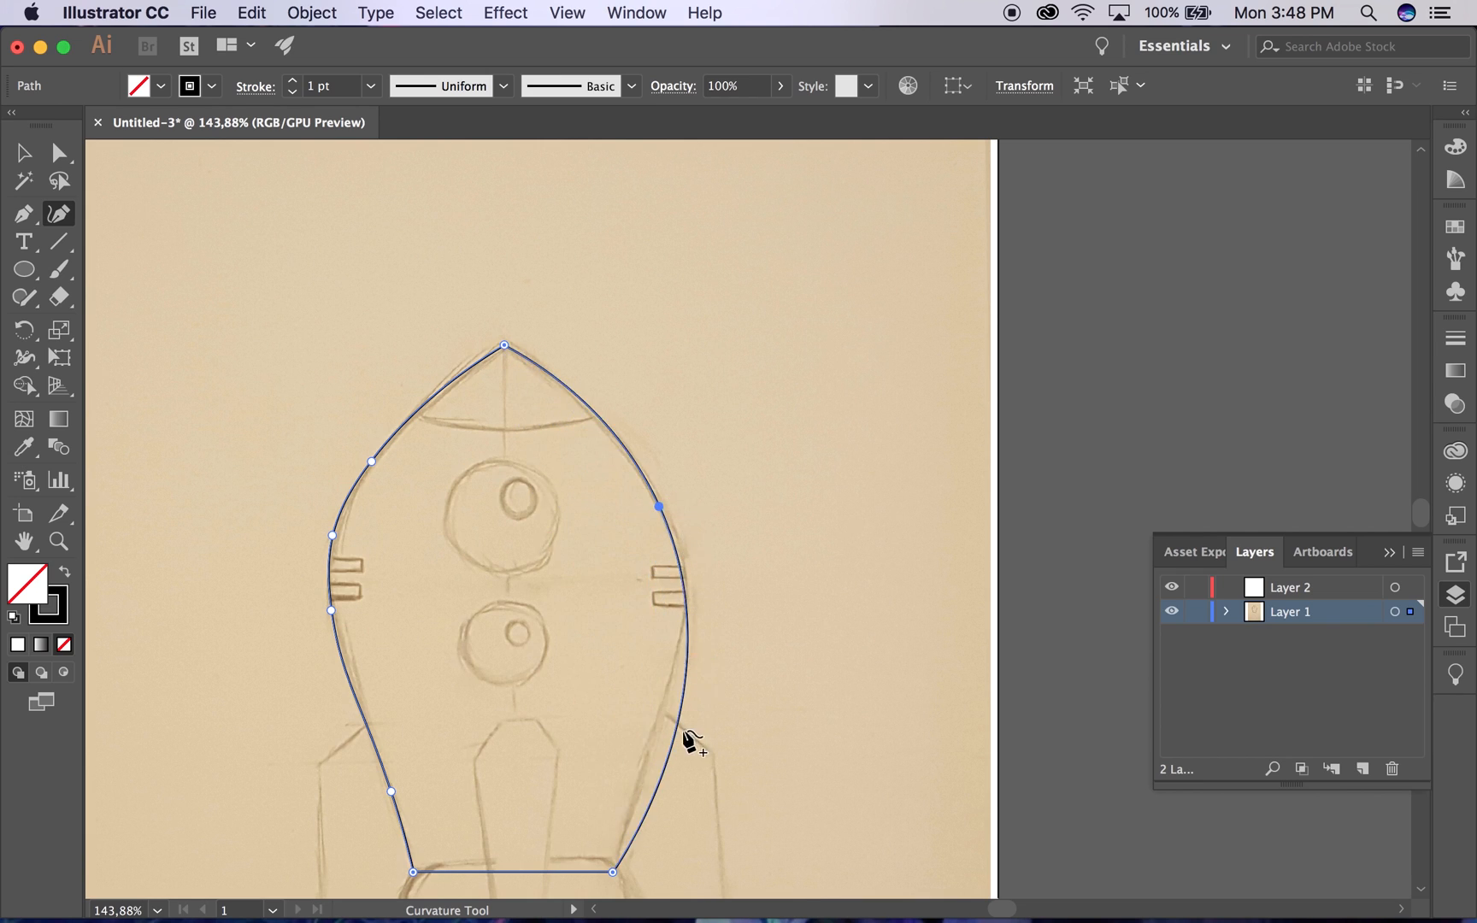
pyautogui.moveTo(675, 732)
pyautogui.mouseDown()
pyautogui.moveTo(639, 724)
pyautogui.moveTo(655, 733)
pyautogui.mouseUp()
pyautogui.moveTo(669, 601)
pyautogui.mouseDown()
pyautogui.moveTo(693, 601)
pyautogui.moveTo(680, 560)
pyautogui.mouseUp()
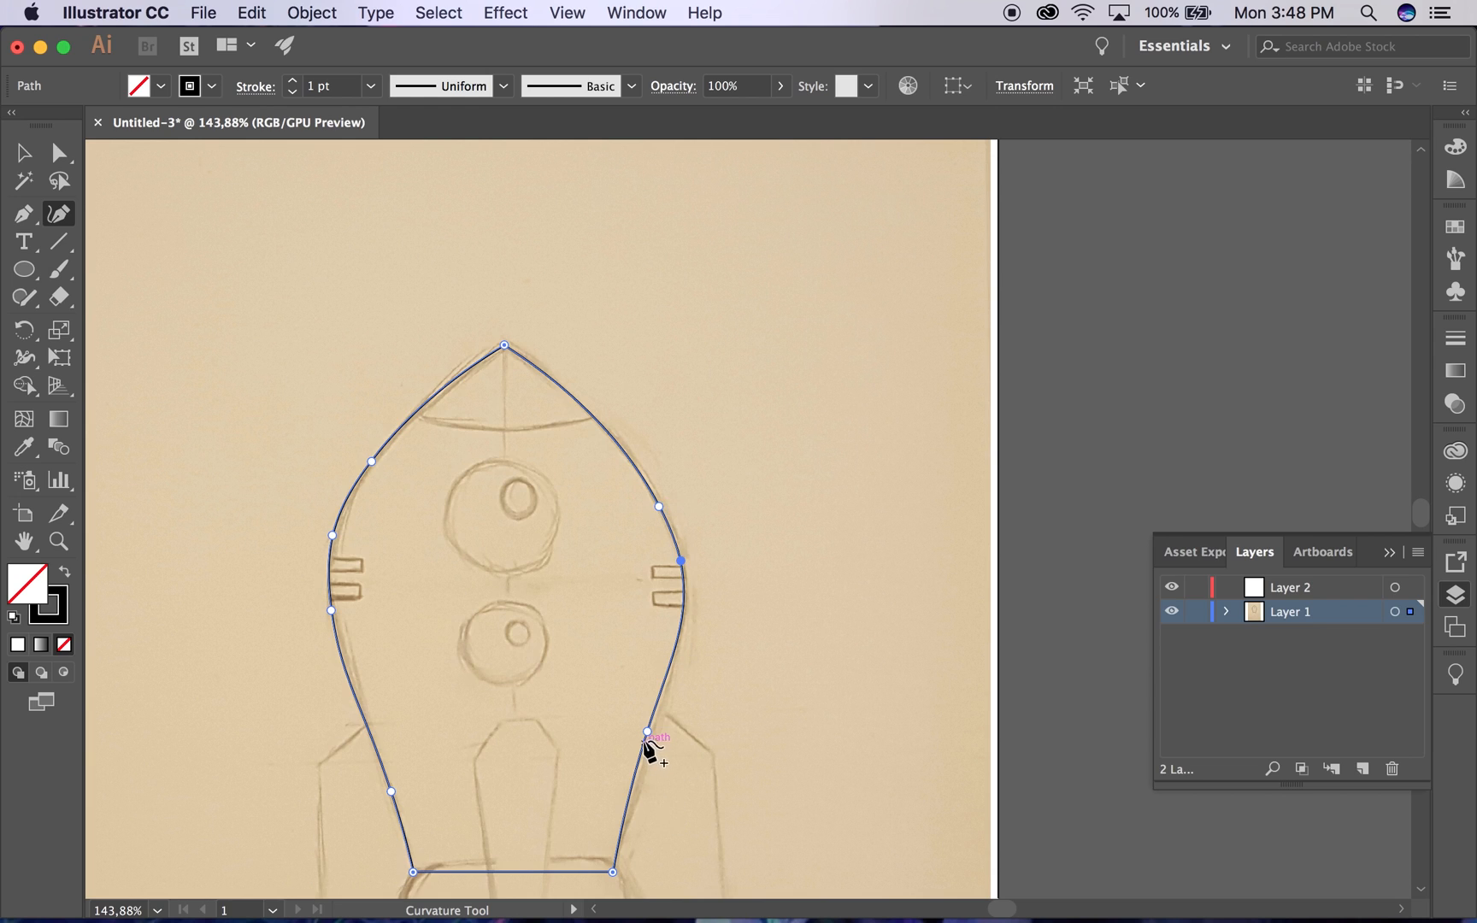
pyautogui.moveTo(650, 732); pyautogui.dragTo(650, 736)
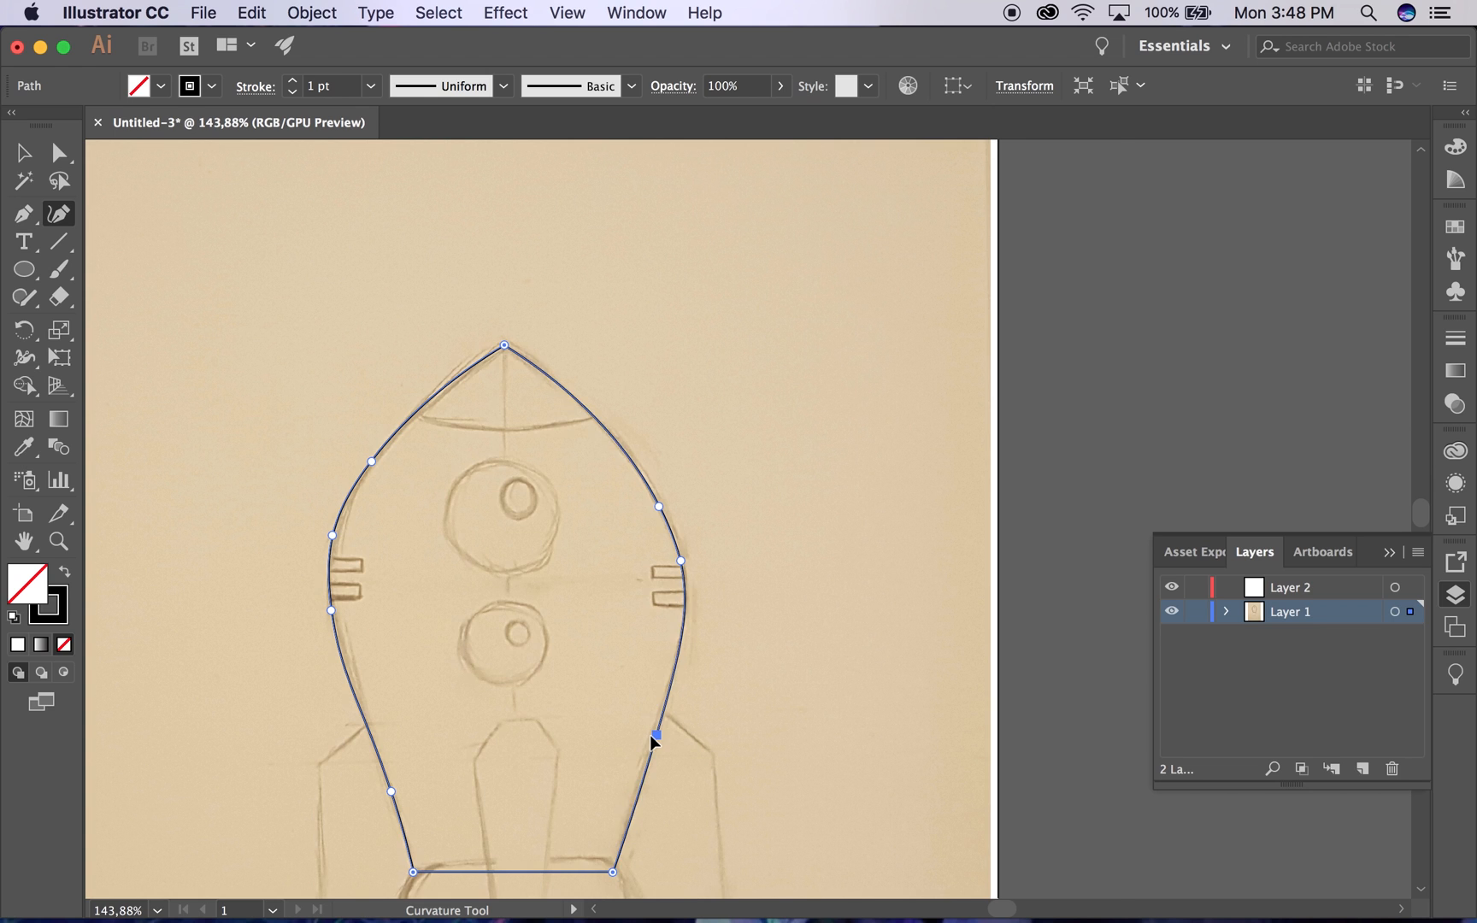
# Step: Refine the outline's right curve with an extra point beside the small side stripes to match the sketch more closely
pyautogui.press('super+equal')
pyautogui.press('Left')
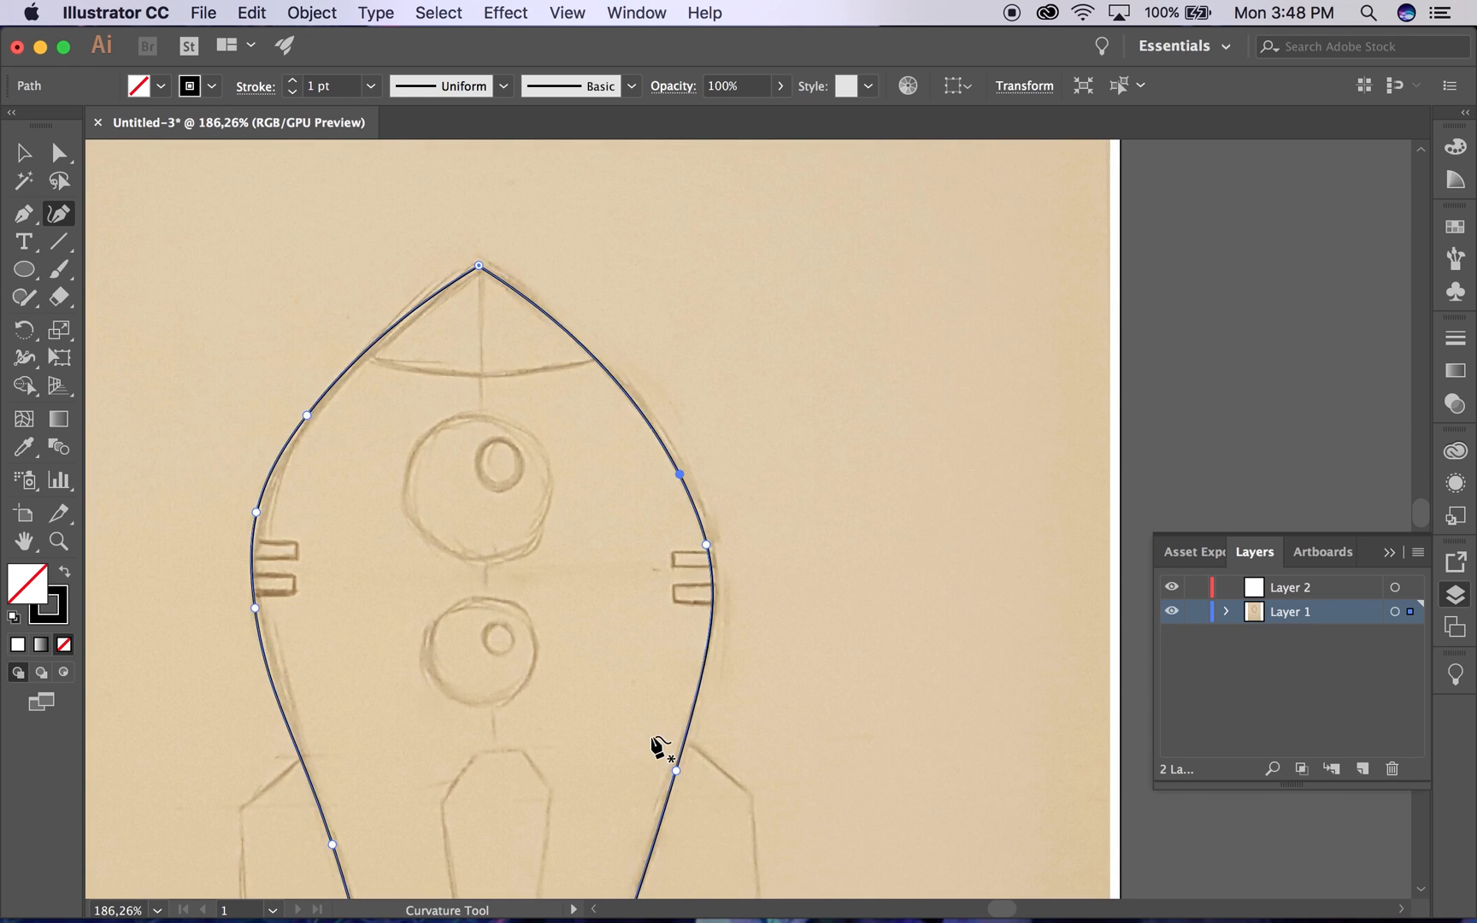
pyautogui.scroll(3, 655, 746)
pyautogui.scroll(-5, 654, 746)
pyautogui.scroll(2, 655, 746)
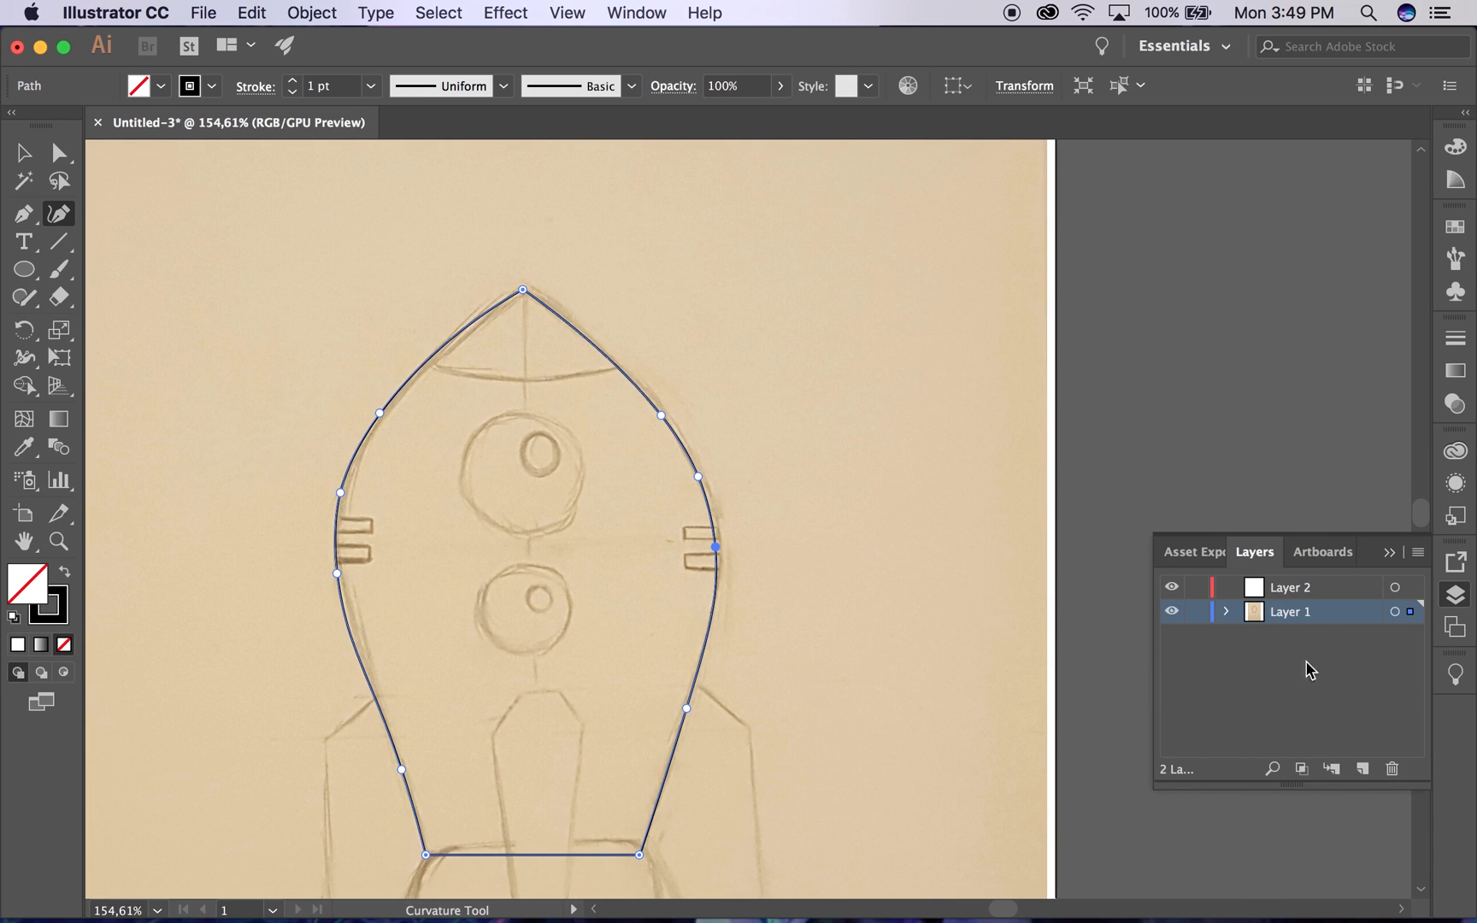
# Step: Expand Layer 1 and move the rocket body path from it into Layer 2, leaving the linked sketch in Layer 1
pyautogui.click(1304, 589)
pyautogui.click(1297, 623)
pyautogui.click(1223, 612)
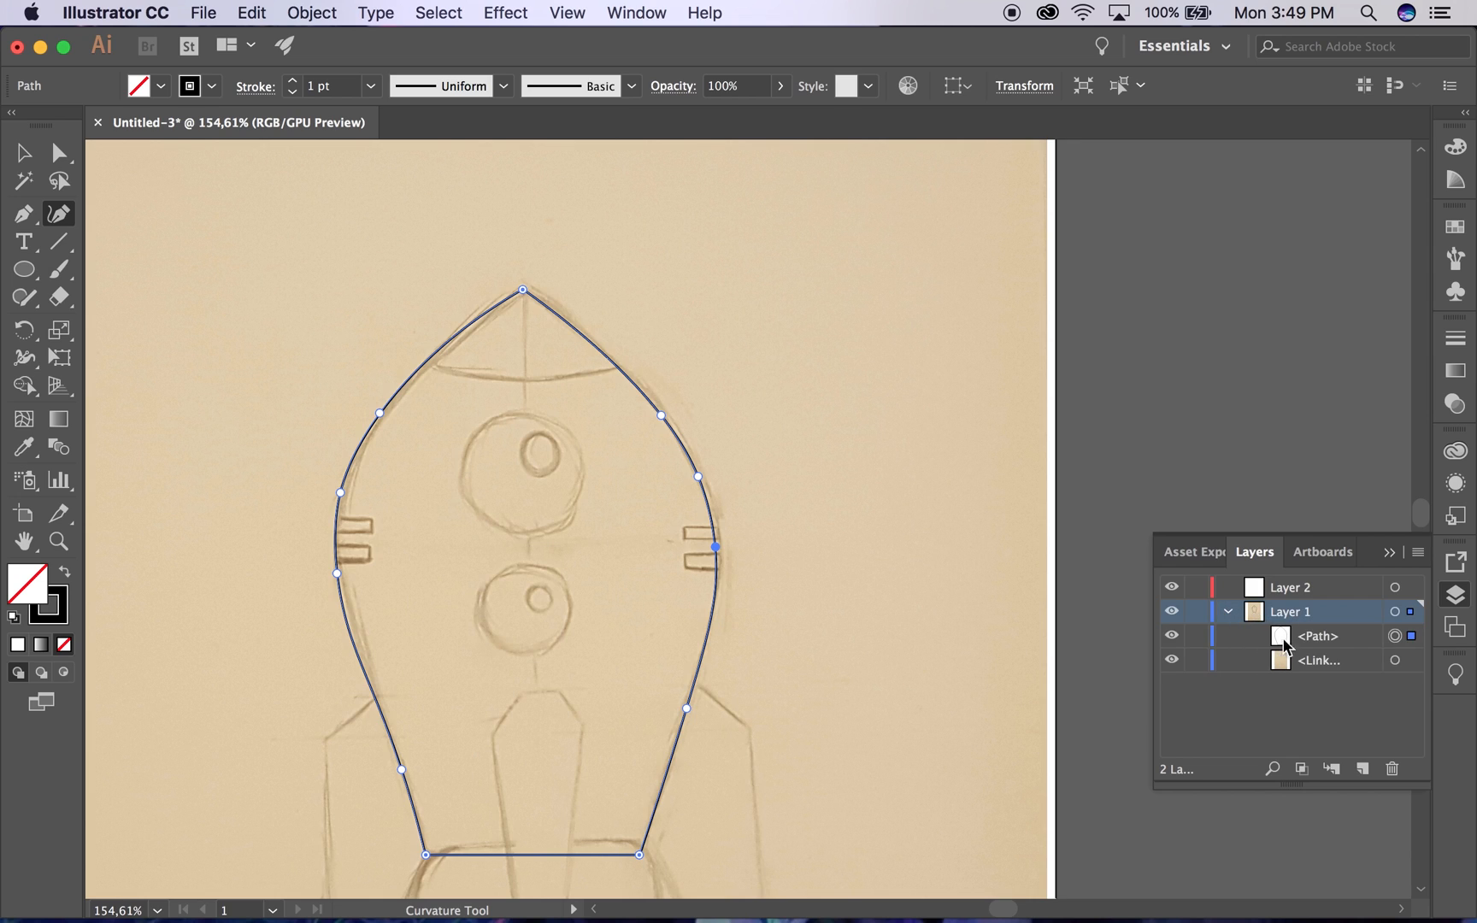
pyautogui.moveTo(1317, 645); pyautogui.dragTo(1312, 595)
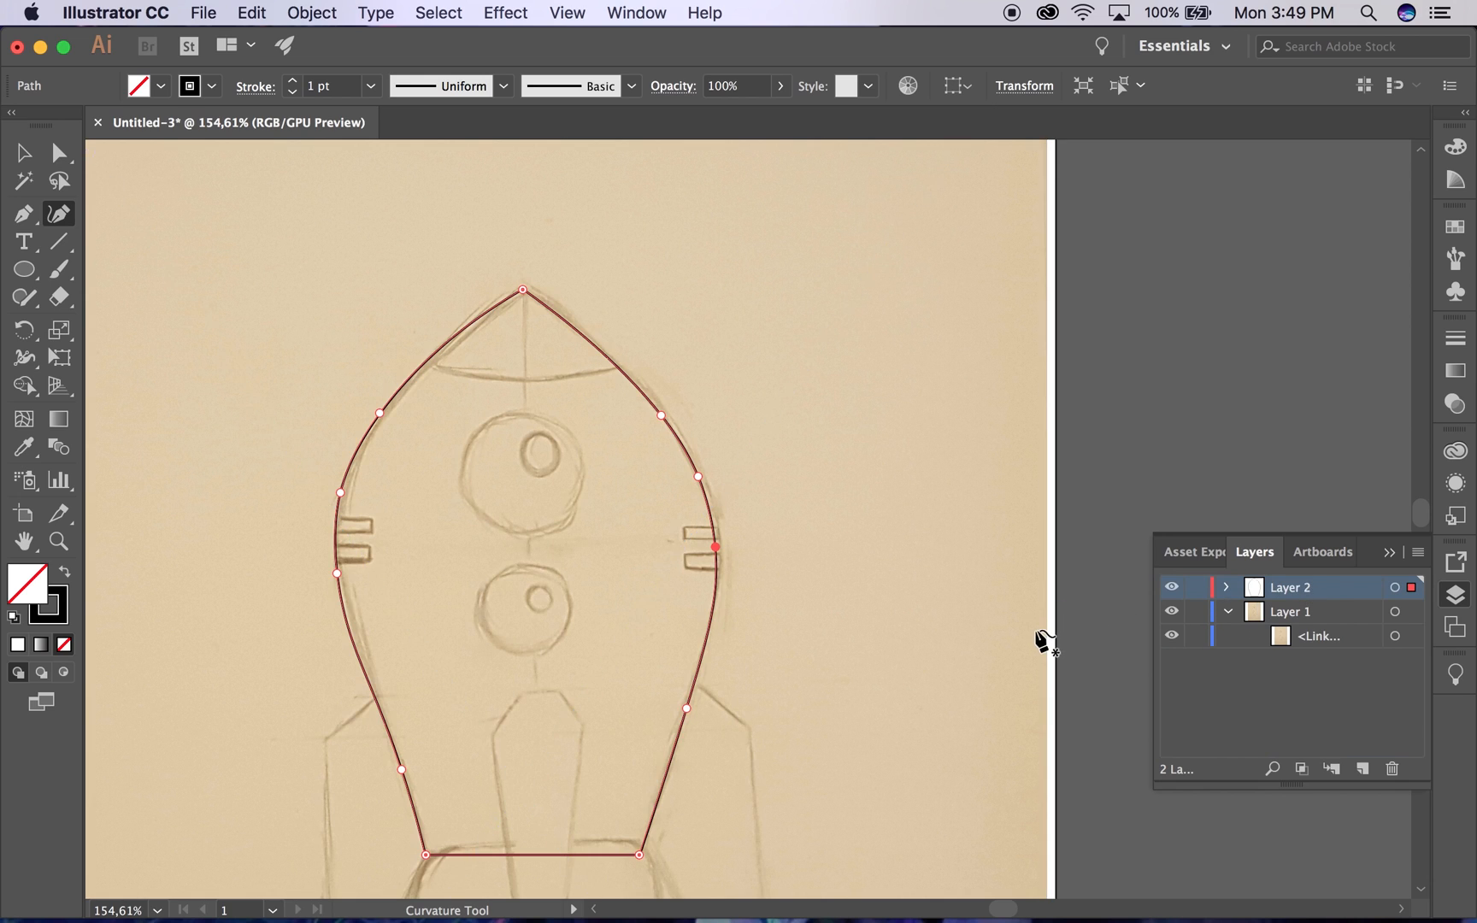
# Step: Add a new layer above Layer 2 to hold the rocket's fins
pyautogui.scroll(-3, 1042, 640)
pyautogui.hscroll(-2, 1043, 640)
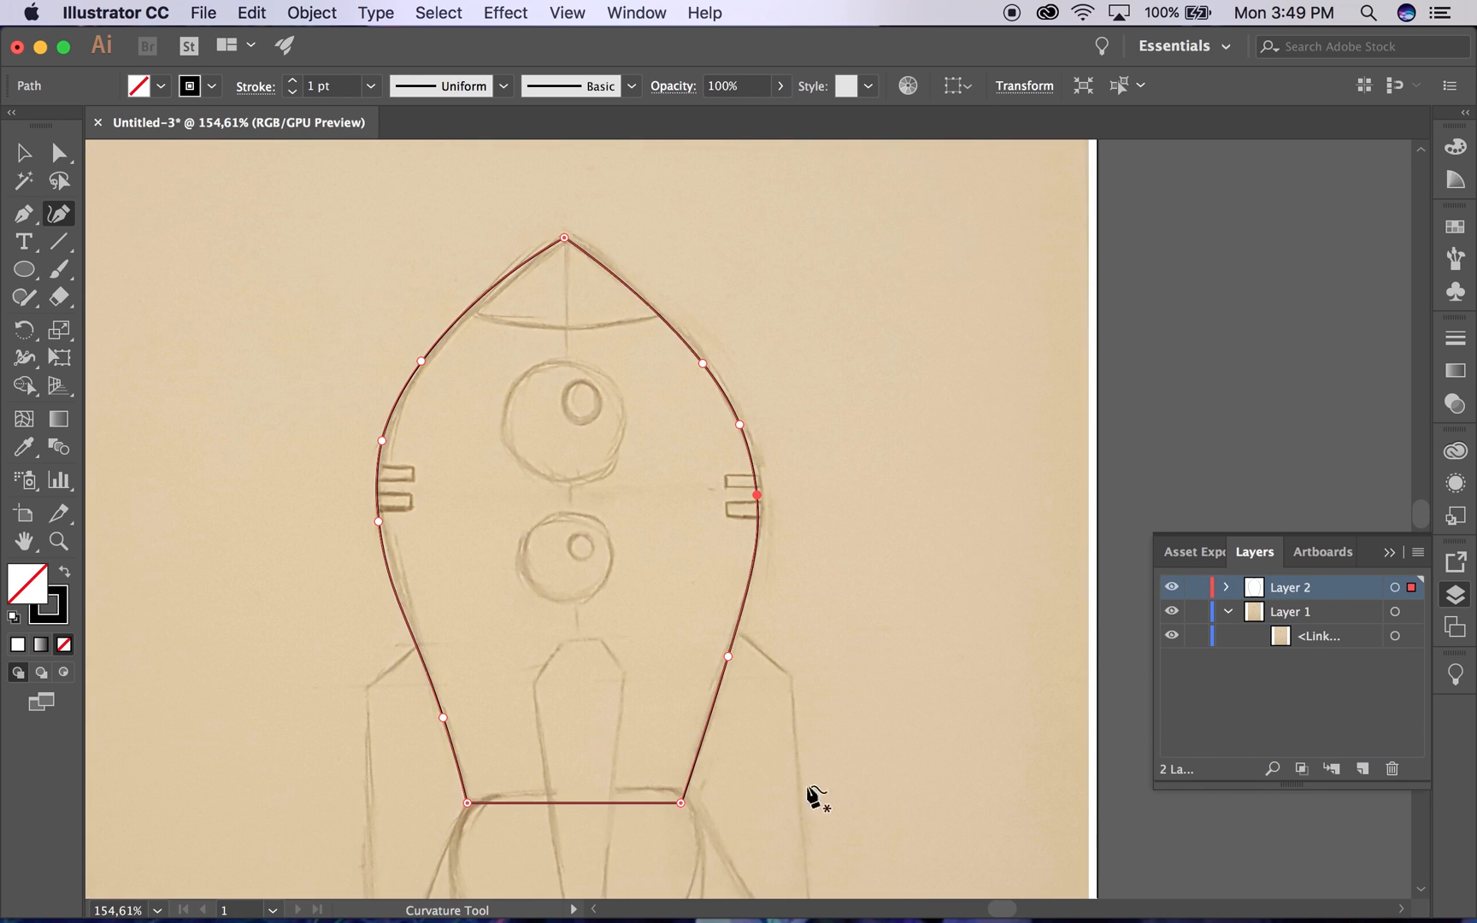
pyautogui.click(1362, 770)
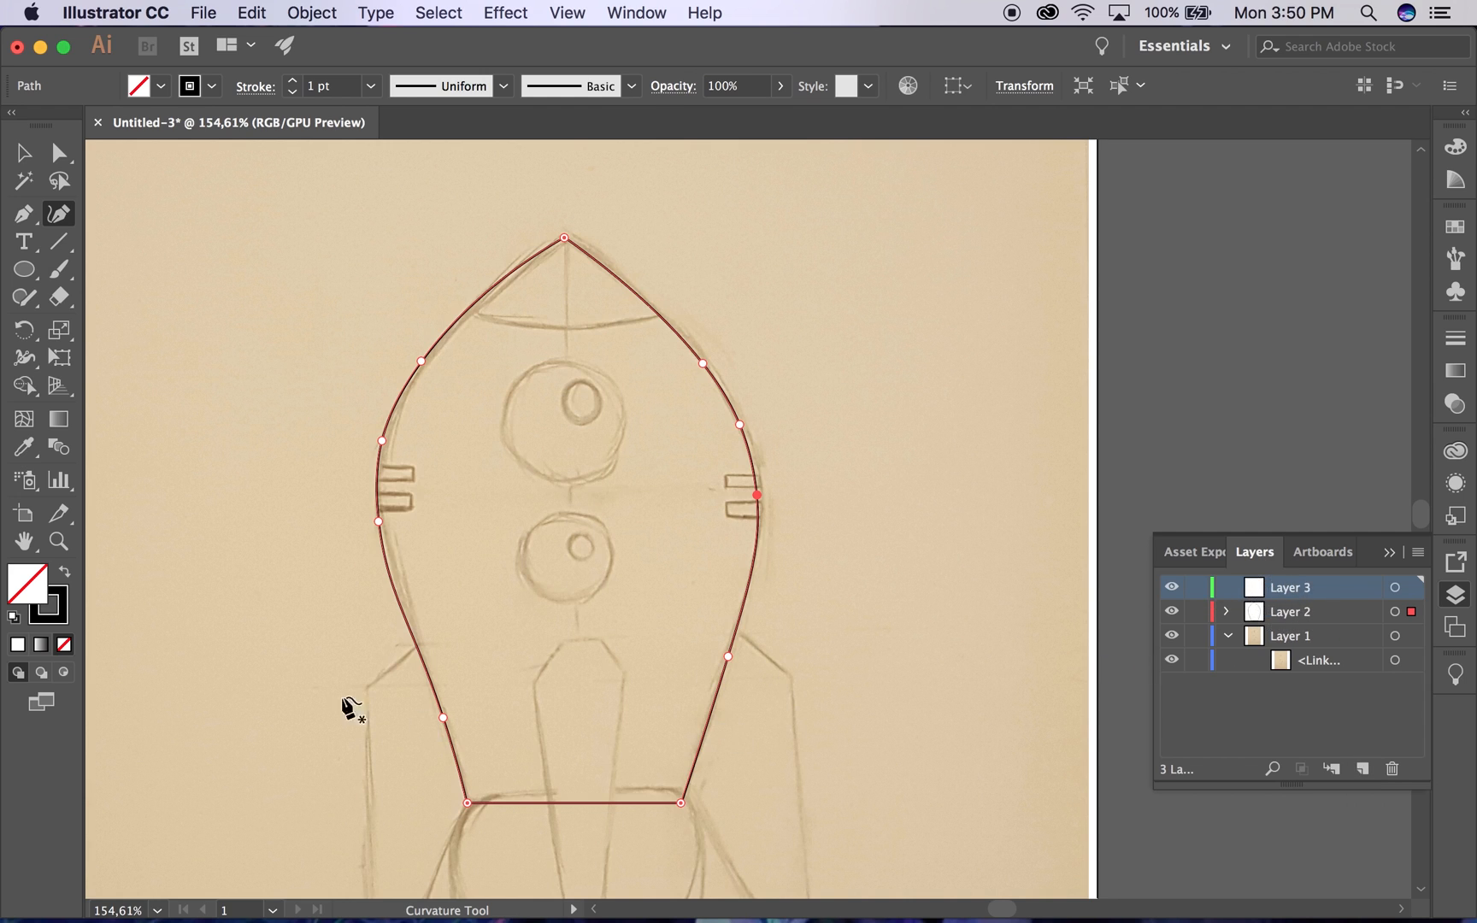
# Step: Trace the left fin as a closed straight-sided shape with the Pen tool, meeting the body edge and the body's lower-left corner
pyautogui.scroll(-5, 290, 601)
pyautogui.scroll(-2, 291, 601)
pyautogui.hscroll(1, 290, 601)
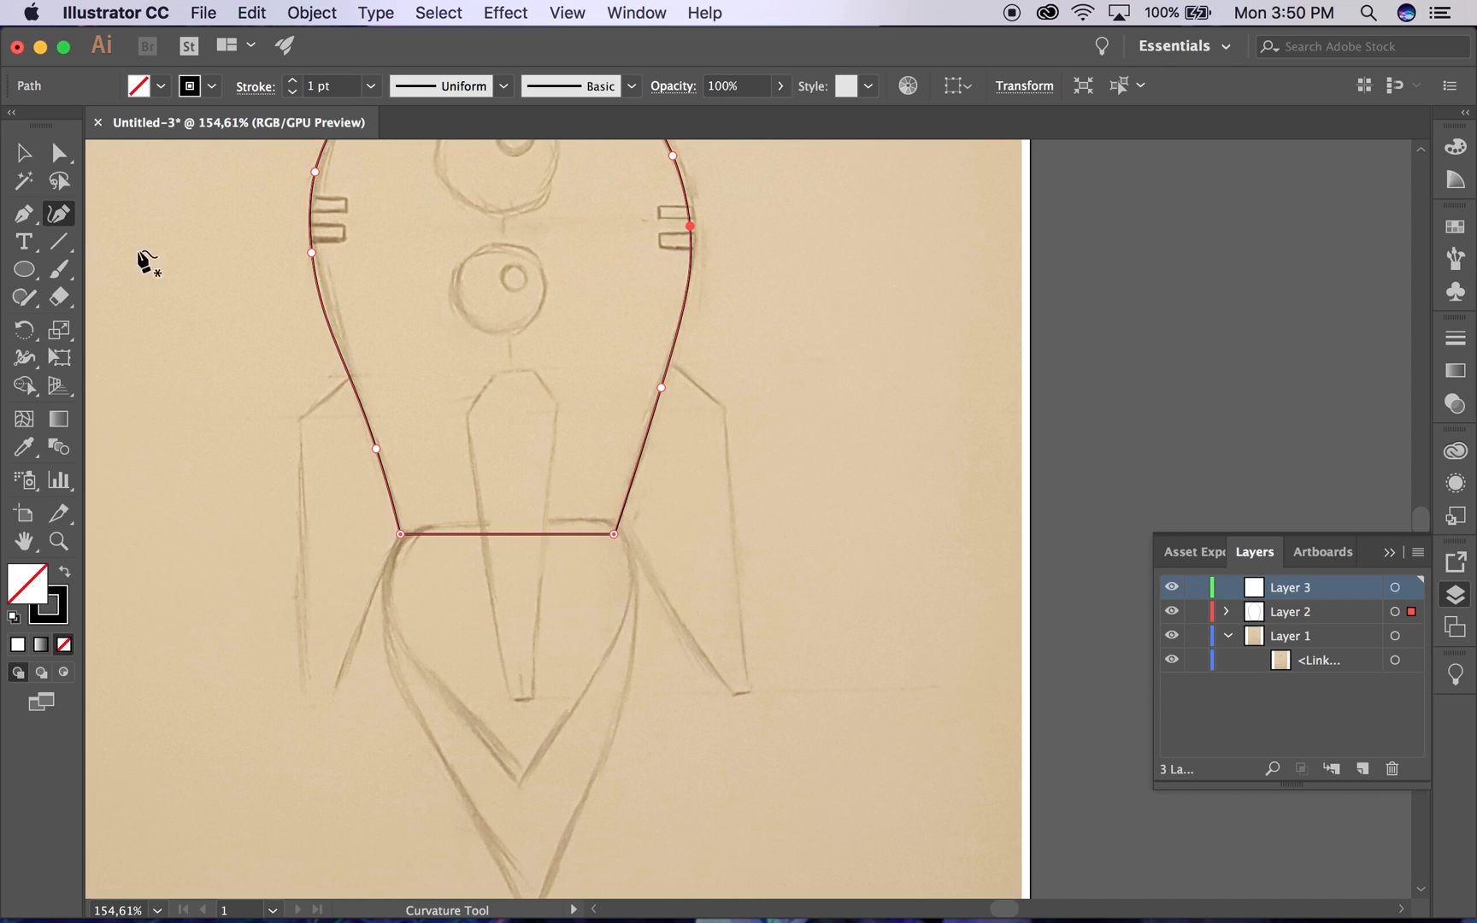
pyautogui.click(26, 217)
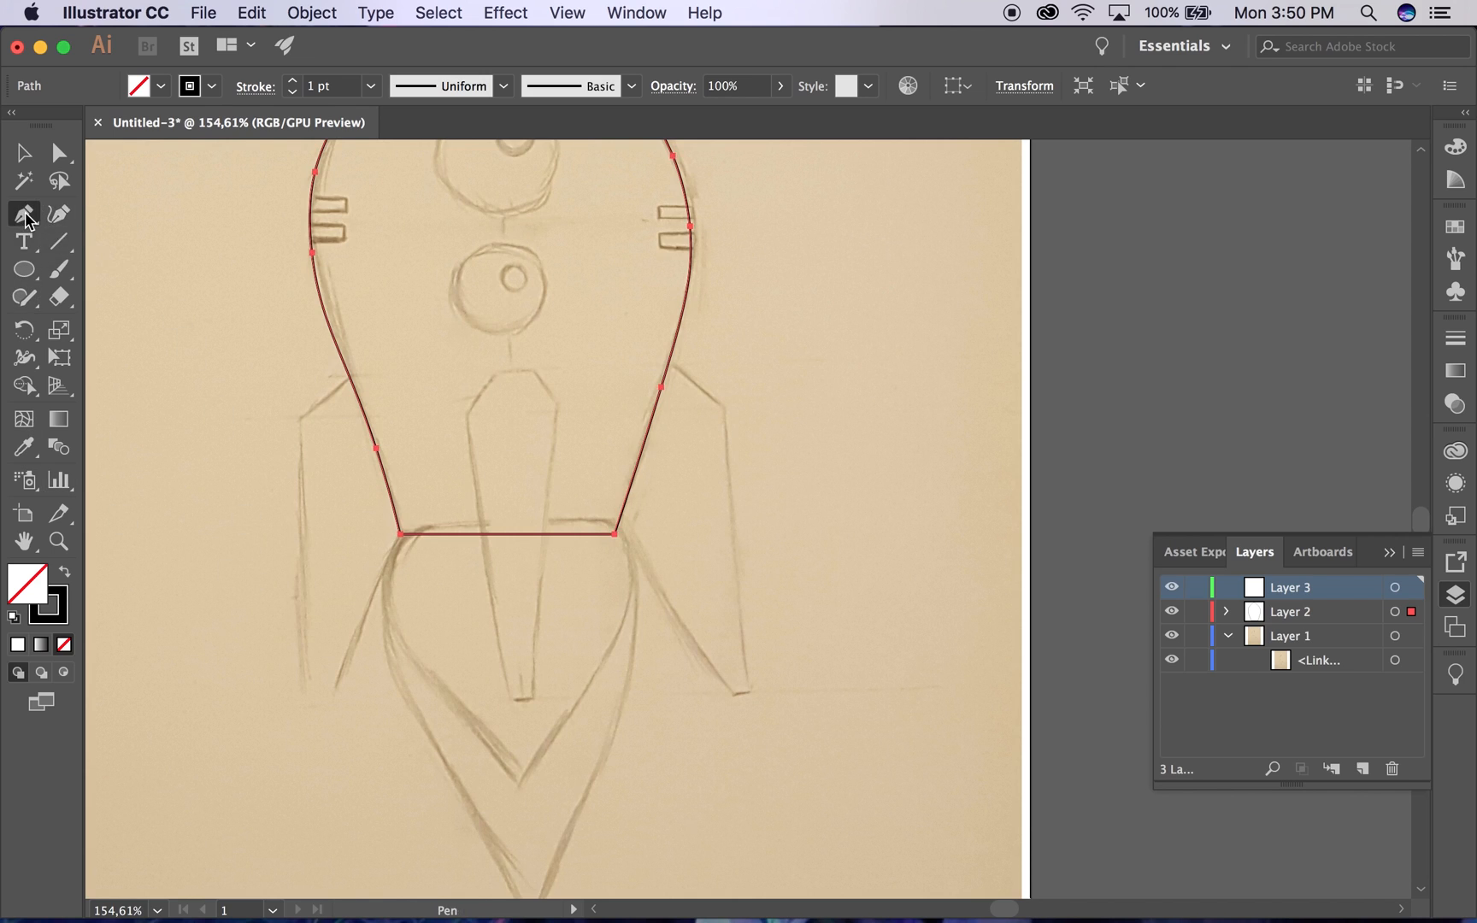
pyautogui.click(331, 706)
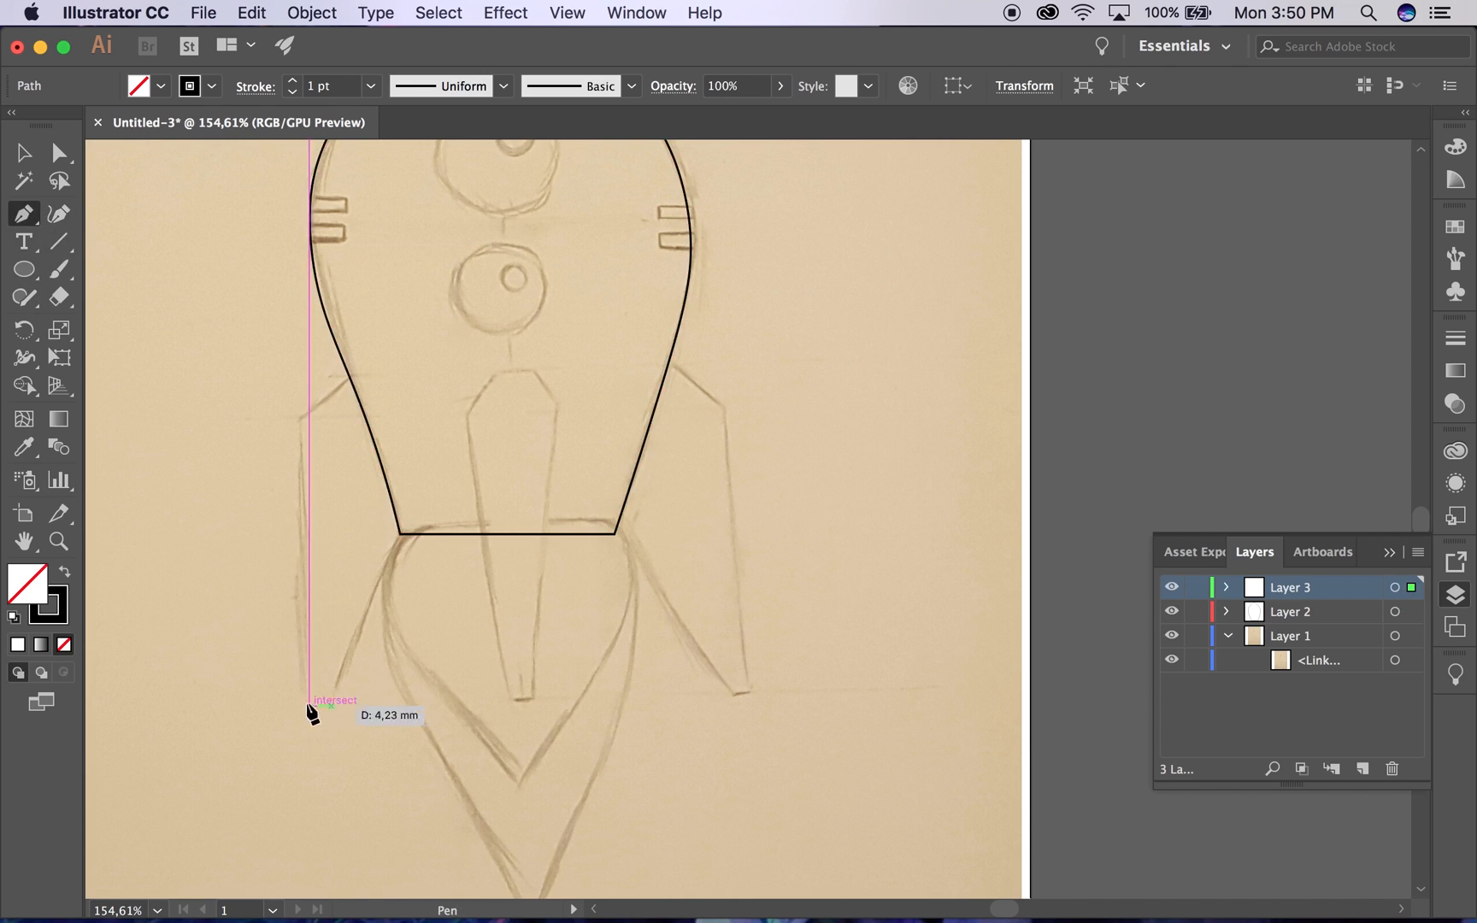
pyautogui.click(302, 706)
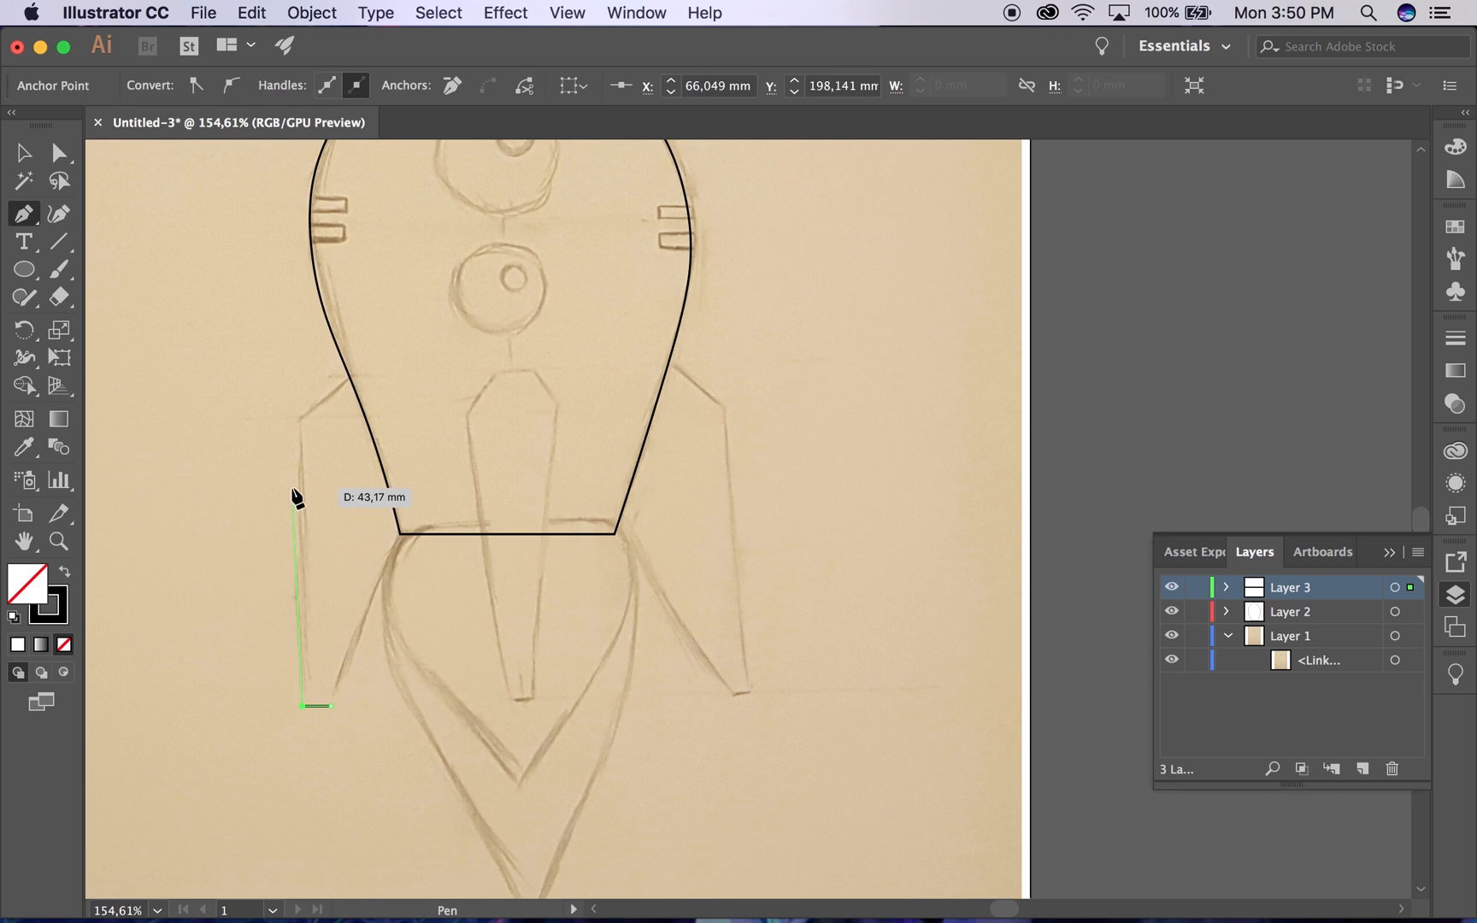
pyautogui.click(298, 419)
pyautogui.click(350, 377)
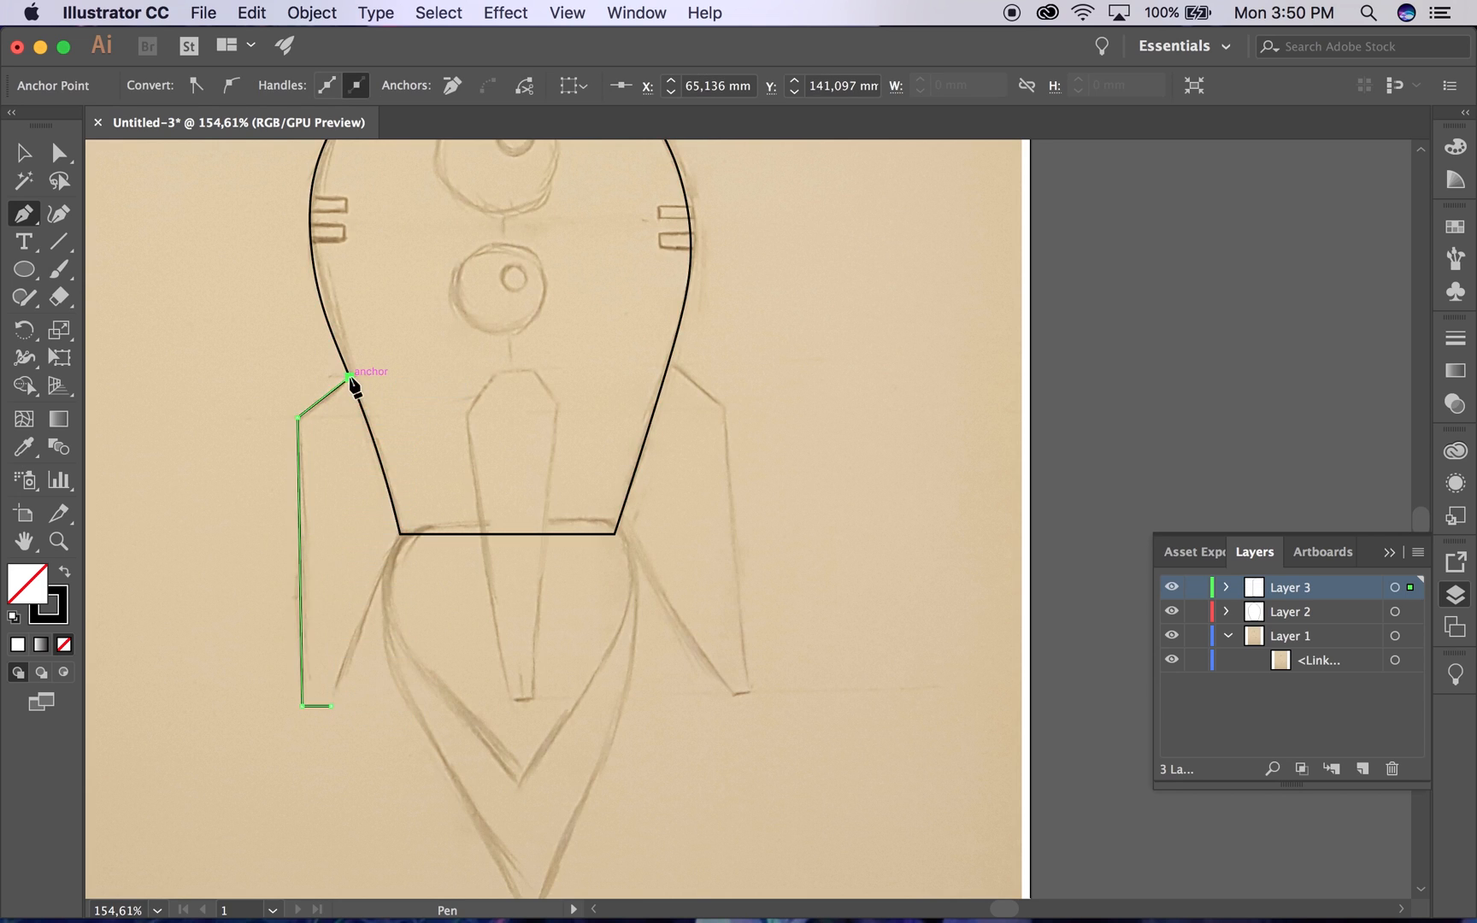
pyautogui.click(399, 534)
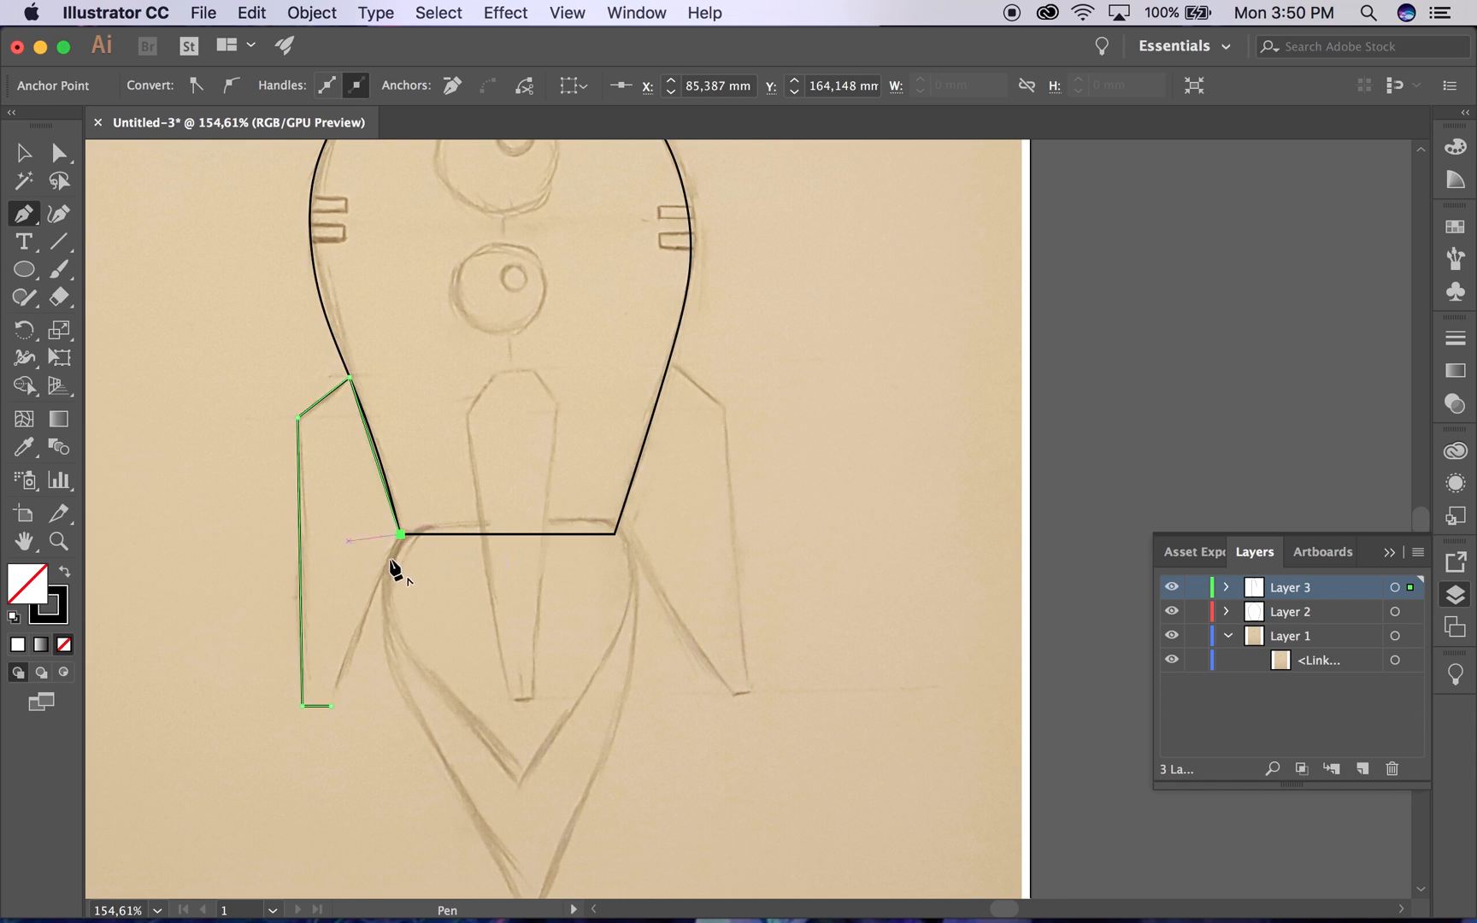
pyautogui.click(331, 706)
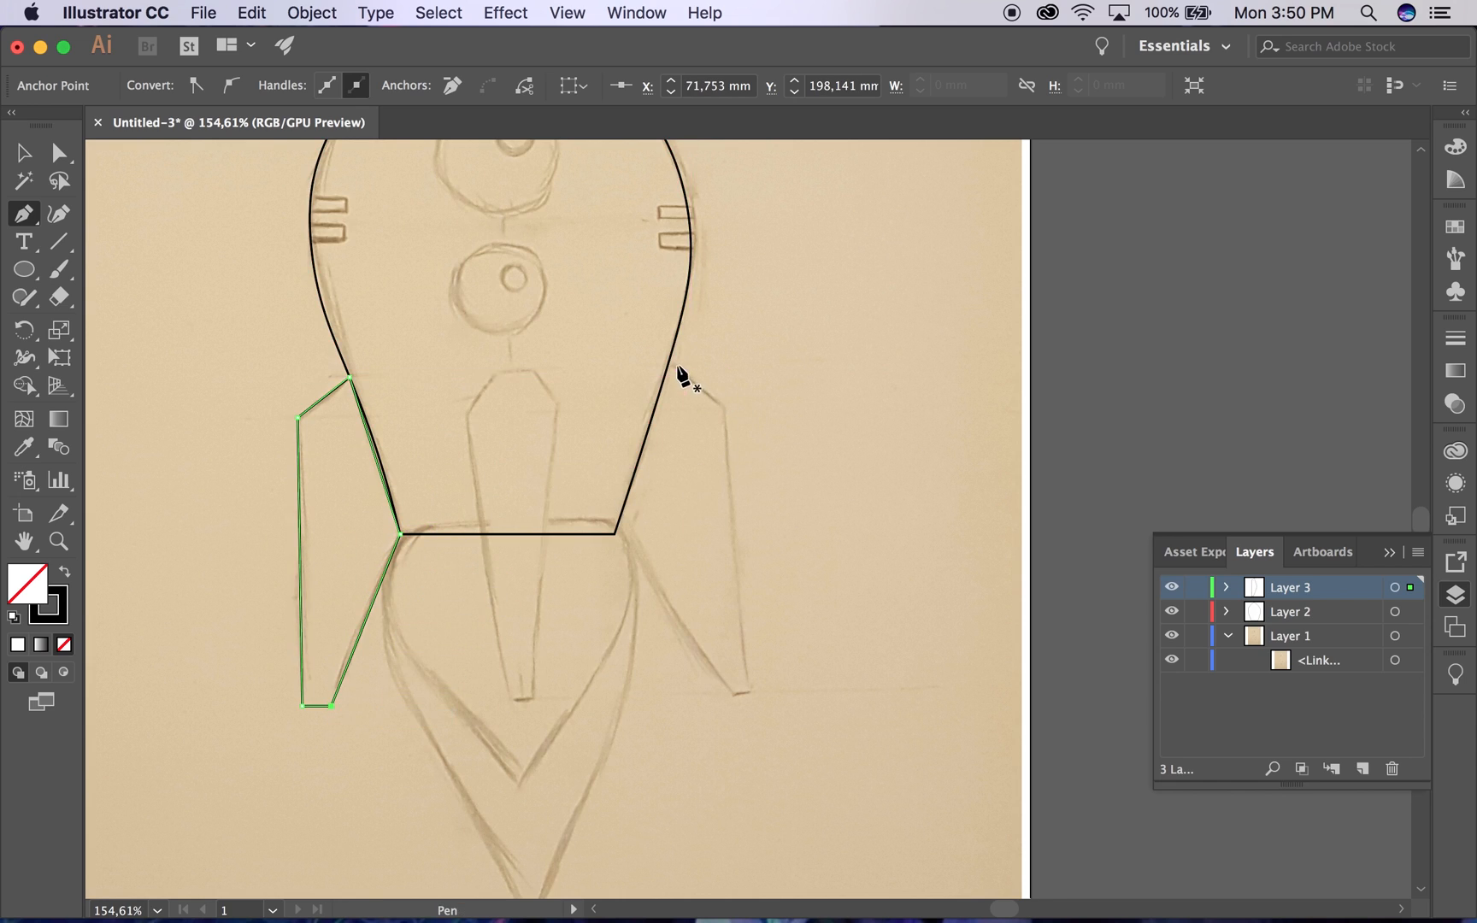
pyautogui.press('Escape')
# Step: Trace the right fin as a closed Pen path from its lower tip via the body's lower-right corner and along the body edge
pyautogui.click(731, 706)
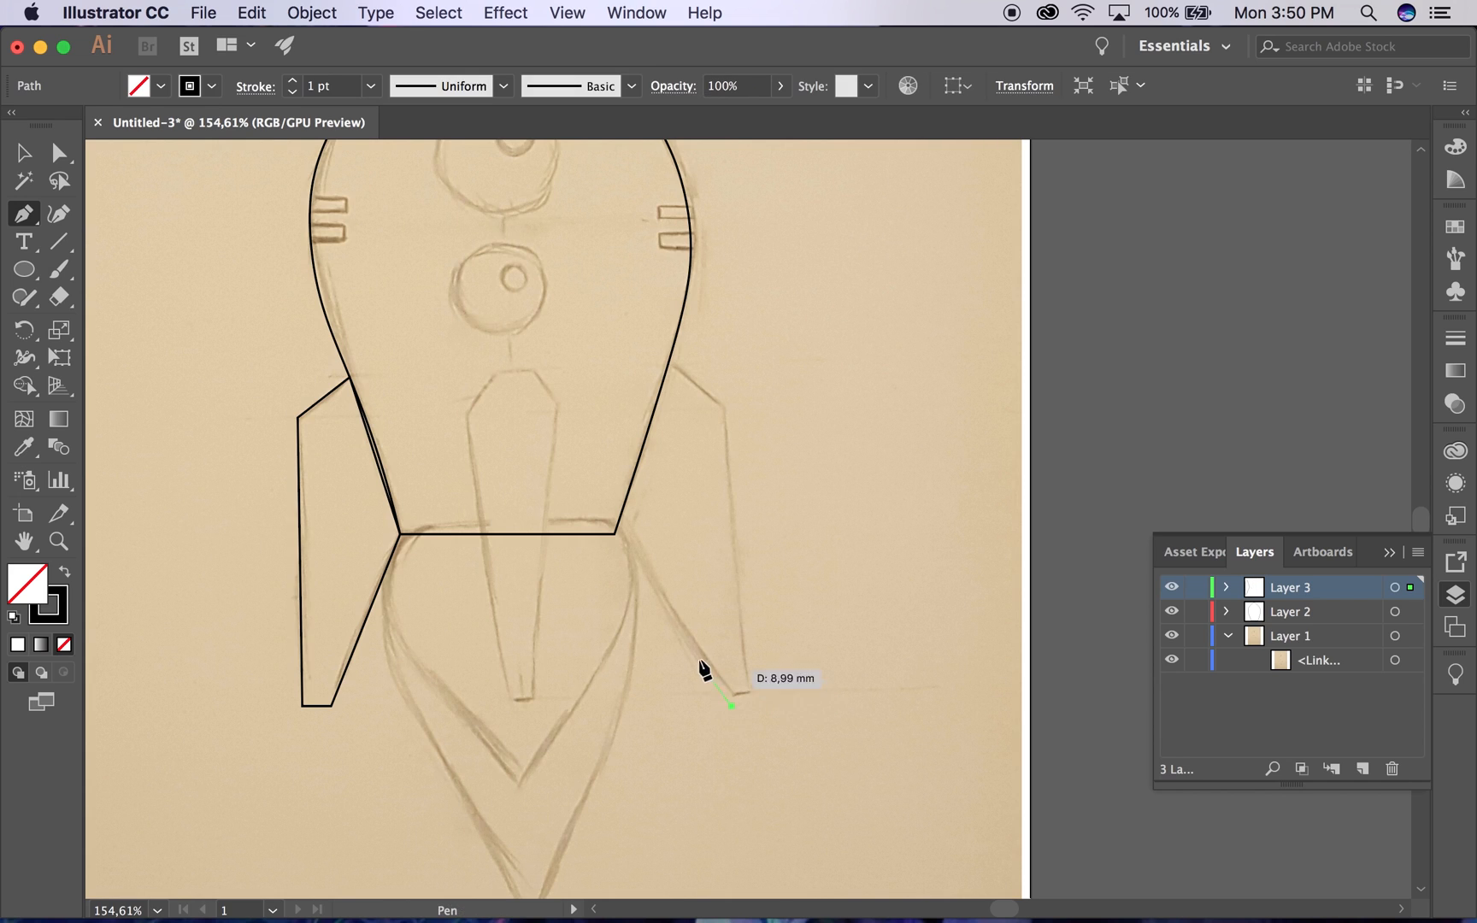
pyautogui.click(614, 534)
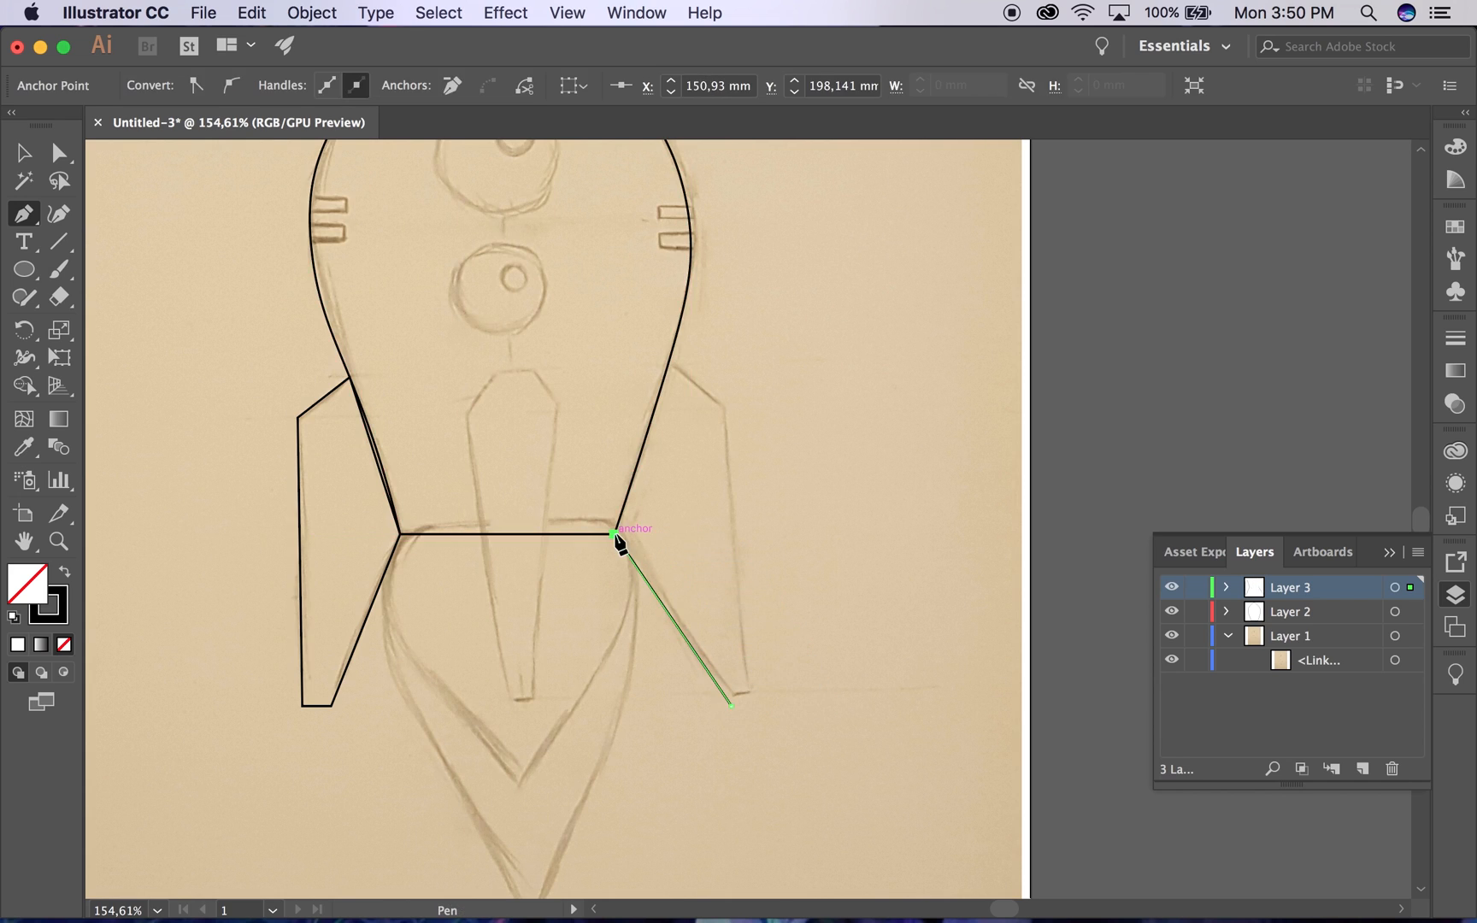
pyautogui.click(665, 378)
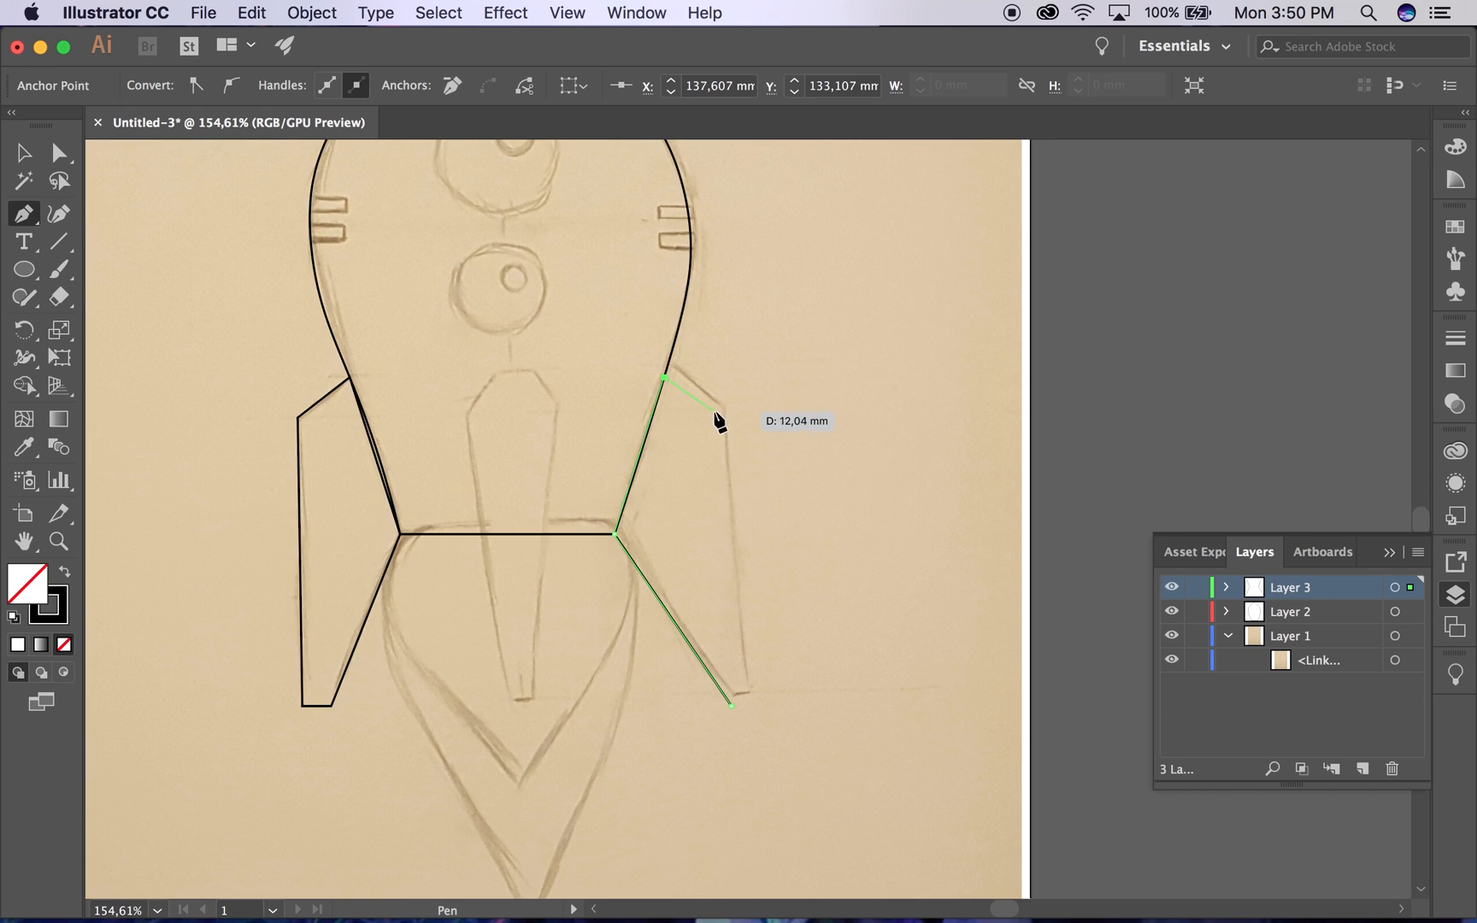
pyautogui.click(718, 418)
pyautogui.click(750, 692)
pyautogui.click(731, 705)
# Step: Bend the left fin's inner edge with the Curvature tool until it lines up with the curved edge of the rocket body
pyautogui.scroll(5, 318, 464)
pyautogui.hscroll(3, 318, 464)
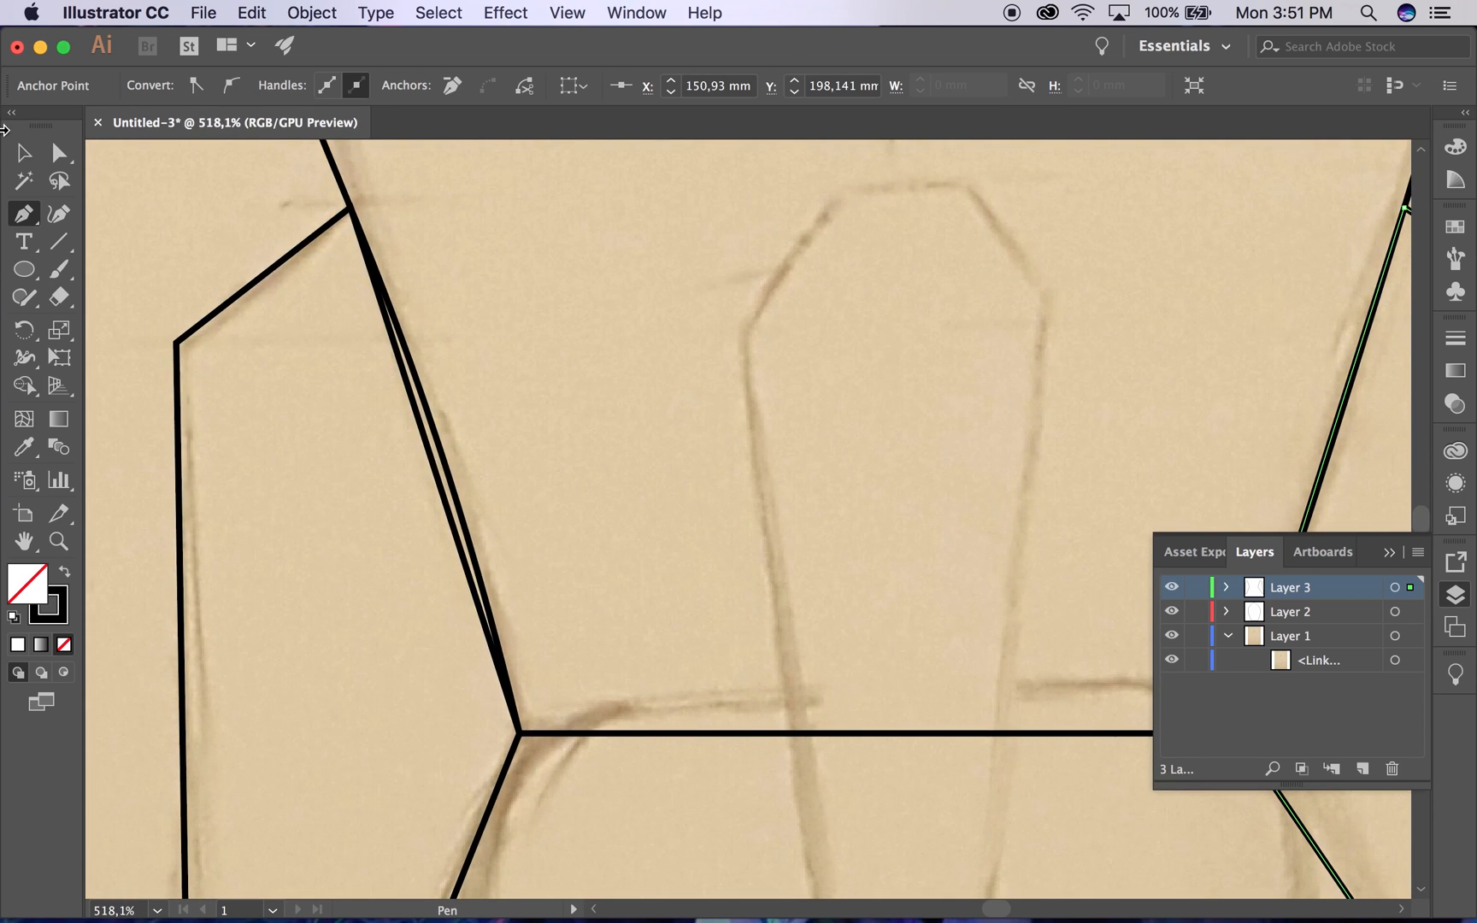
pyautogui.click(59, 214)
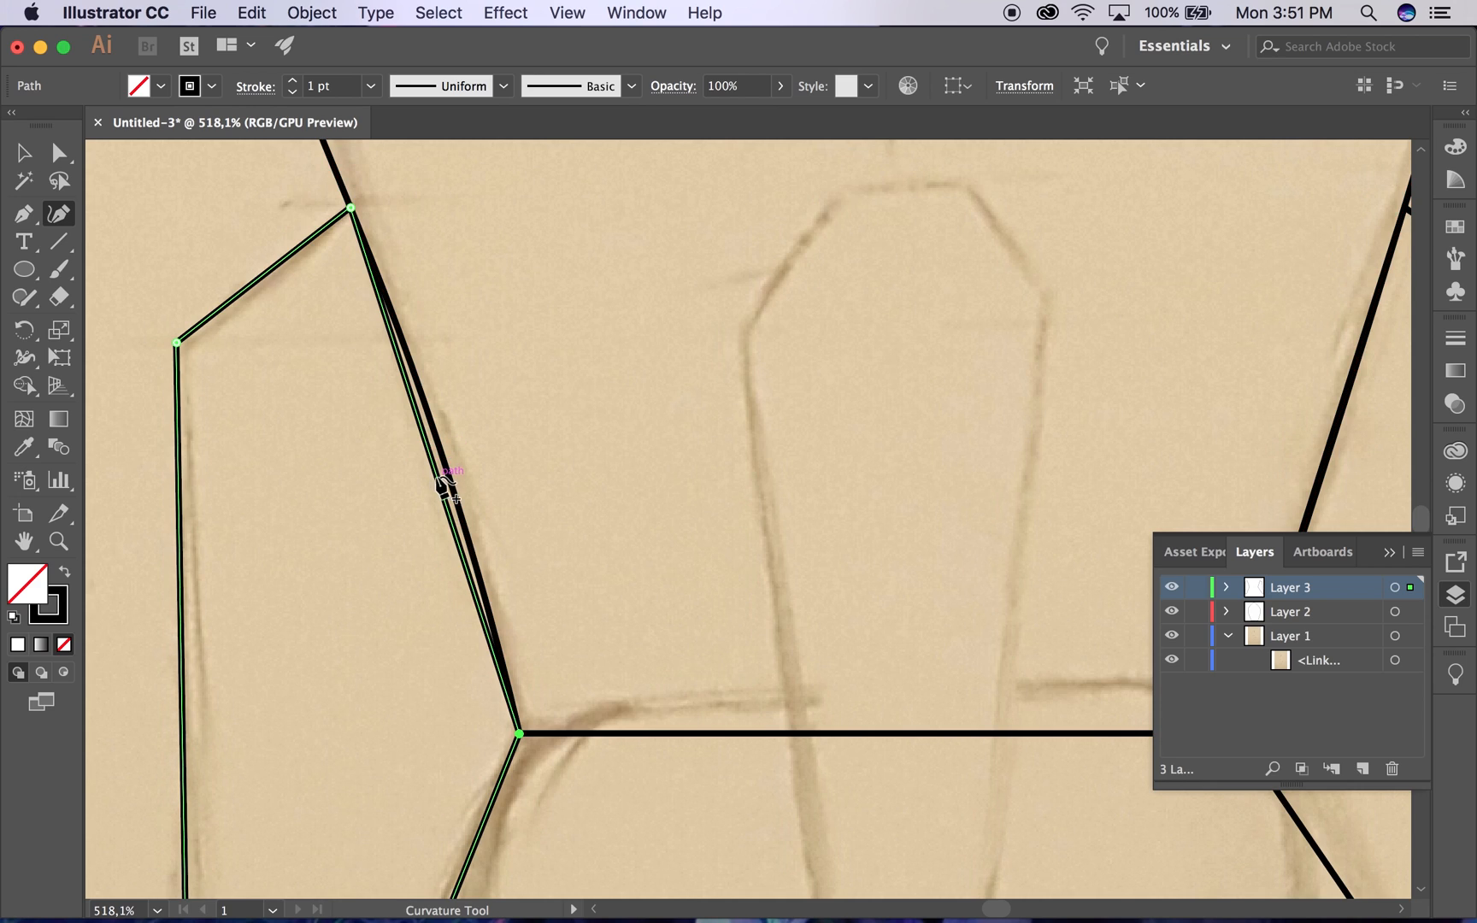
pyautogui.moveTo(446, 478)
pyautogui.mouseDown()
pyautogui.moveTo(461, 481)
pyautogui.moveTo(441, 481)
pyautogui.mouseUp()
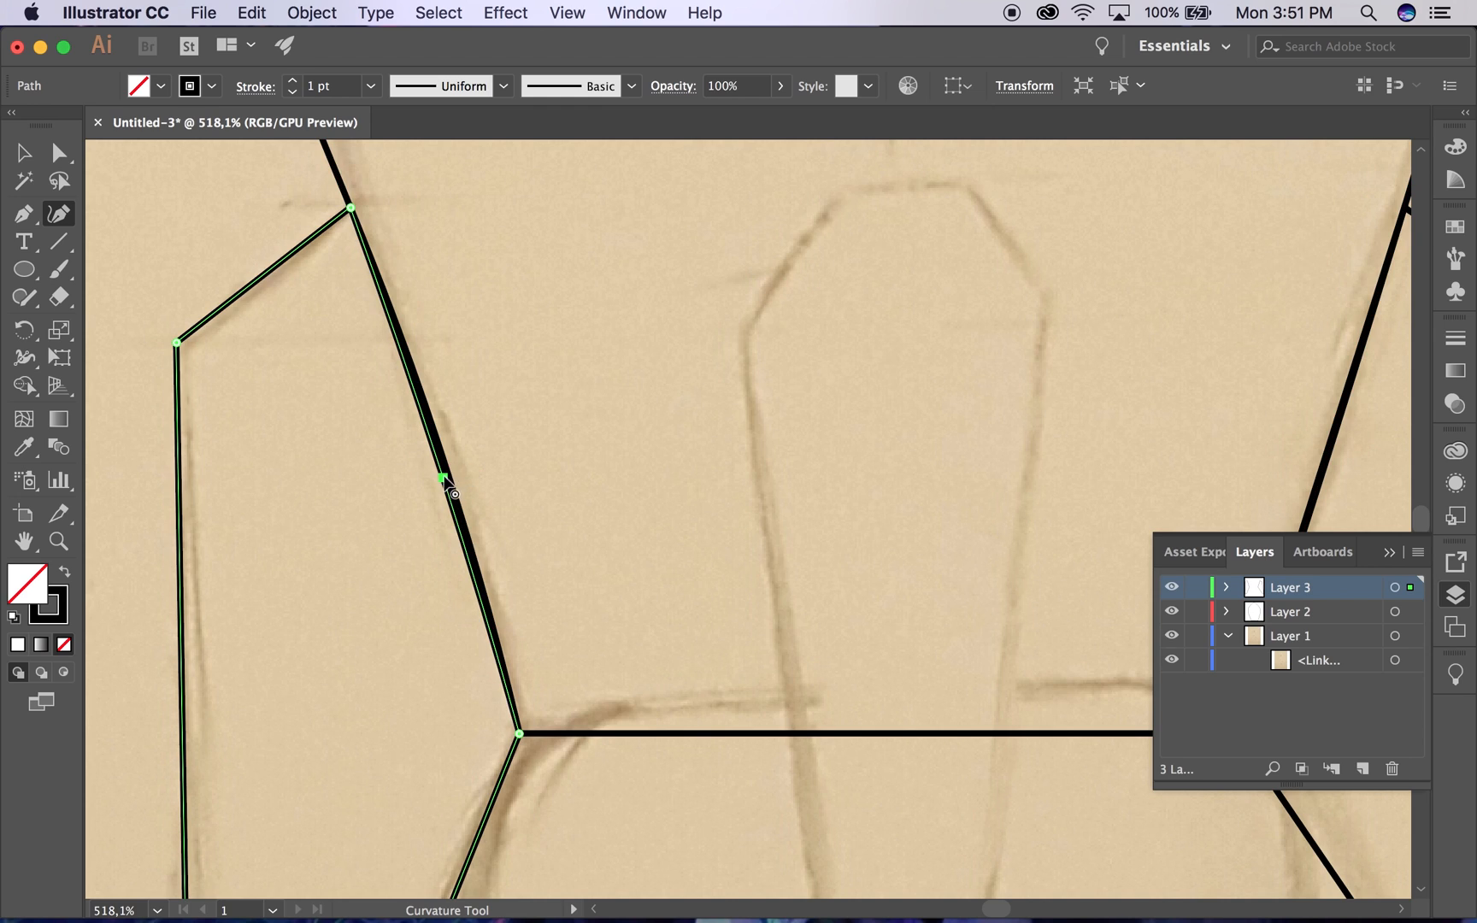
pyautogui.moveTo(445, 480); pyautogui.dragTo(456, 477)
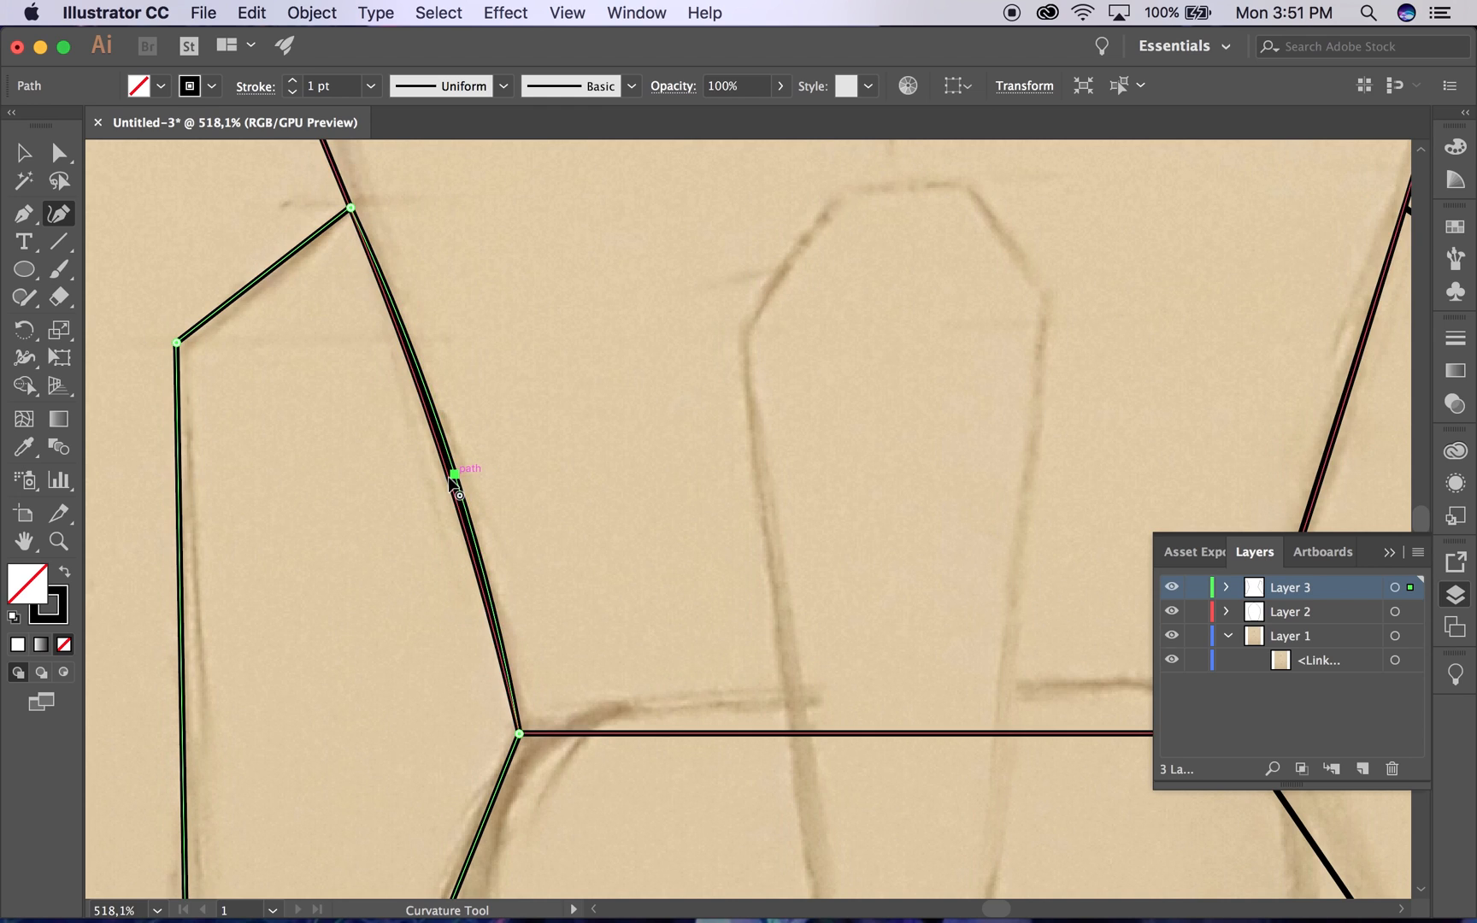
pyautogui.scroll(3, 457, 480)
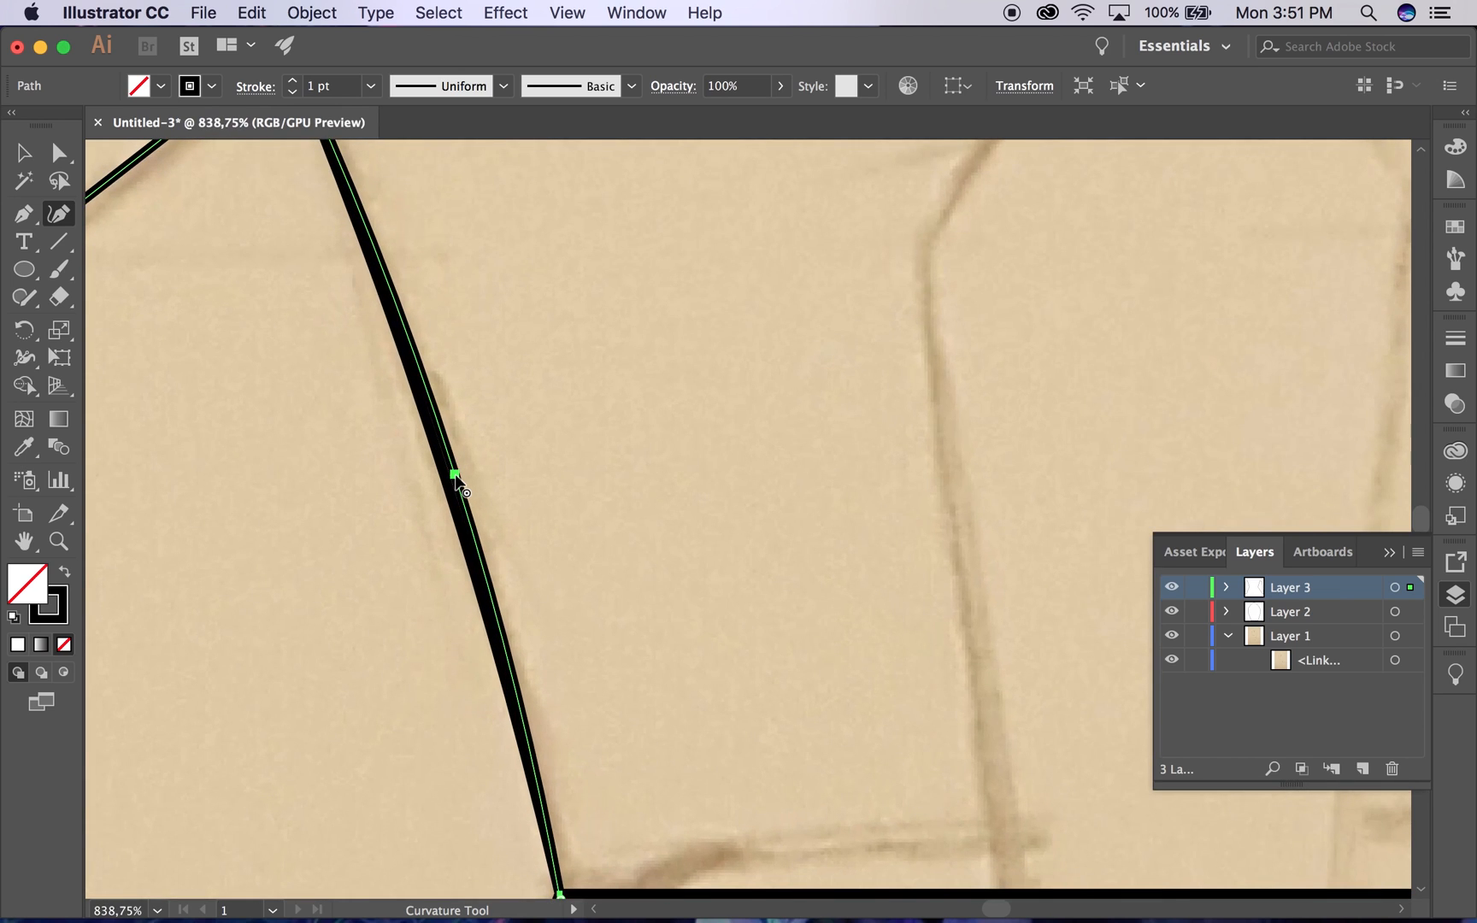
pyautogui.moveTo(457, 480); pyautogui.dragTo(447, 483)
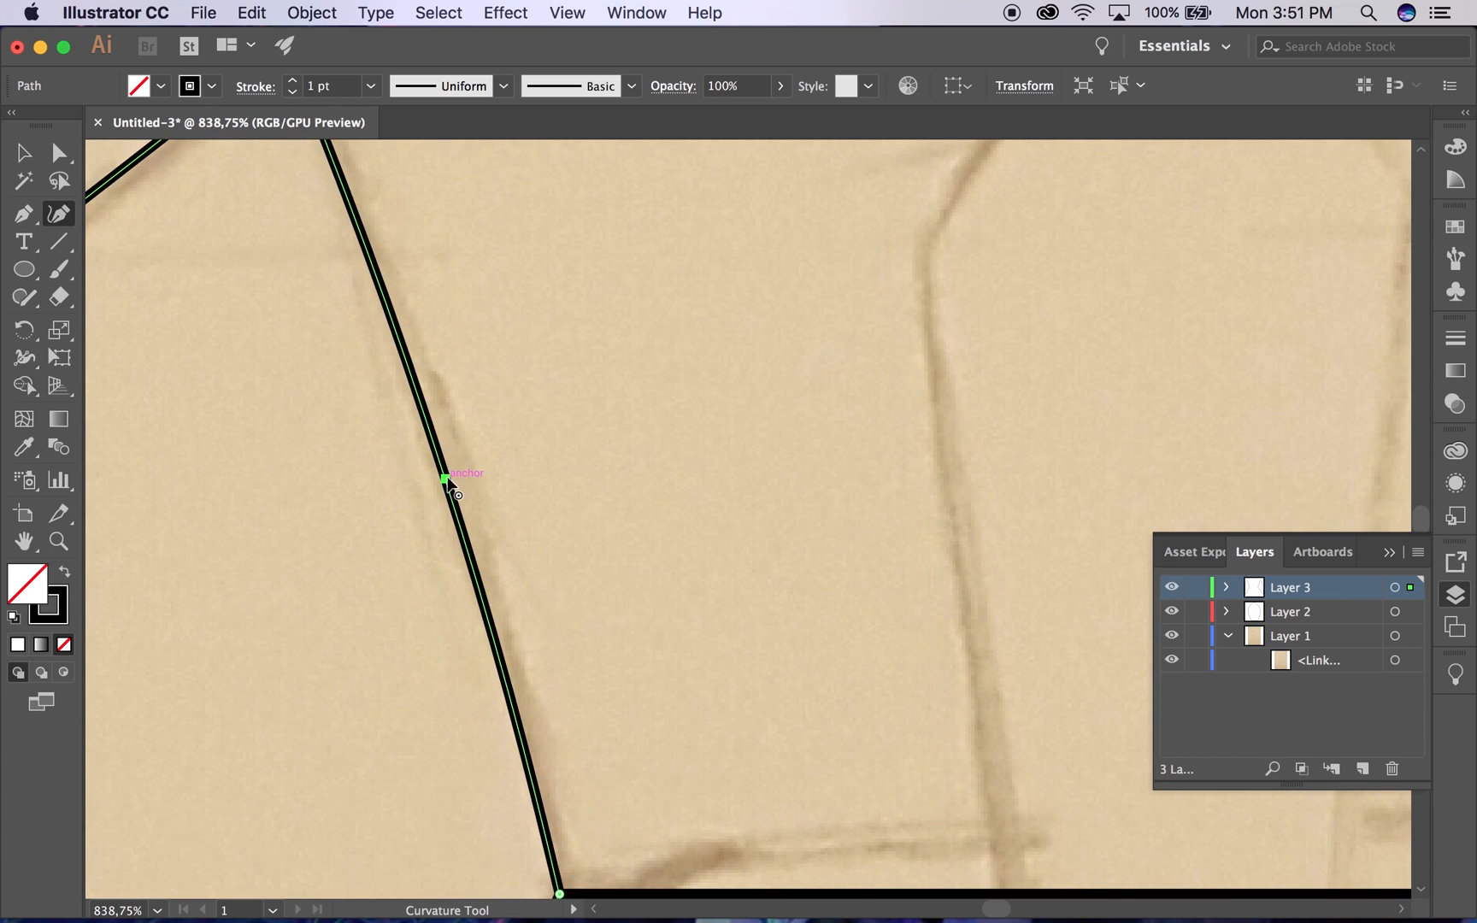
# Step: Trace the central fin as a closed six-point shape with the Pen tool, from its flat top edge down to the narrow base
pyautogui.scroll(-5, 457, 480)
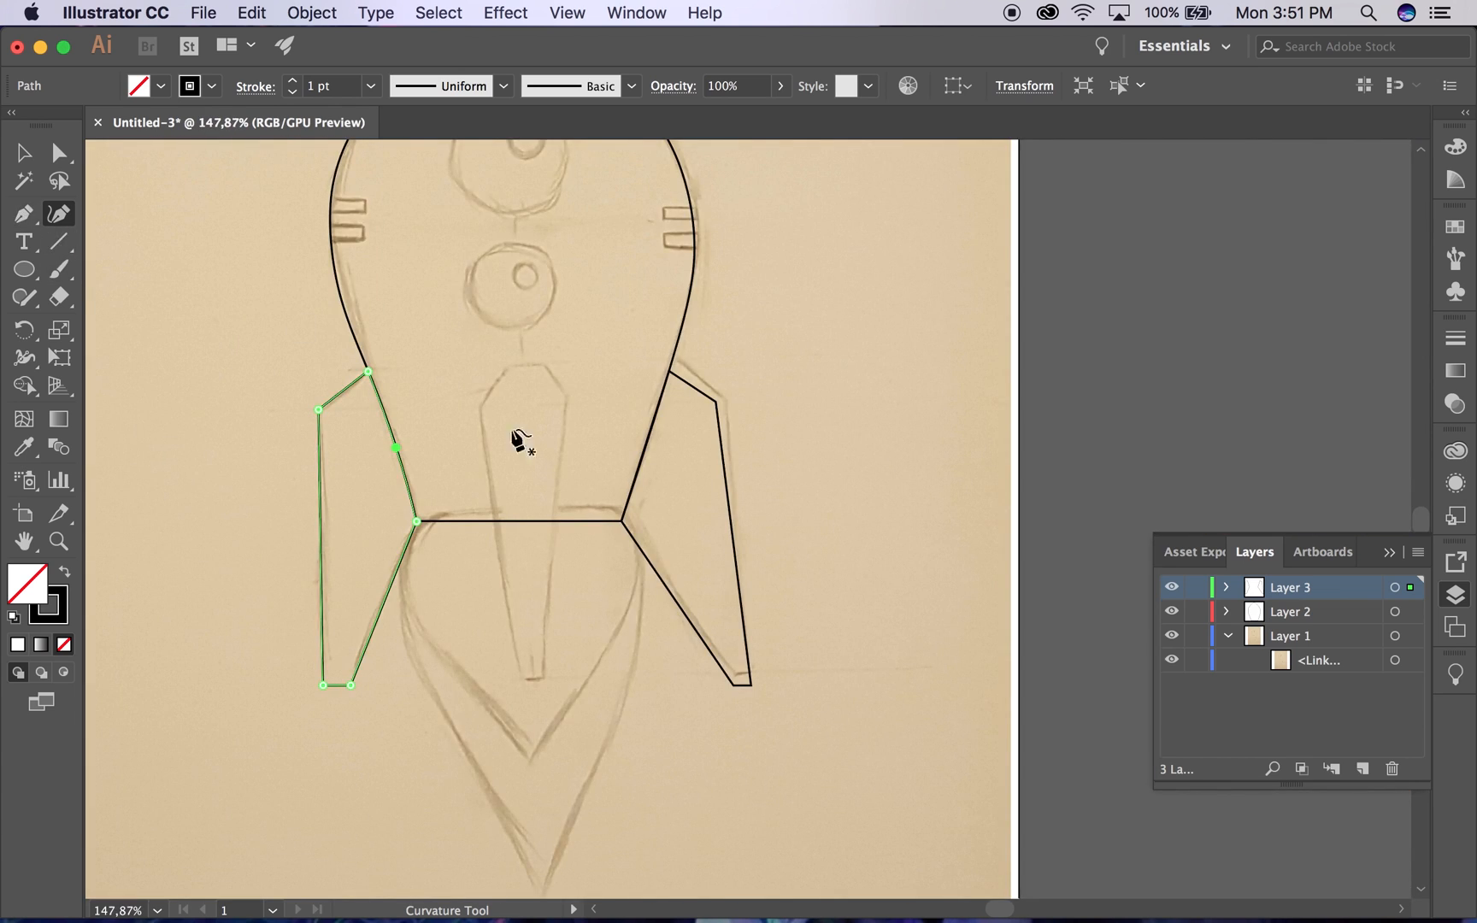
pyautogui.click(24, 215)
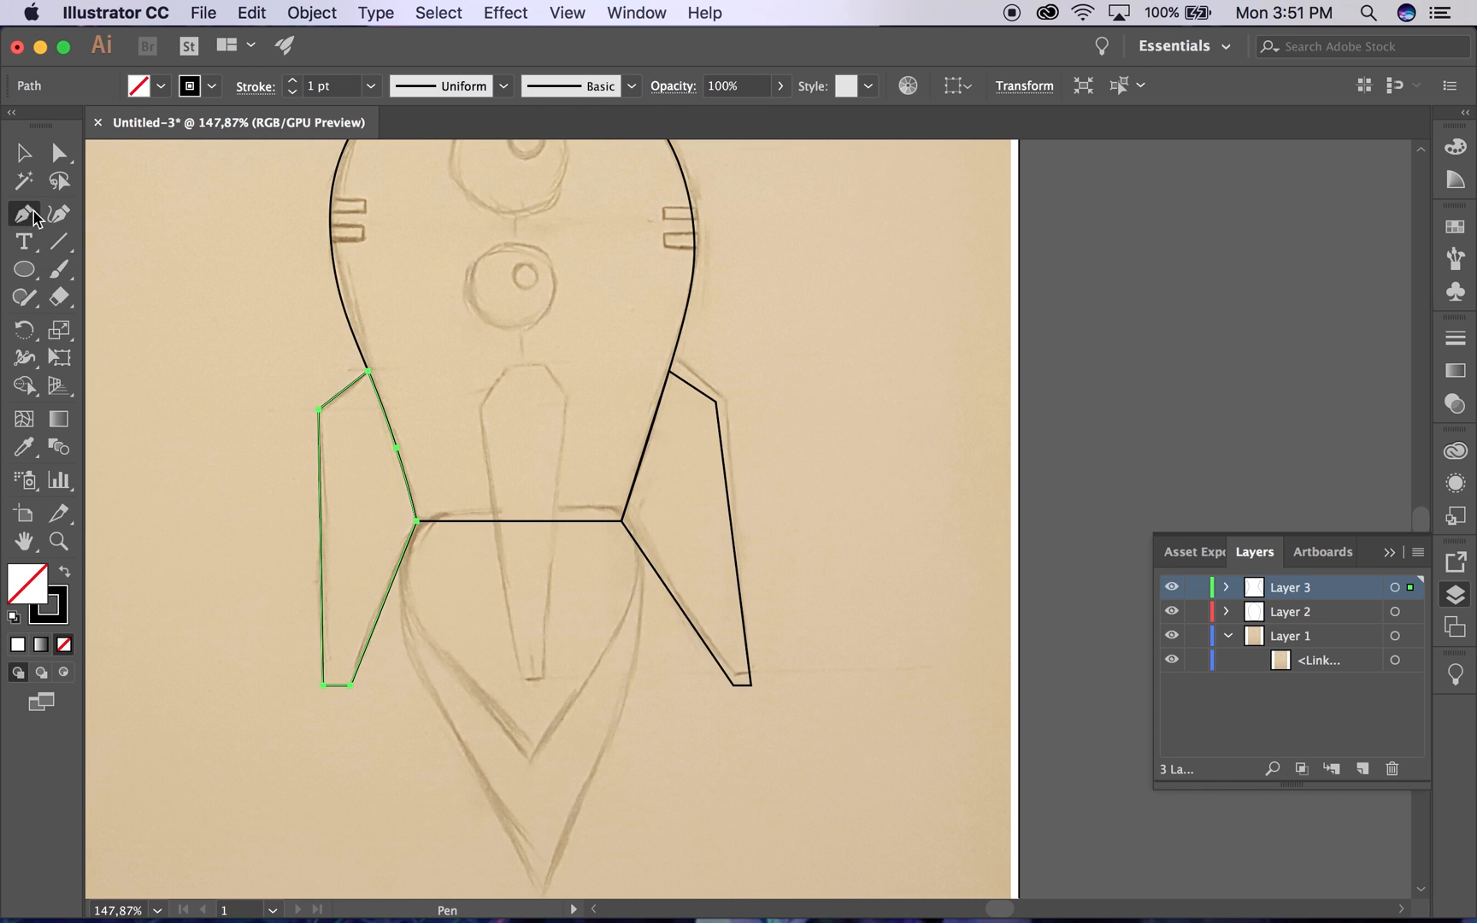
pyautogui.click(507, 371)
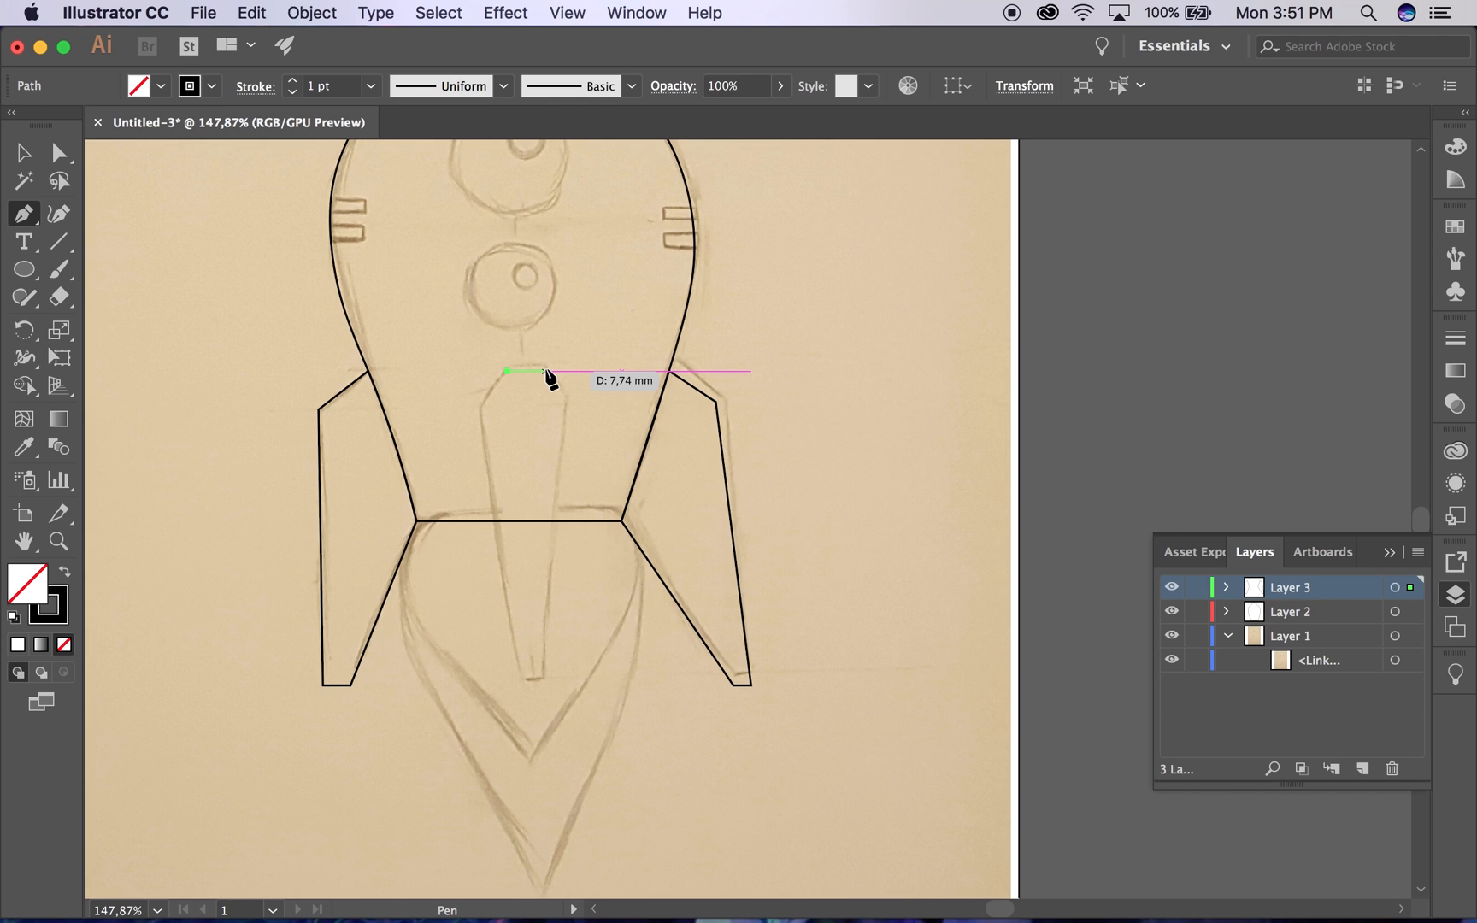
pyautogui.click(547, 371)
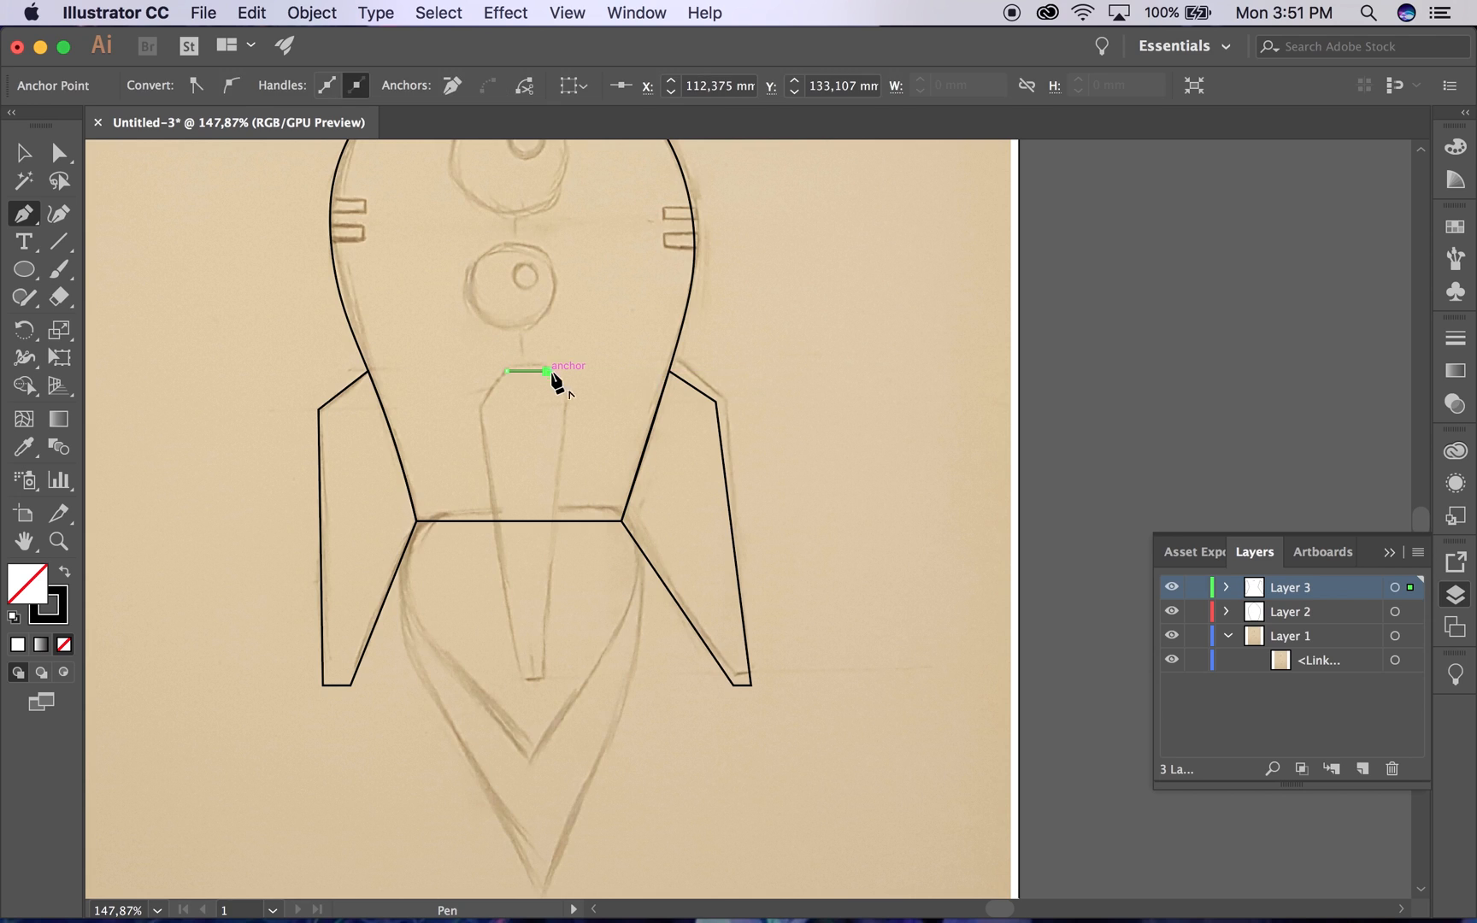
pyautogui.click(564, 395)
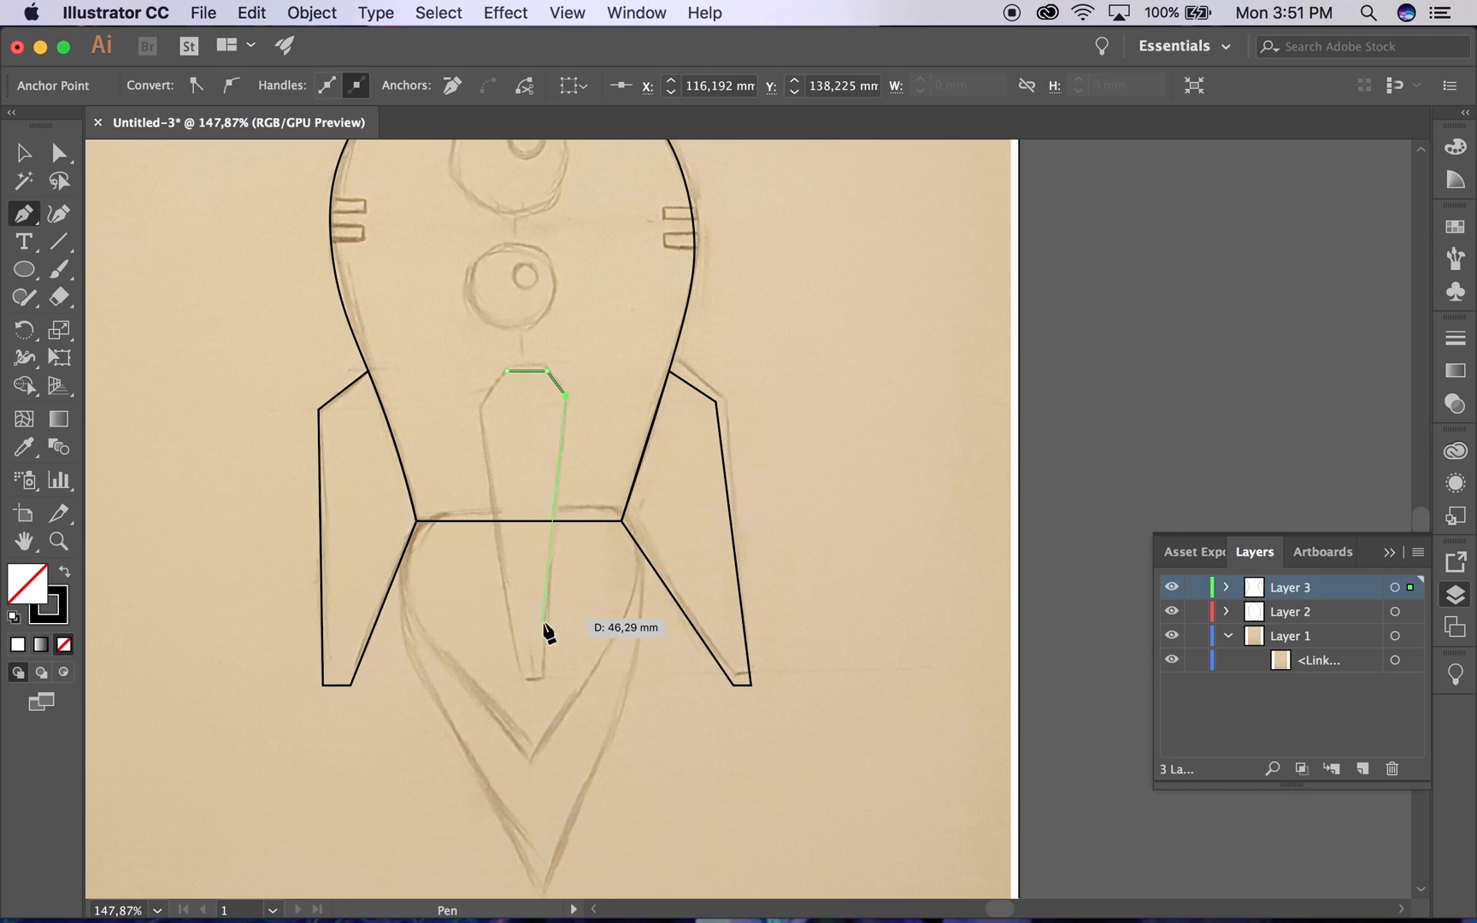
pyautogui.click(544, 678)
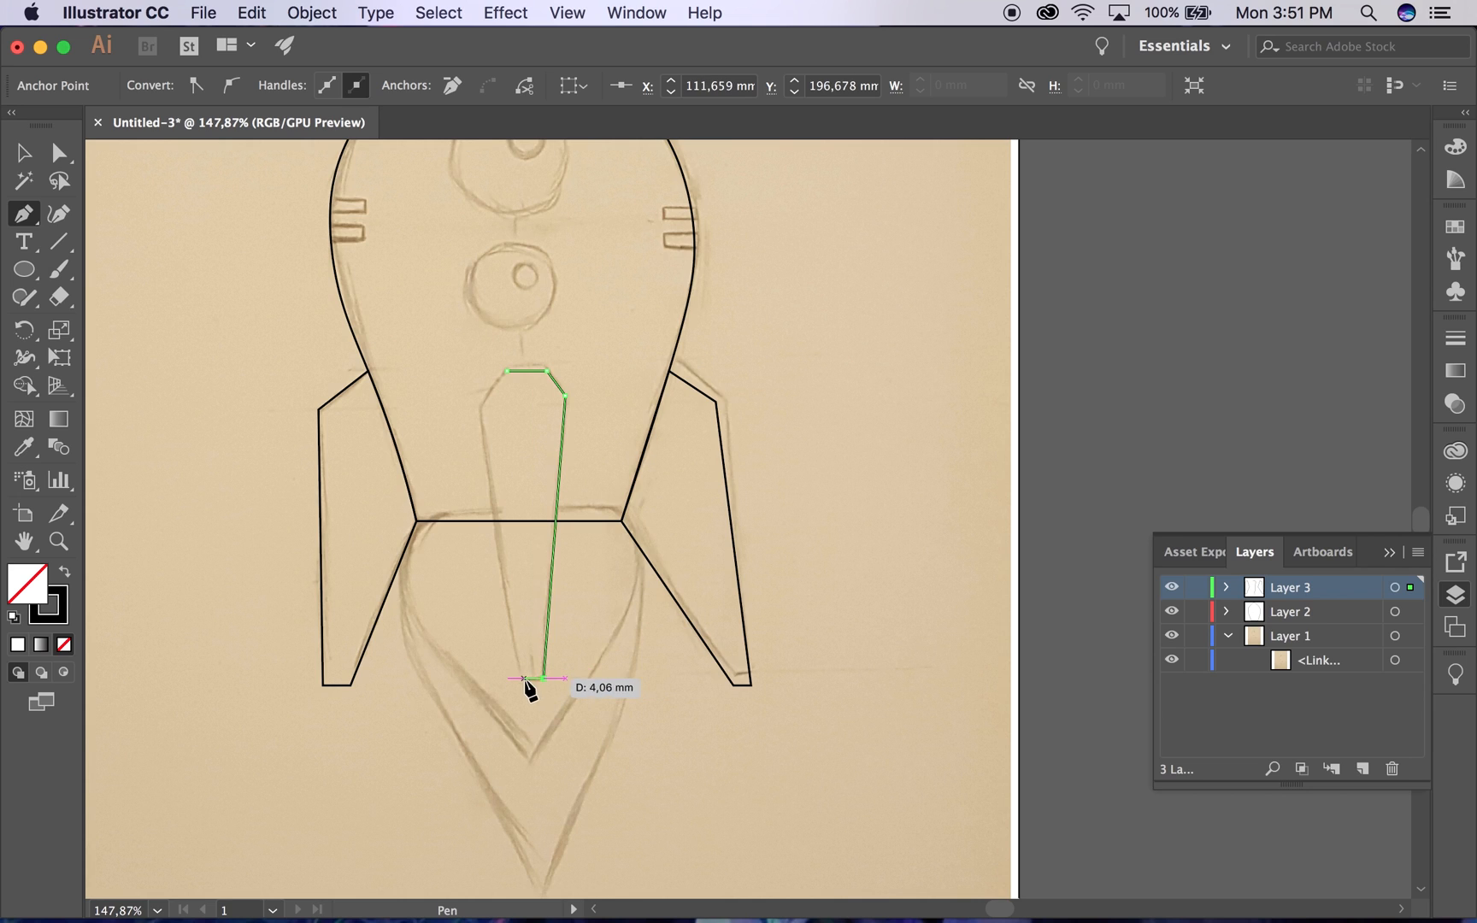
pyautogui.click(524, 679)
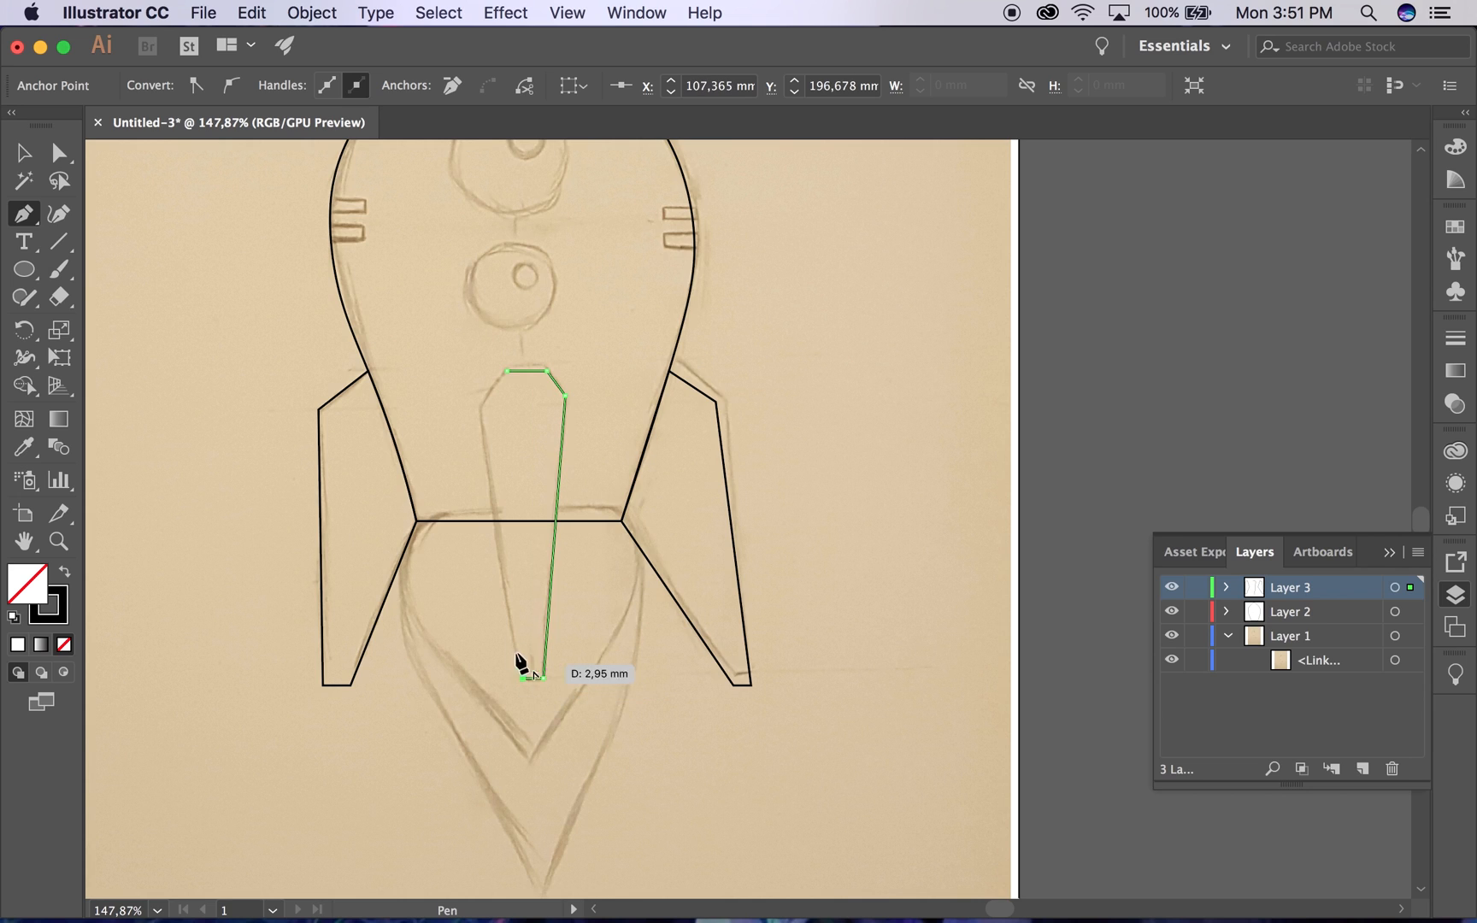
pyautogui.click(485, 398)
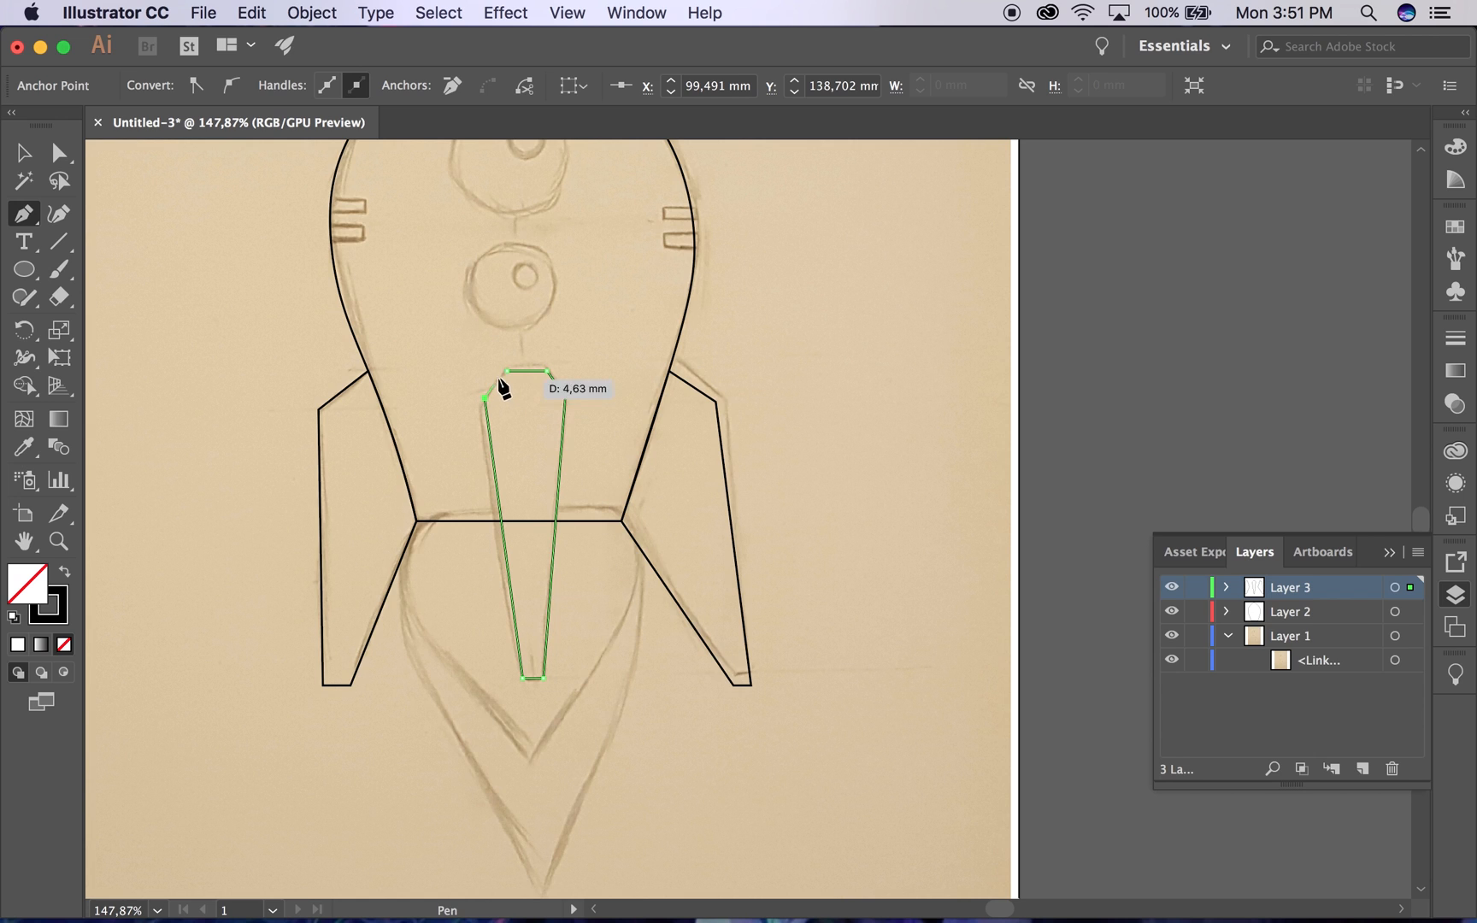
pyautogui.click(509, 374)
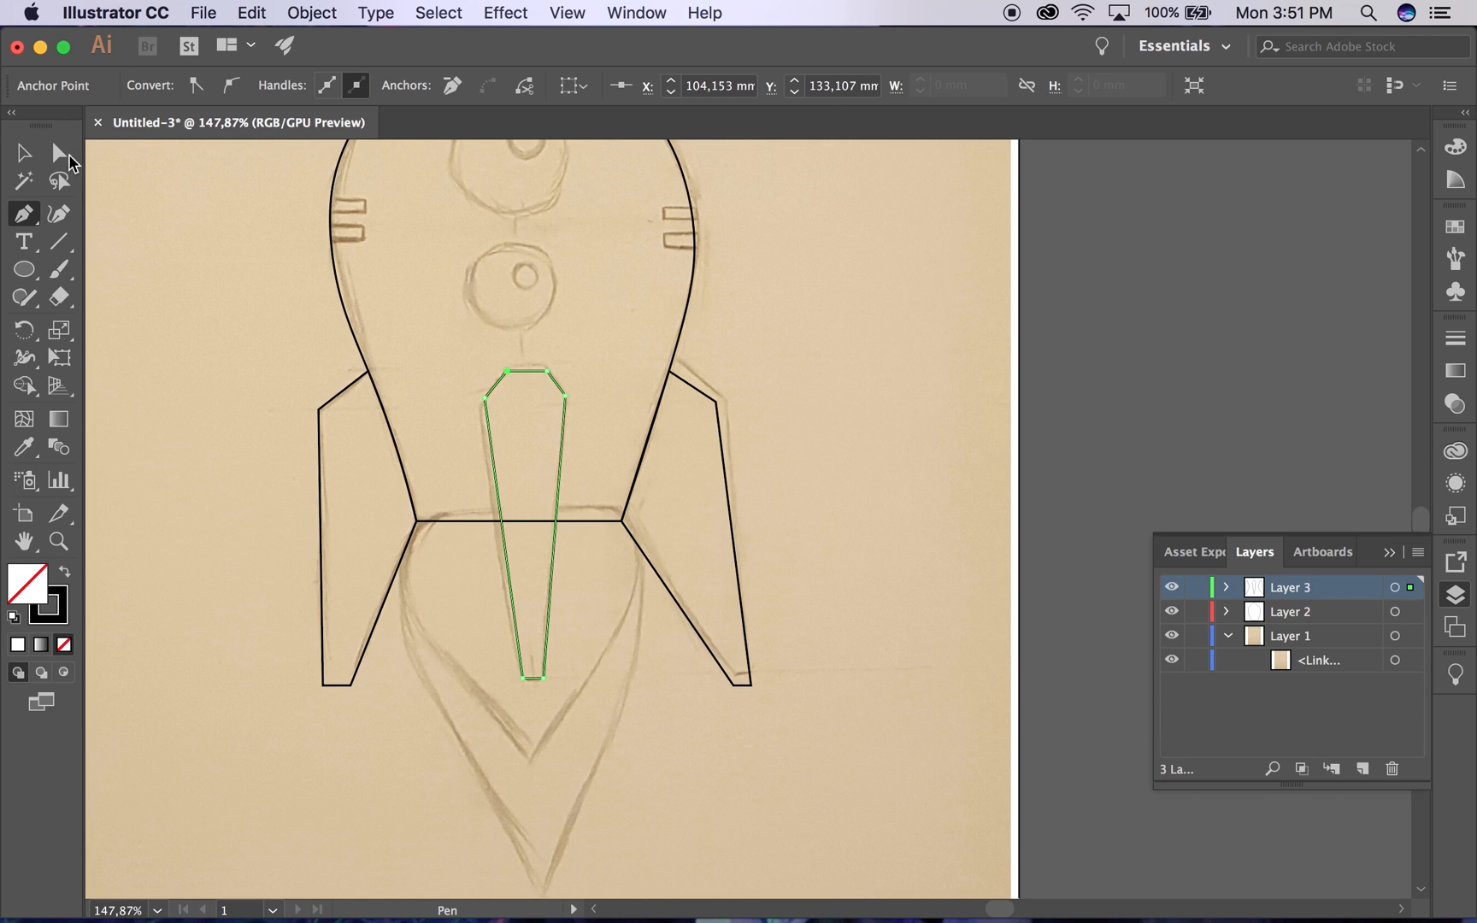
# Step: Nudge the central fin's upper-left corner point slightly up and inward with the Direct Selection tool
pyautogui.click(59, 153)
pyautogui.scroll(5, 417, 513)
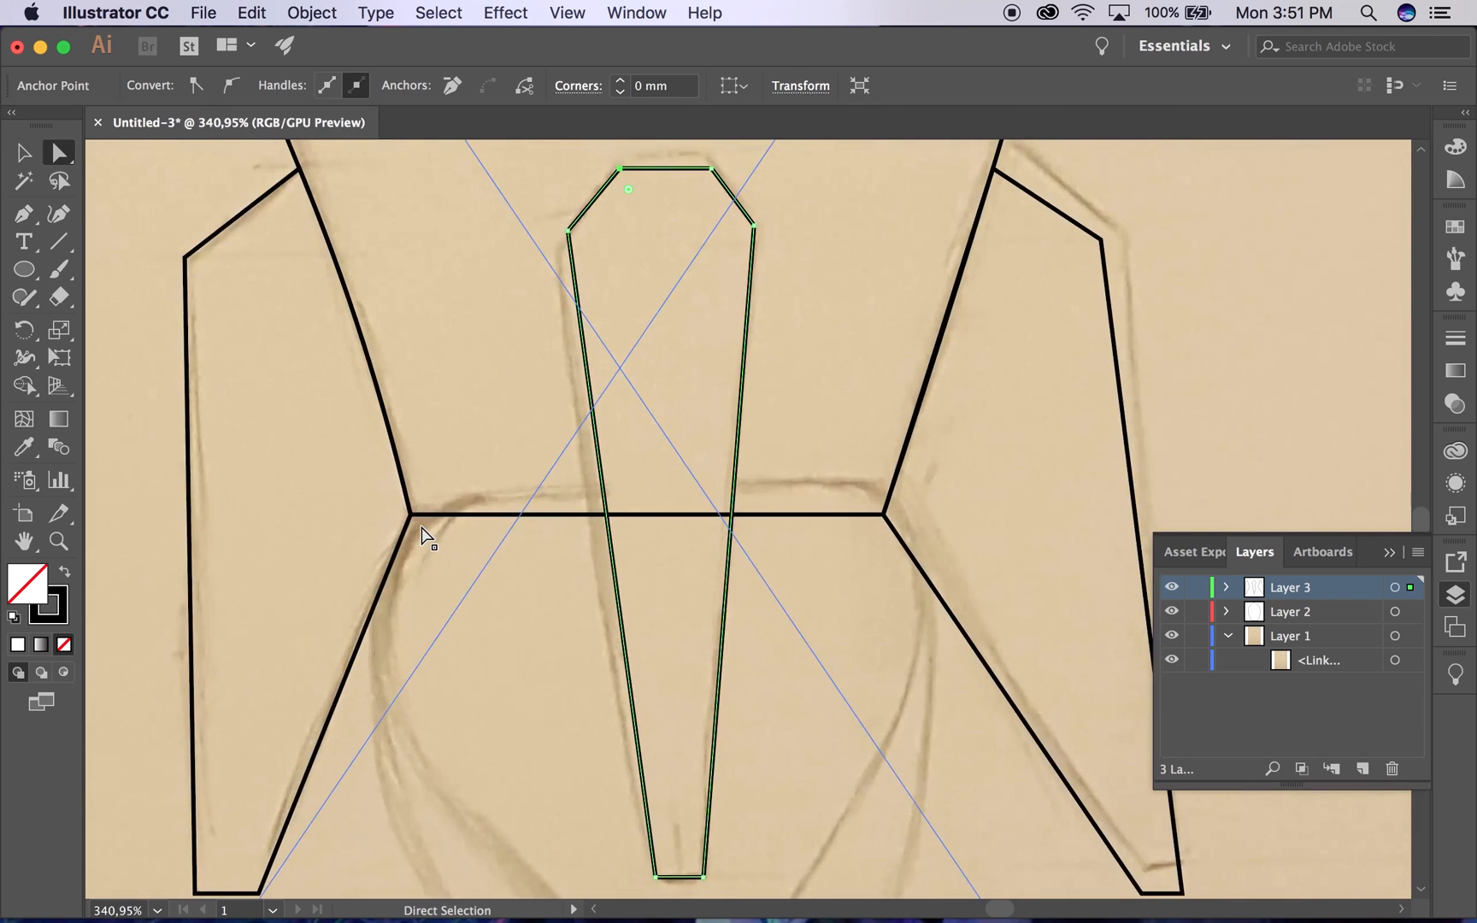
pyautogui.hscroll(3, 416, 510)
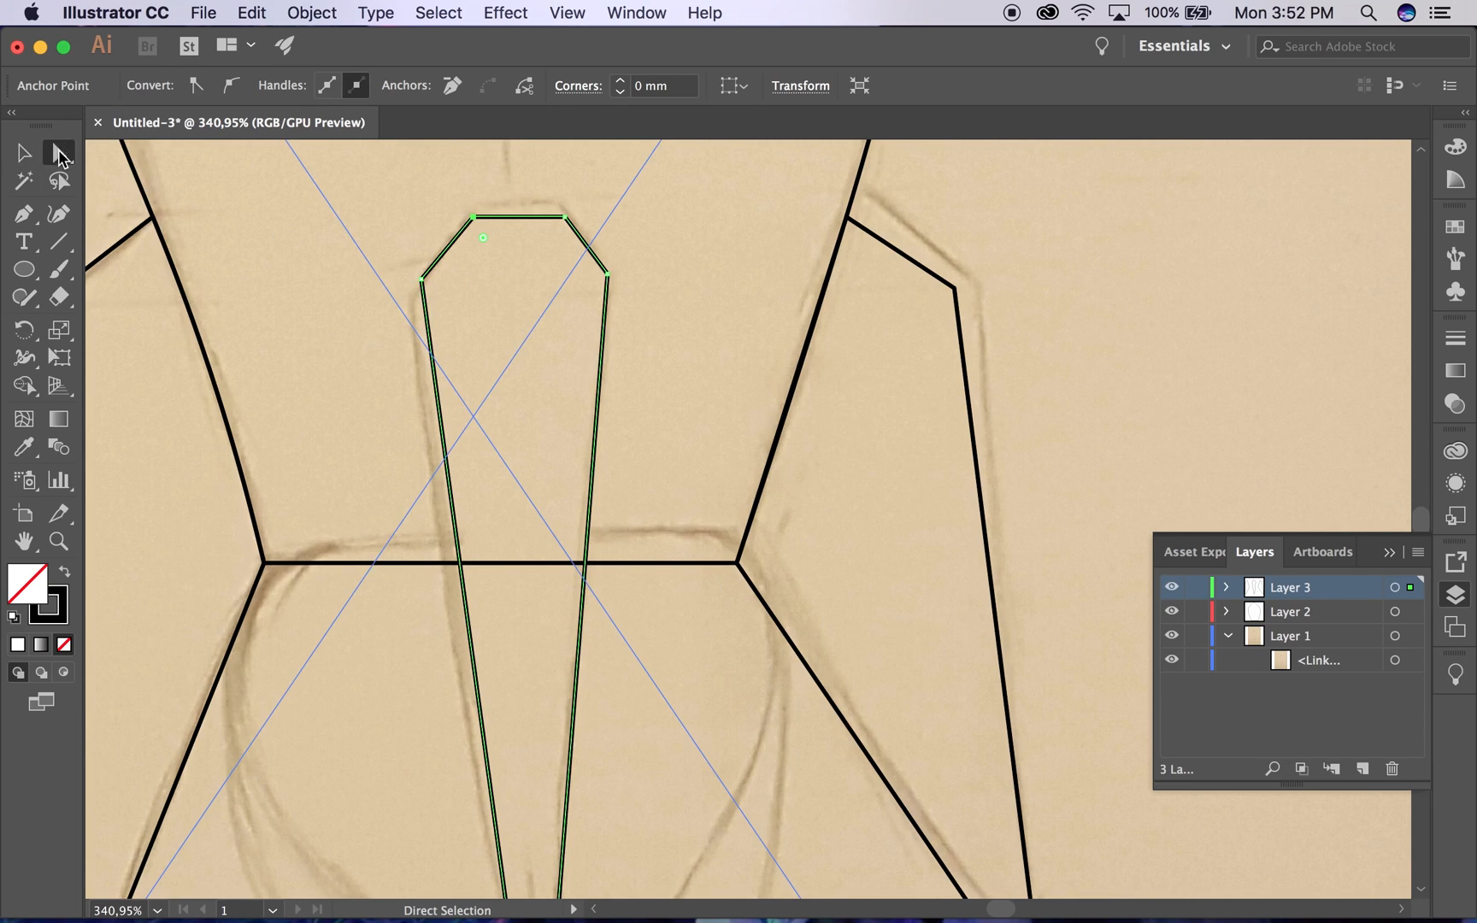
pyautogui.moveTo(422, 279); pyautogui.dragTo(429, 267)
# Step: Add a new layer above Layer 3 to hold the nose cone
pyautogui.scroll(-5, 588, 339)
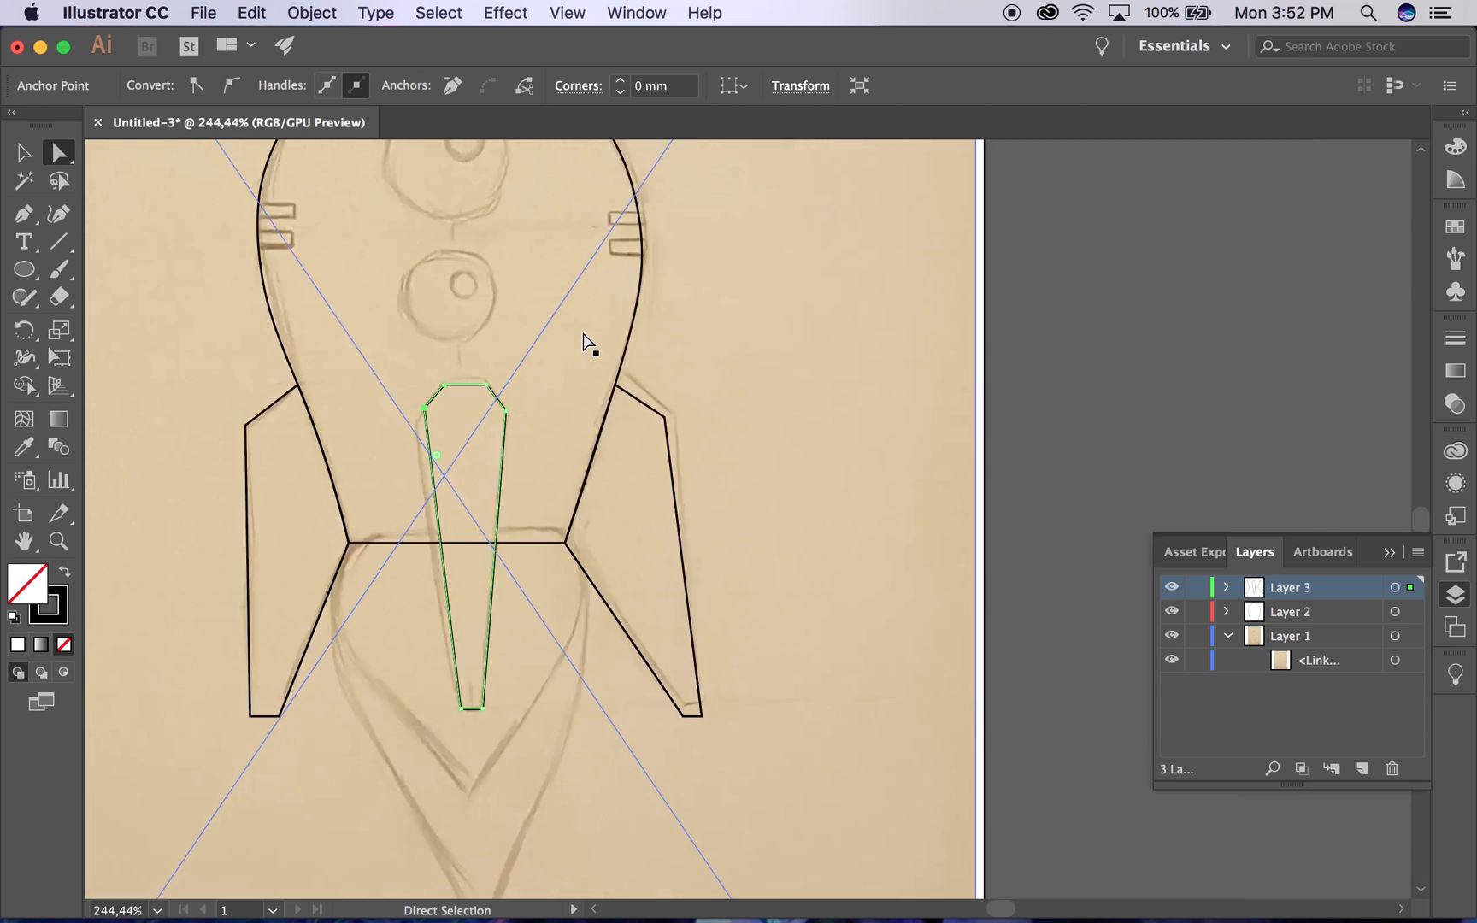
pyautogui.scroll(1, 587, 343)
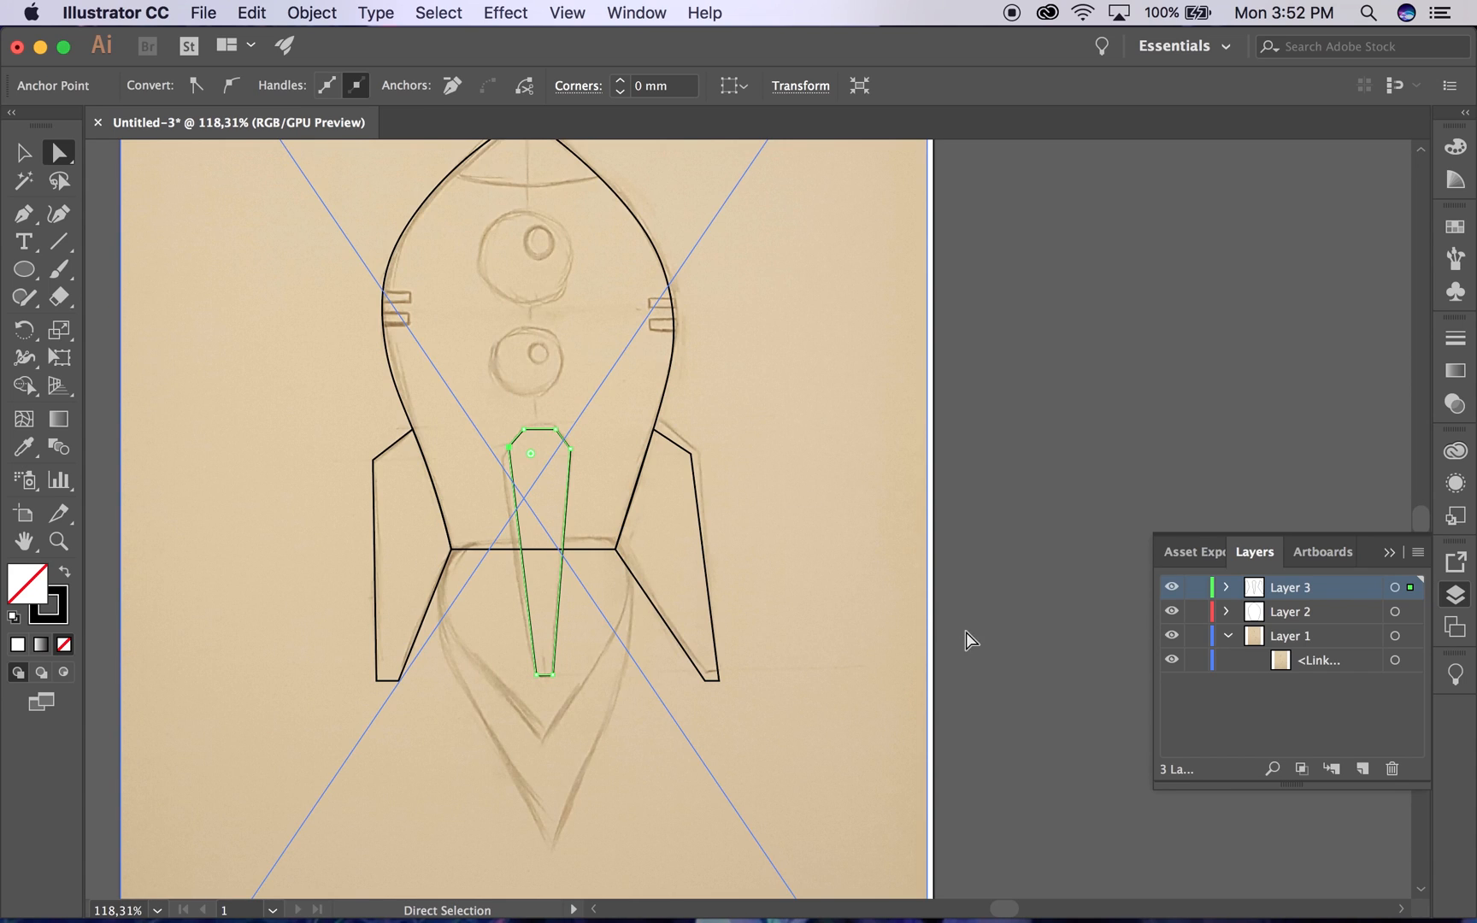
pyautogui.click(1361, 770)
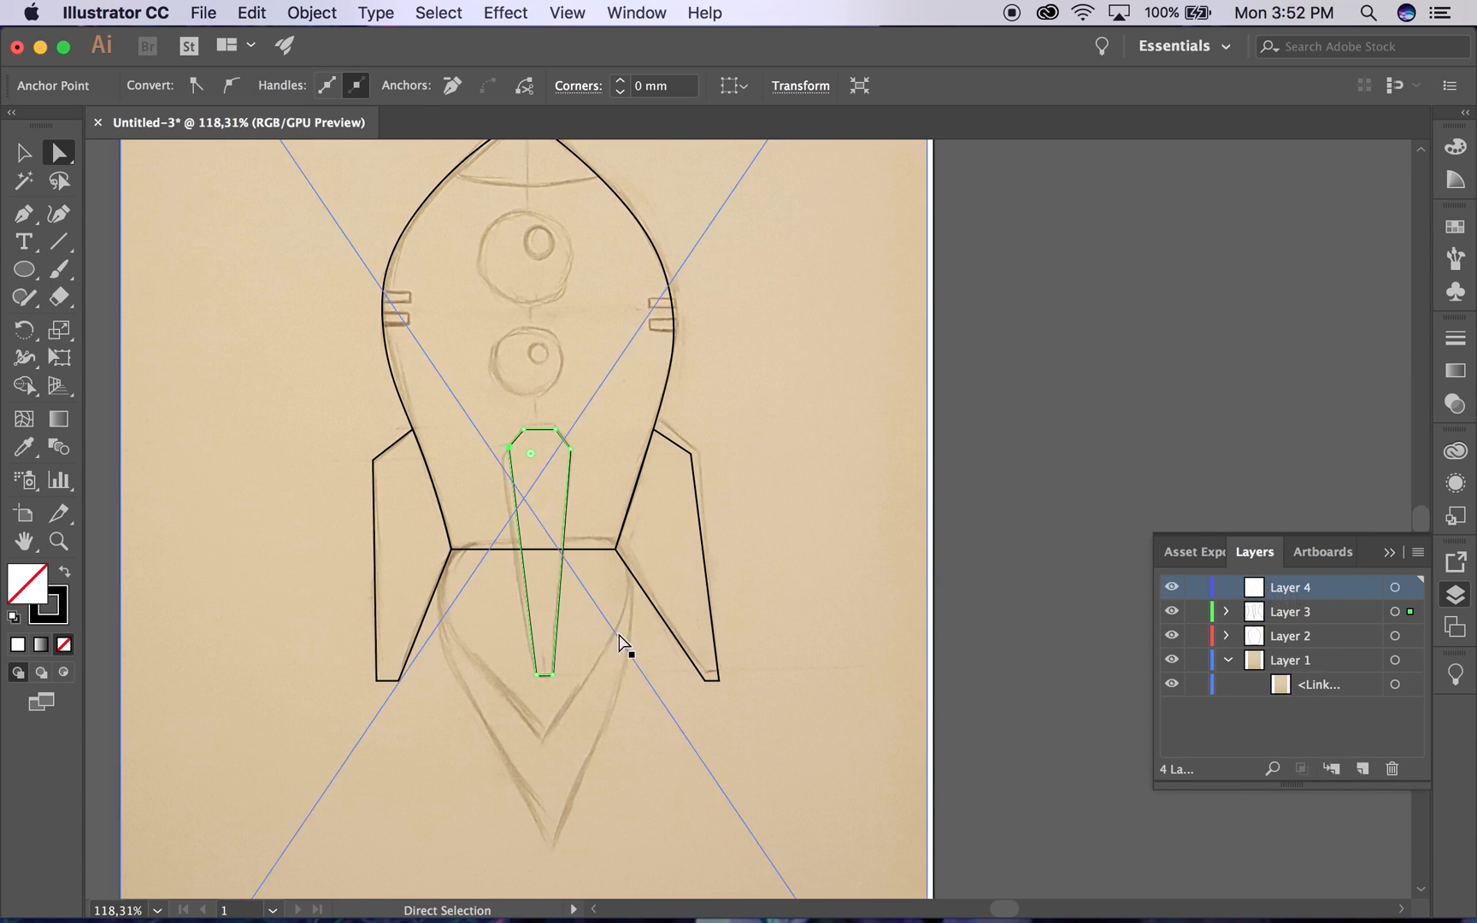
# Step: Trace the rocket's nose cone as a closed triangle with the Pen tool, from the body's left edge to its right edge and the tip
pyautogui.click(24, 213)
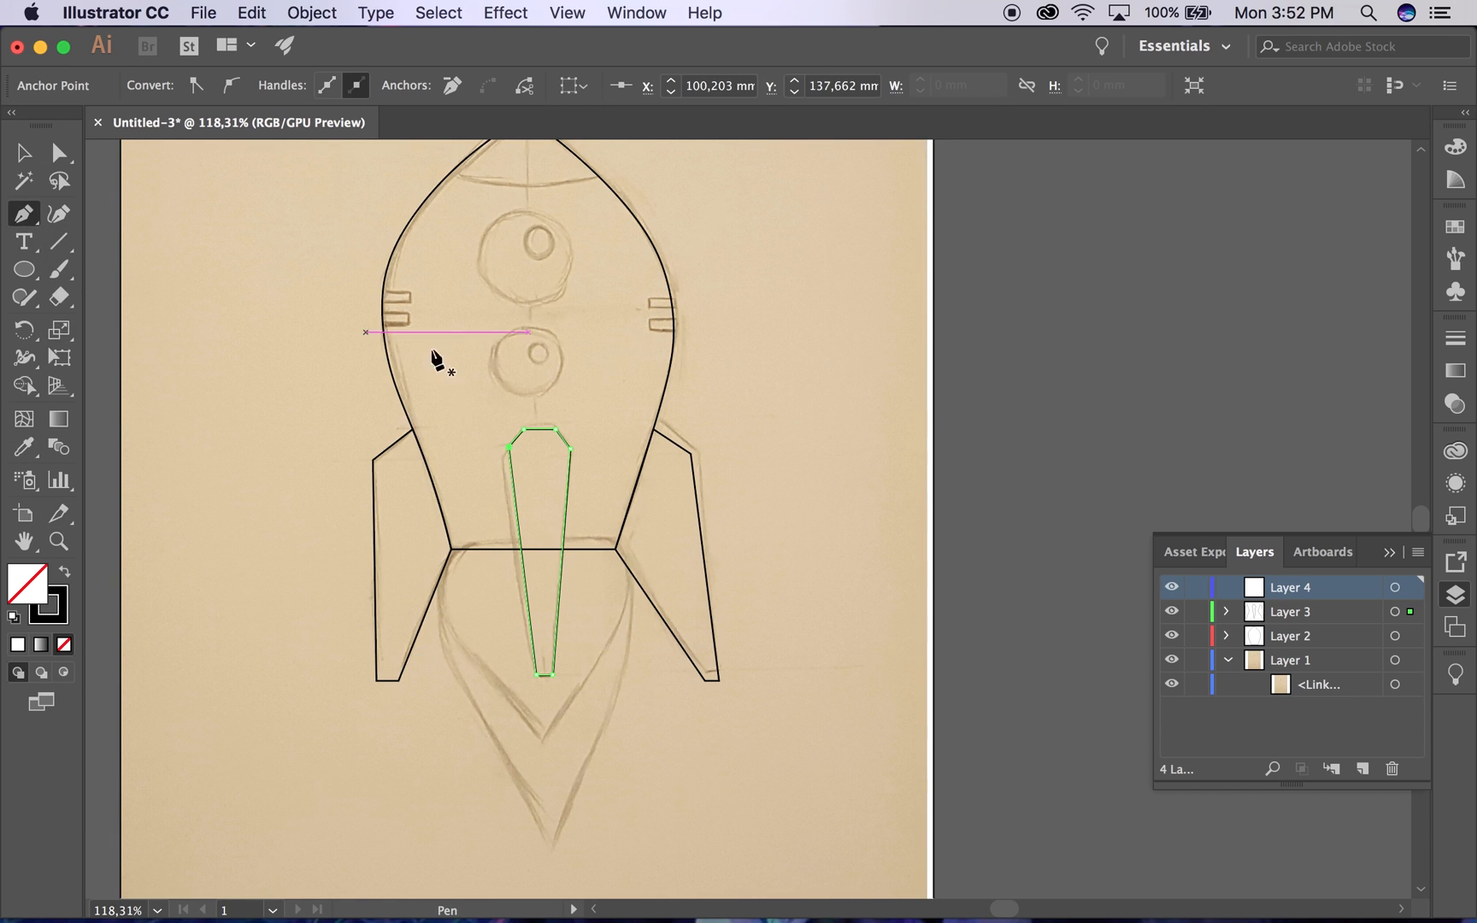
pyautogui.scroll(5, 440, 464)
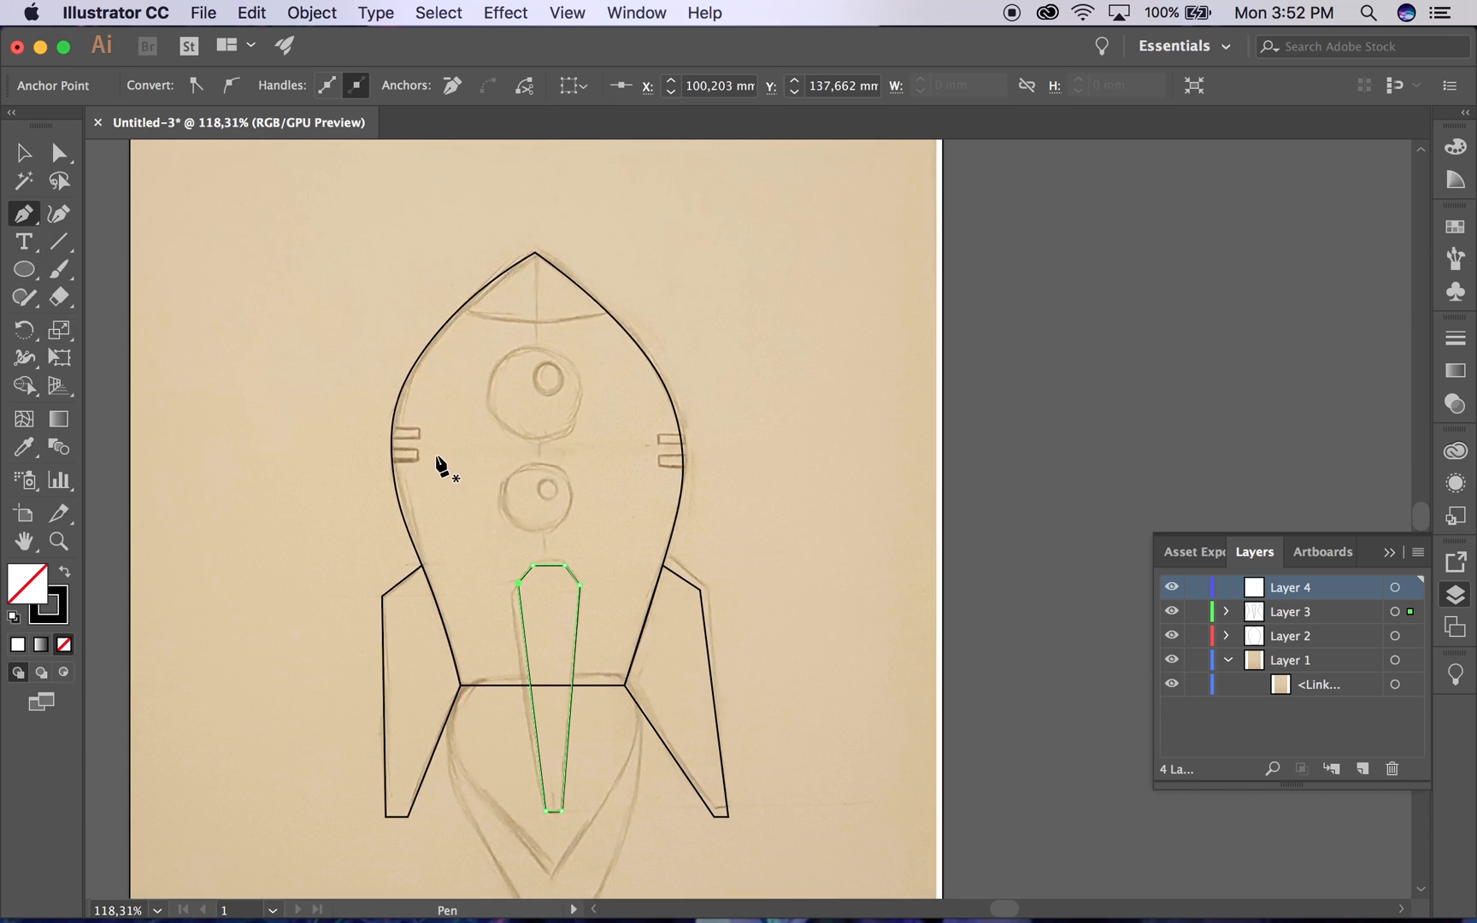
pyautogui.scroll(5, 342, 489)
pyautogui.click(334, 485)
pyautogui.click(572, 489)
pyautogui.click(456, 394)
pyautogui.click(335, 484)
# Step: Bend the nose cone's base downward and its two sides outward with the Curvature tool to follow the sketch and body outline
pyautogui.click(59, 213)
pyautogui.moveTo(459, 489); pyautogui.dragTo(460, 508)
pyautogui.moveTo(394, 439); pyautogui.dragTo(389, 435)
pyautogui.scroll(10, 391, 438)
pyautogui.moveTo(757, 440); pyautogui.dragTo(775, 437)
pyautogui.scroll(-5, 1012, 600)
# Step: Add a new layer above Layer 4
pyautogui.click(1363, 769)
pyautogui.scroll(-8, 530, 513)
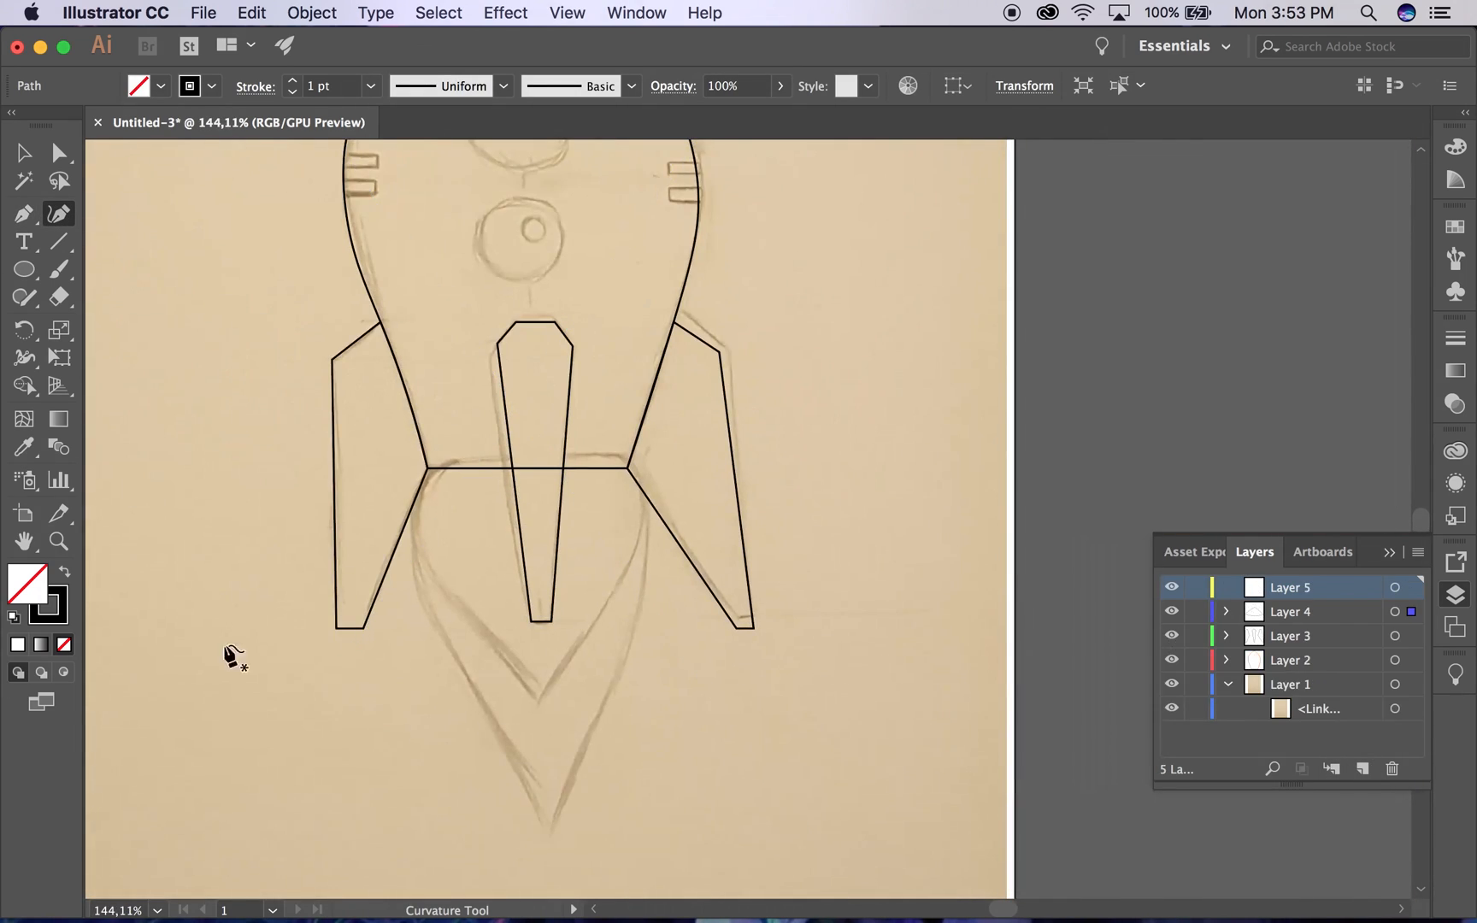
# Step: Trace the rocket's outer flame as a closed triangle with the Pen tool, from the body's two base corners to the flame's tip
pyautogui.click(24, 213)
pyautogui.click(427, 468)
pyautogui.click(550, 837)
pyautogui.click(628, 468)
pyautogui.click(427, 469)
# Step: Bend the outer flame's two sides with the Curvature tool, bulging them out below the body and following the sketch to the tip
pyautogui.click(59, 214)
pyautogui.moveTo(450, 536); pyautogui.dragTo(408, 515)
pyautogui.moveTo(451, 706); pyautogui.dragTo(483, 700)
pyautogui.moveTo(594, 628); pyautogui.dragTo(659, 516)
pyautogui.moveTo(647, 689); pyautogui.dragTo(610, 690)
pyautogui.moveTo(659, 515); pyautogui.dragTo(655, 525)
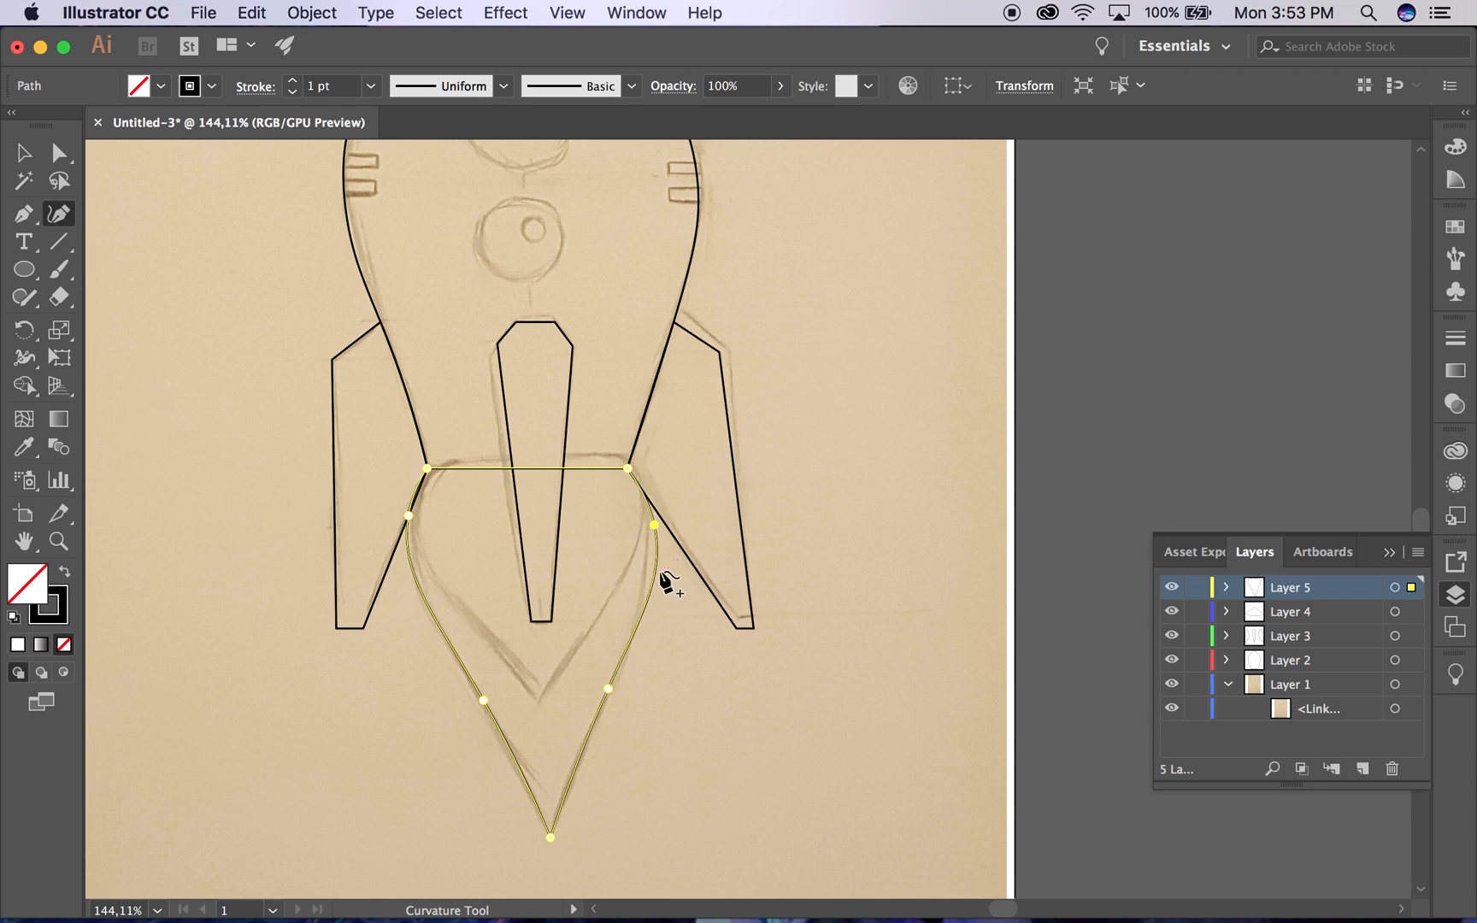
pyautogui.scroll(10, 523, 526)
pyautogui.press('super+z')
pyautogui.moveTo(202, 423); pyautogui.dragTo(210, 416)
pyautogui.scroll(5, 202, 415)
pyautogui.hscroll(5, 224, 427)
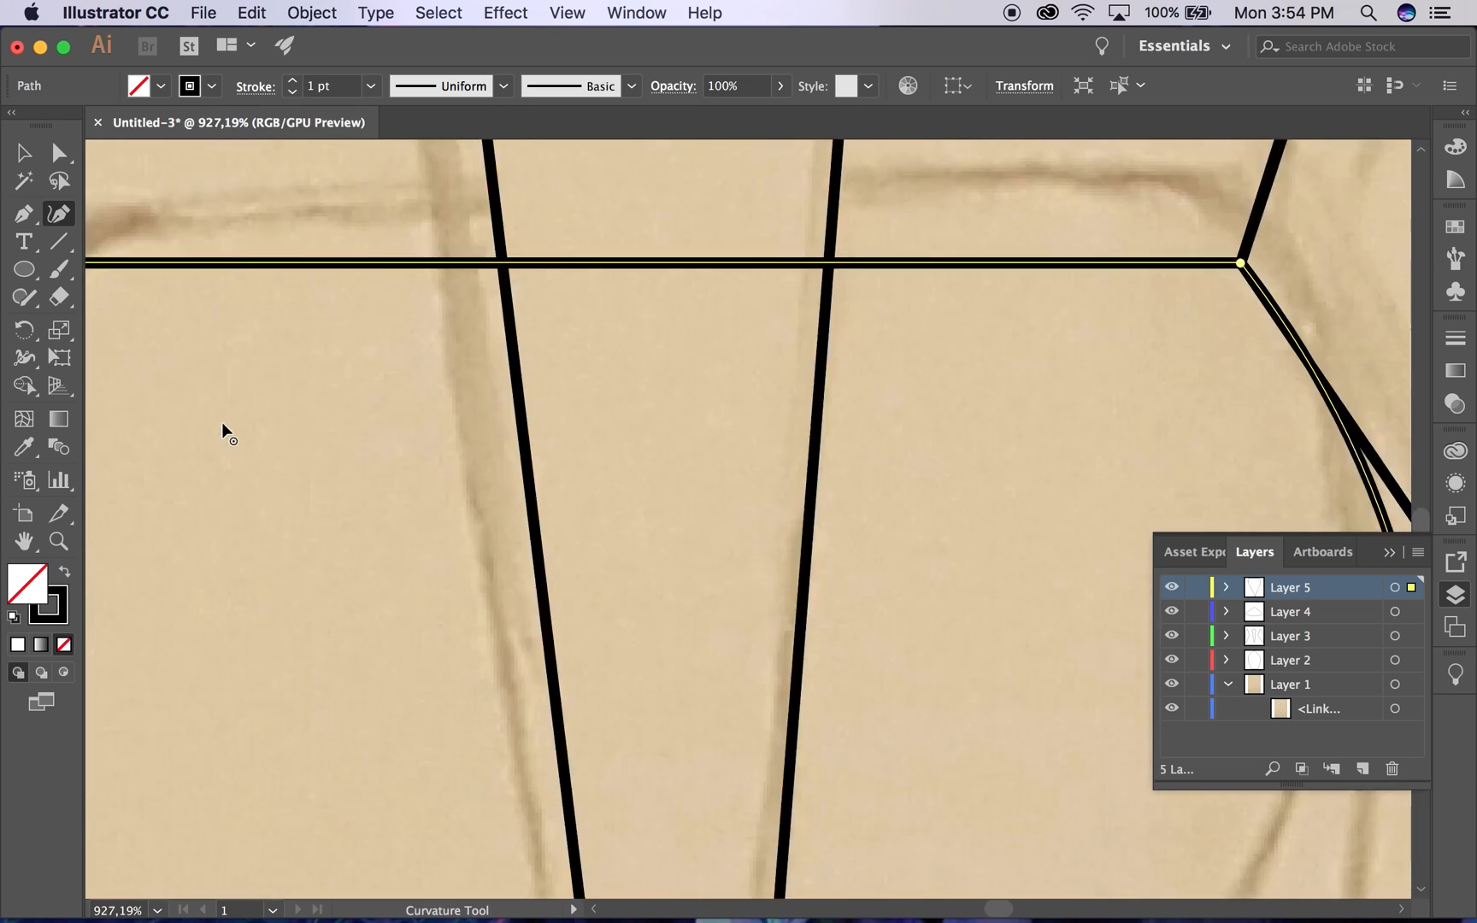
# Step: Add a new layer above Layer 5 and trace the inner flame on it as a closed triangle with the Pen tool
pyautogui.scroll(-10, 224, 427)
pyautogui.click(1363, 770)
pyautogui.click(24, 214)
pyautogui.hscroll(-5, 376, 373)
pyautogui.click(451, 549)
pyautogui.click(359, 343)
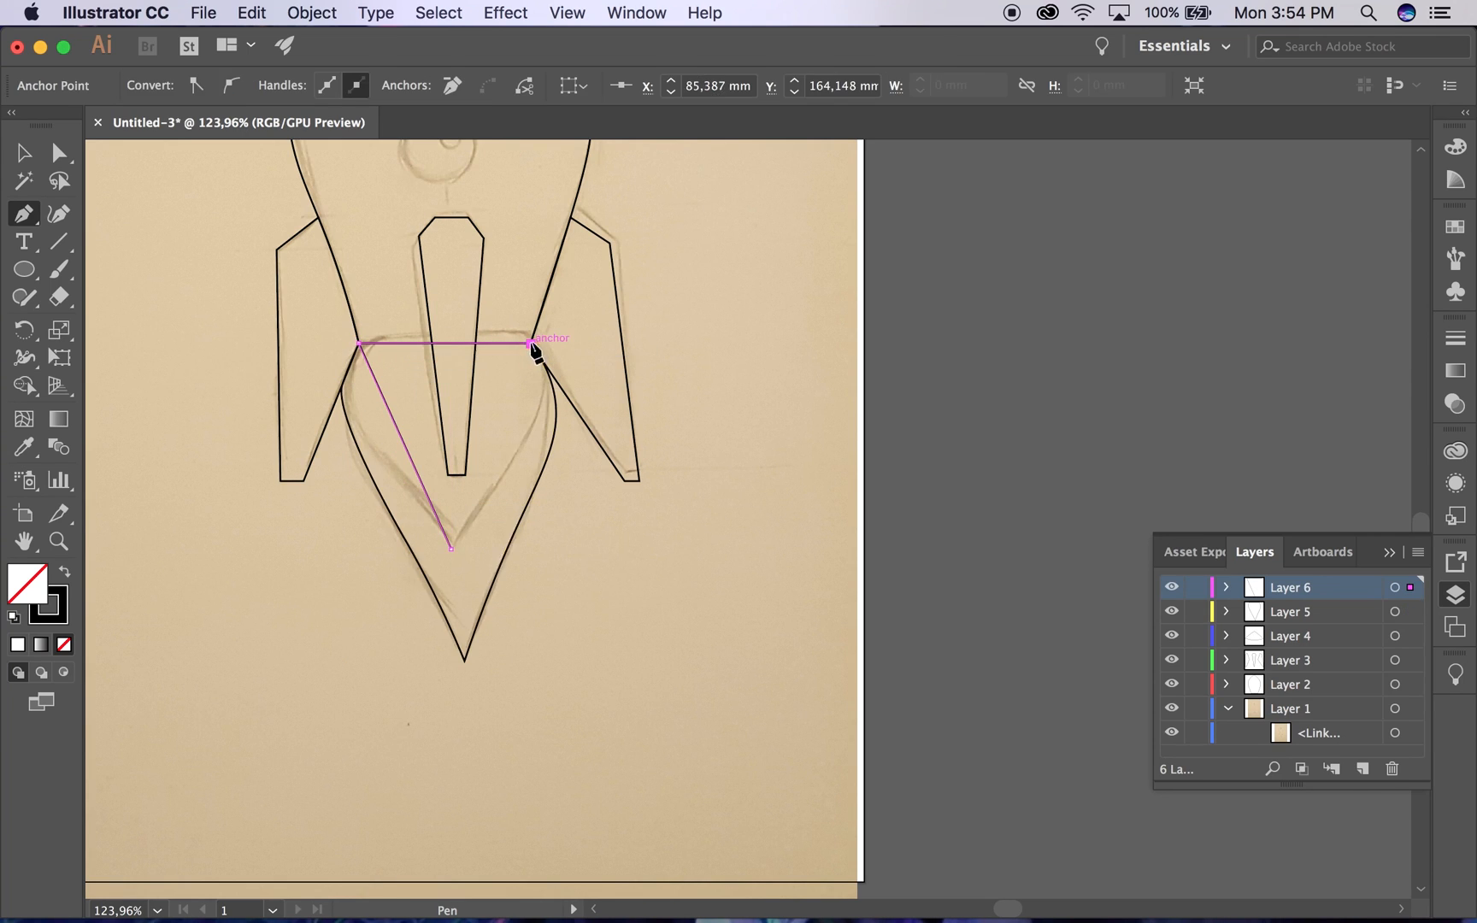
pyautogui.click(531, 344)
pyautogui.click(451, 549)
# Step: Bend both sides of the inner flame with the Curvature tool, outward near the base and toward the sketch lines lower down
pyautogui.click(59, 214)
pyautogui.moveTo(498, 427); pyautogui.dragTo(548, 377)
pyautogui.moveTo(532, 466); pyautogui.dragTo(511, 453)
pyautogui.moveTo(390, 413); pyautogui.dragTo(345, 370)
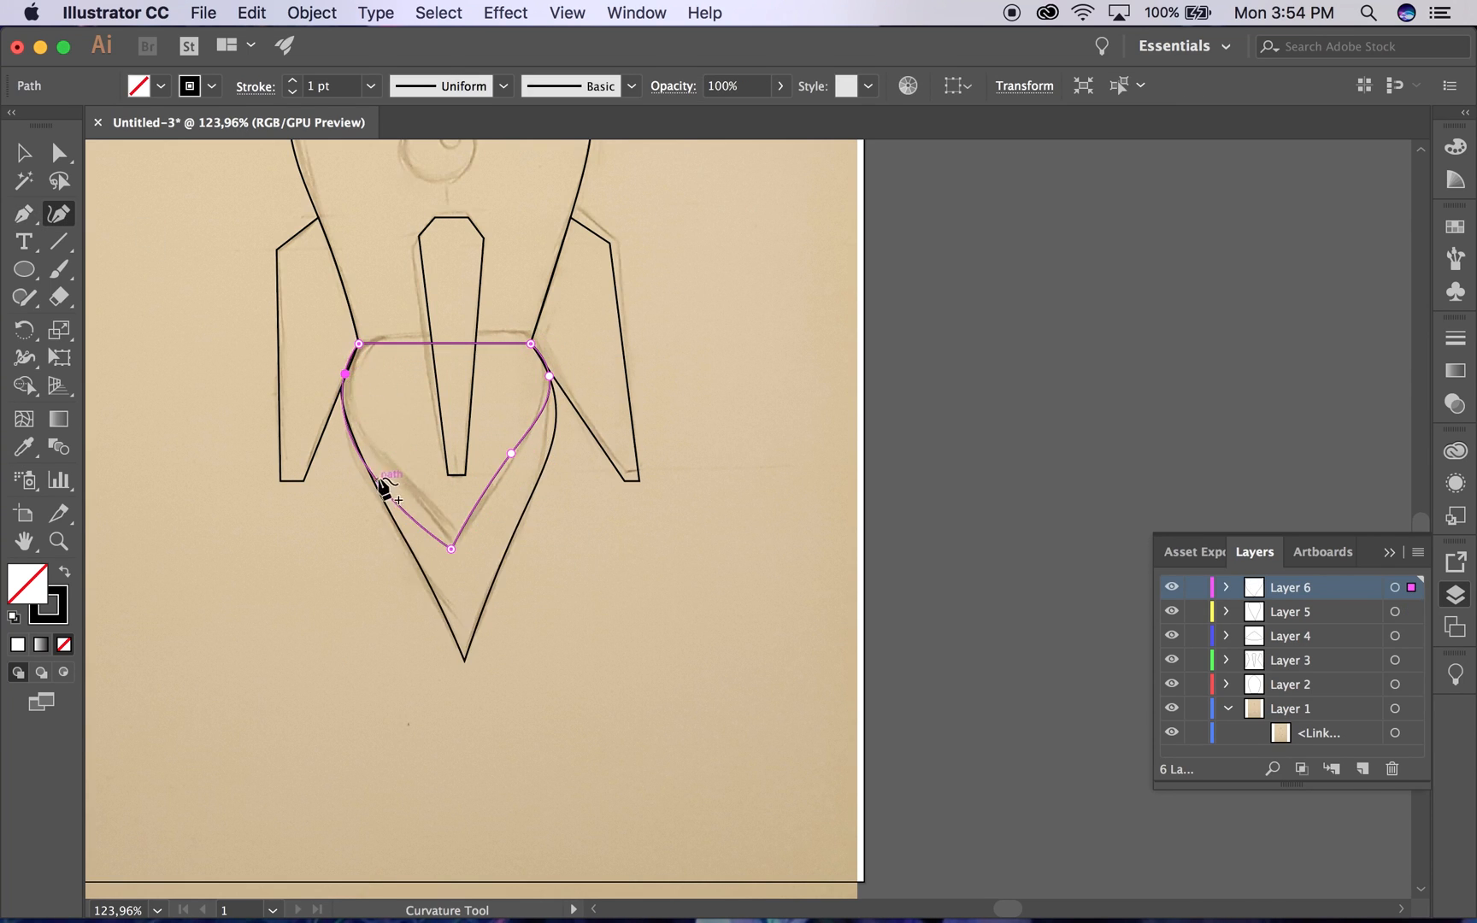
pyautogui.moveTo(380, 481); pyautogui.dragTo(394, 460)
# Step: Add curve points just below the inner flame's two upper corners and adjust them to follow the outer flame's edges
pyautogui.scroll(10, 393, 459)
pyautogui.scroll(5, 394, 462)
pyautogui.moveTo(245, 286); pyautogui.dragTo(258, 288)
pyautogui.moveTo(234, 329); pyautogui.dragTo(235, 346)
pyautogui.hscroll(6, 236, 349)
pyautogui.moveTo(671, 302); pyautogui.dragTo(653, 300)
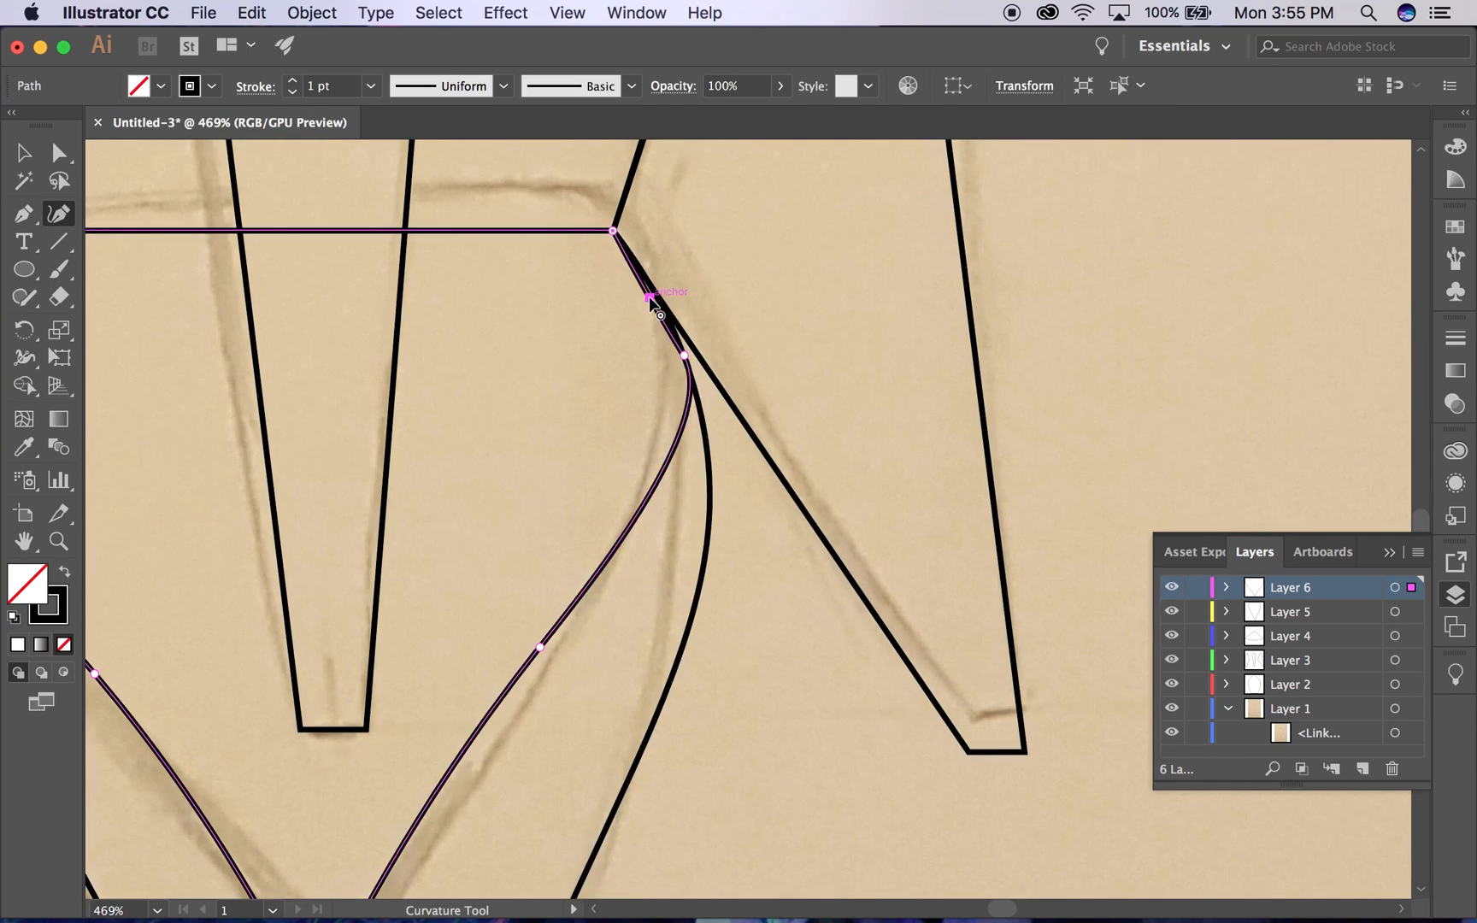
pyautogui.scroll(6, 653, 301)
pyautogui.moveTo(812, 394); pyautogui.dragTo(824, 376)
# Step: Trace the two small rectangular bars on the body's left edge as closed paths with the Pen tool
pyautogui.scroll(-10, 824, 376)
pyautogui.scroll(5, 438, 363)
pyautogui.scroll(1, 353, 290)
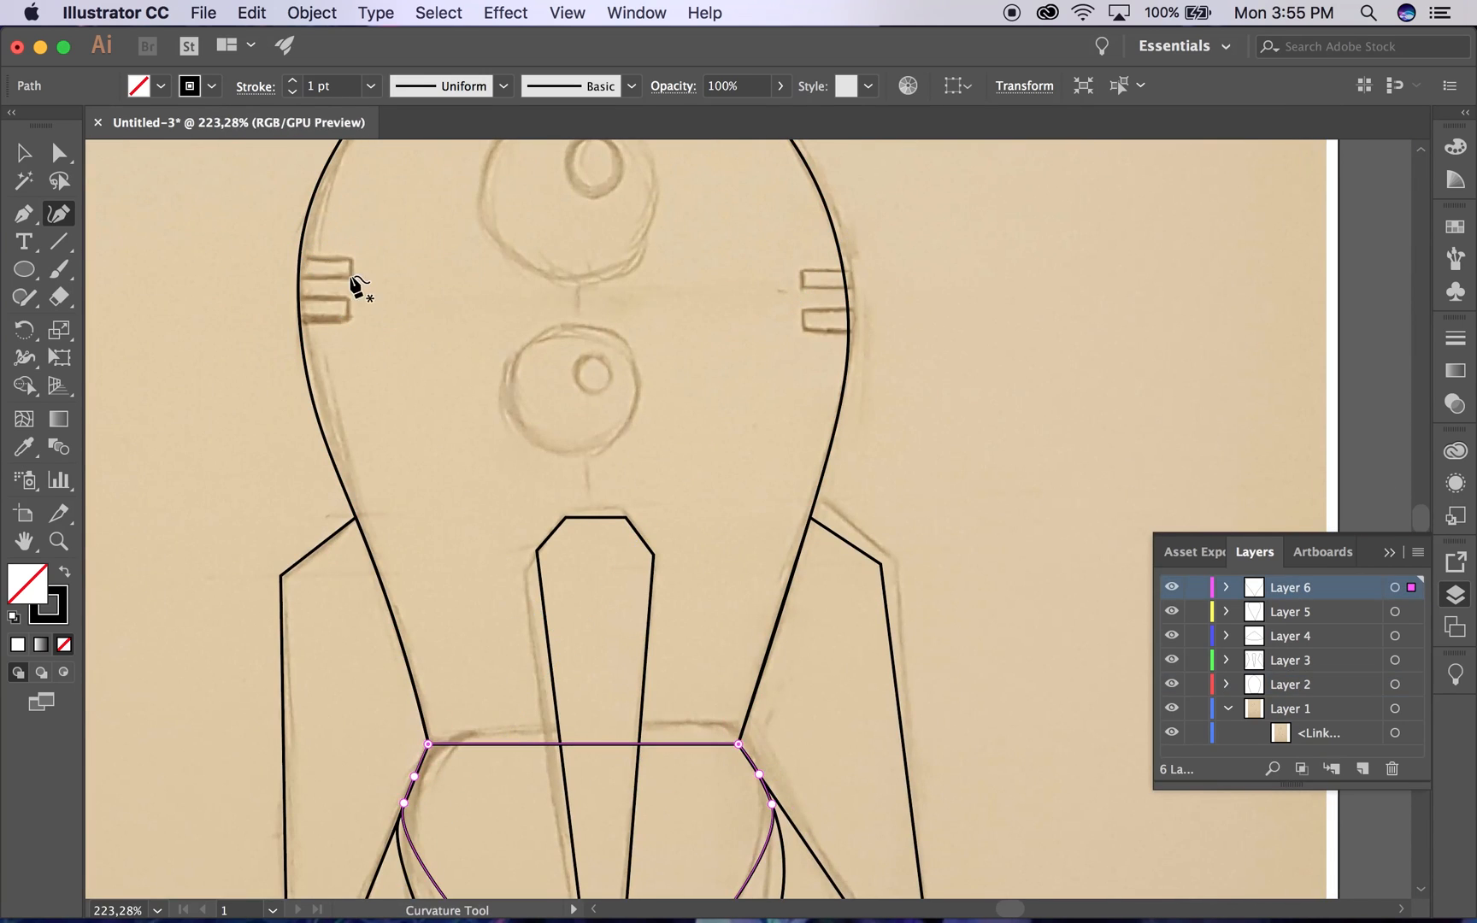
pyautogui.press('p')
pyautogui.click(354, 281)
pyautogui.click(354, 255)
pyautogui.click(299, 255)
pyautogui.click(298, 281)
pyautogui.click(355, 281)
pyautogui.click(355, 296)
pyautogui.click(355, 324)
pyautogui.click(300, 324)
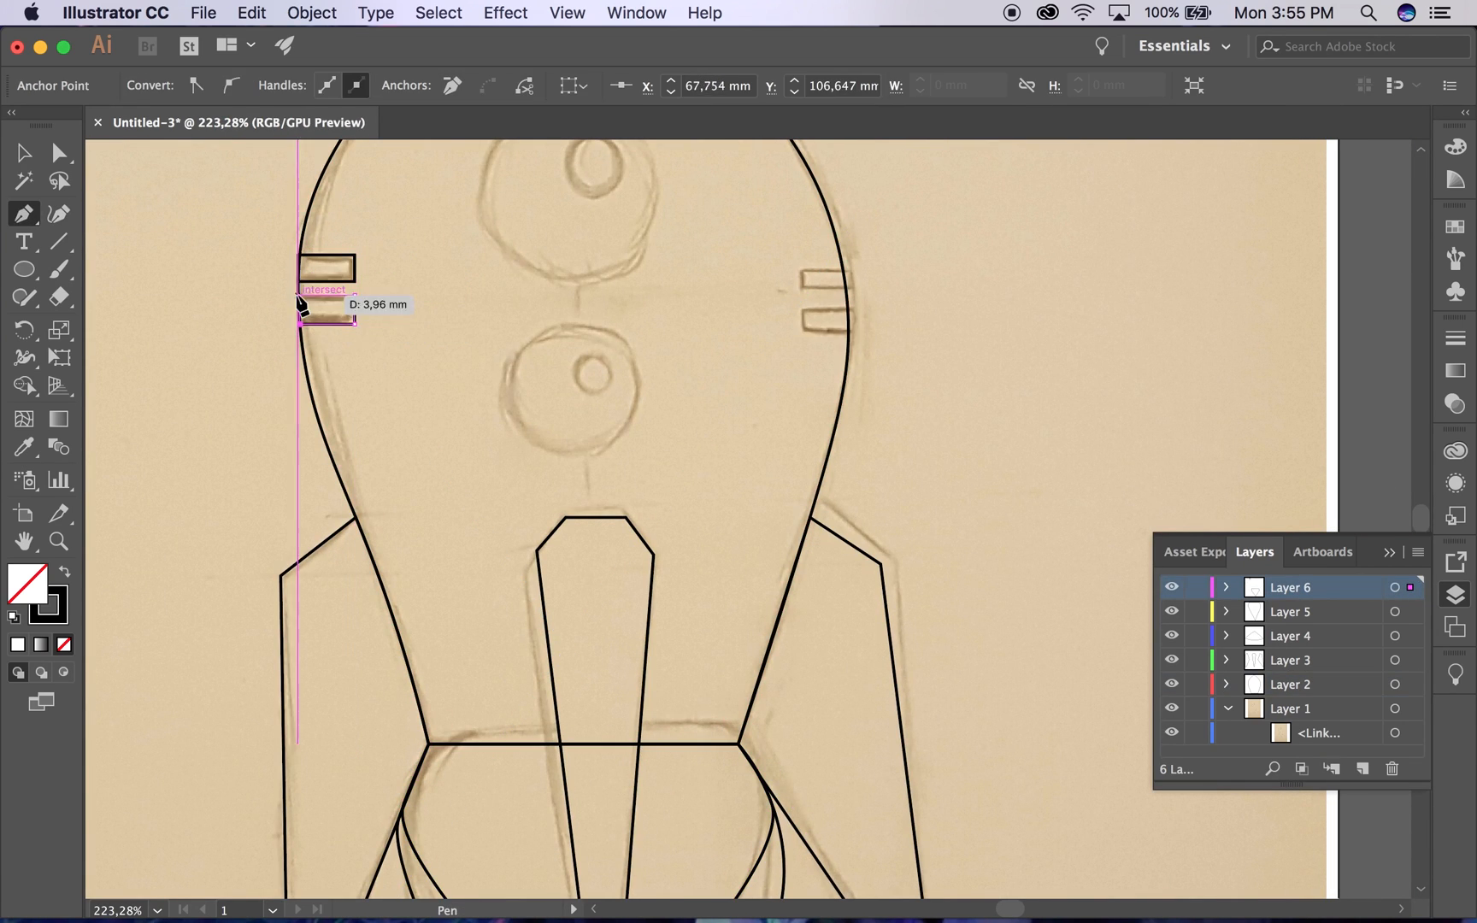
# Step: Draw two matching rectangular bars on the body's right edge, level with the left pair, using the Pen tool
pyautogui.click(803, 256)
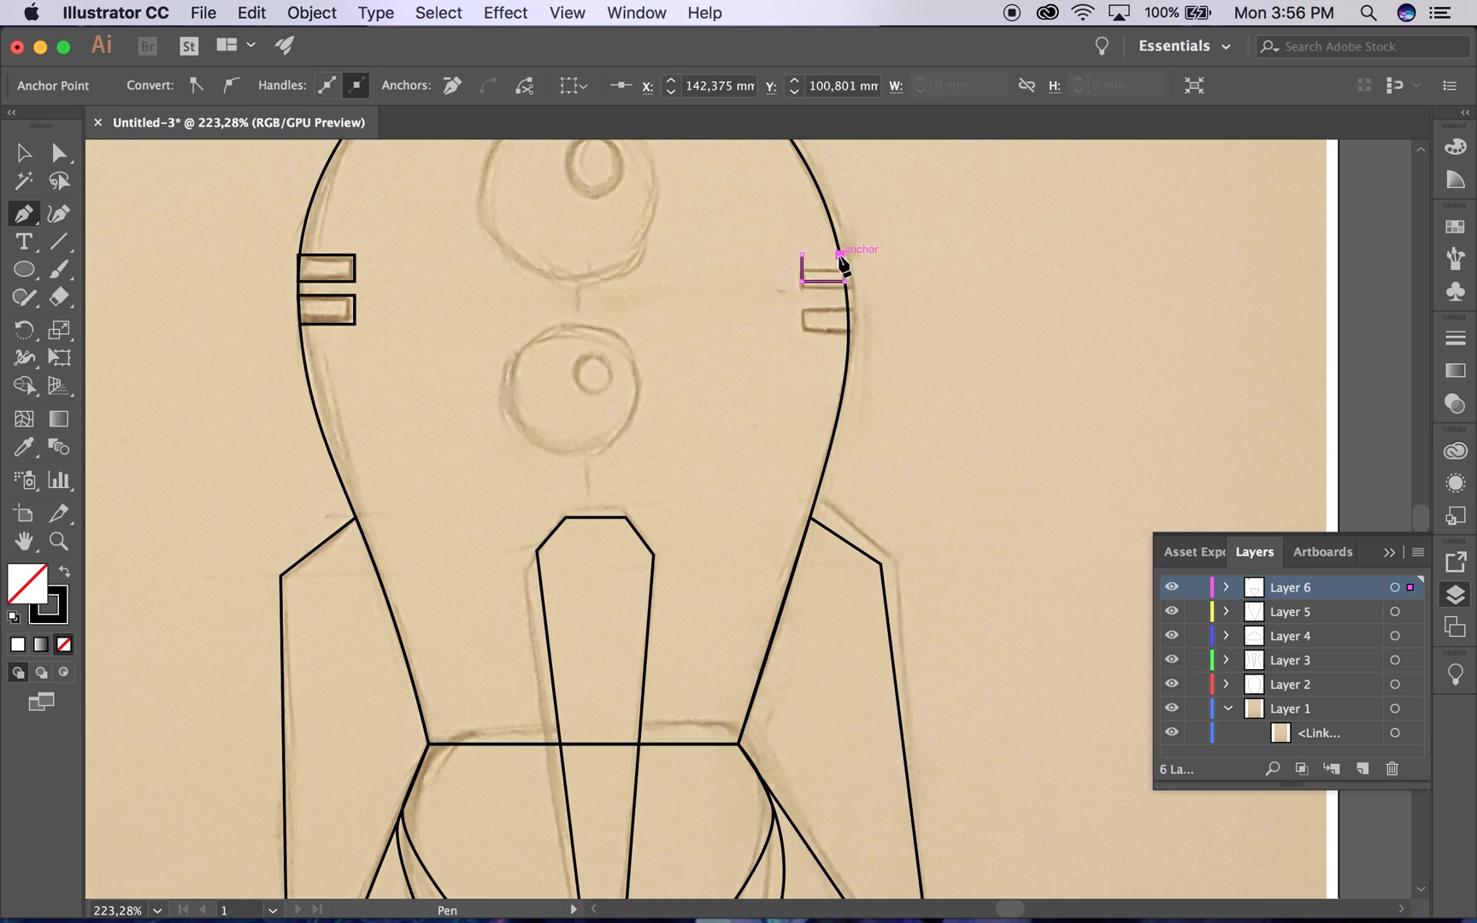
pyautogui.press('super+t')
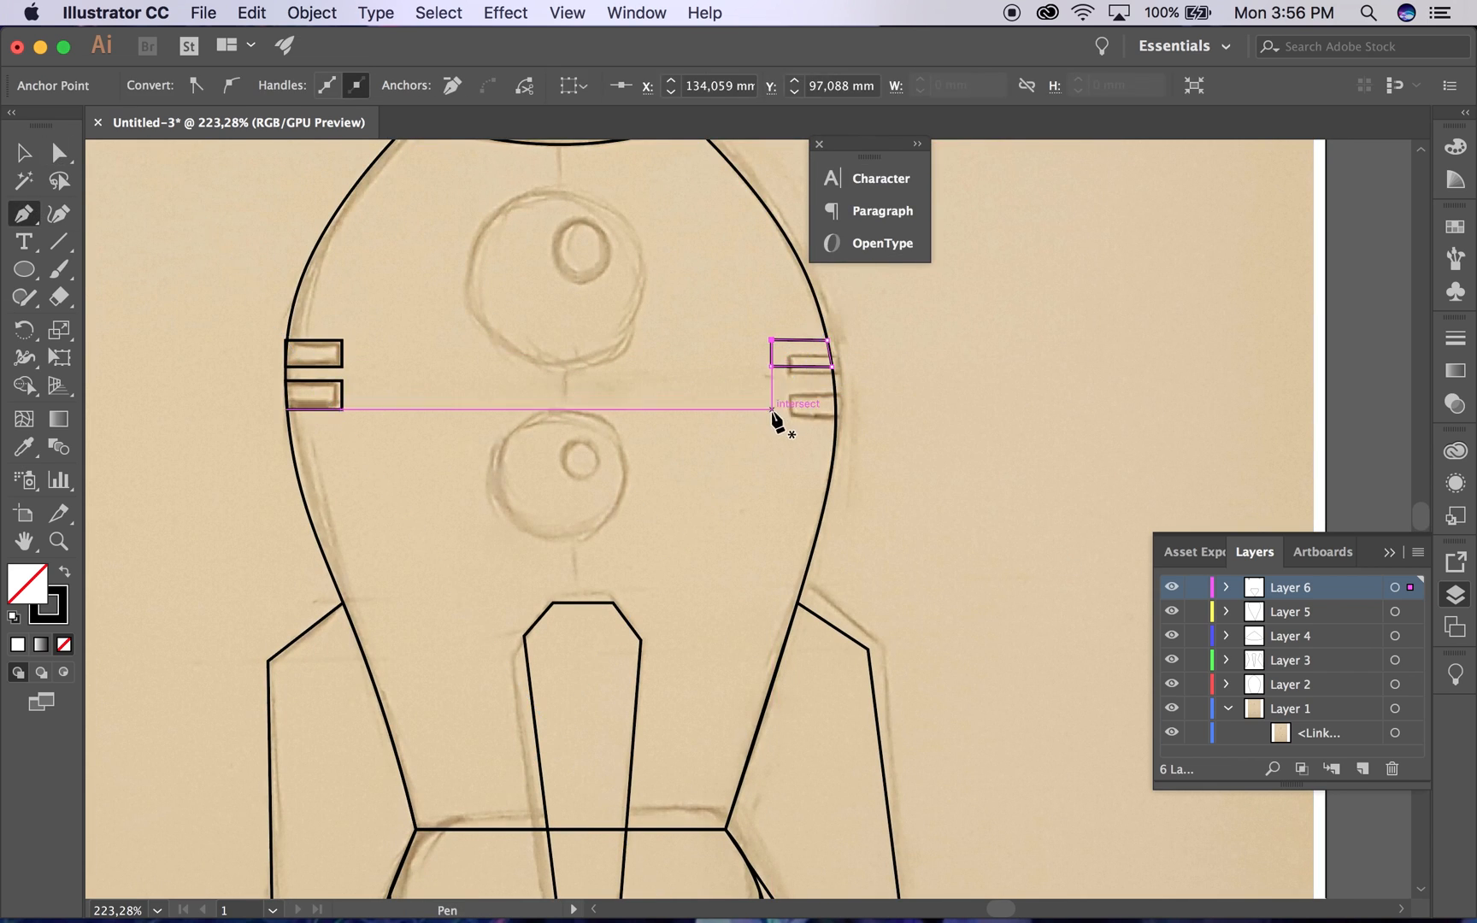
pyautogui.click(771, 411)
pyautogui.click(771, 381)
pyautogui.scroll(5, 834, 385)
pyautogui.click(838, 366)
pyautogui.click(842, 447)
pyautogui.click(662, 447)
pyautogui.scroll(-5, 664, 449)
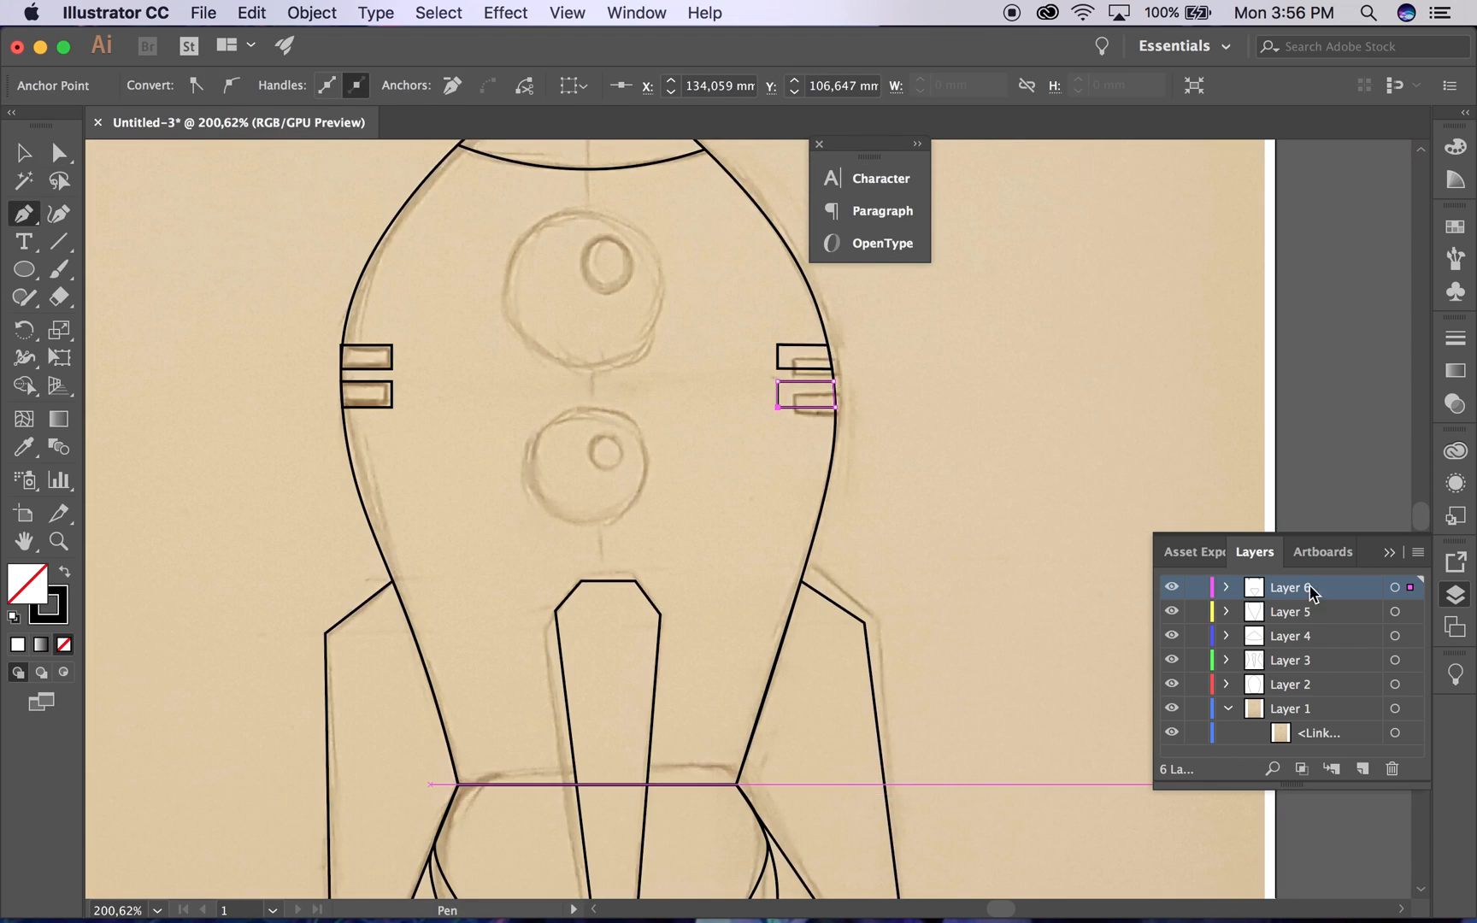
# Step: Add a new layer above Layer 6 and move the side bar paths from Layer 6 into it
pyautogui.click(1226, 587)
pyautogui.scroll(-1, 1306, 687)
pyautogui.scroll(1, 1305, 689)
pyautogui.click(1363, 769)
pyautogui.moveTo(1308, 710); pyautogui.dragTo(1302, 590)
pyautogui.moveTo(1309, 686); pyautogui.dragTo(1286, 589)
pyautogui.keyDown('shift'); pyautogui.click(1299, 636); pyautogui.keyUp('shift')
# Step: Add a new layer above Layer 7, draw a circle with the Ellipse tool for the upper window, and align it with the sketch
pyautogui.click(1362, 768)
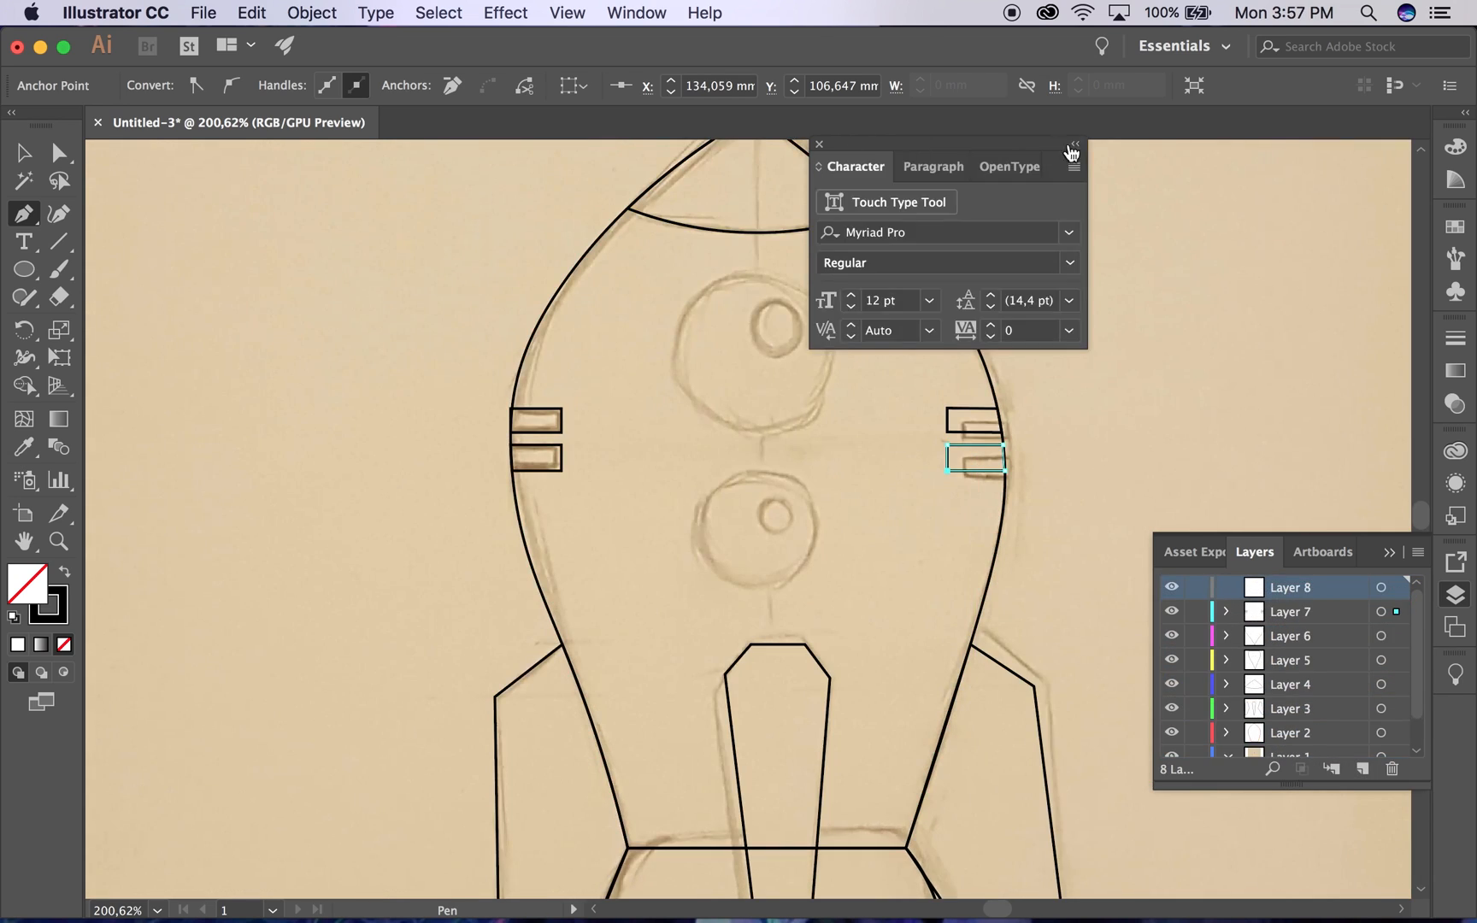
pyautogui.click(23, 272)
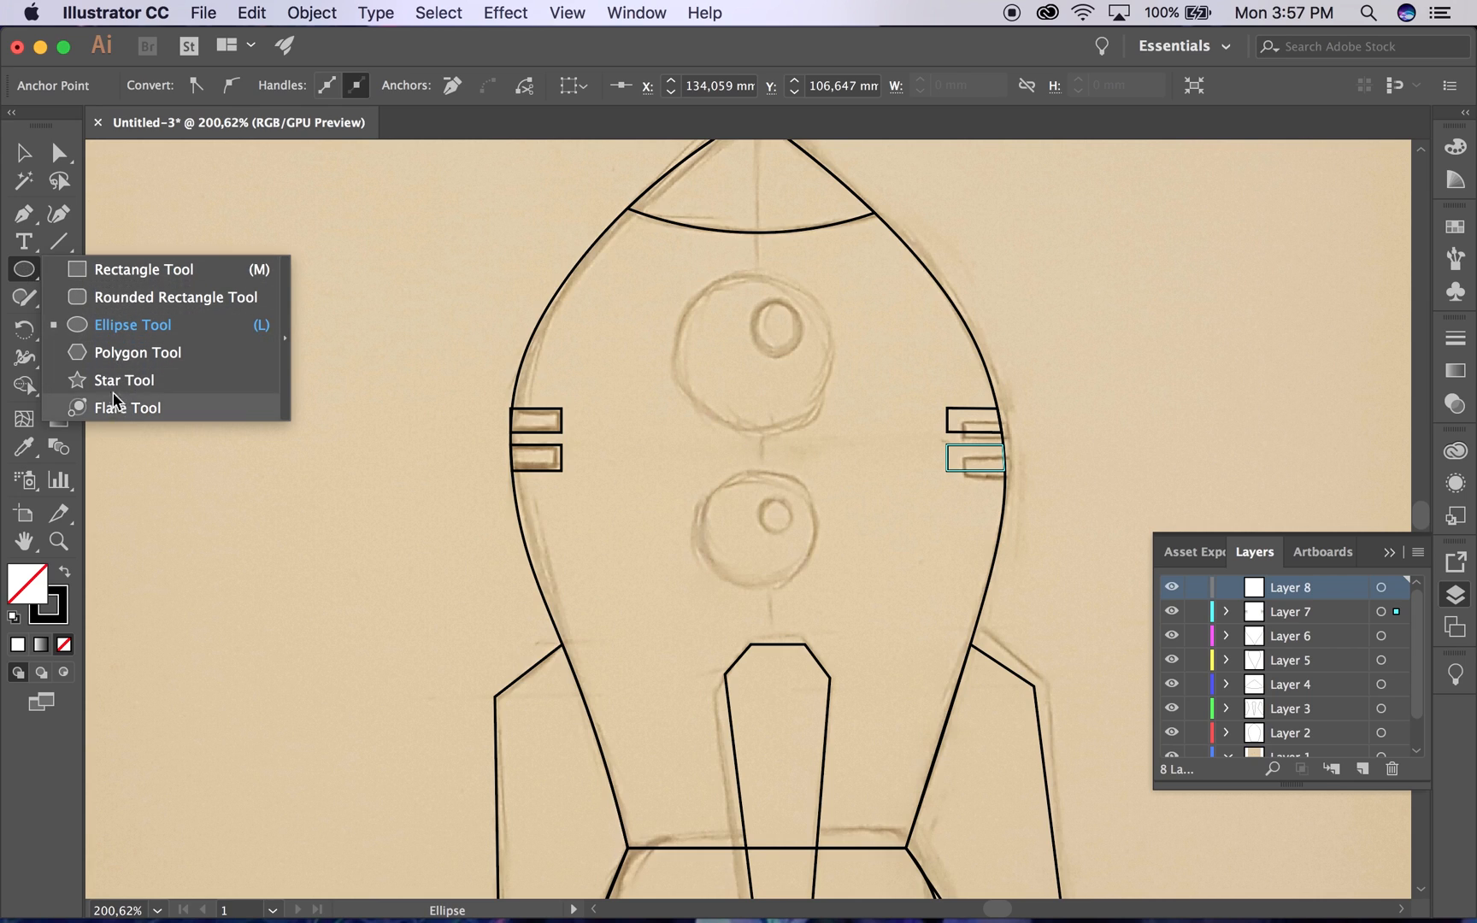
pyautogui.click(117, 325)
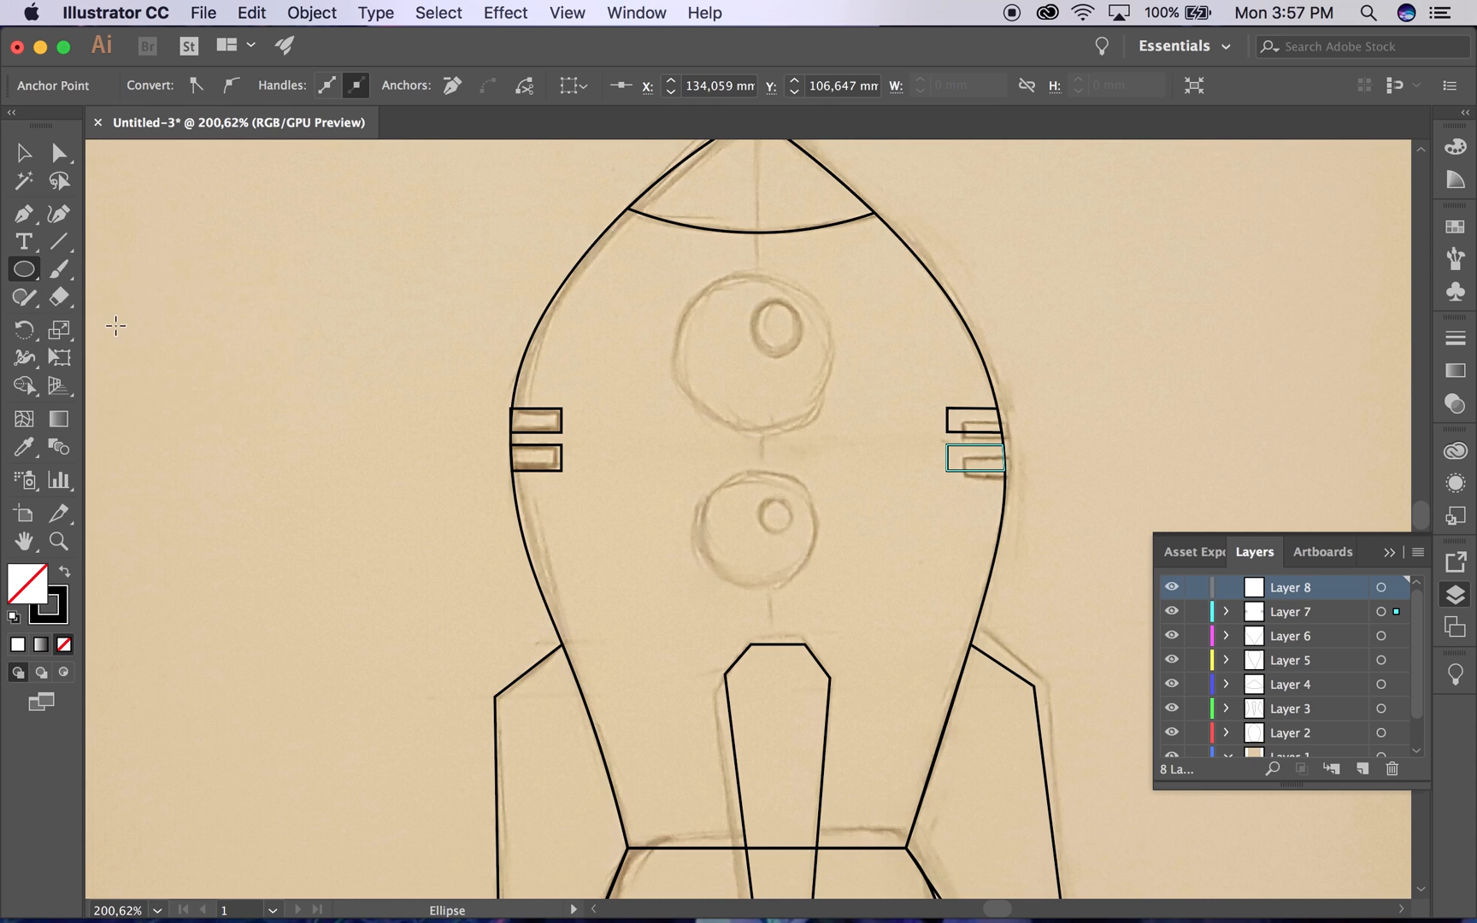
pyautogui.moveTo(692, 282); pyautogui.dragTo(845, 392)
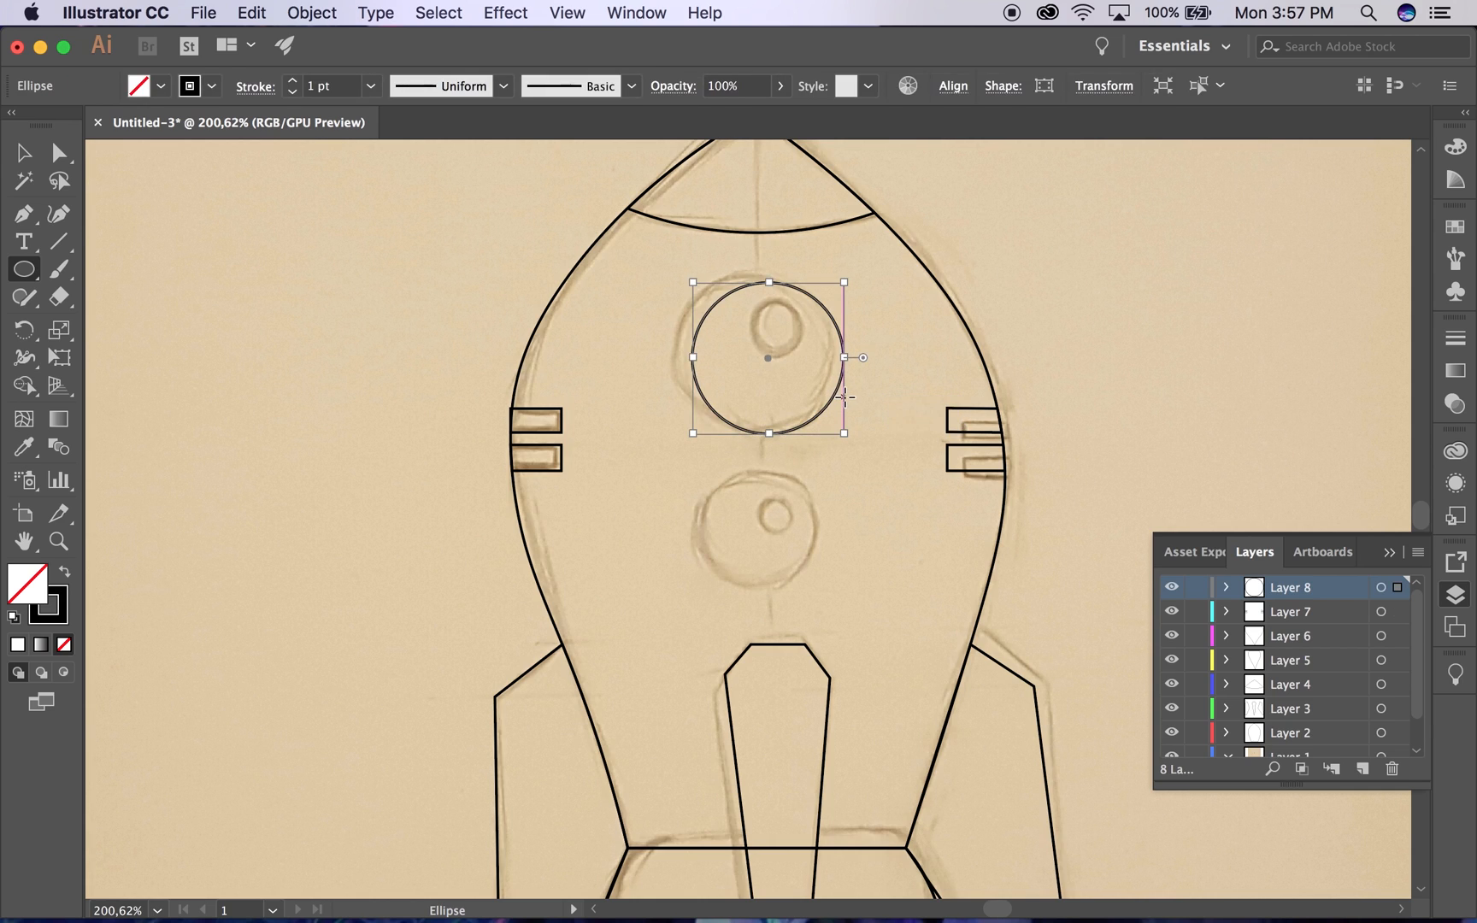
pyautogui.click(37, 152)
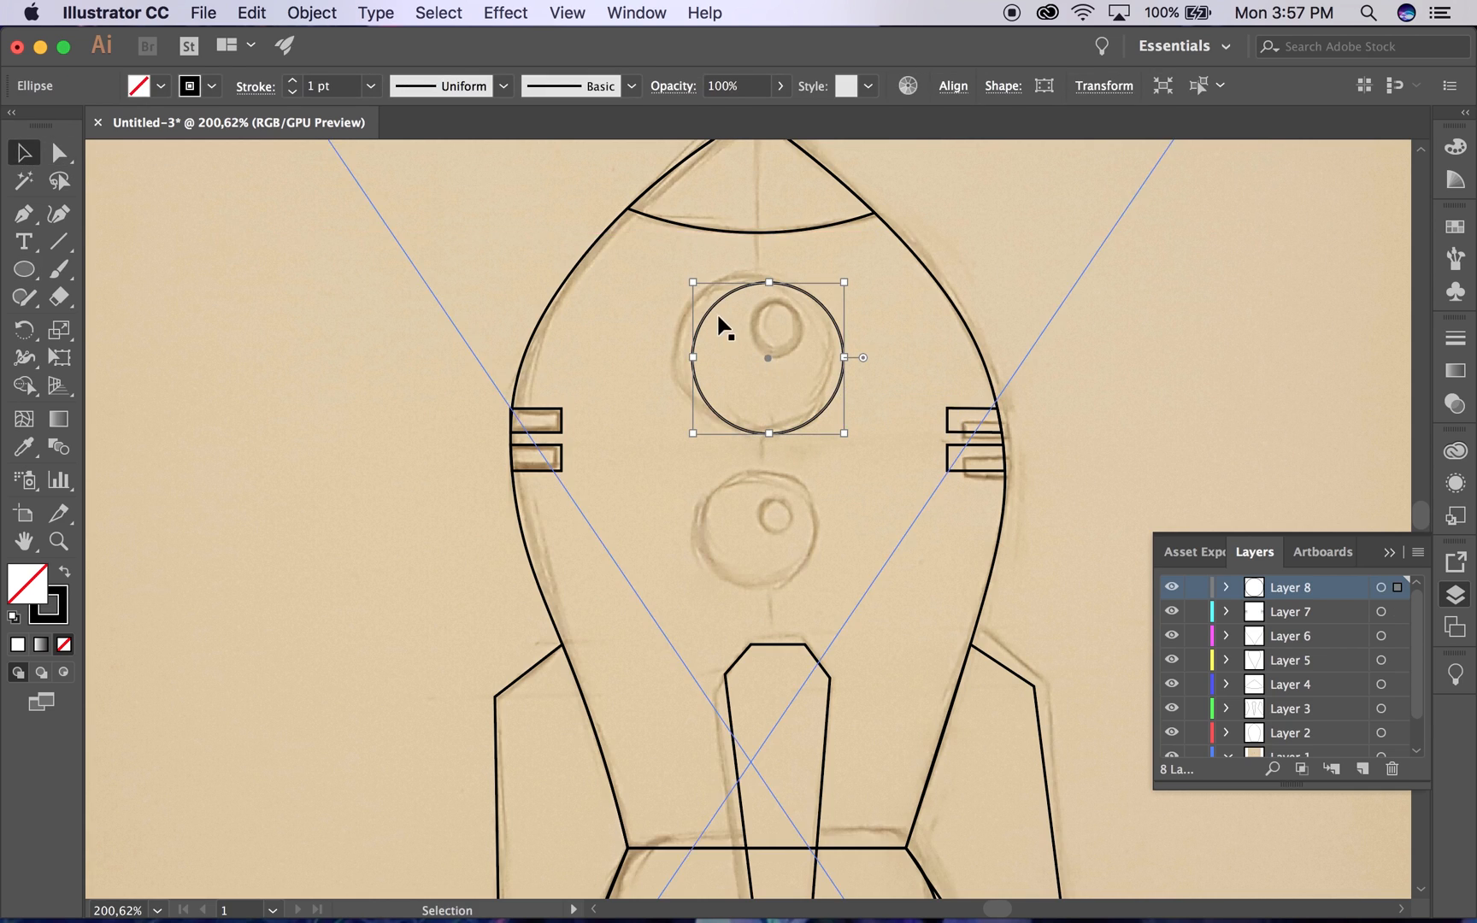
pyautogui.moveTo(715, 316); pyautogui.dragTo(698, 300)
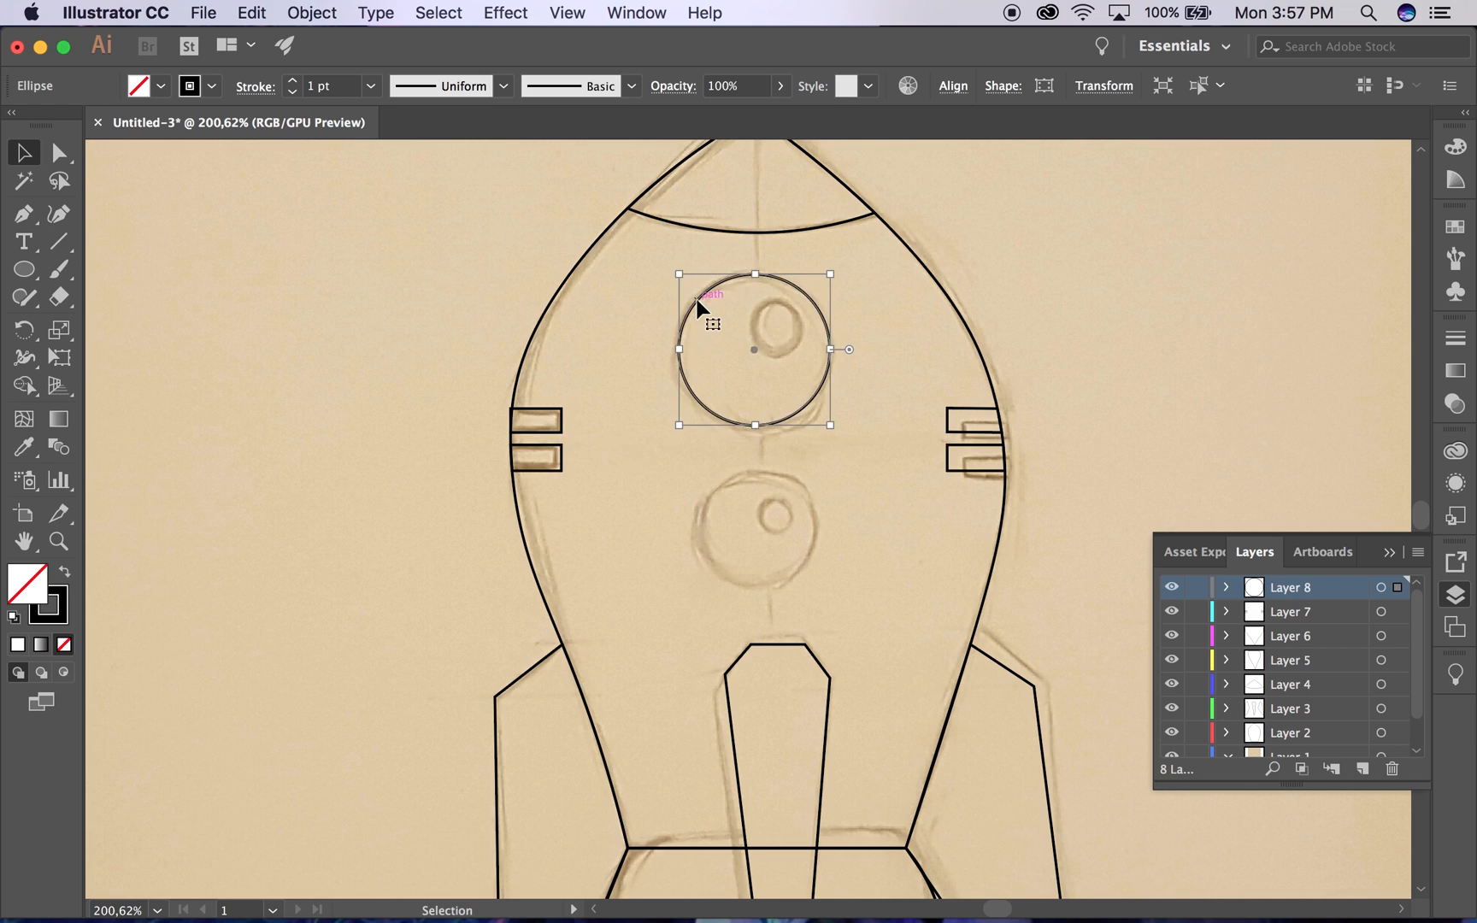
# Step: Duplicate the window circle below the first one and shrink the copy to fit the sketch's lower window
pyautogui.press('super')
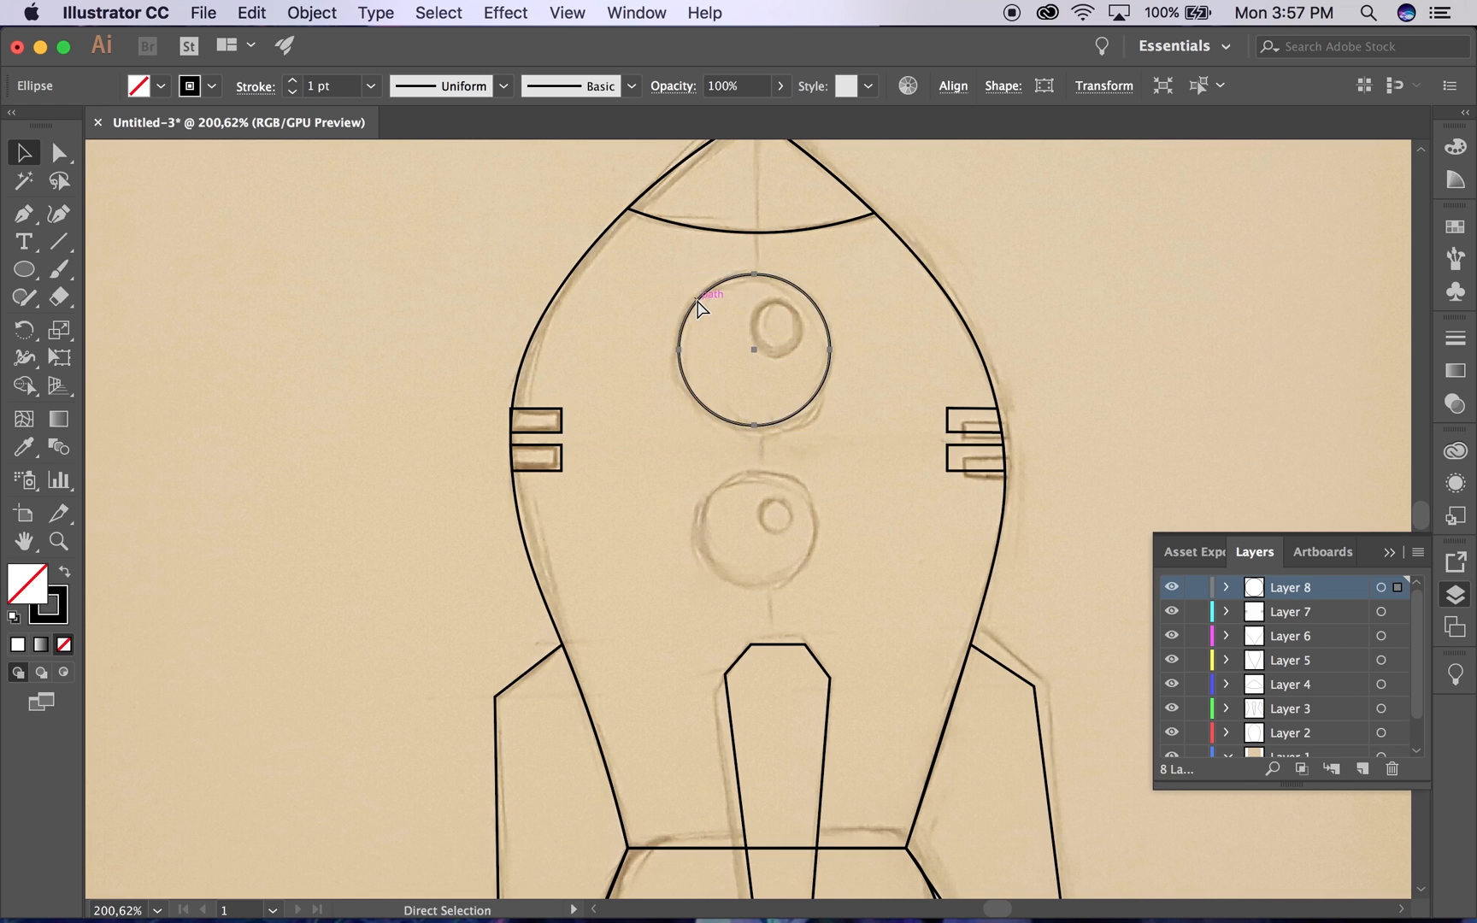
pyautogui.press('super')
pyautogui.press('super+d')
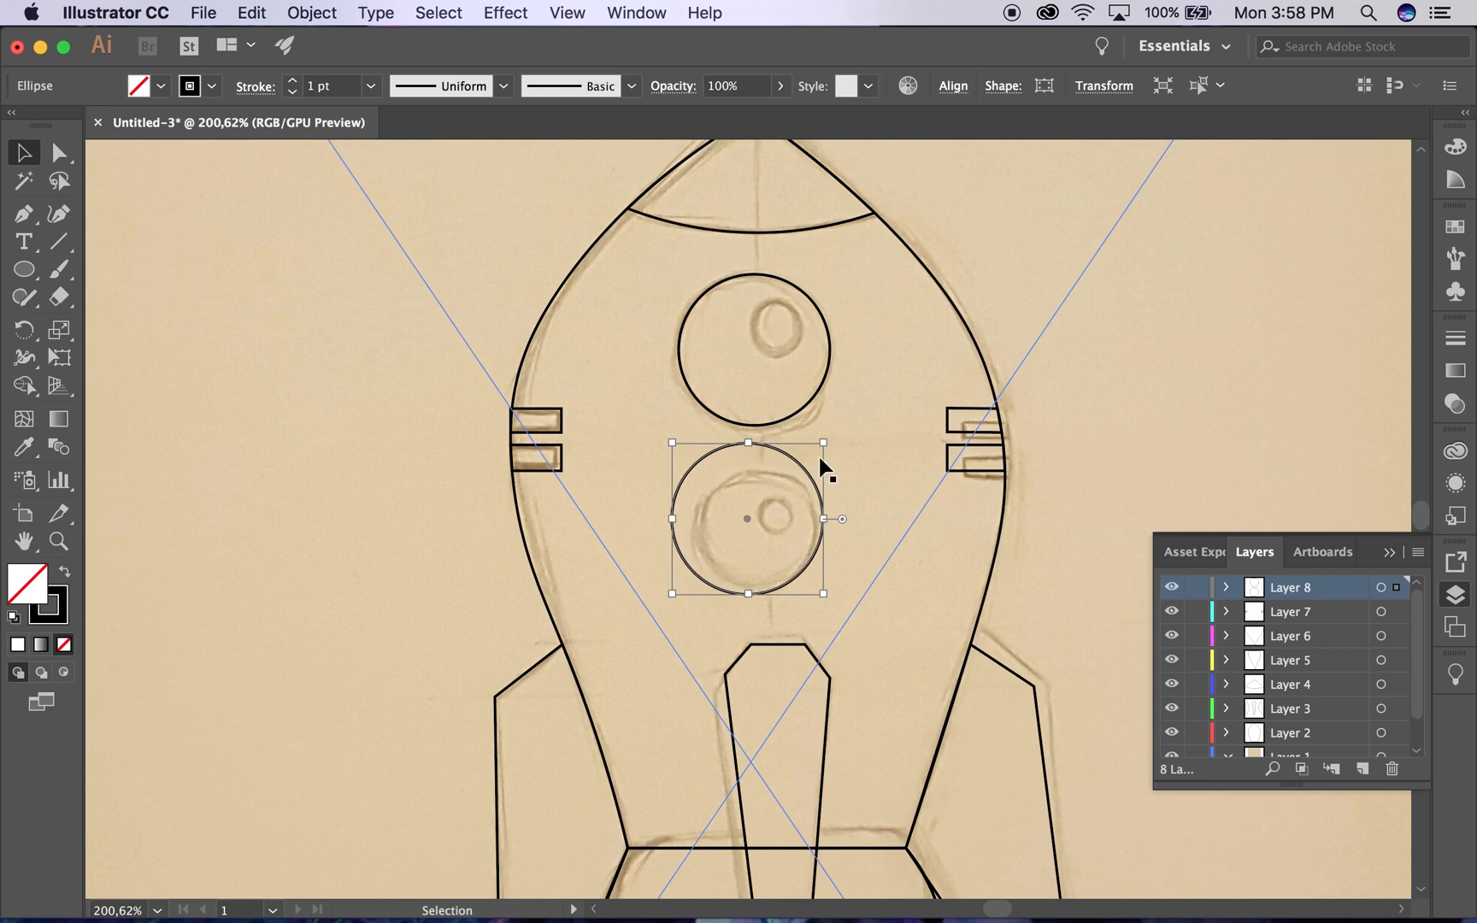
pyautogui.moveTo(826, 442)
pyautogui.mouseDown()
pyautogui.moveTo(799, 478)
pyautogui.moveTo(812, 496)
pyautogui.mouseUp()
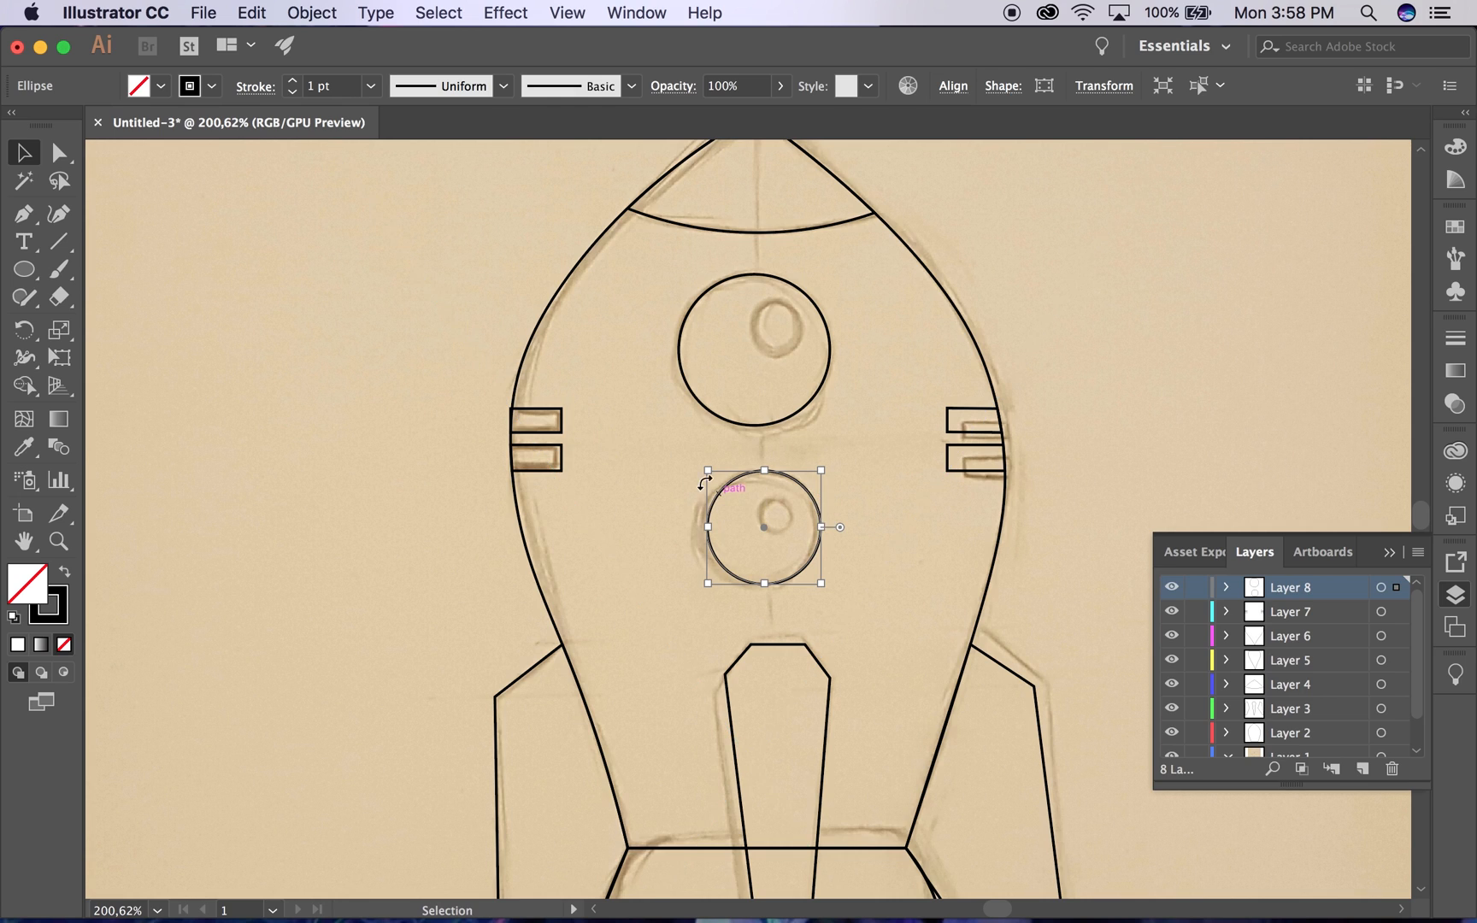
# Step: Draw a small highlight circle inside each of the two windows, and shift the upper one onto its sketched outline
pyautogui.click(651, 459)
pyautogui.click(24, 269)
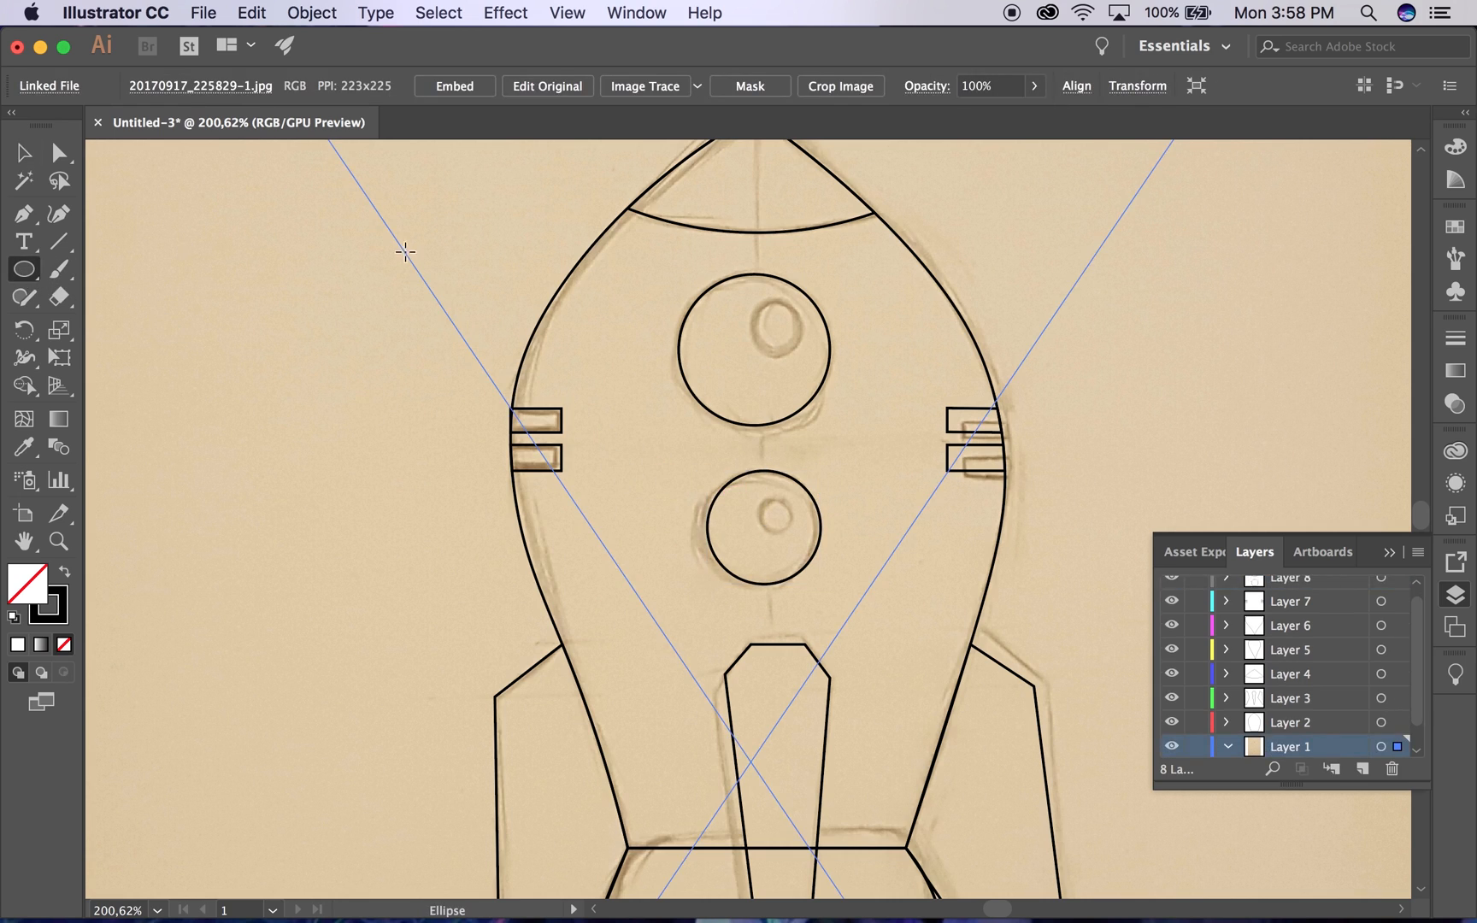
pyautogui.moveTo(772, 334); pyautogui.dragTo(798, 335)
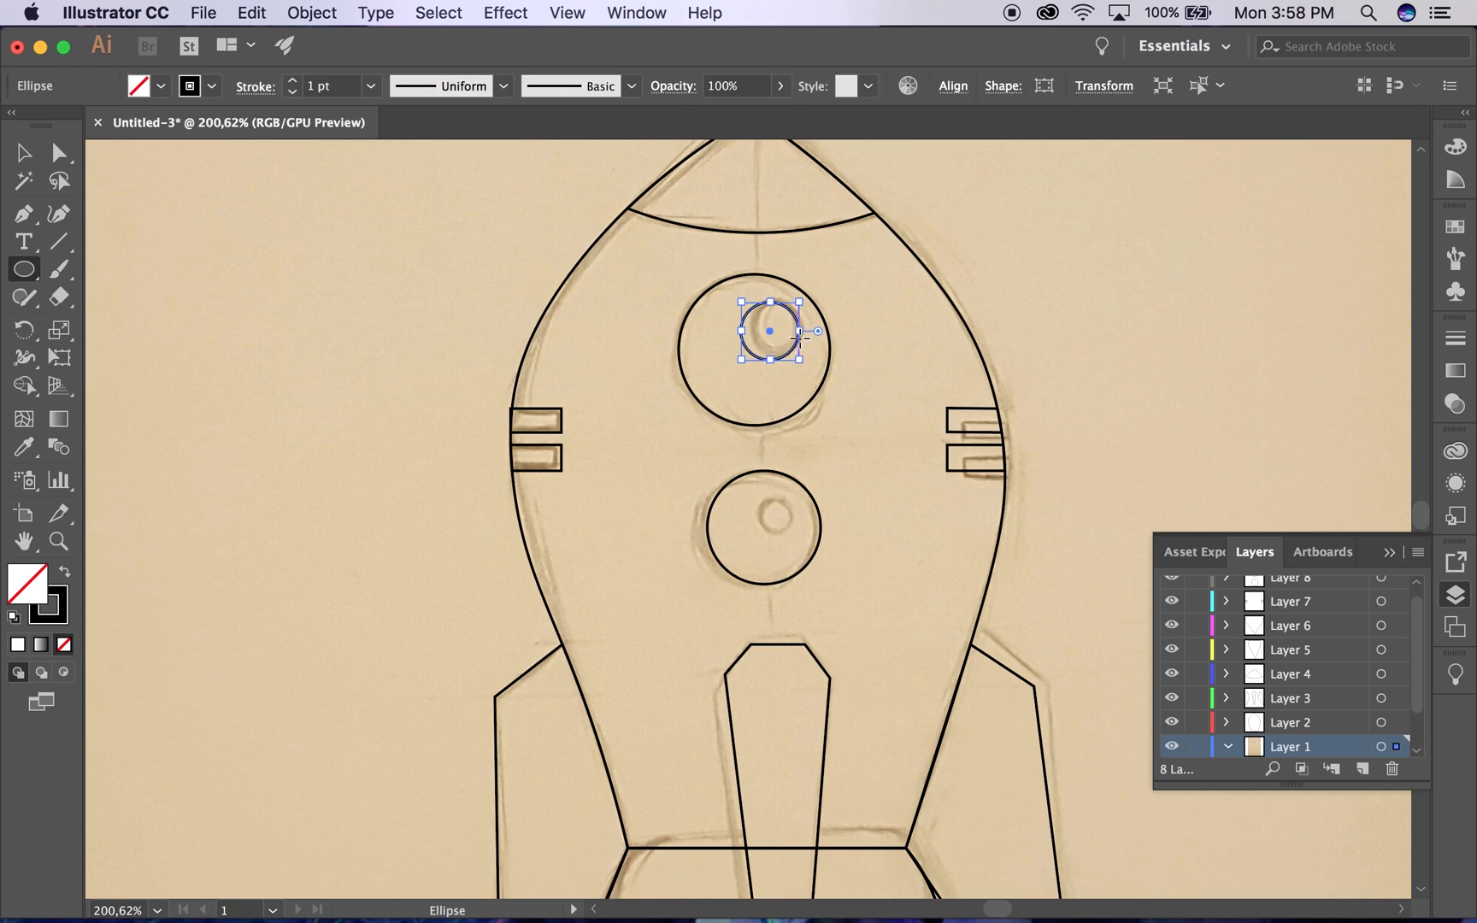
pyautogui.moveTo(777, 515); pyautogui.dragTo(797, 532)
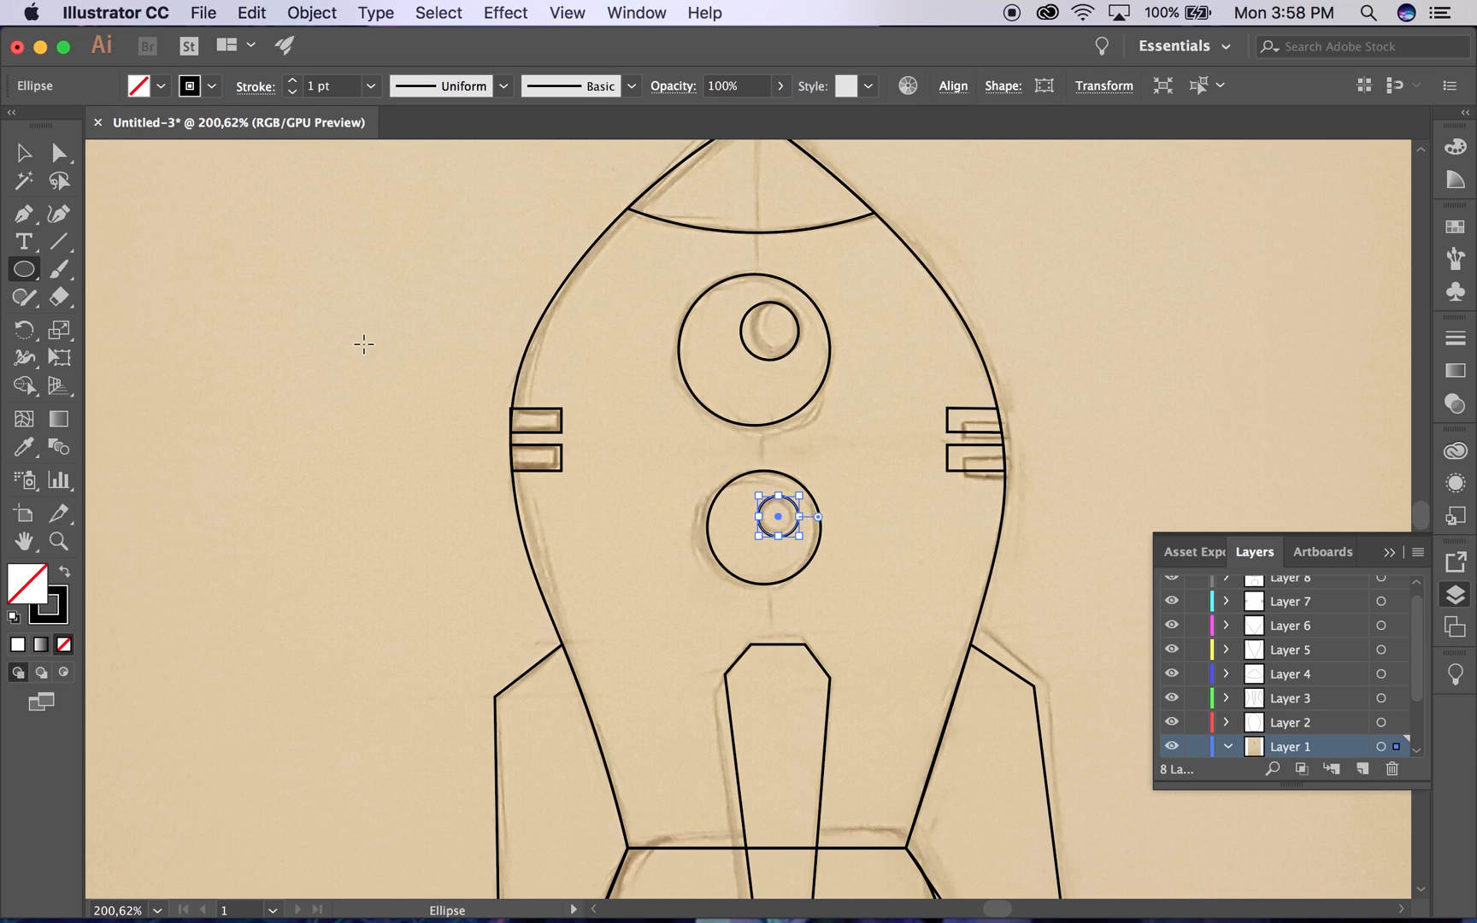
pyautogui.click(24, 213)
pyautogui.click(24, 154)
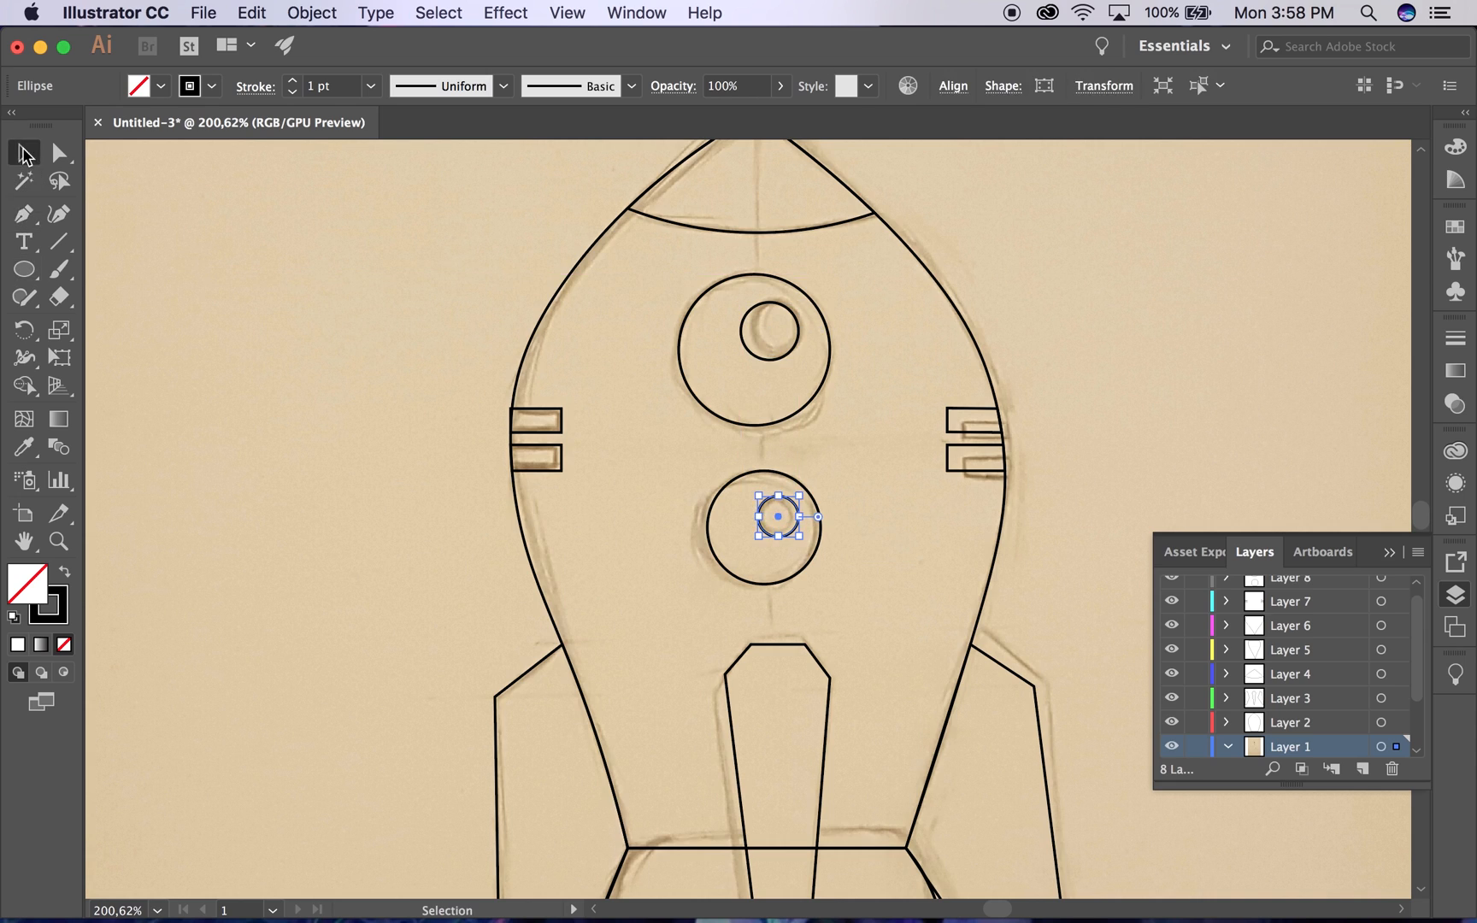
pyautogui.moveTo(749, 347); pyautogui.dragTo(756, 349)
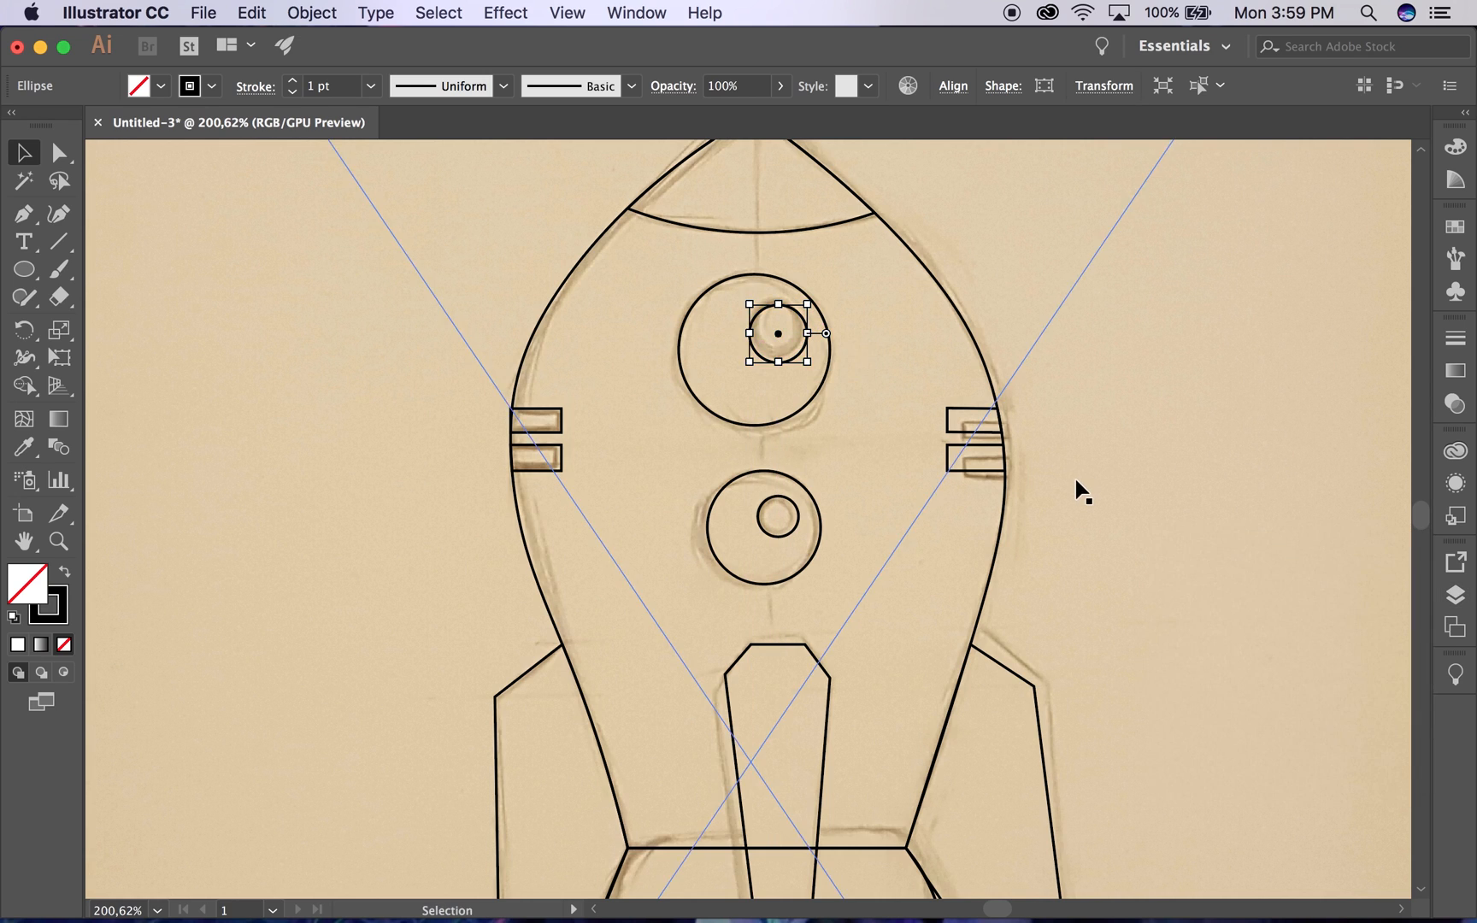
# Step: Collapse Layer 1 and hide it so that only the traced rocket outlines show
pyautogui.scroll(-10, 1076, 482)
pyautogui.scroll(6, 1076, 483)
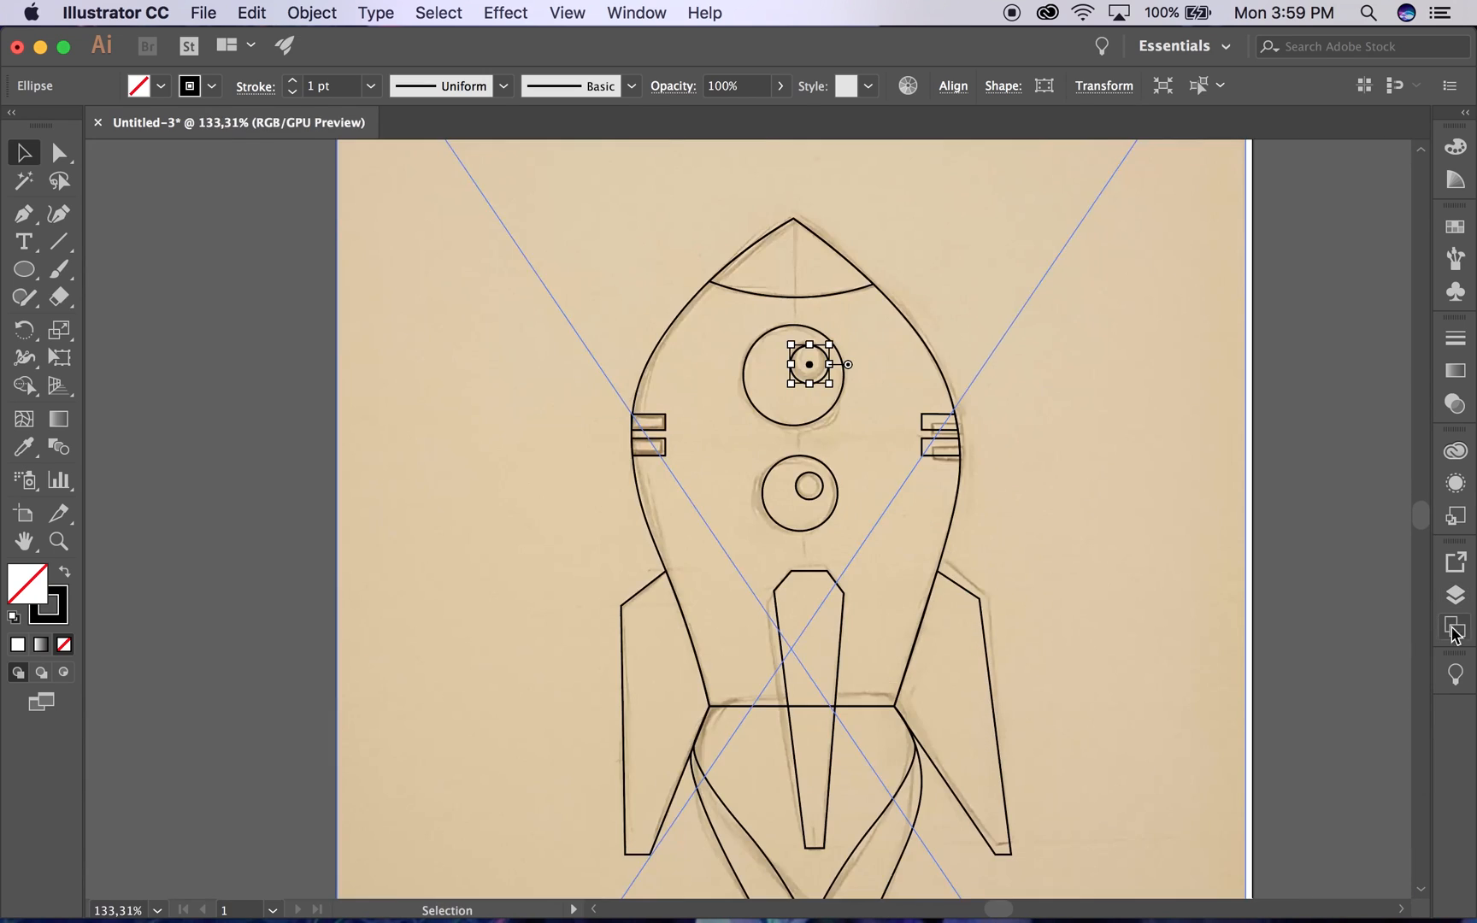
pyautogui.click(1456, 595)
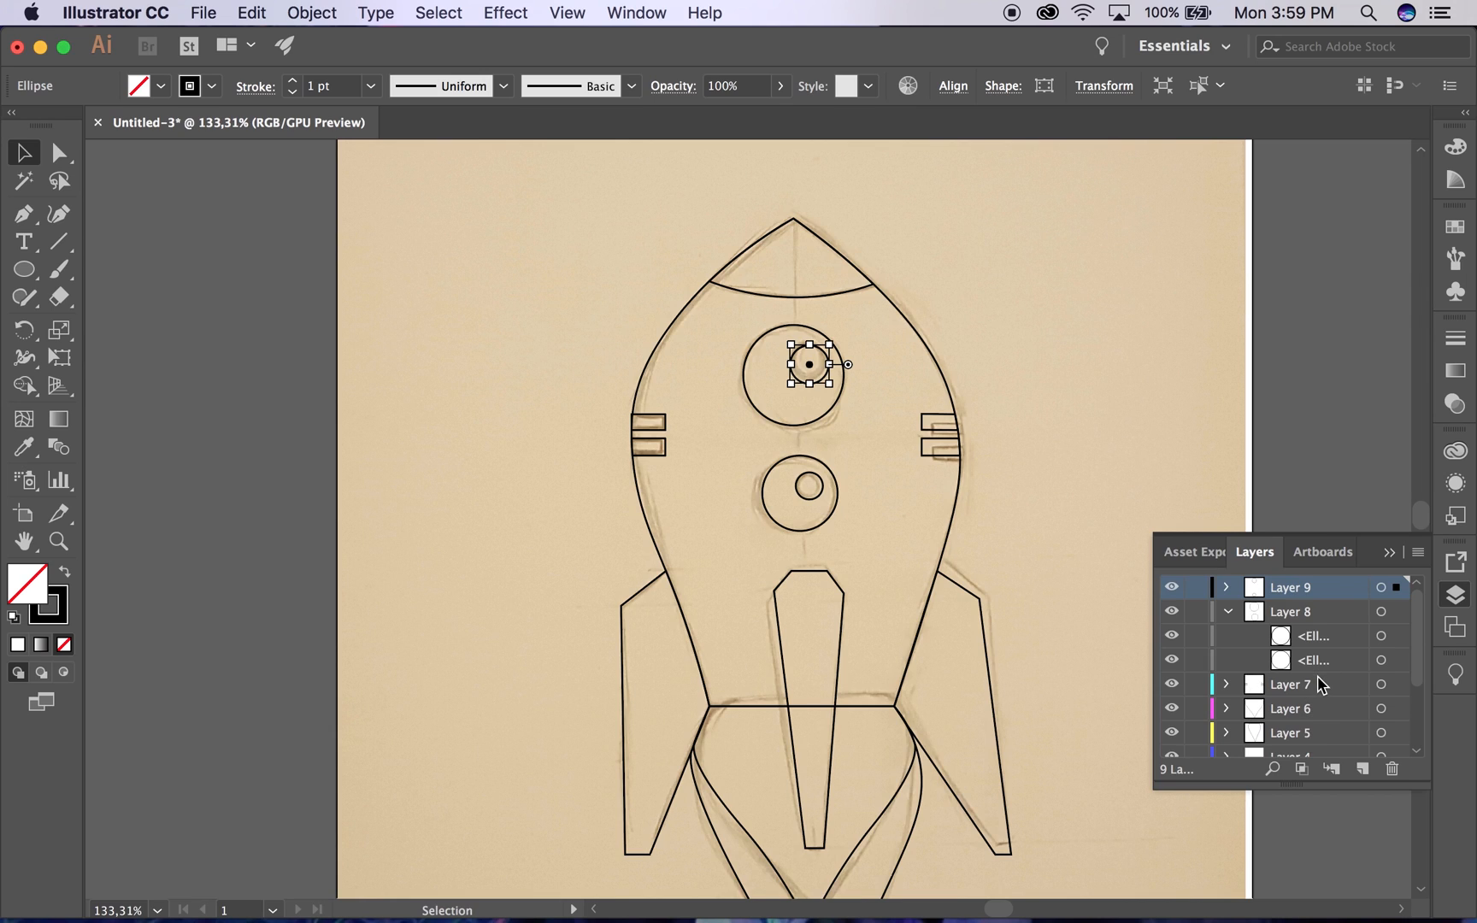
pyautogui.scroll(-4, 1320, 683)
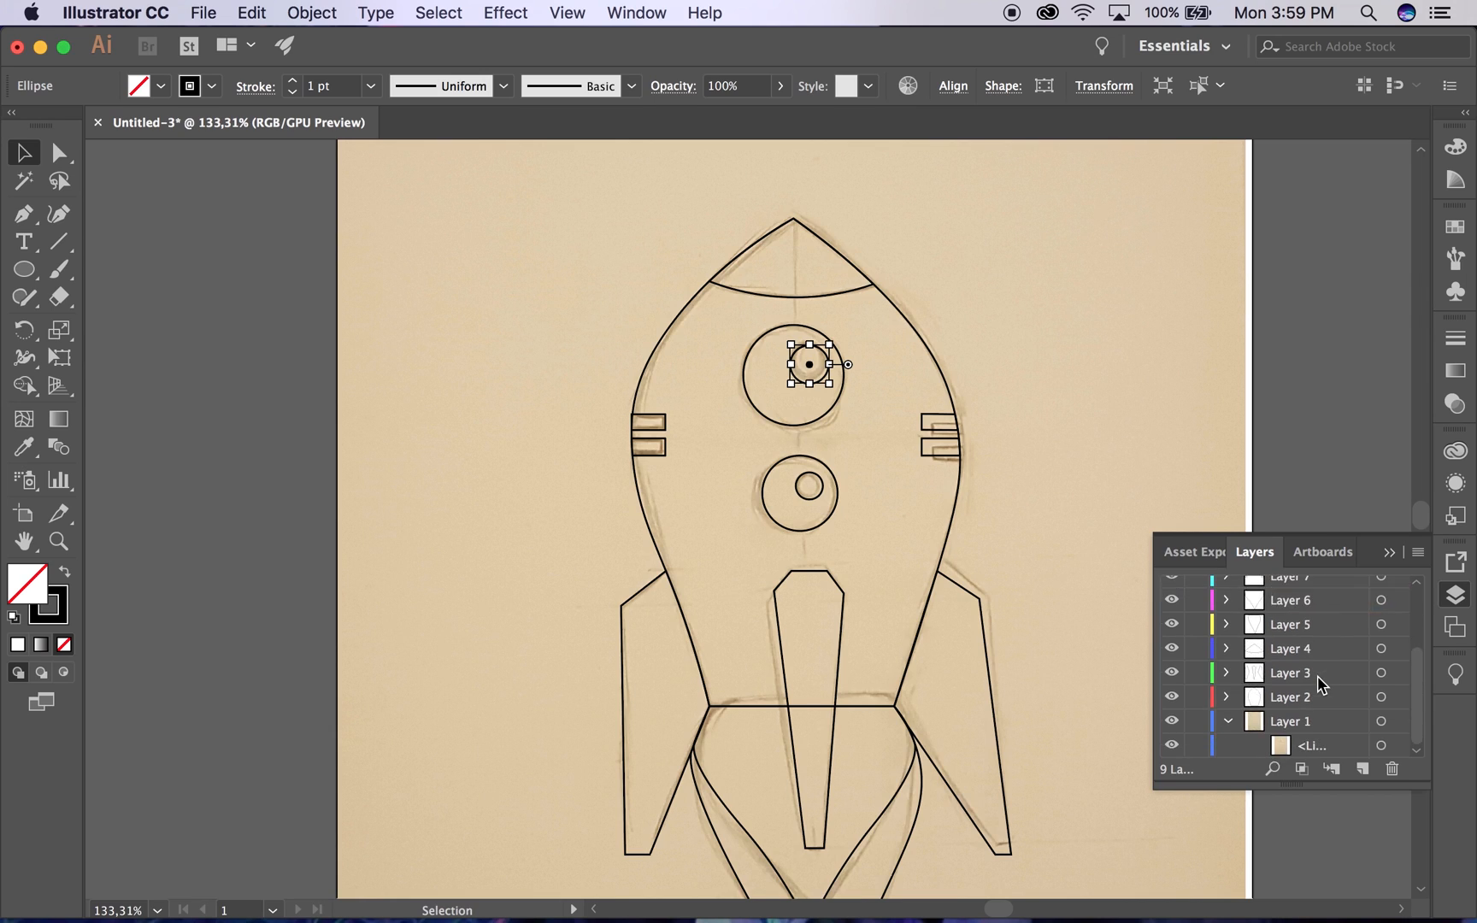
pyautogui.click(1228, 722)
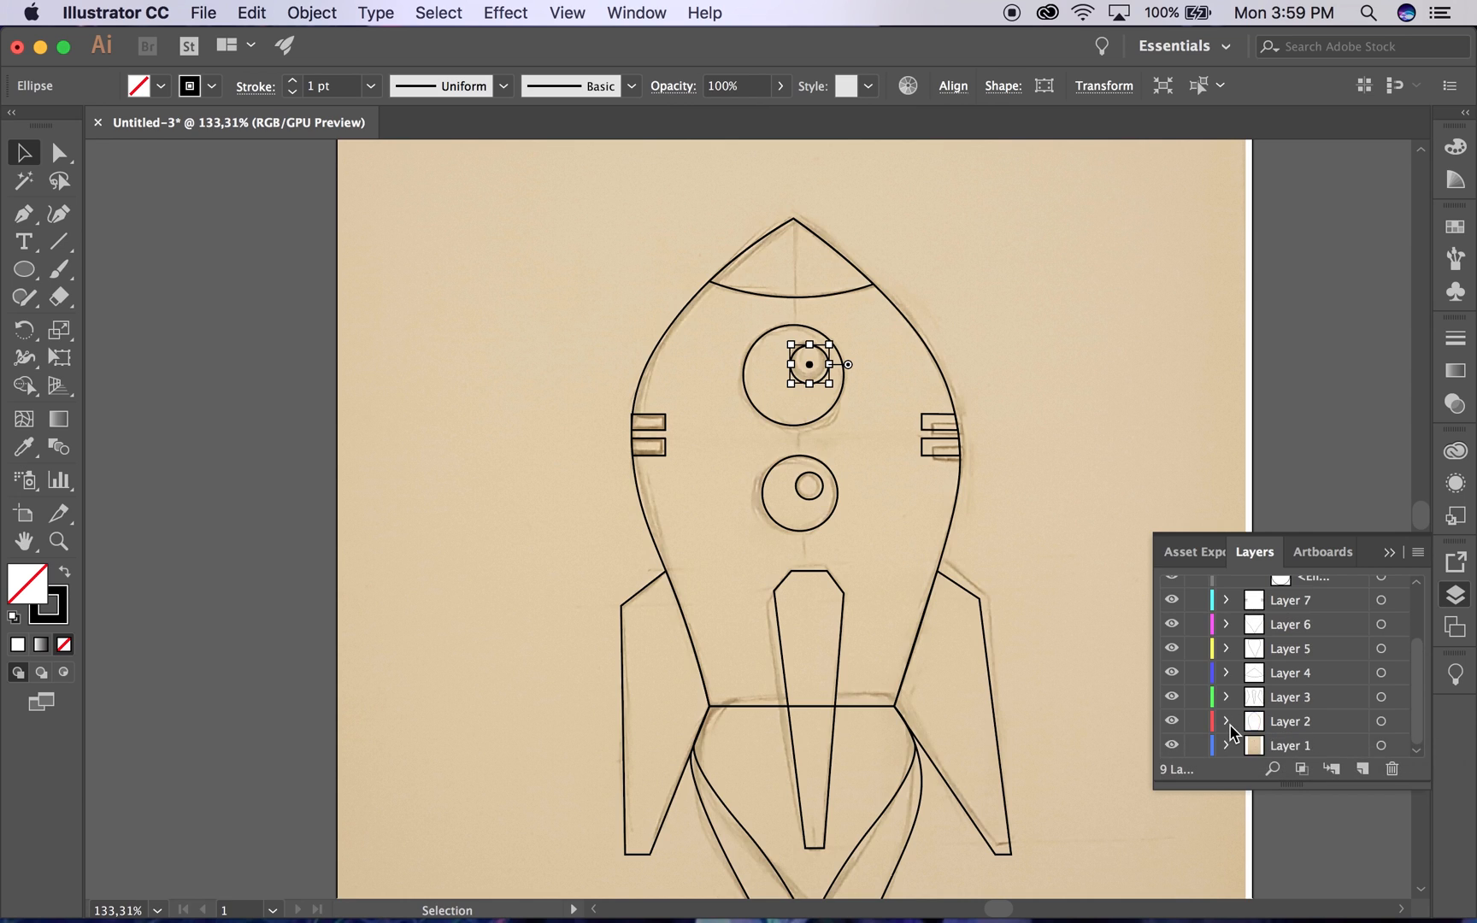
pyautogui.click(1172, 747)
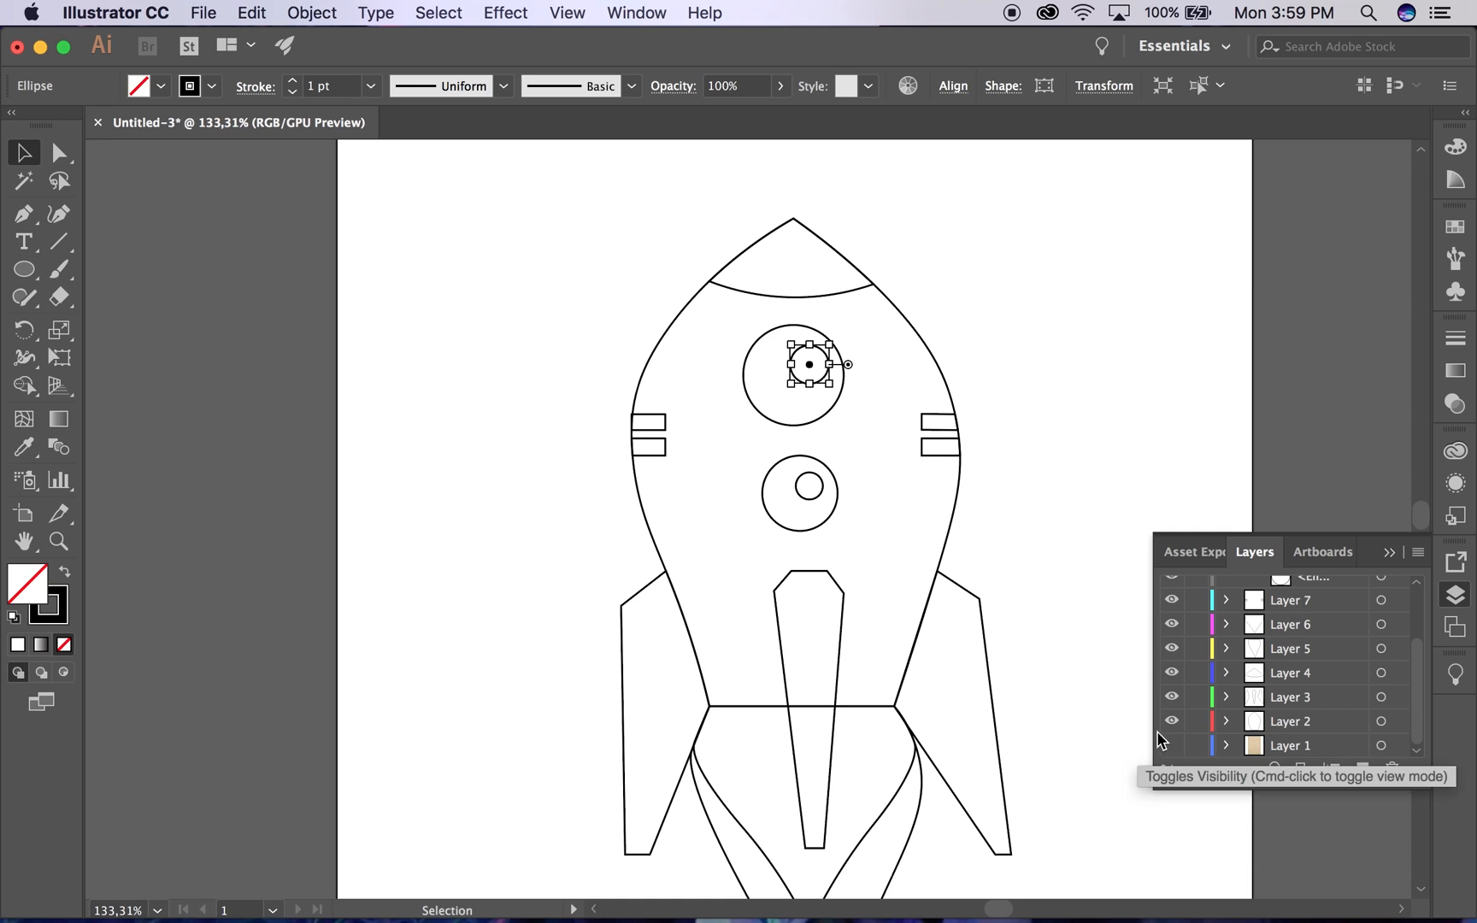
# Step: Select the nose cone and fill it with the dark blue swatch
pyautogui.scroll(-5, 1051, 623)
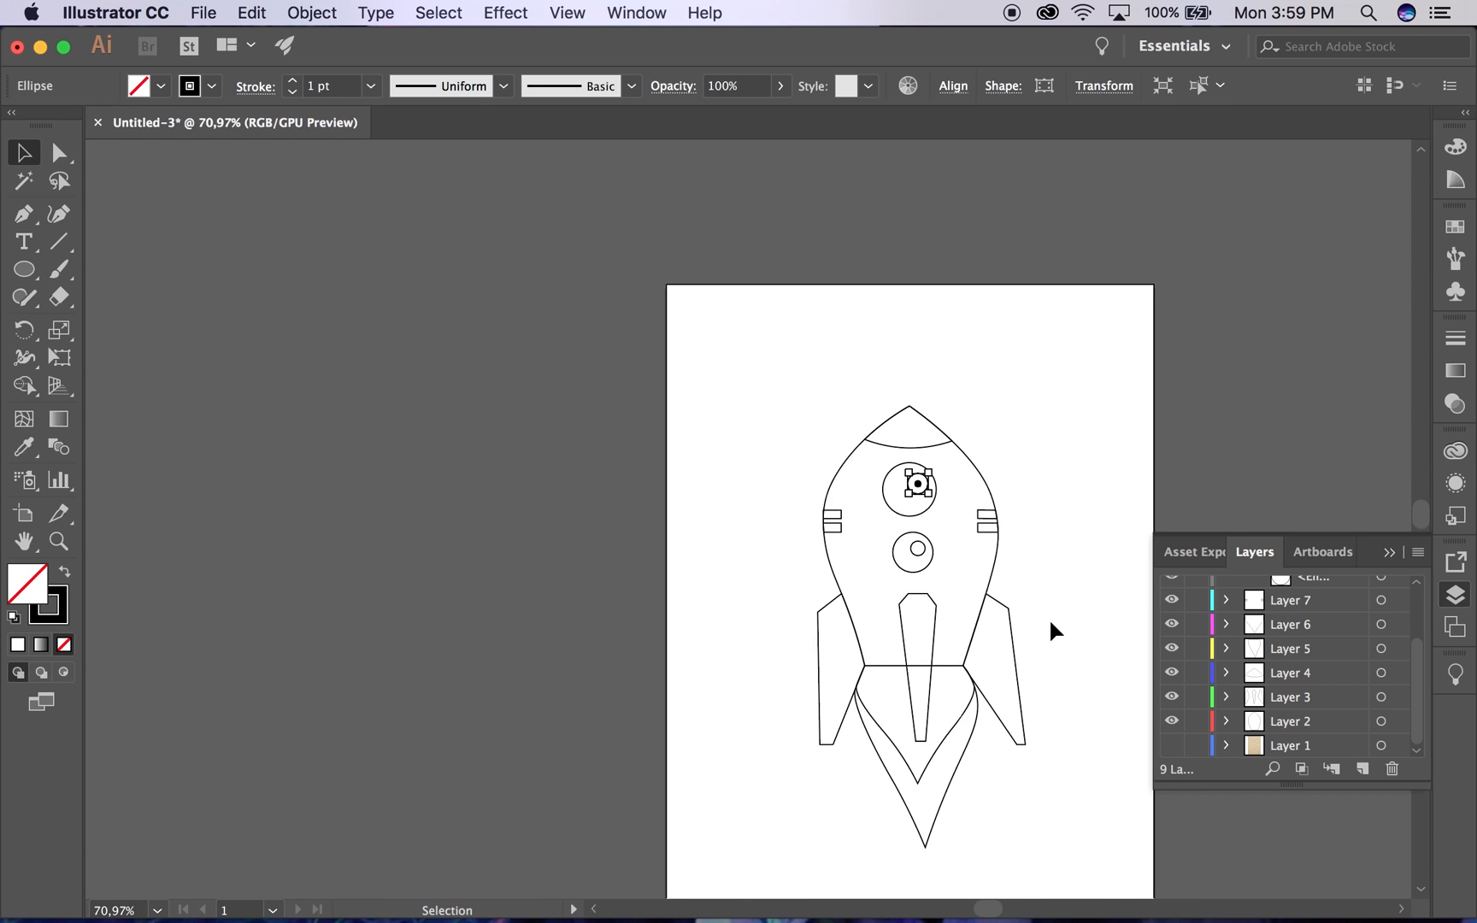
pyautogui.hscroll(3, 1049, 617)
pyautogui.scroll(-2, 1049, 617)
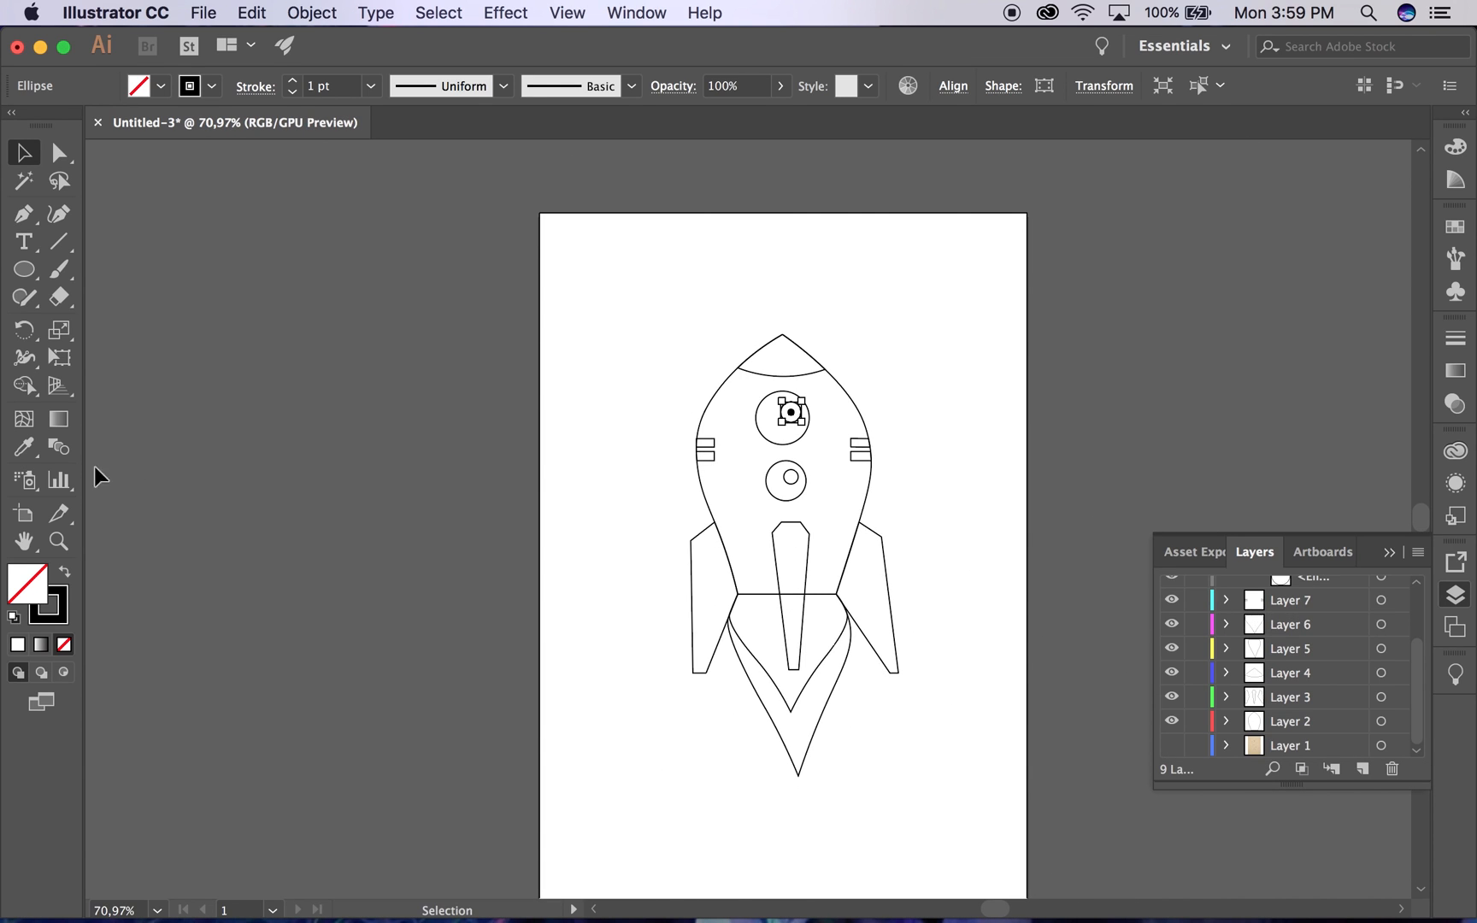
pyautogui.click(58, 419)
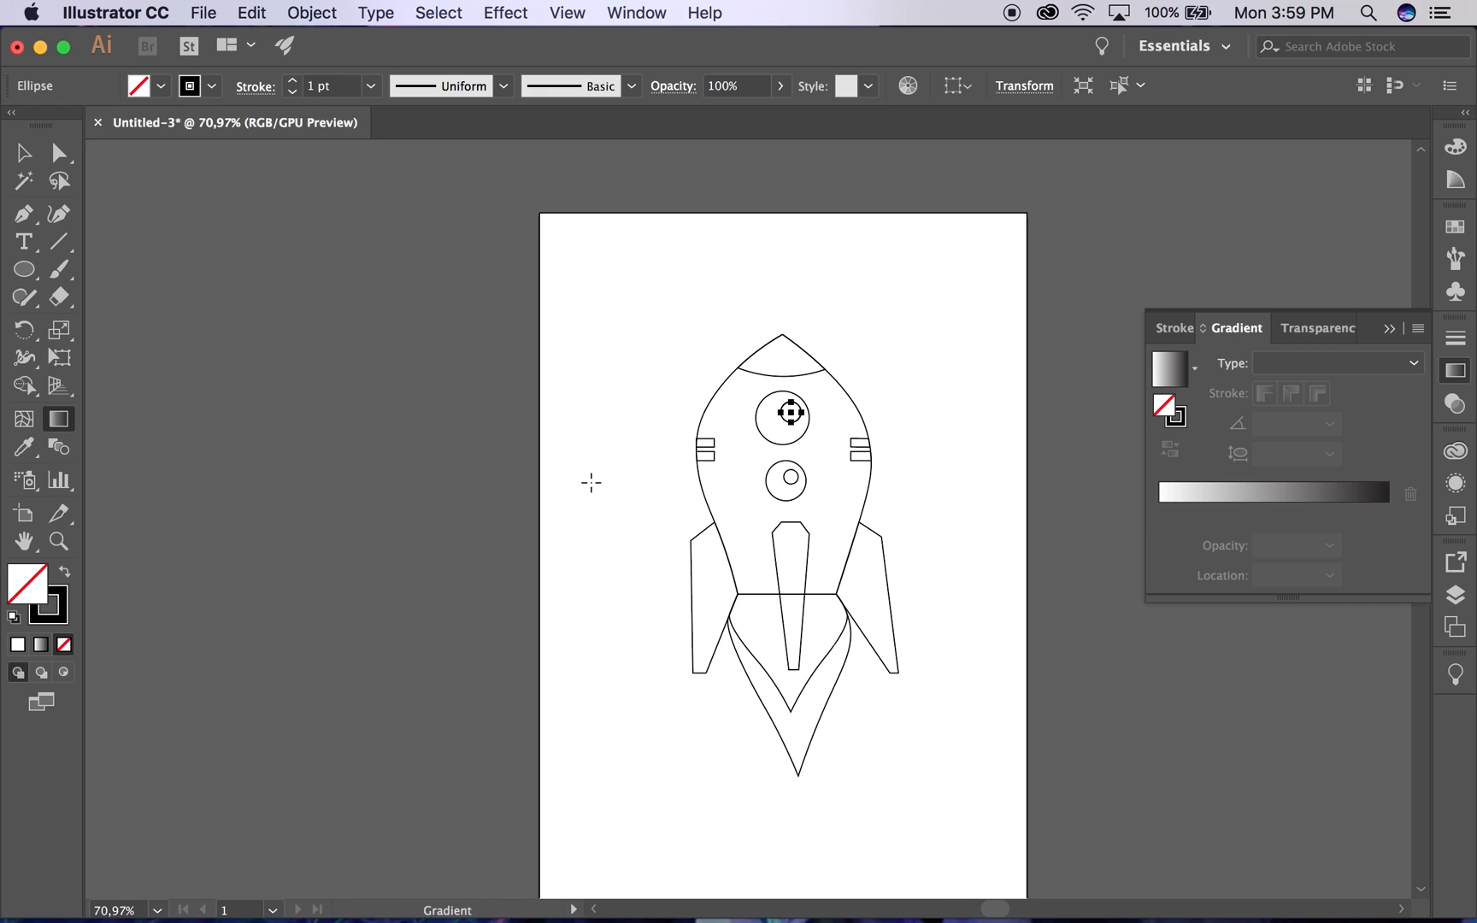
pyautogui.click(22, 154)
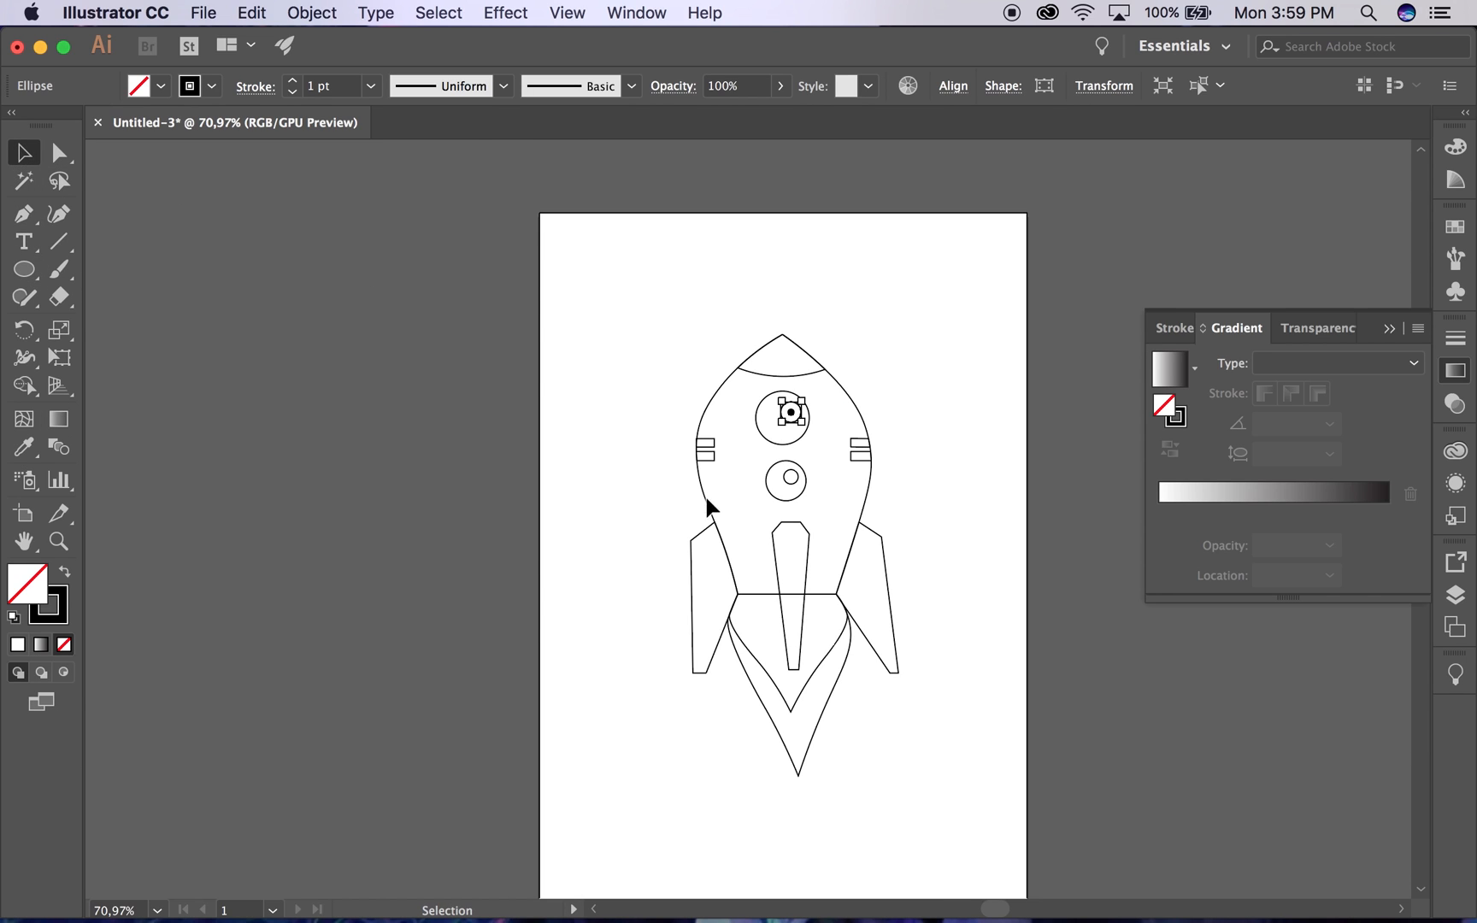
pyautogui.click(791, 383)
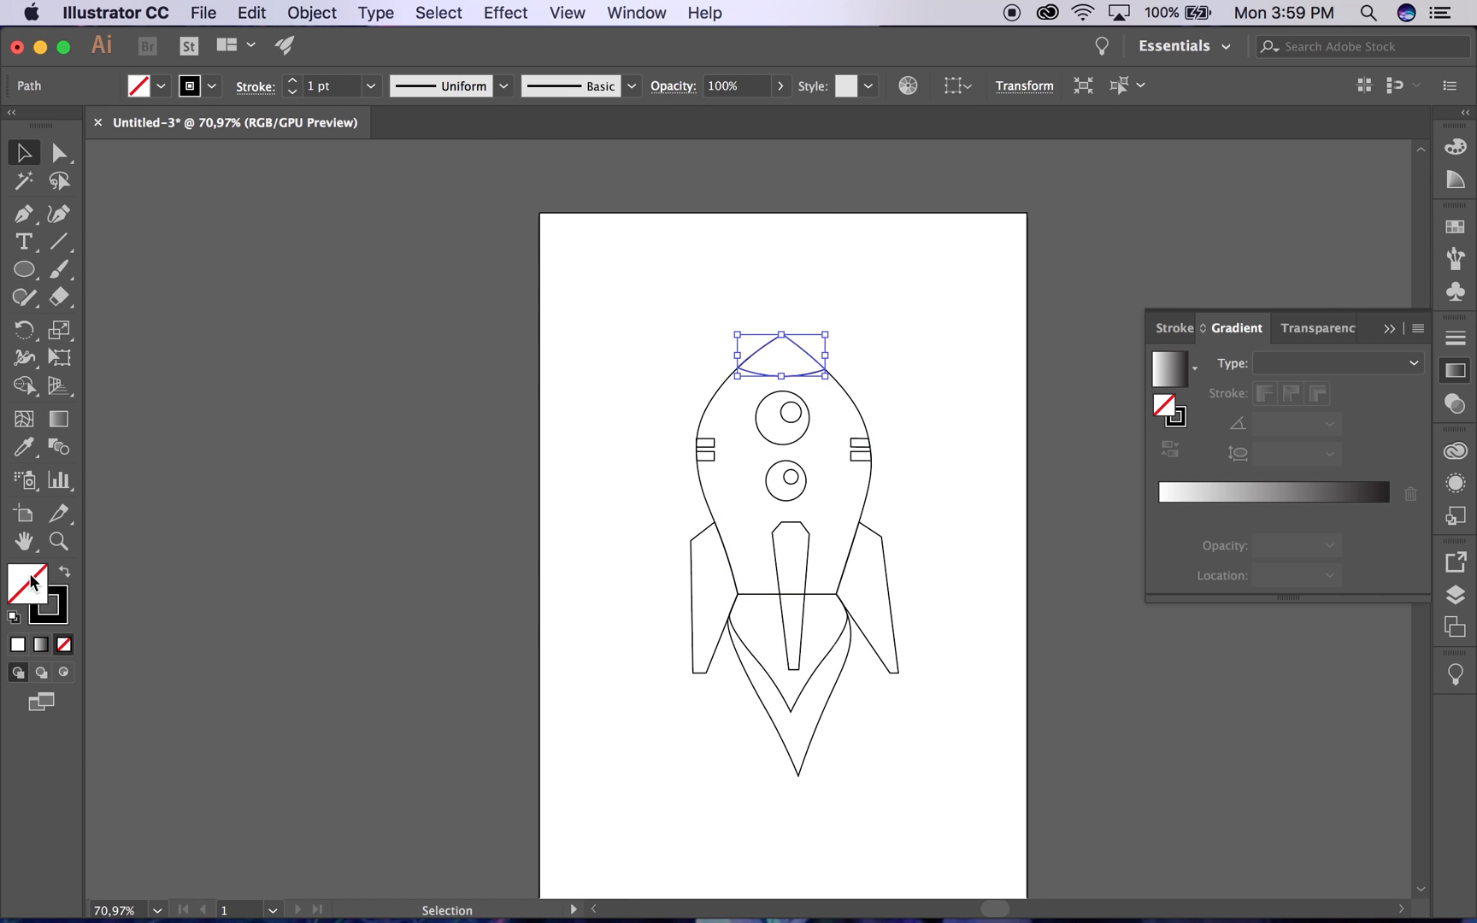
pyautogui.click(159, 87)
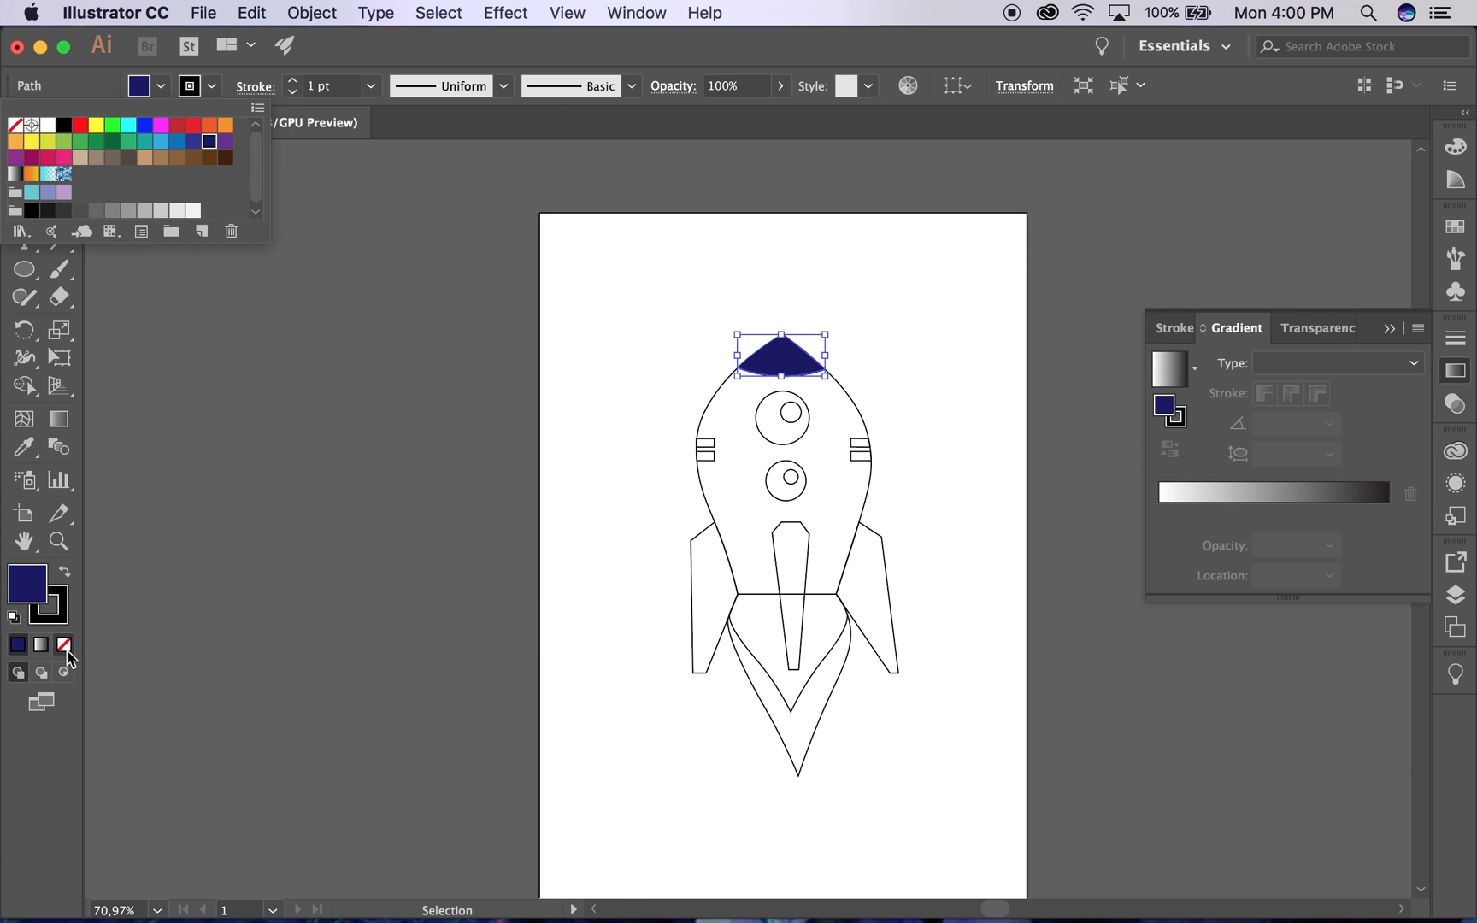
# Step: Remove the nose cone's stroke and make its fill the active colour again
pyautogui.click(62, 622)
pyautogui.click(62, 624)
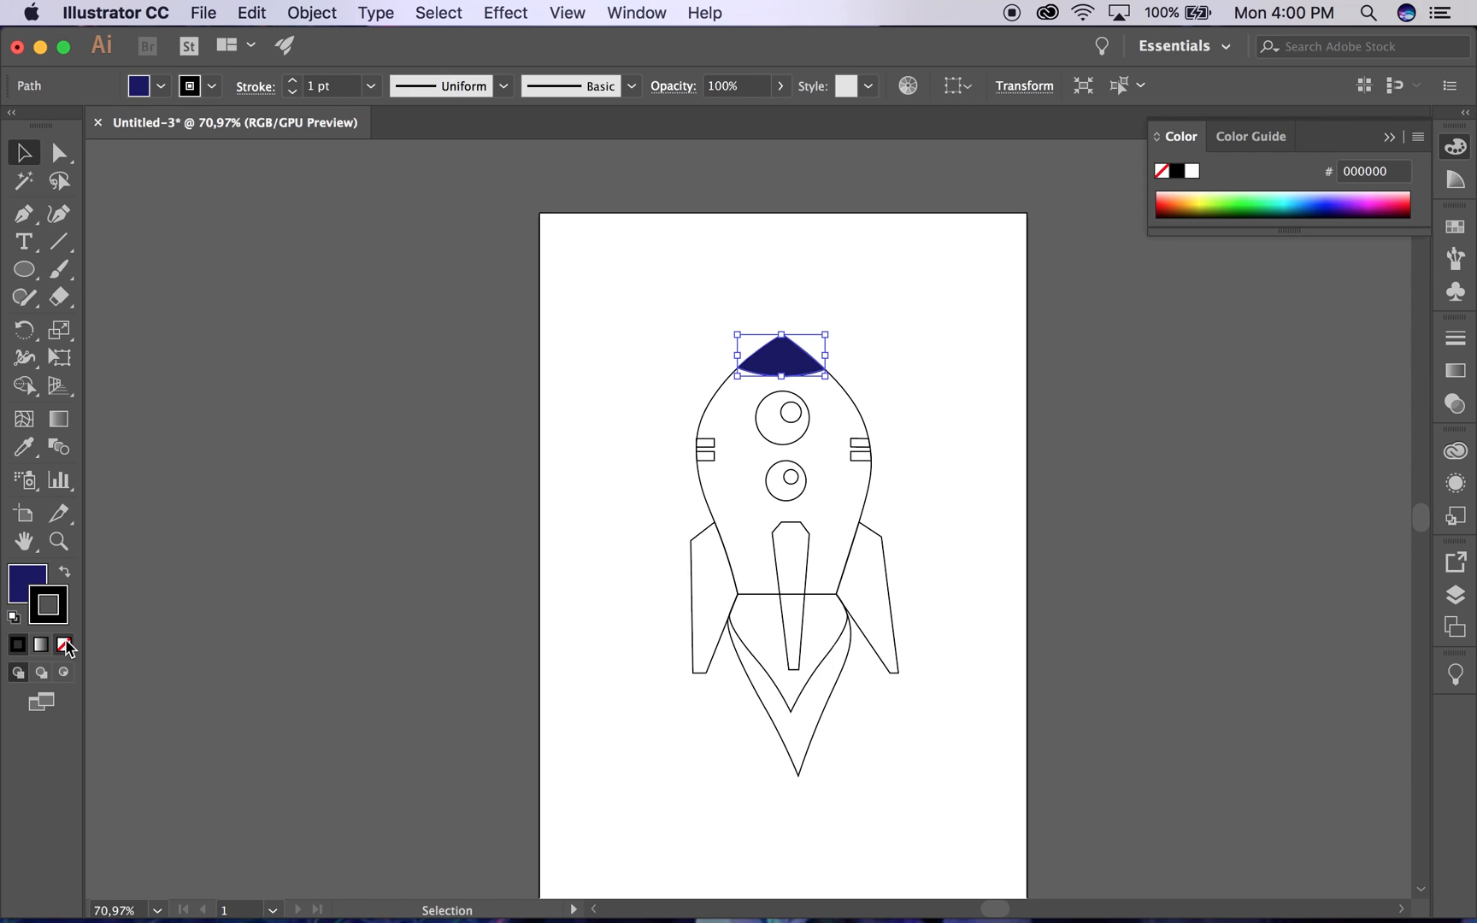
pyautogui.click(65, 645)
pyautogui.click(26, 581)
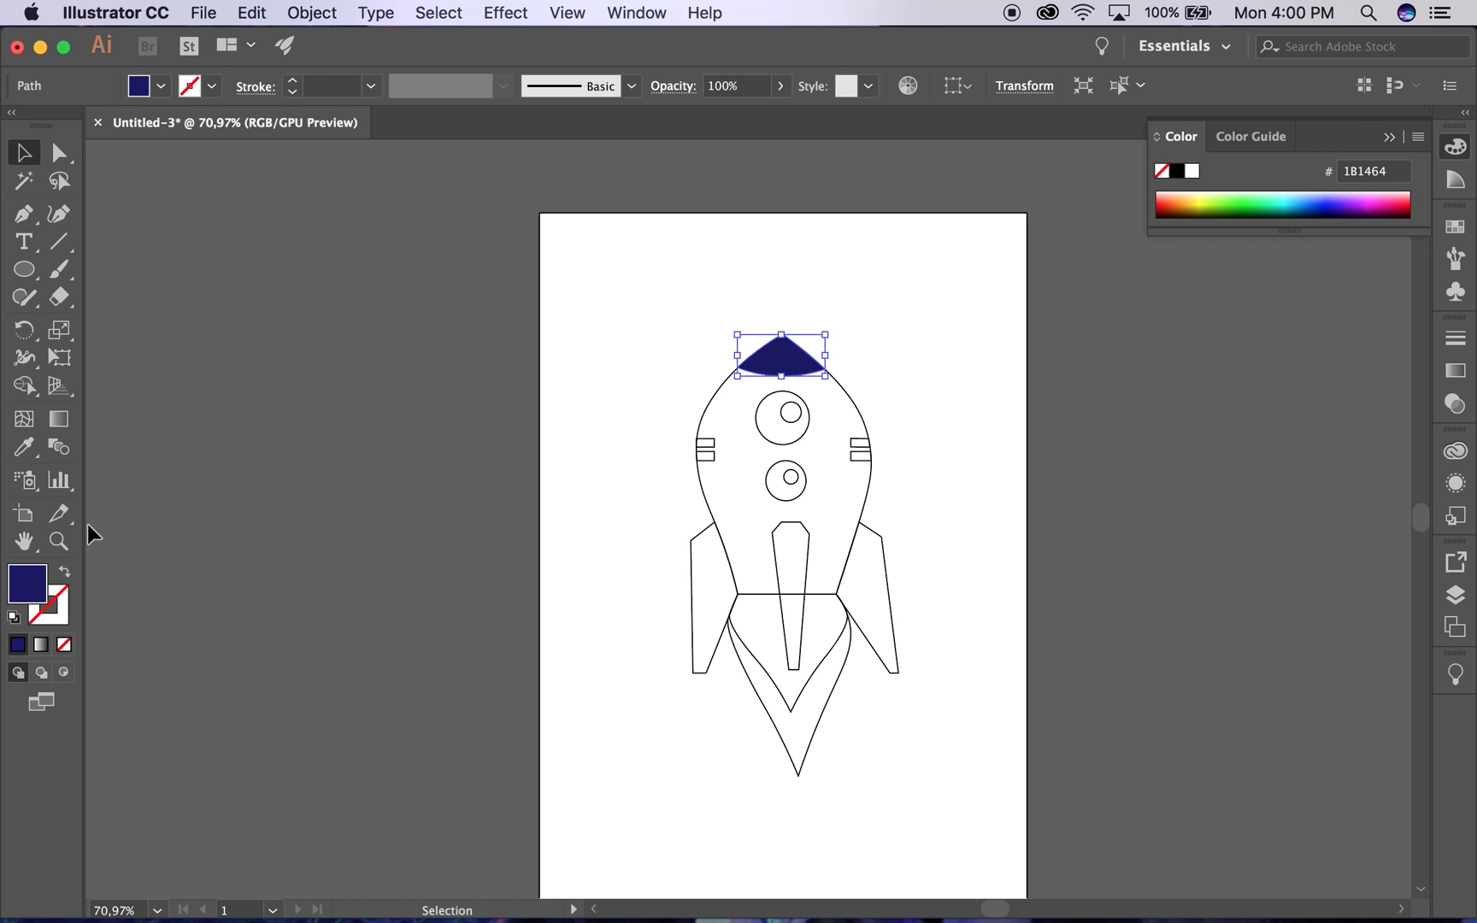
# Step: Apply a linear white, dark blue and black gradient to the nose cone, with the blue stop about two-thirds along and adjusted midpoints
pyautogui.click(59, 420)
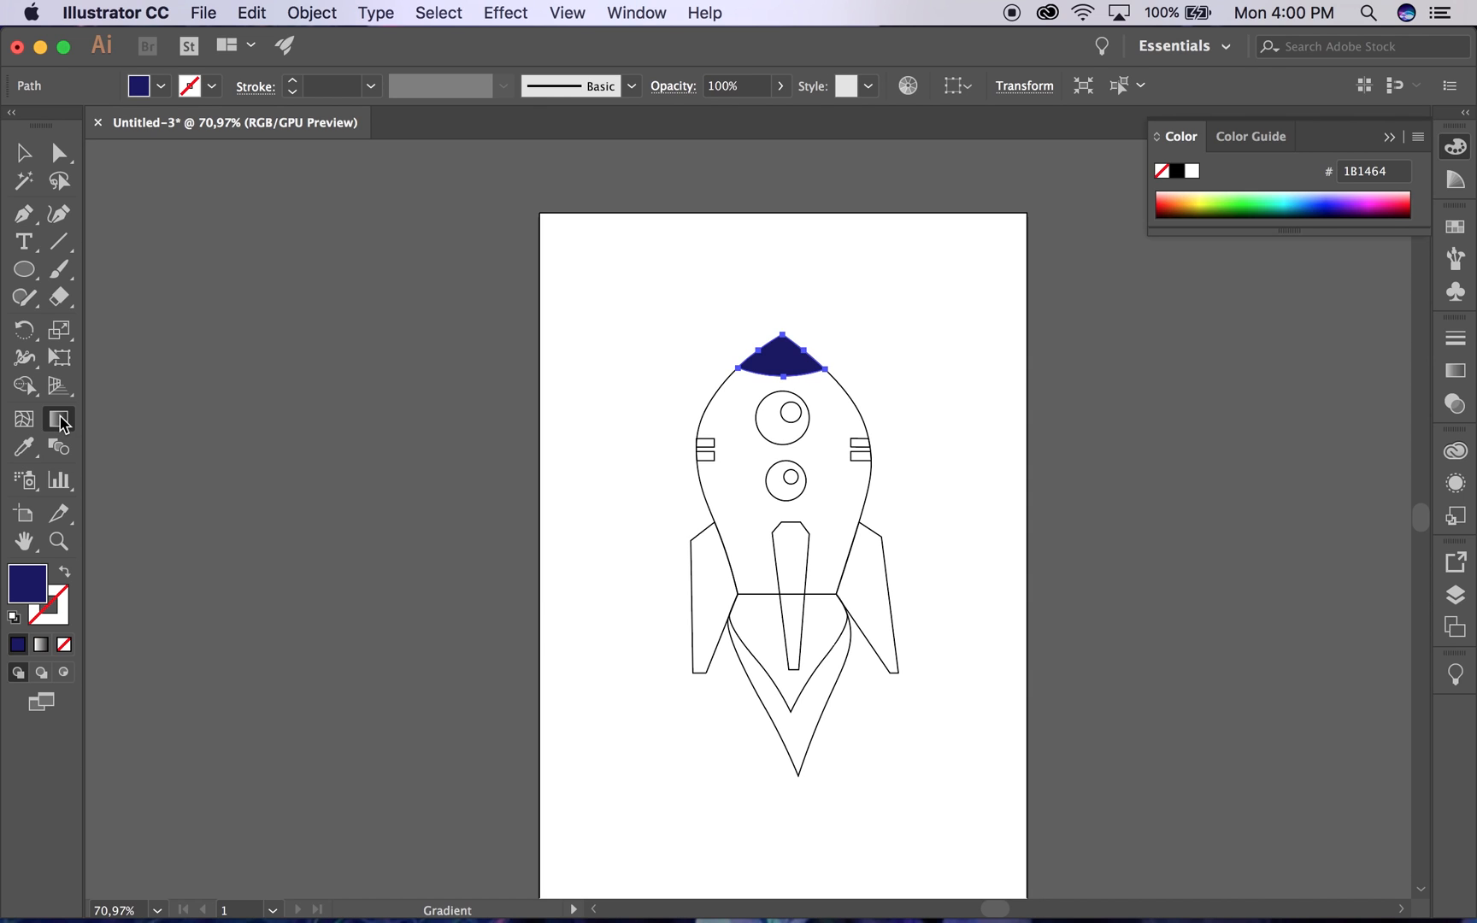
pyautogui.doubleClick(60, 422)
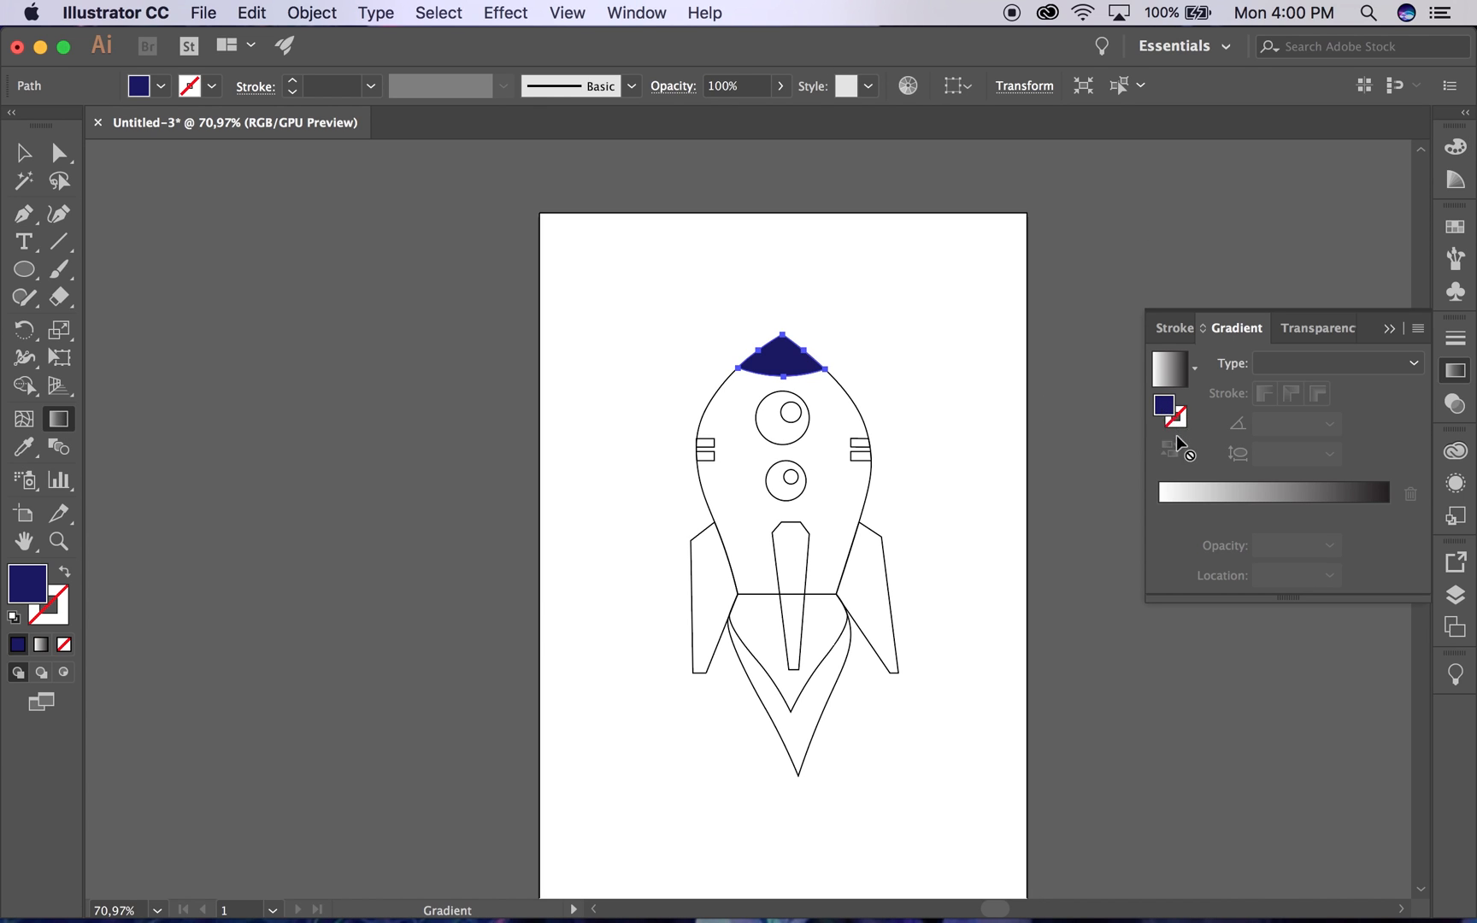
pyautogui.click(1194, 493)
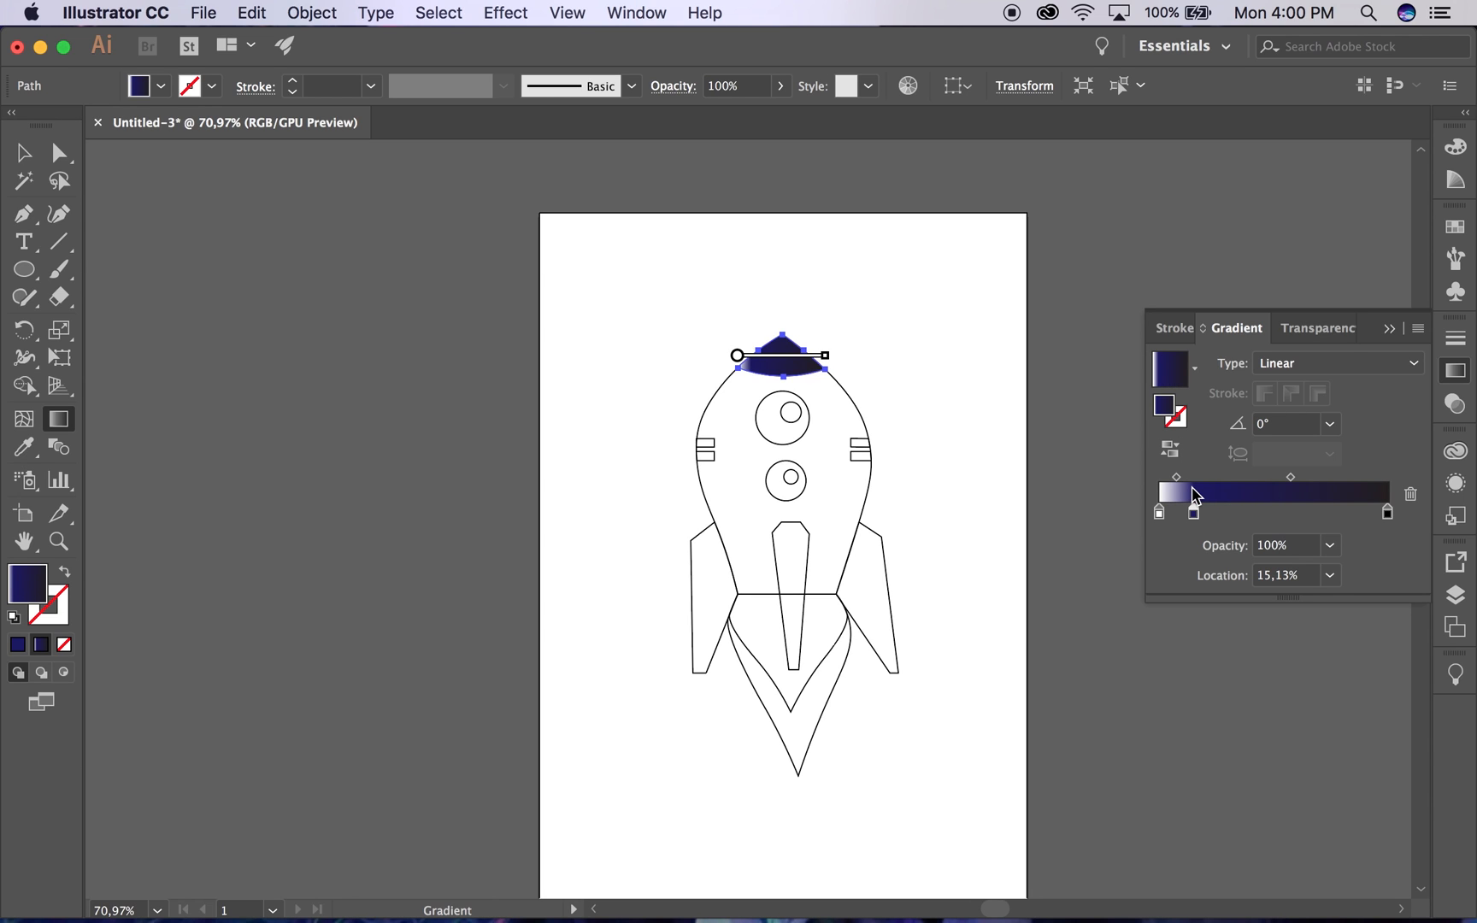
pyautogui.moveTo(1194, 513); pyautogui.dragTo(1317, 513)
pyautogui.moveTo(1241, 477); pyautogui.dragTo(1196, 479)
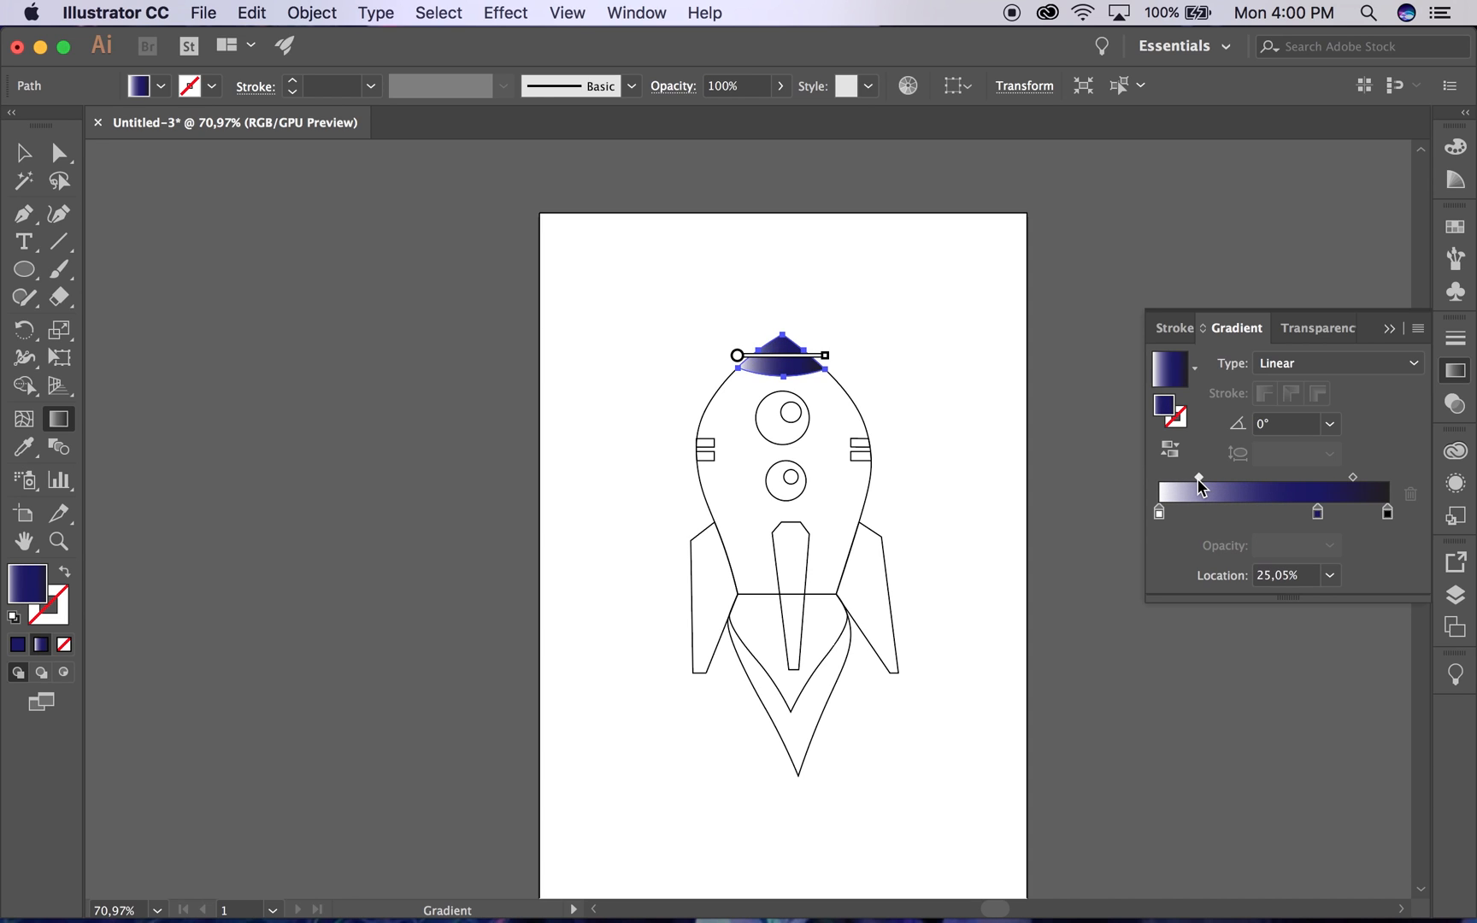
pyautogui.moveTo(1353, 477); pyautogui.dragTo(1374, 486)
# Step: Set the nose cone gradient's angle to -90° and its white-to-blue midpoint to about 41%
pyautogui.click(1330, 424)
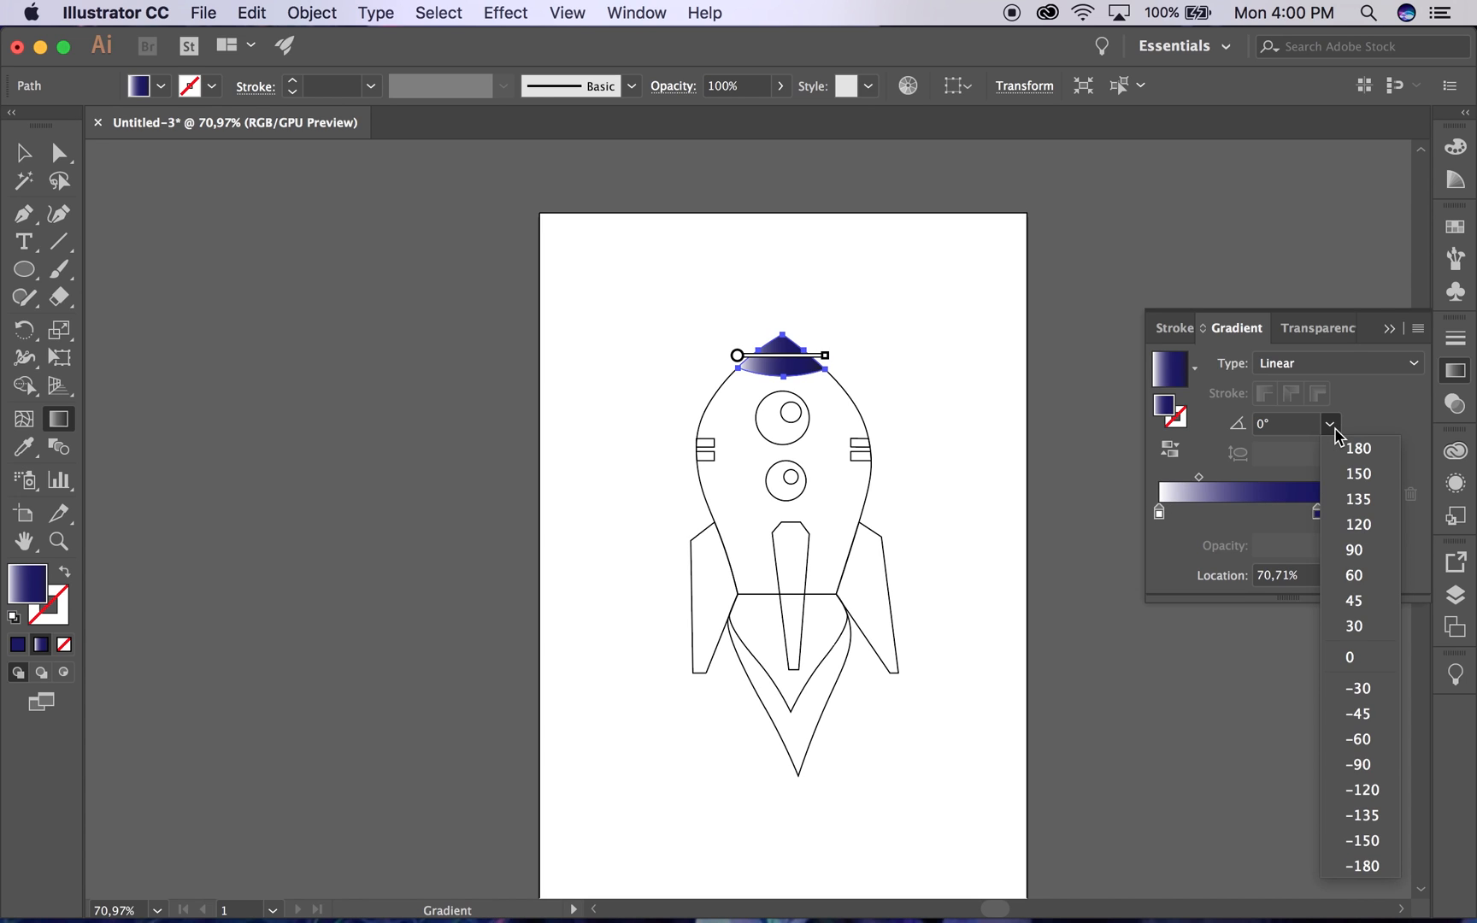
pyautogui.click(1360, 524)
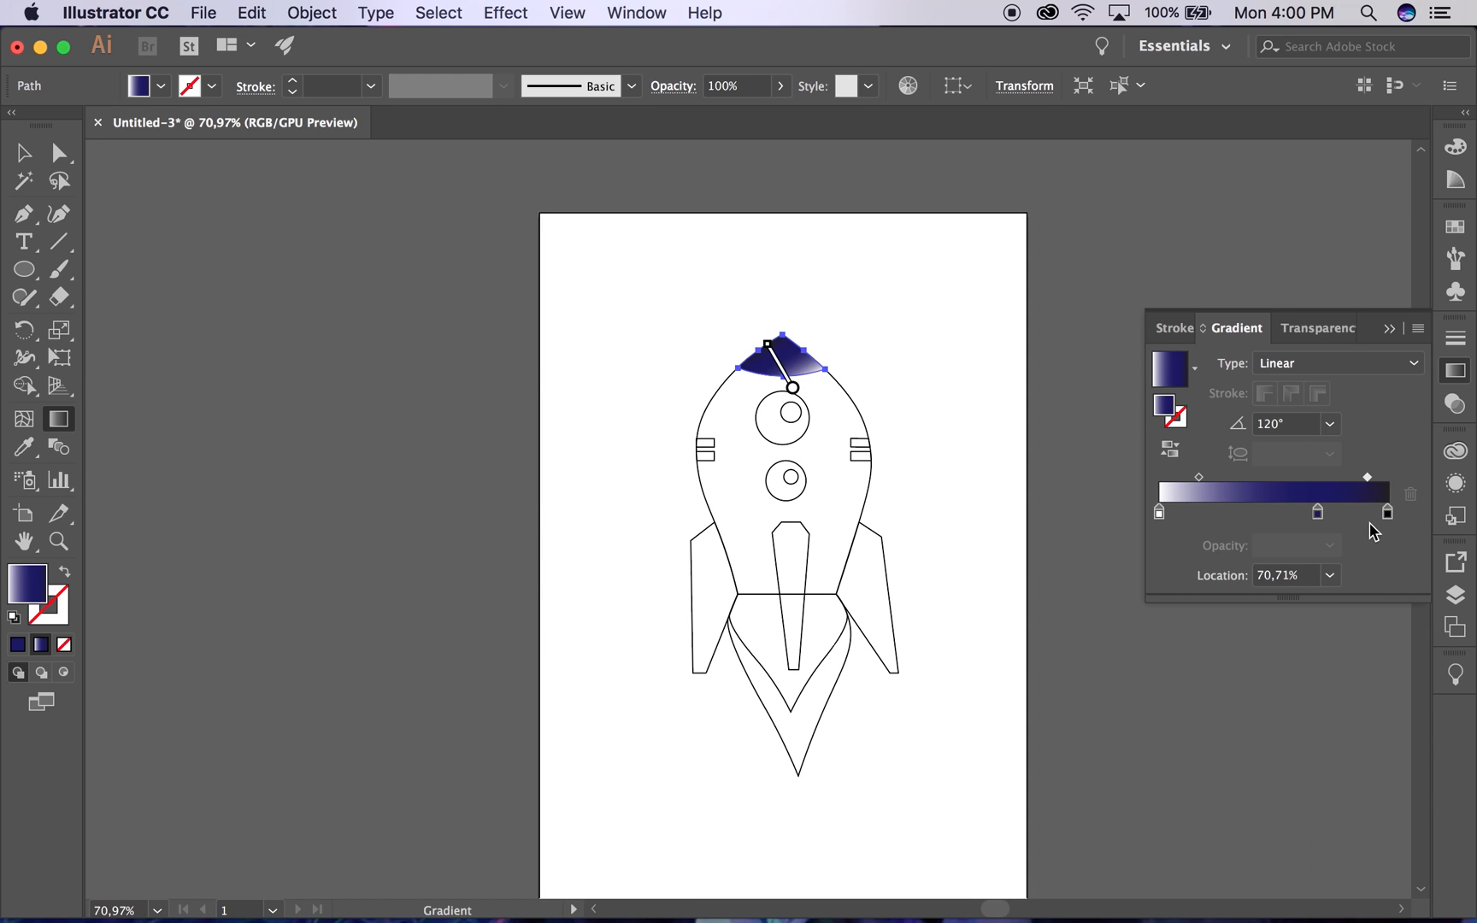
pyautogui.click(1330, 424)
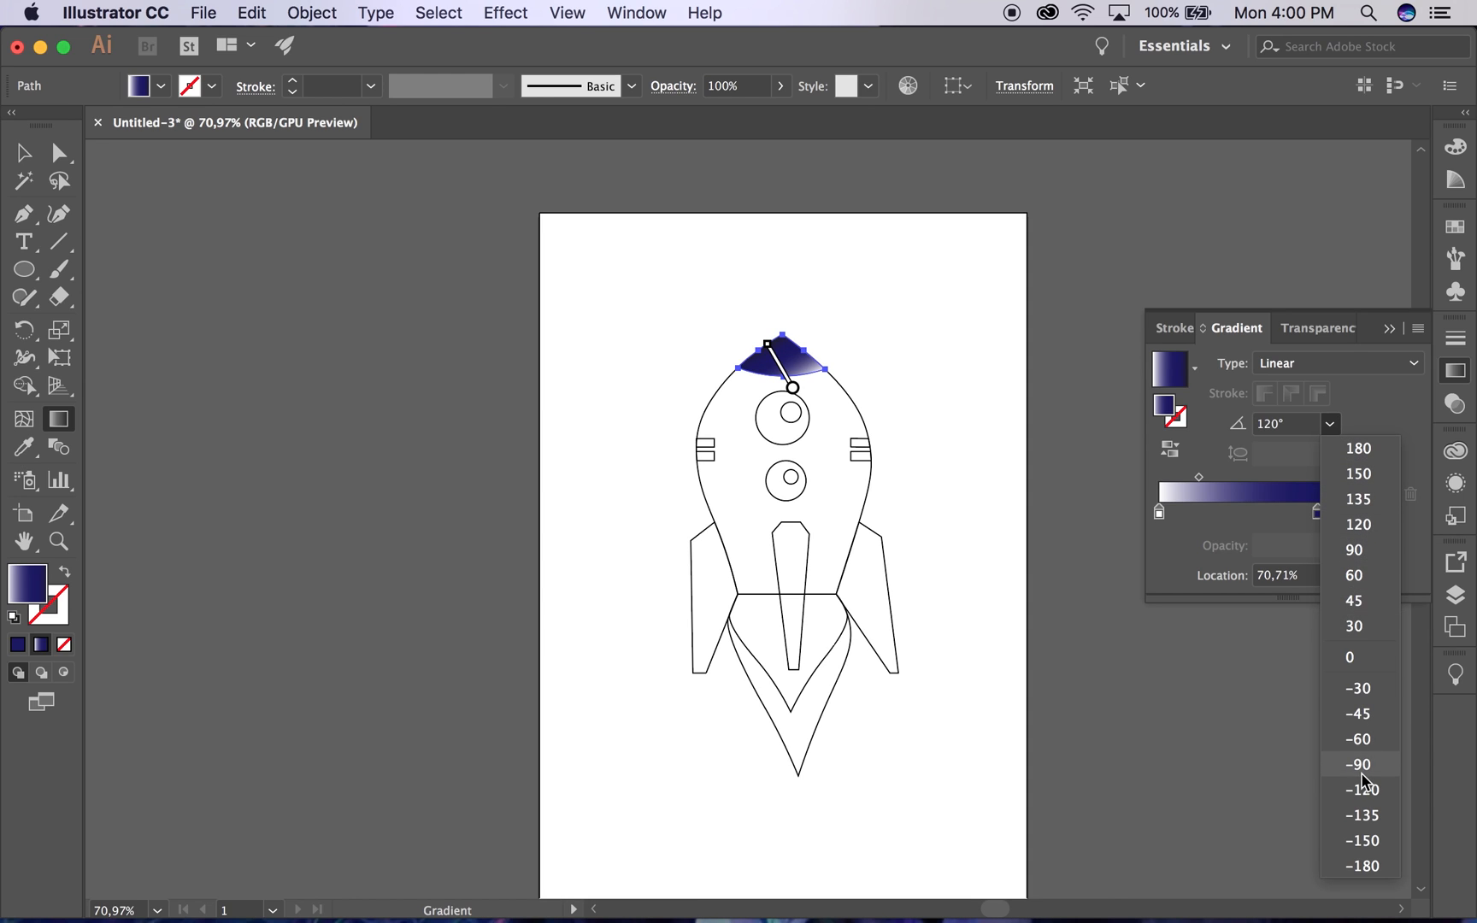
pyautogui.click(1364, 790)
pyautogui.click(1330, 424)
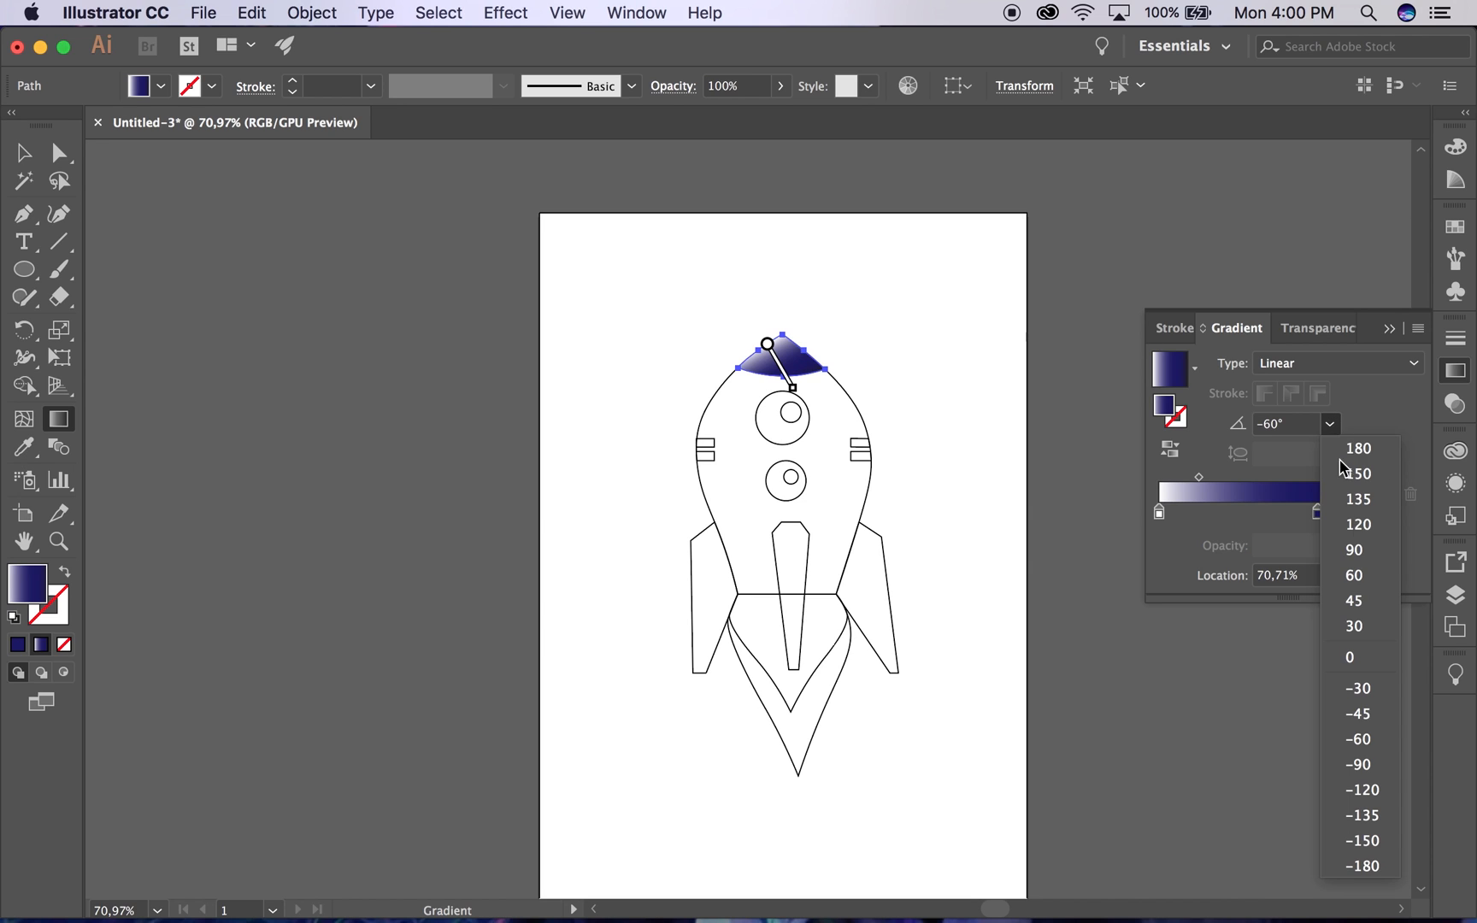
pyautogui.click(1354, 761)
pyautogui.moveTo(1198, 477); pyautogui.dragTo(1226, 477)
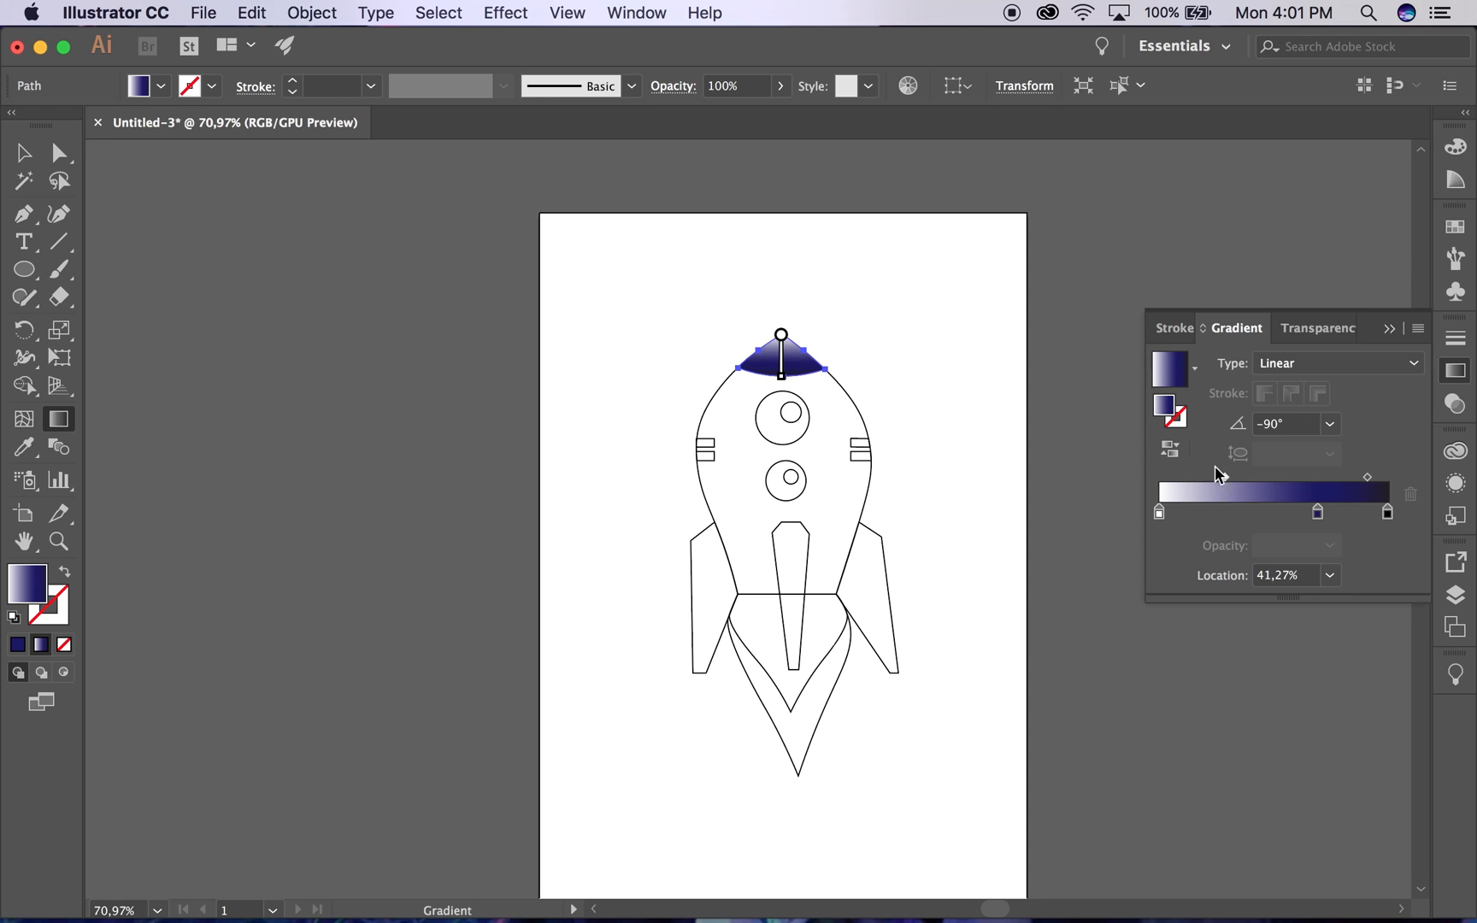
pyautogui.click(23, 156)
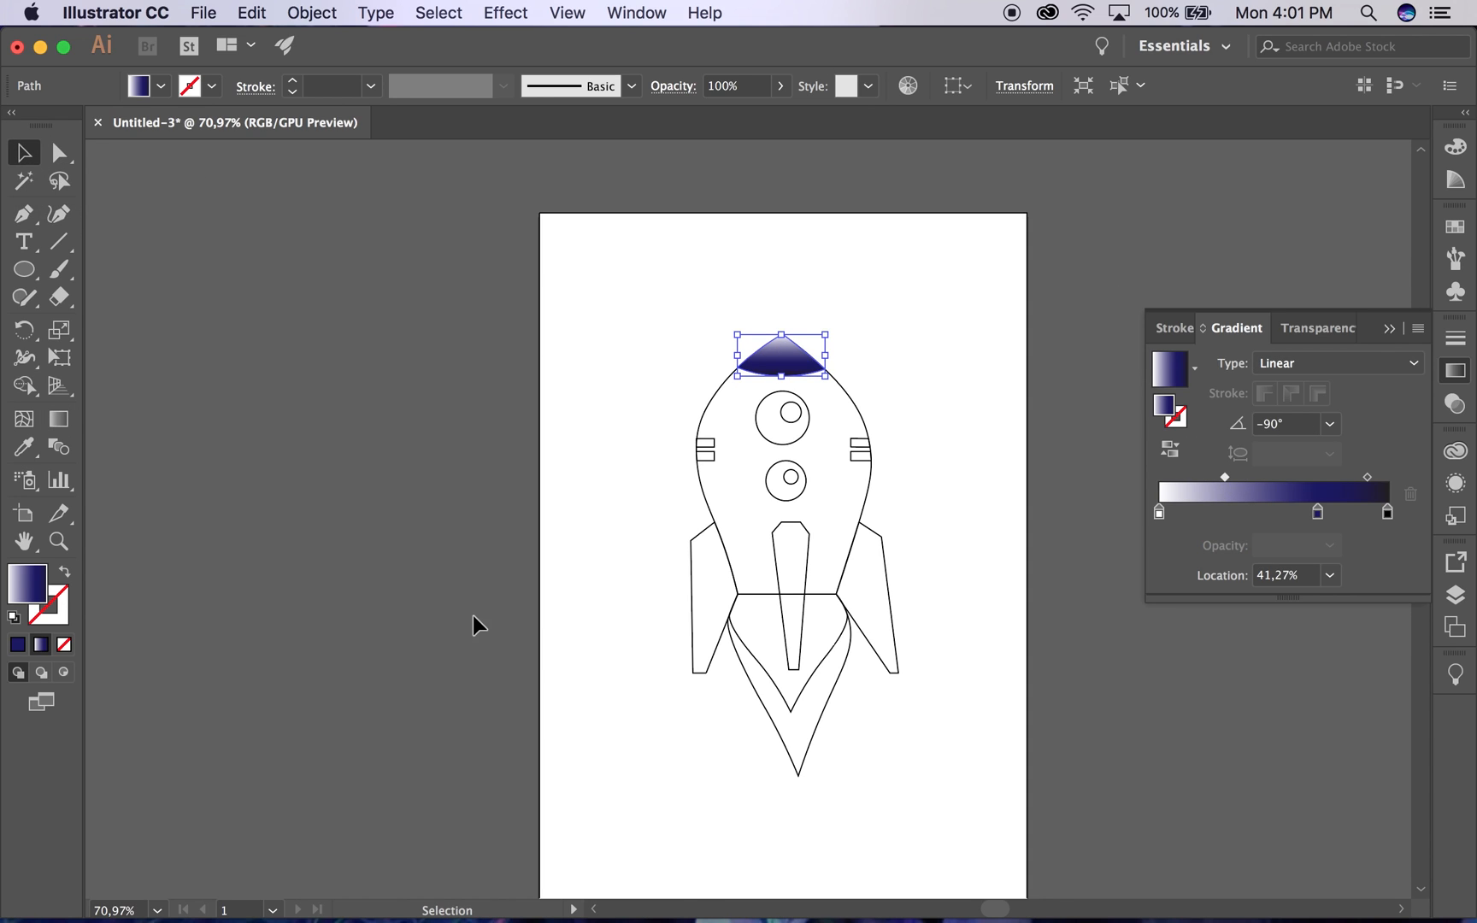
# Step: Select the rocket body and fill it with the White, Black linear gradient preset
pyautogui.click(710, 515)
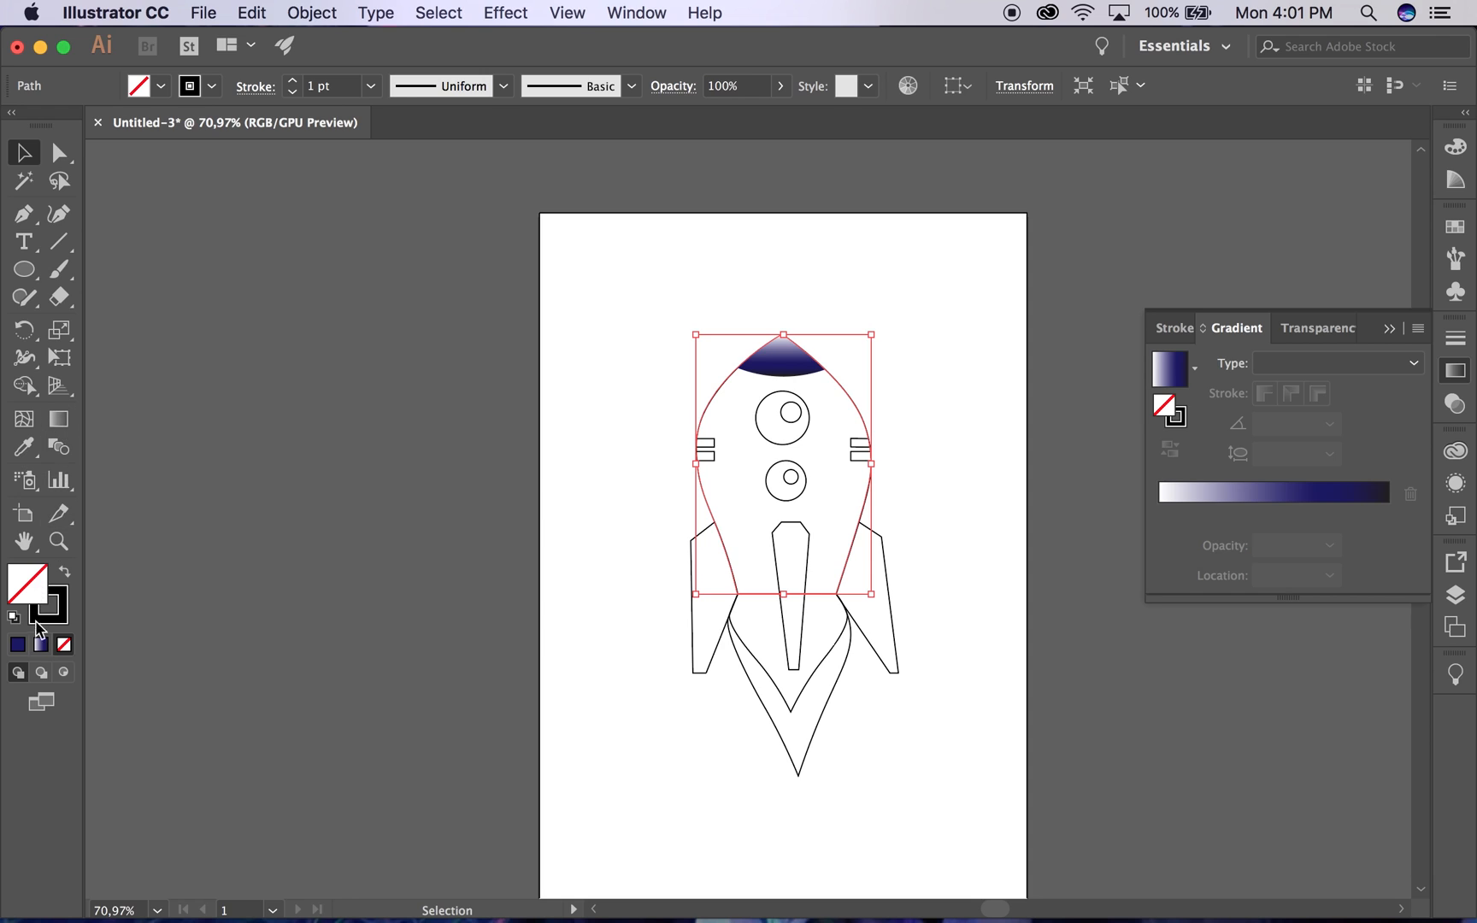
pyautogui.click(41, 646)
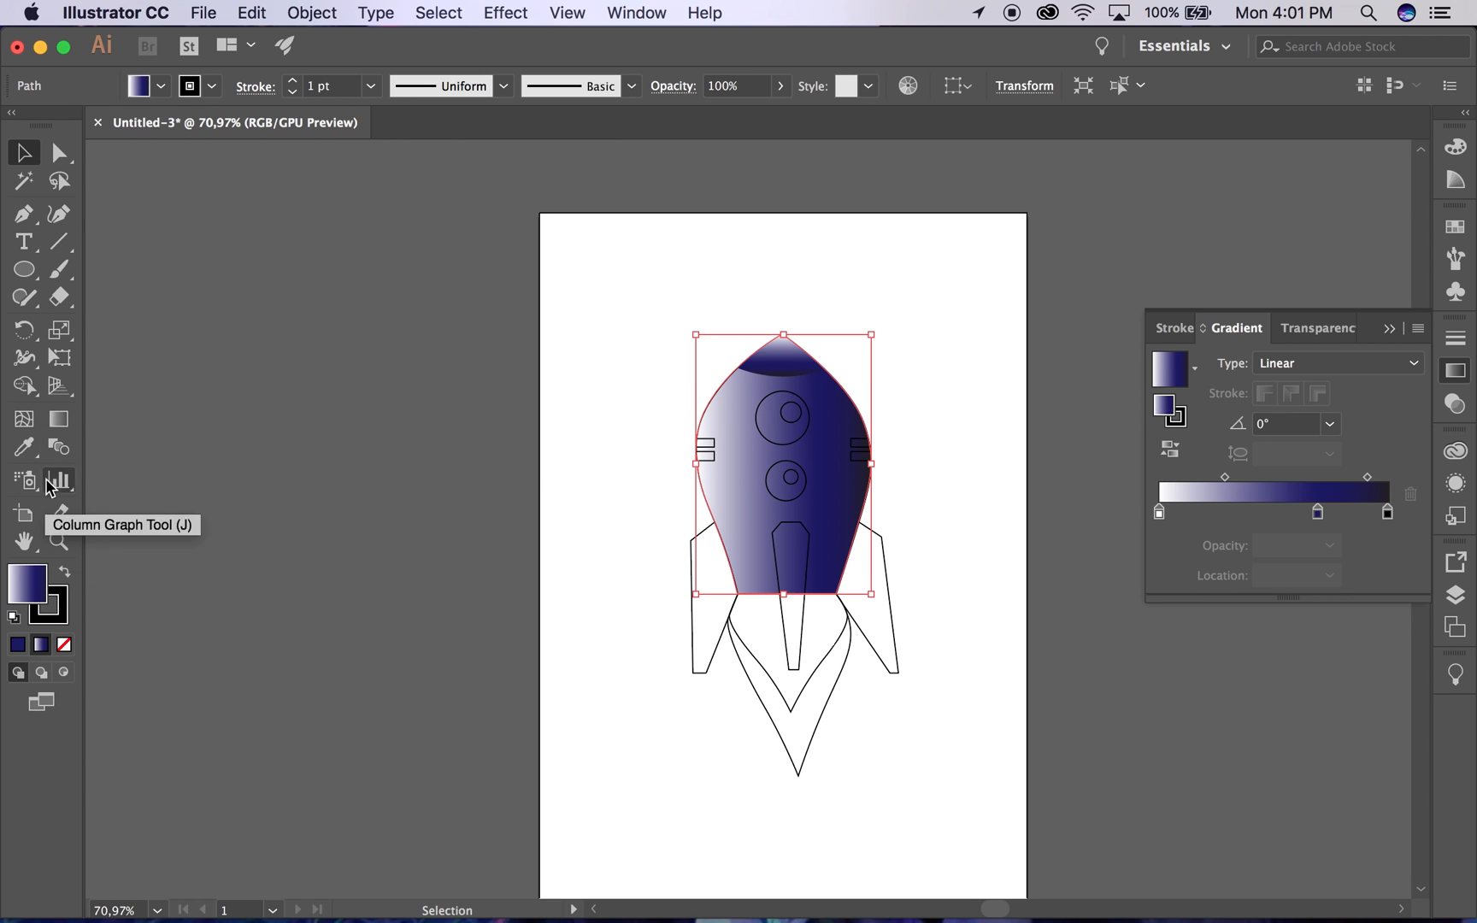
pyautogui.click(1199, 373)
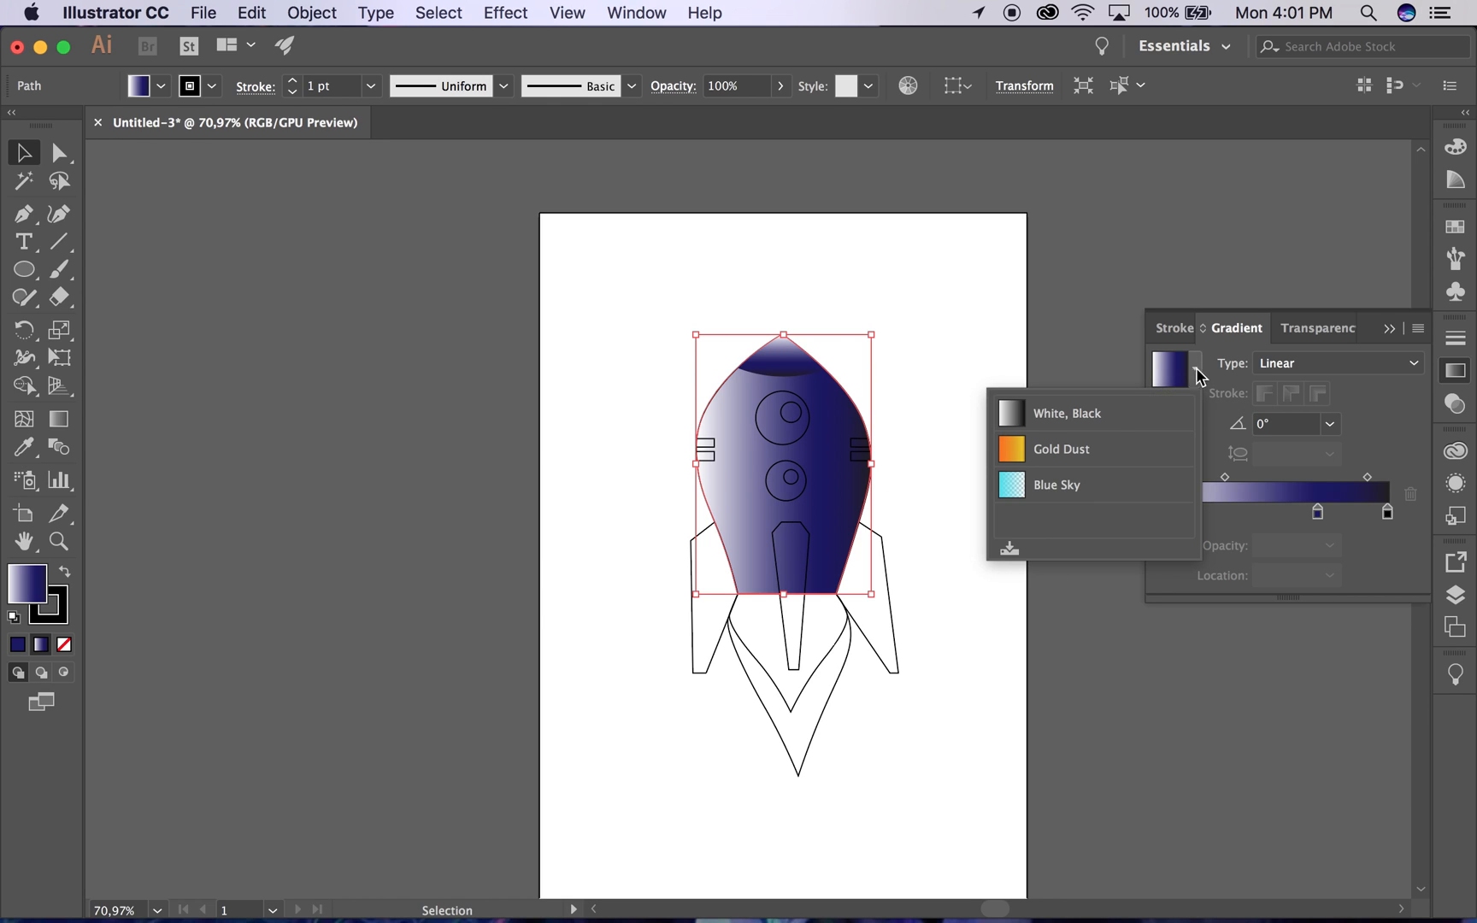
pyautogui.click(1100, 413)
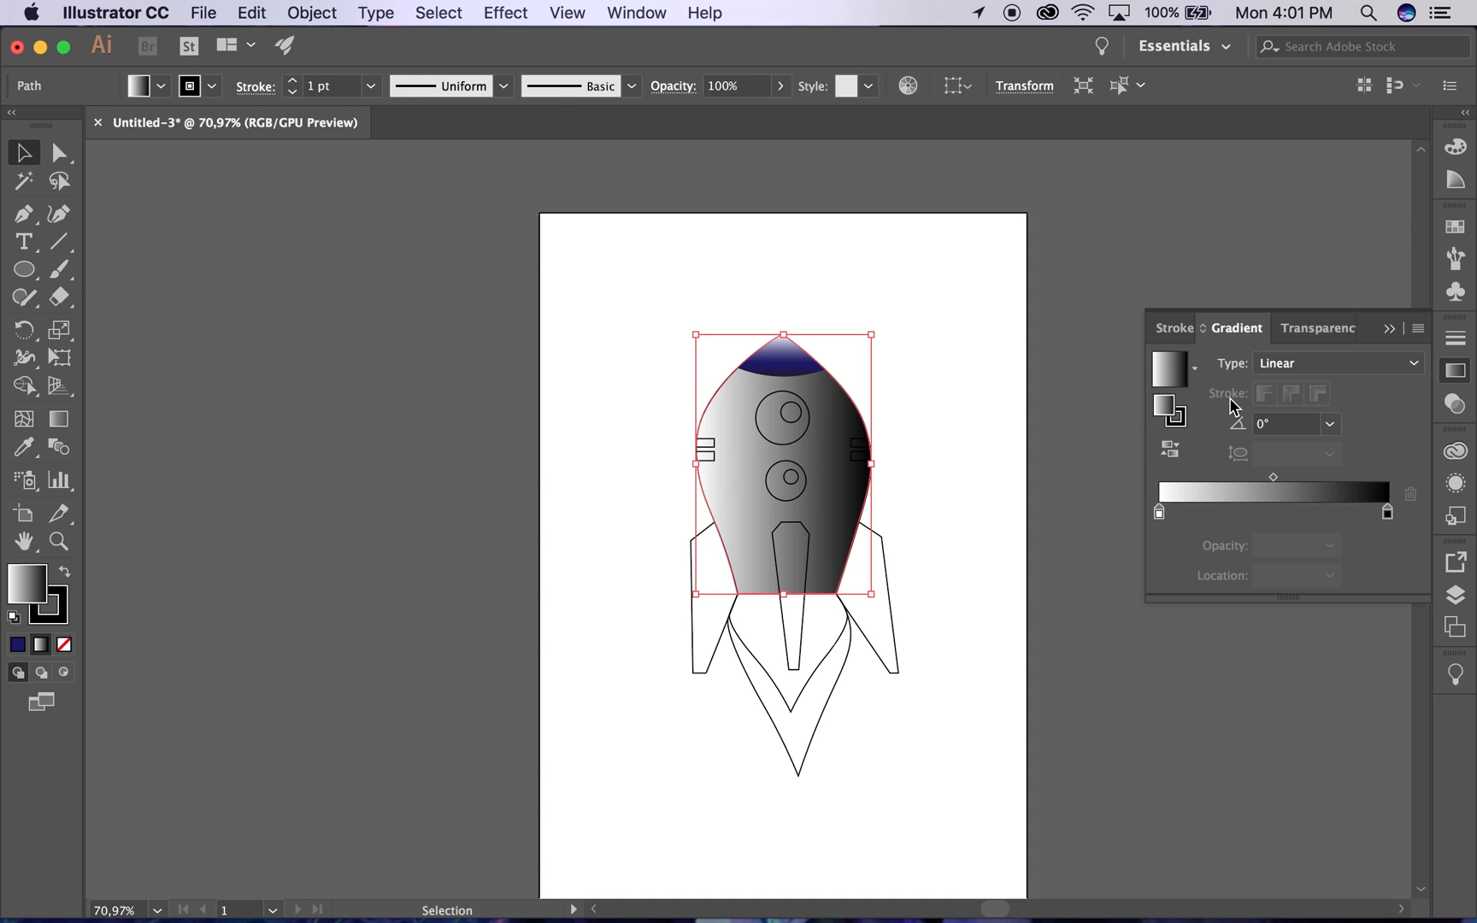
# Step: Fill the rocket body with the medium blue swatch and add that blue as a stop in the white-to-black gradient
pyautogui.click(161, 85)
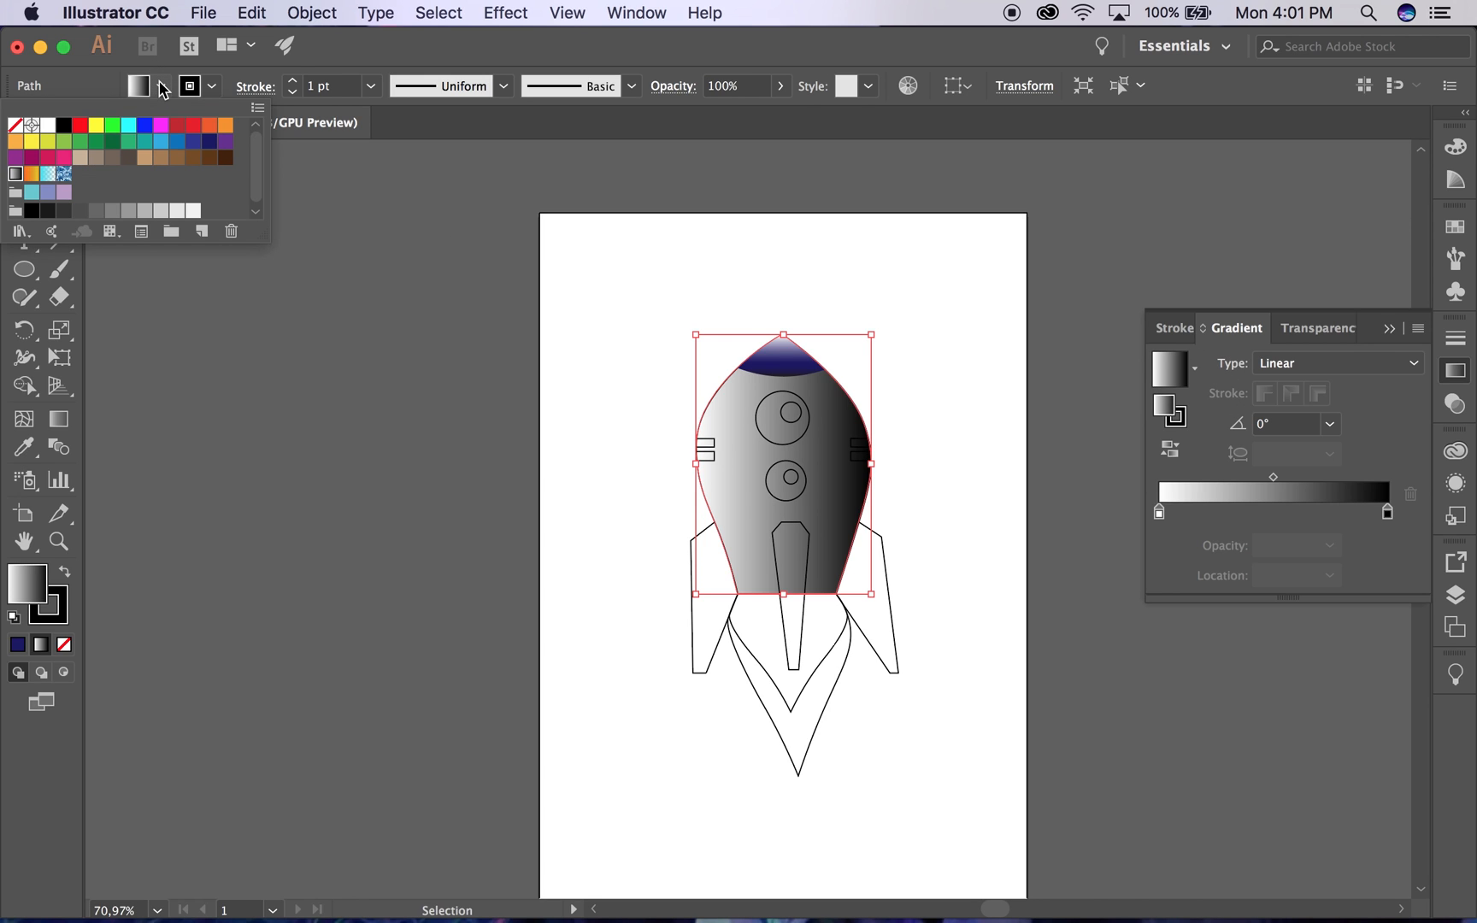
pyautogui.click(178, 143)
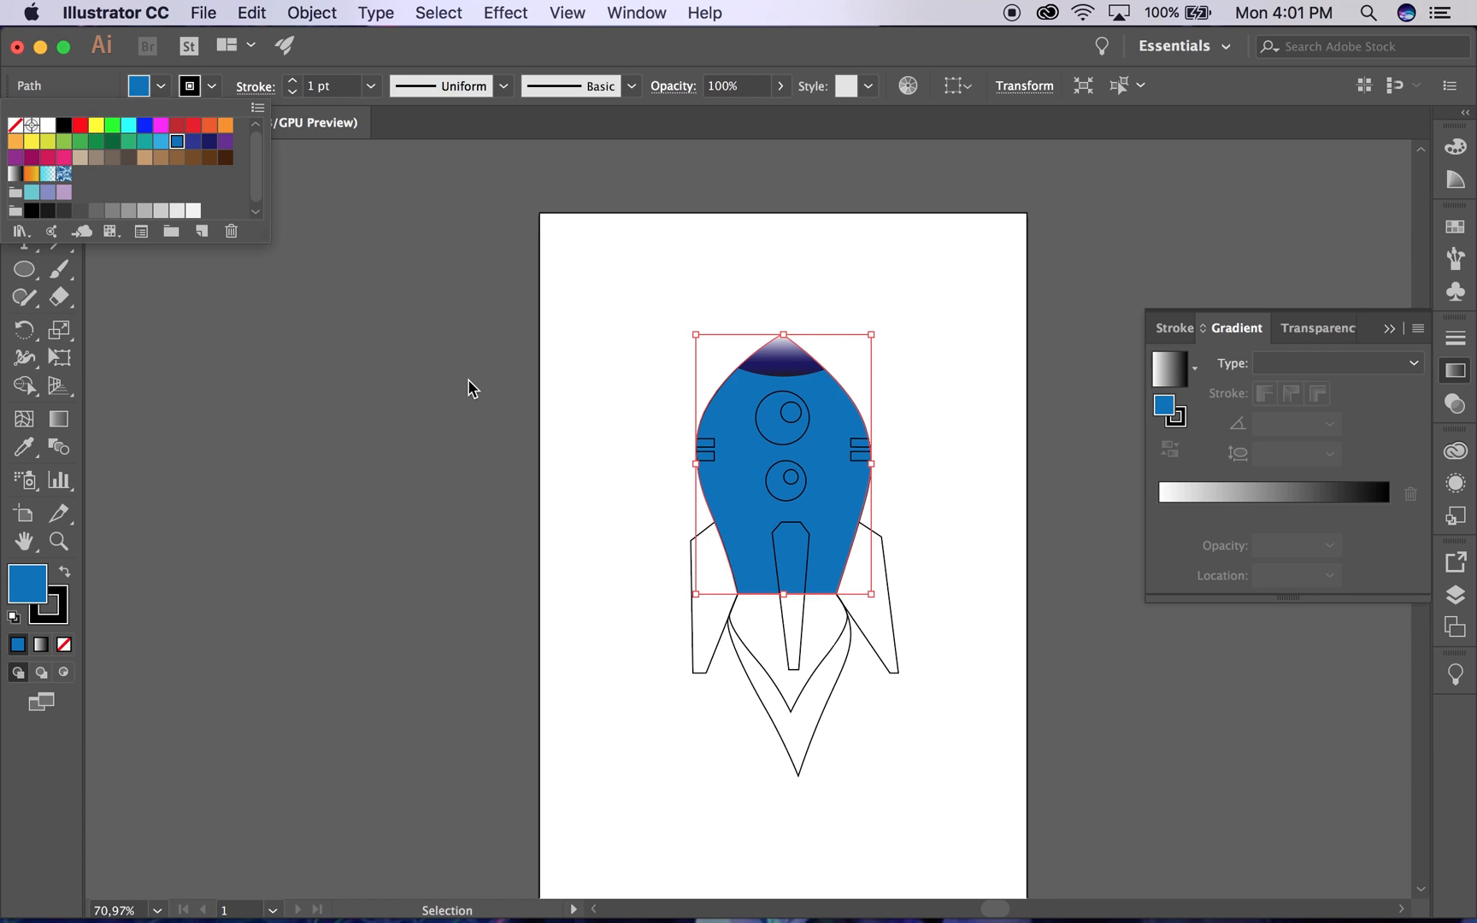
pyautogui.click(1168, 411)
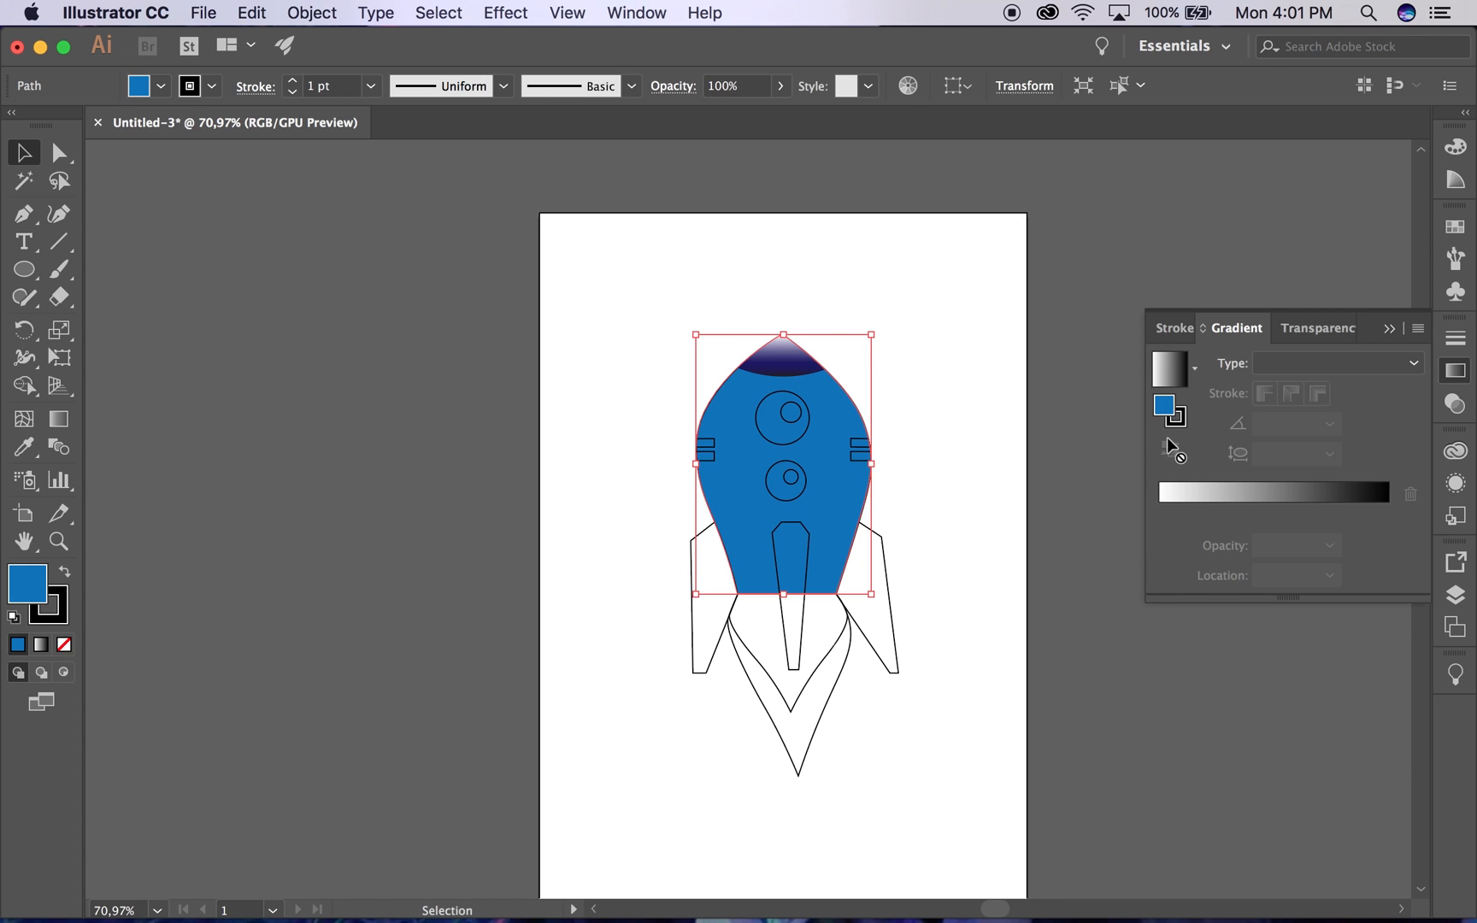
pyautogui.click(1195, 511)
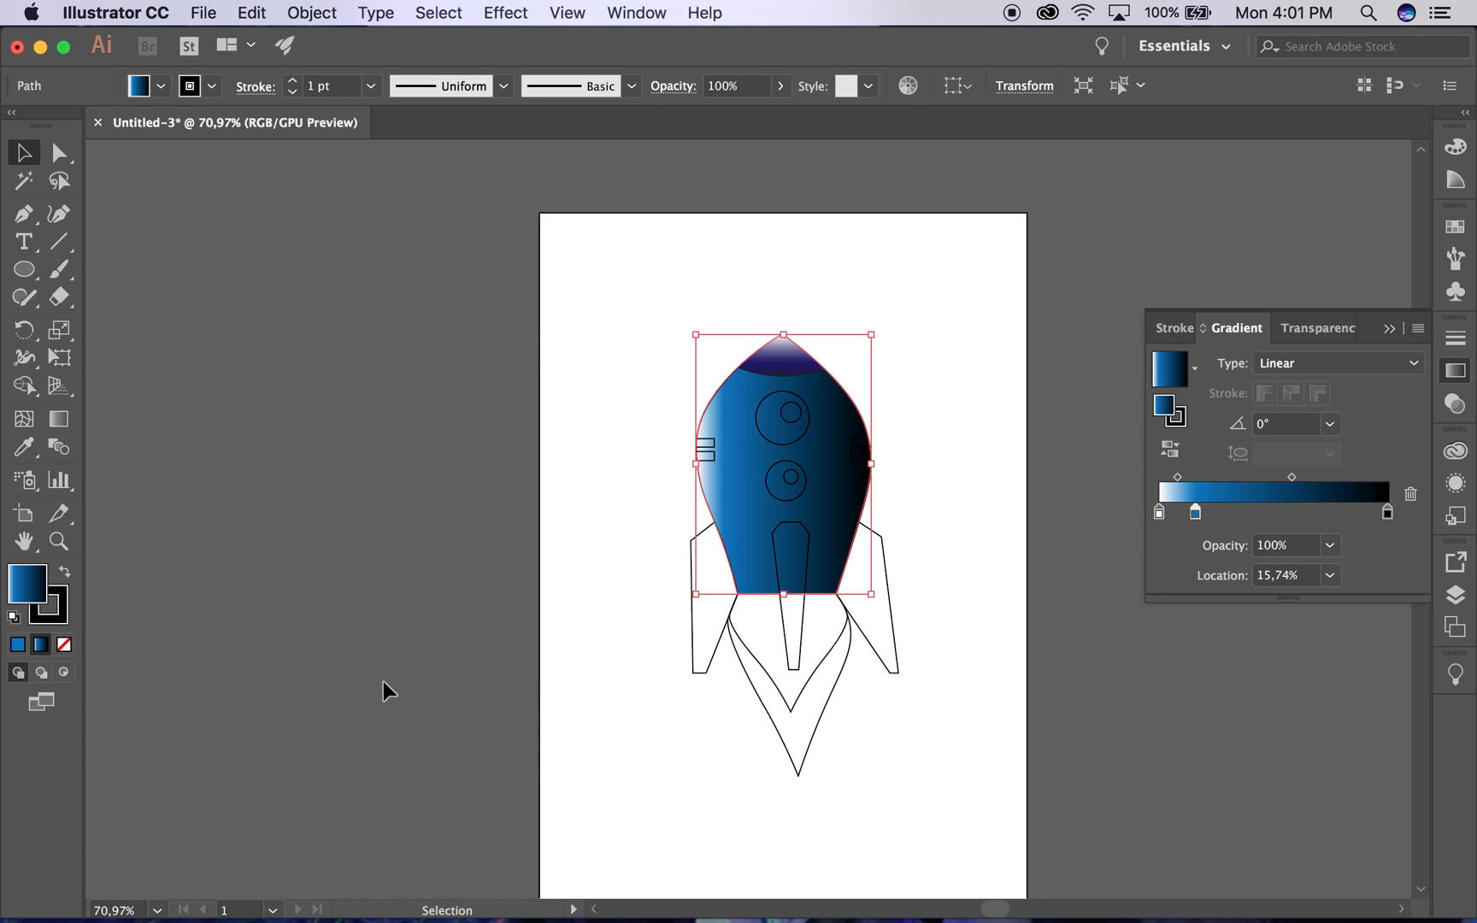
# Step: Remove the rocket body's stroke and make its fill active again
pyautogui.click(40, 607)
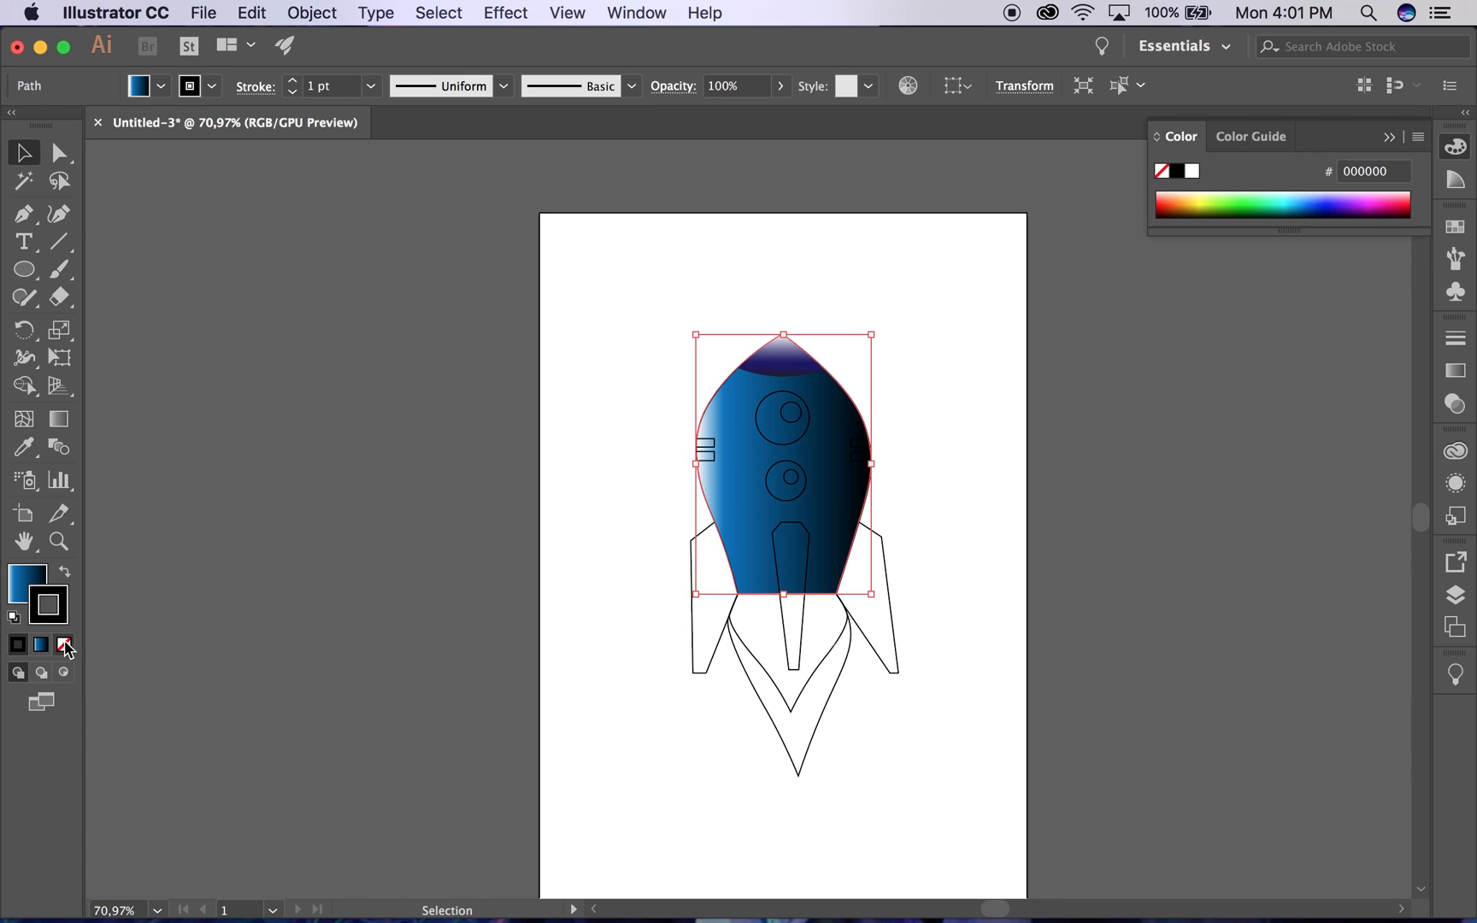
pyautogui.click(64, 646)
pyautogui.click(26, 583)
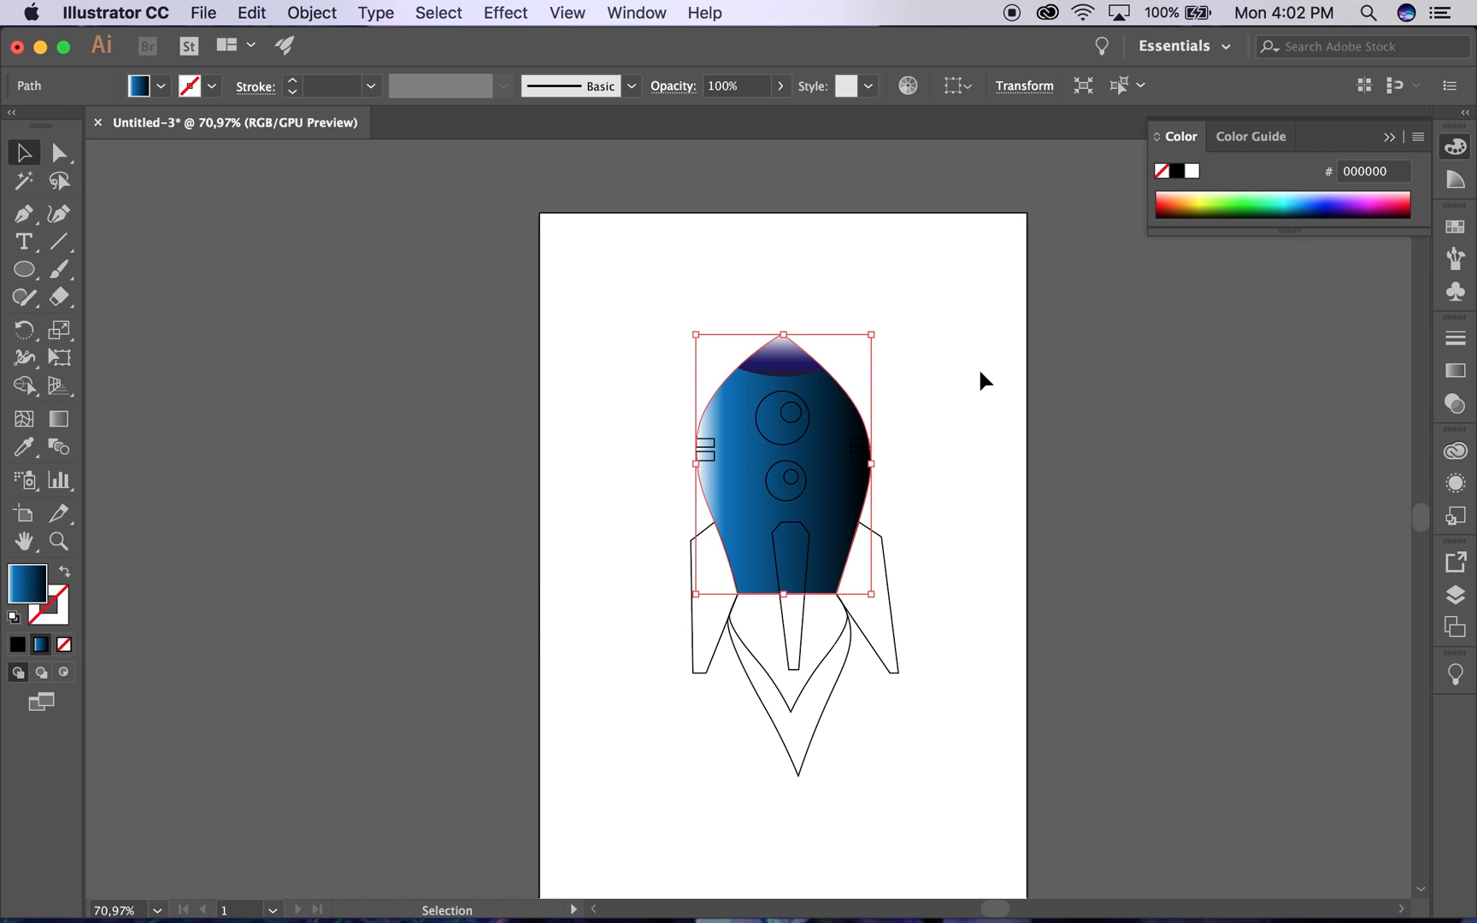
# Step: Shift the body gradient's blue stop to about 40% and its blue-to-black midpoint to about 69%, and set the angle to -90°
pyautogui.press('g')
pyautogui.moveTo(1197, 516); pyautogui.dragTo(1185, 480)
pyautogui.moveTo(1320, 478); pyautogui.dragTo(1346, 483)
pyautogui.click(1330, 424)
pyautogui.click(1361, 762)
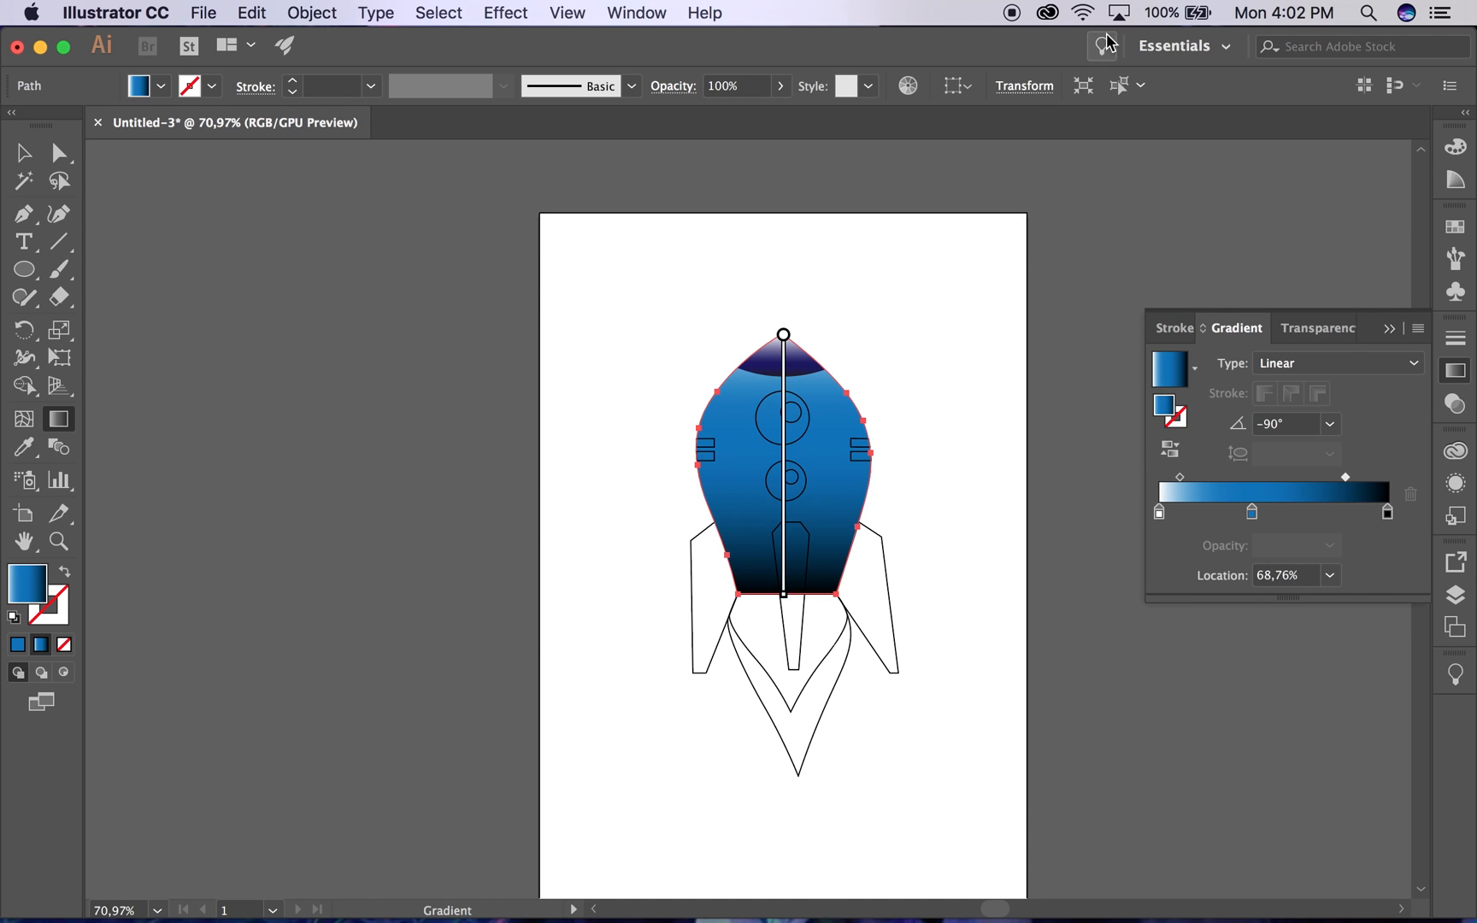
pyautogui.click(23, 153)
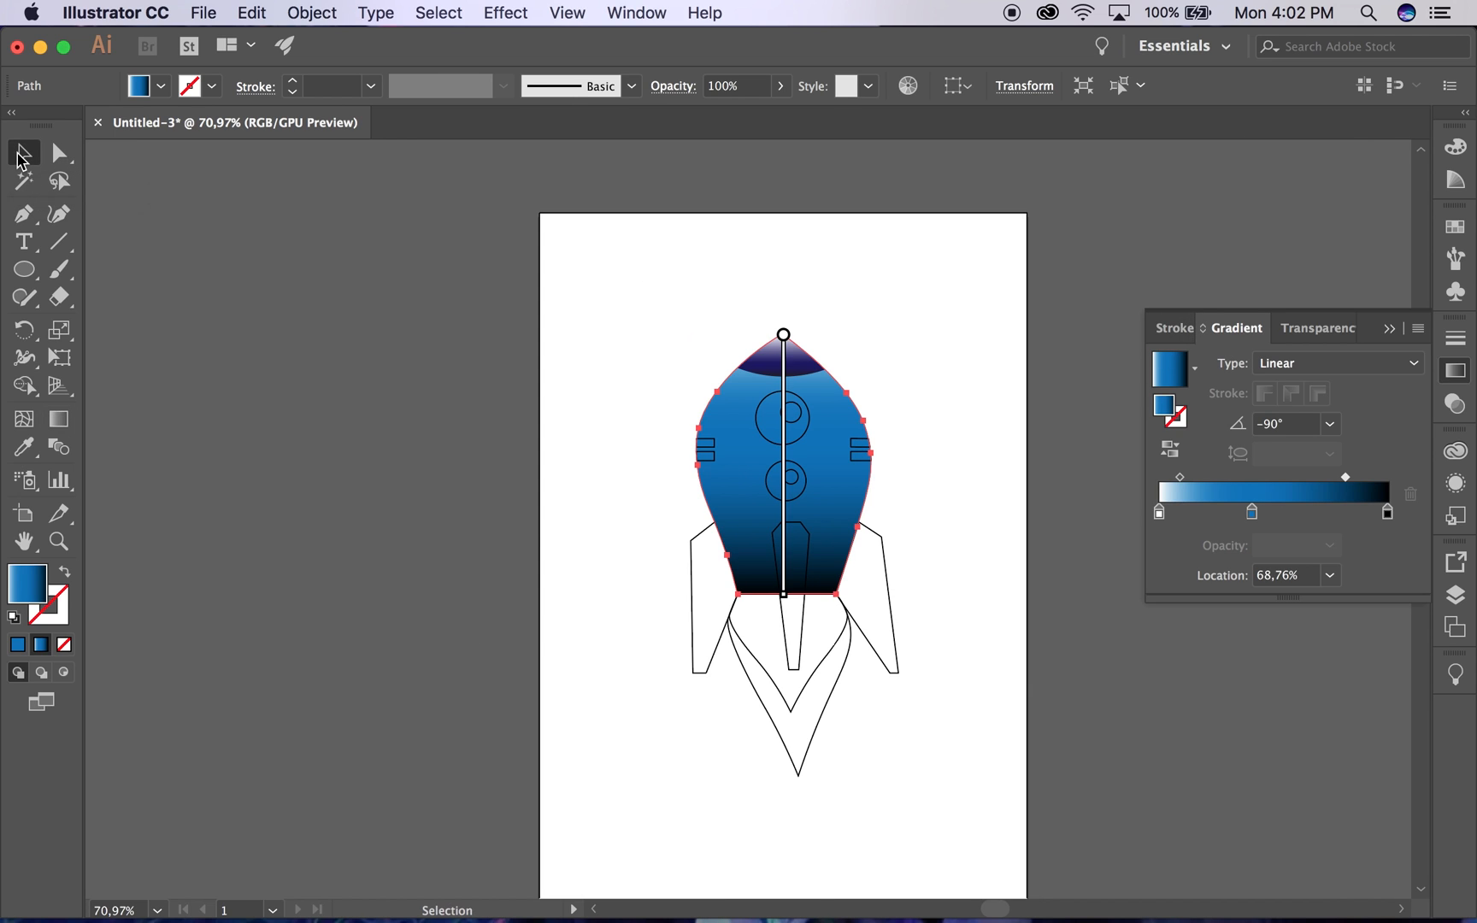
# Step: Remove the left fin's stroke and fill the fin with the White, Black linear gradient preset
pyautogui.click(690, 652)
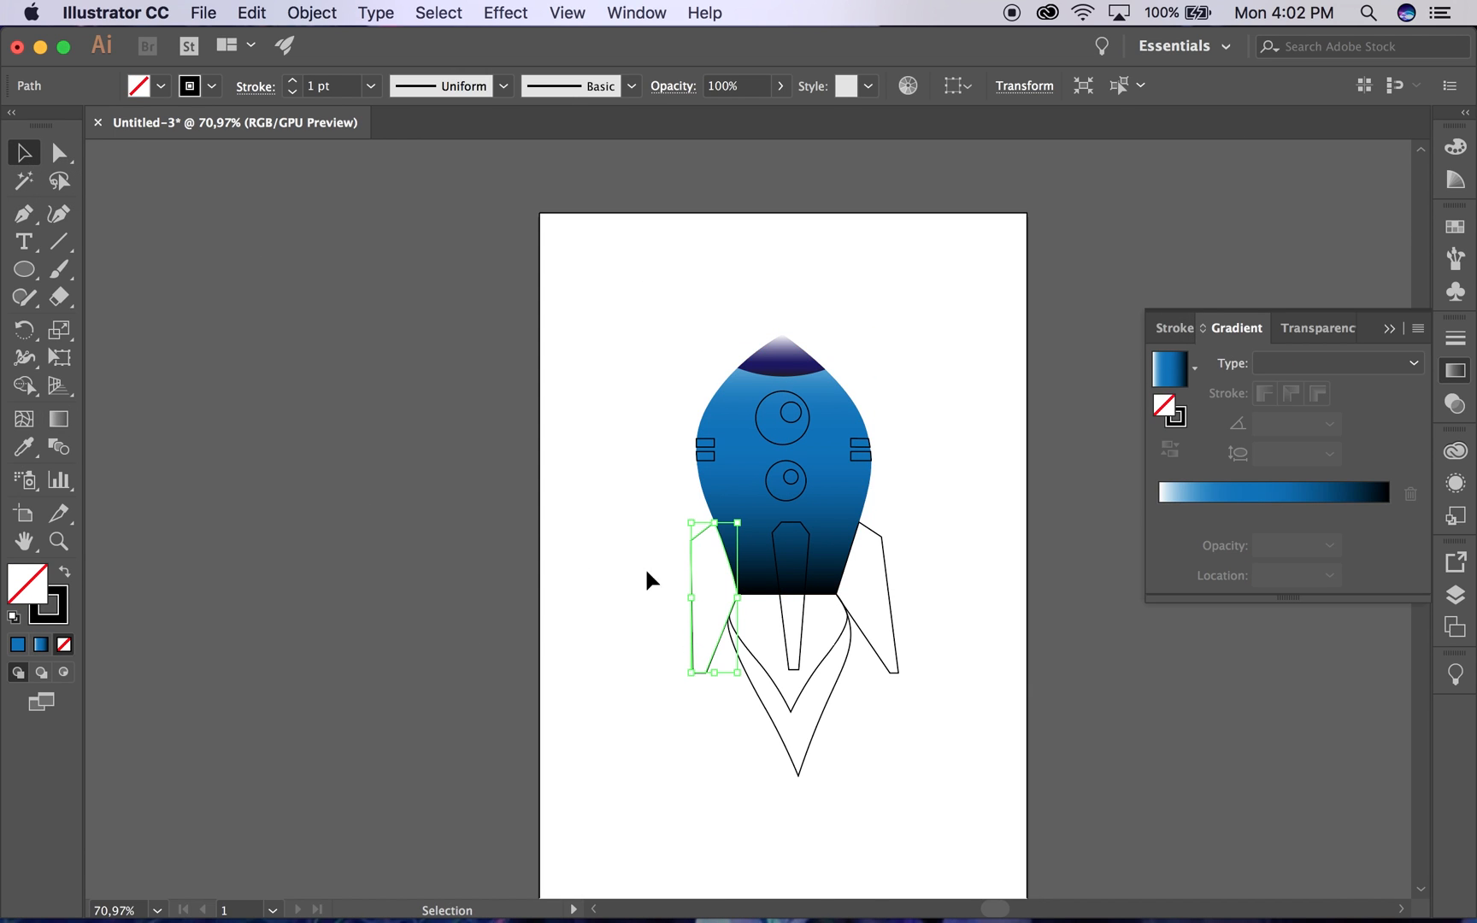
pyautogui.click(57, 618)
pyautogui.click(64, 644)
pyautogui.click(19, 586)
pyautogui.click(40, 645)
pyautogui.click(1195, 370)
pyautogui.click(1104, 406)
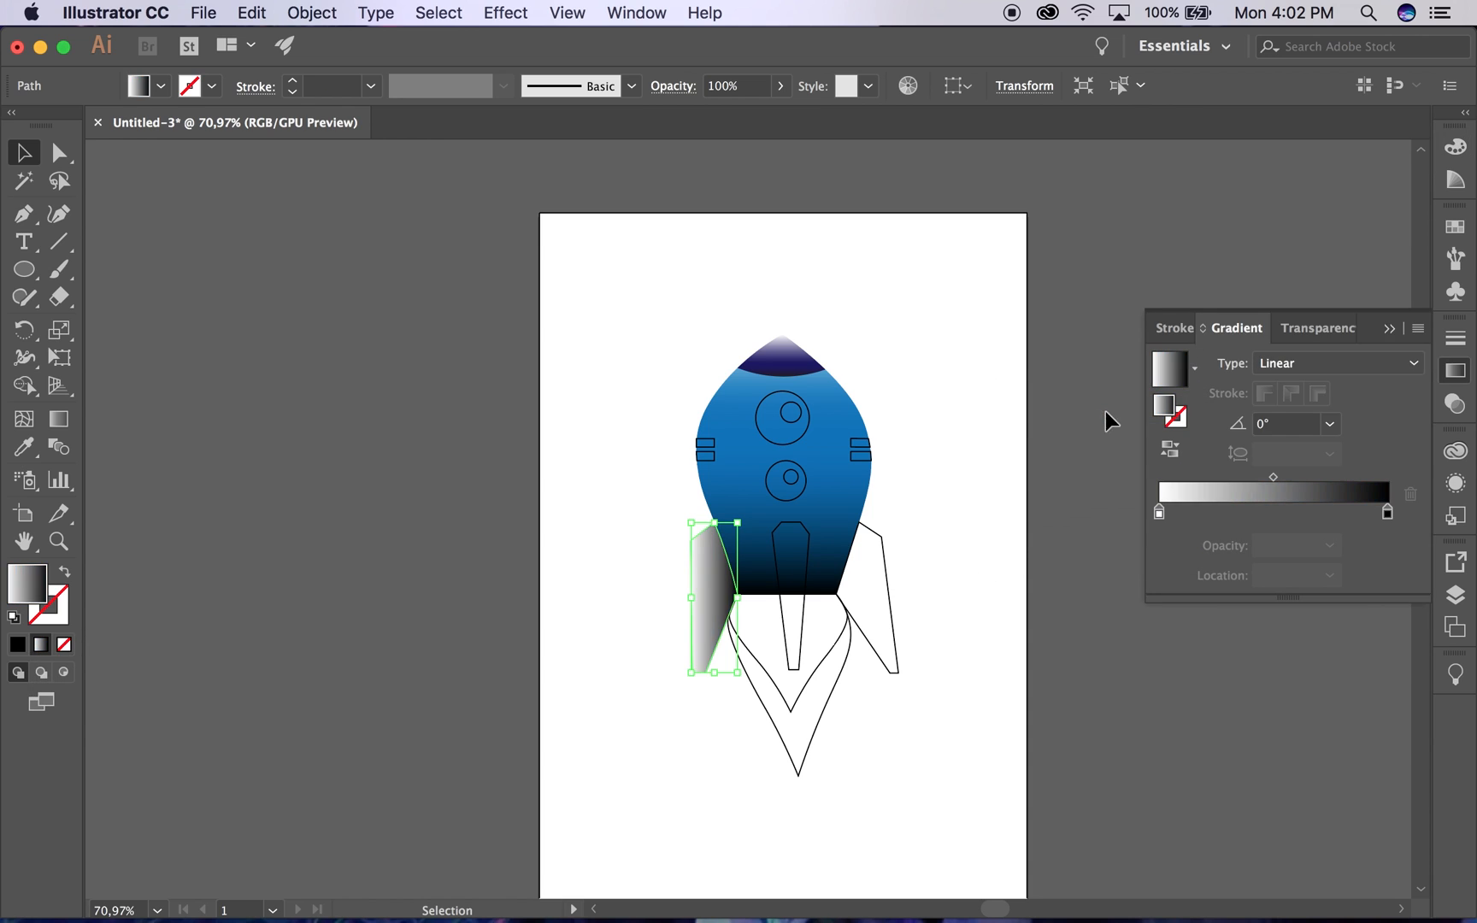
# Step: Add the dark blue swatch as a middle stop in the left fin's gradient and set the white-to-blue midpoint to 13%
pyautogui.click(161, 88)
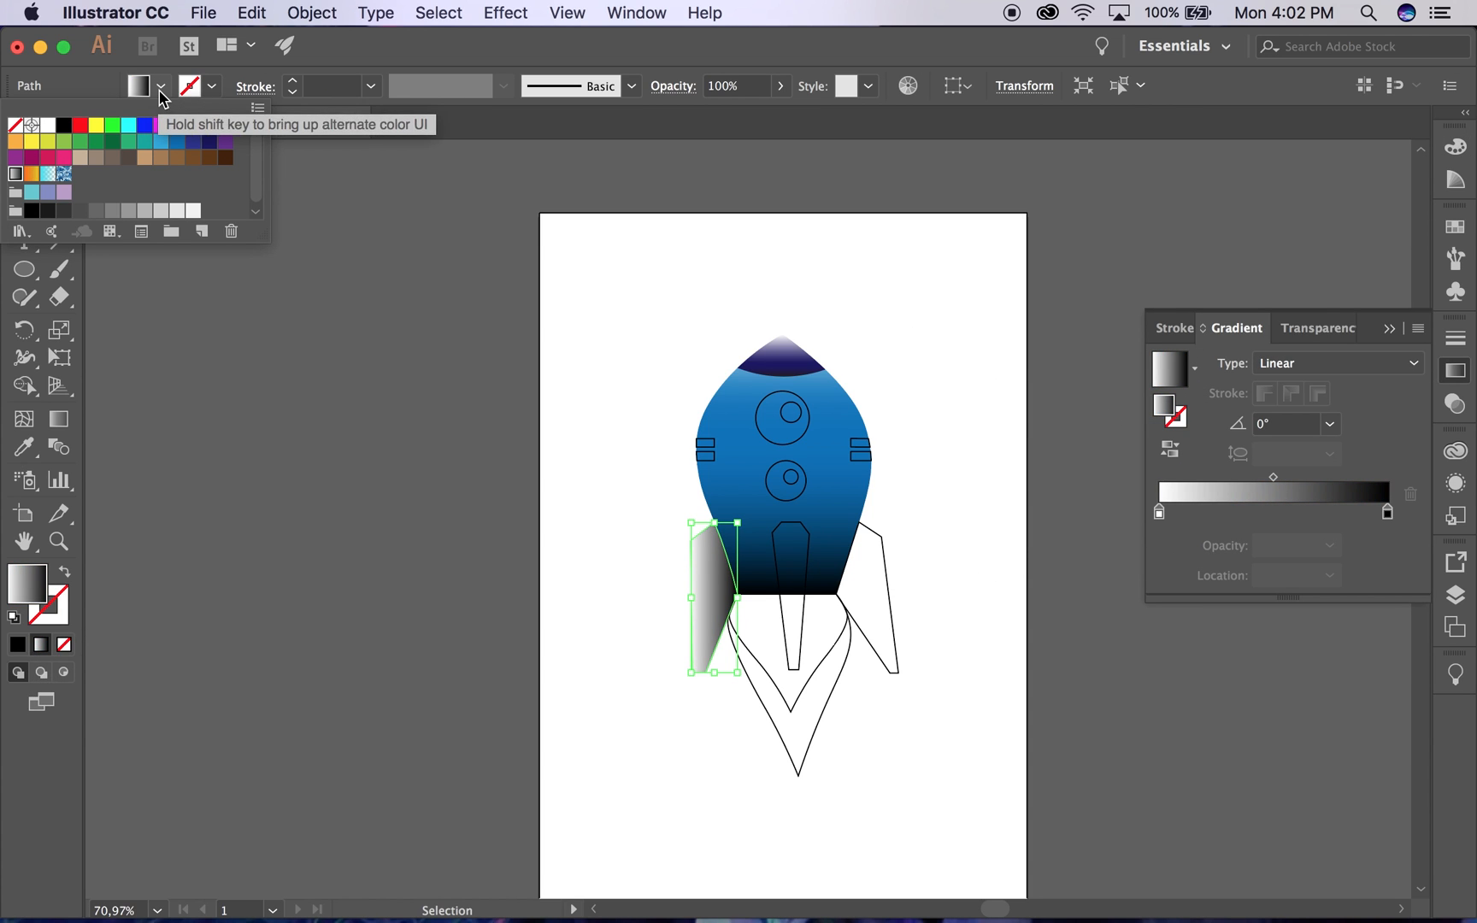
pyautogui.click(211, 141)
pyautogui.moveTo(1166, 402); pyautogui.dragTo(1252, 512)
pyautogui.click(1172, 478)
pyautogui.click(1172, 478)
# Step: Set the left fin gradient's angle to 45° and position its dark blue stop at about 49%
pyautogui.click(1330, 424)
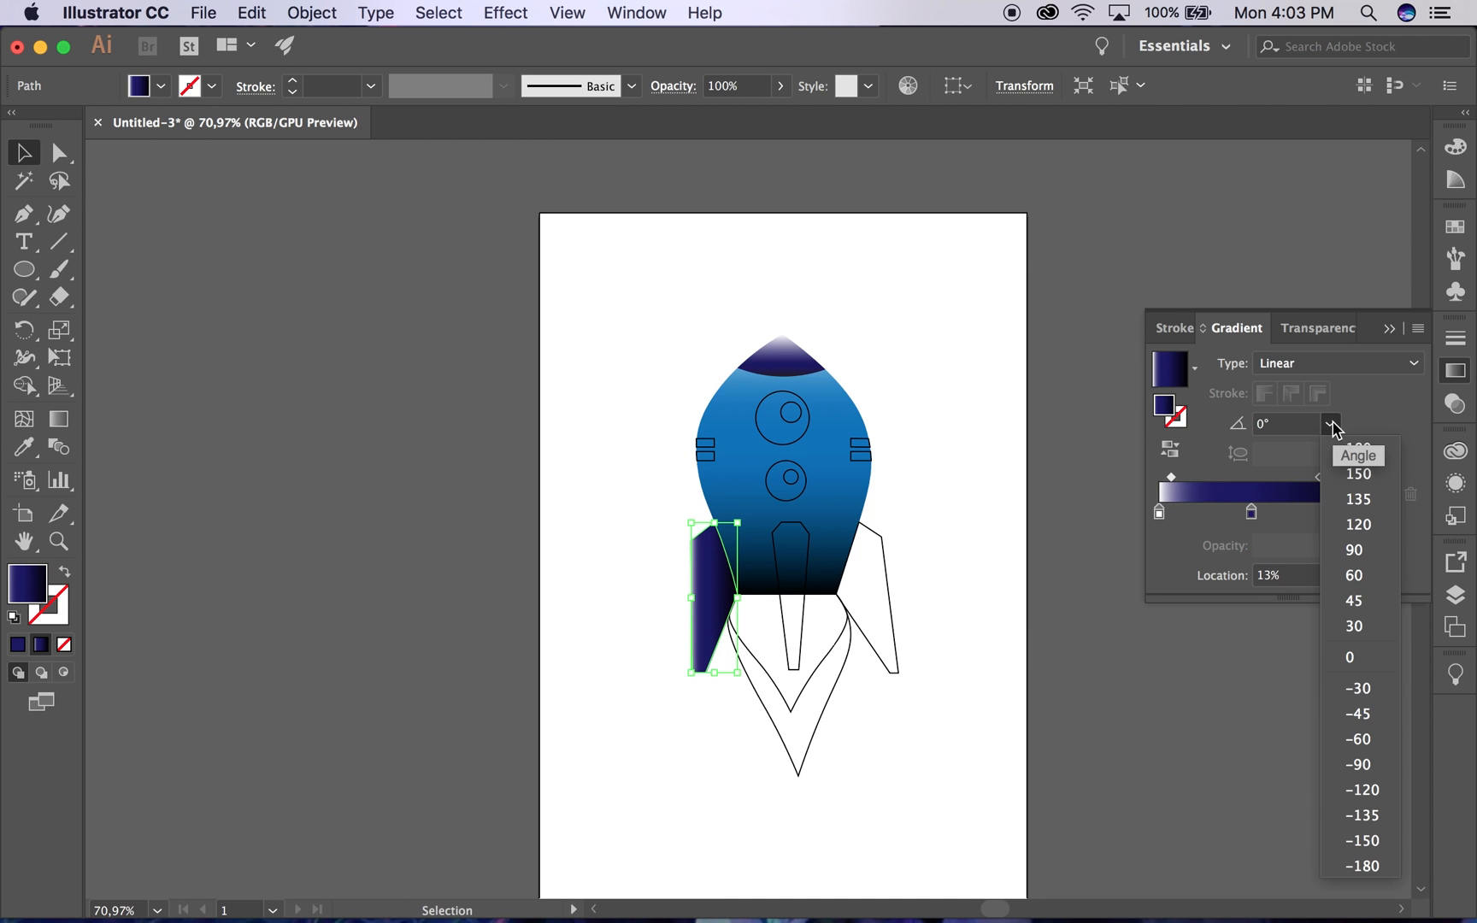
pyautogui.click(1365, 598)
pyautogui.click(1311, 647)
pyautogui.moveTo(1172, 478); pyautogui.dragTo(1295, 511)
pyautogui.click(1253, 510)
pyautogui.moveTo(1236, 477); pyautogui.dragTo(1269, 510)
pyautogui.click(716, 613)
pyautogui.moveTo(1173, 477); pyautogui.dragTo(1184, 478)
pyautogui.click(1268, 511)
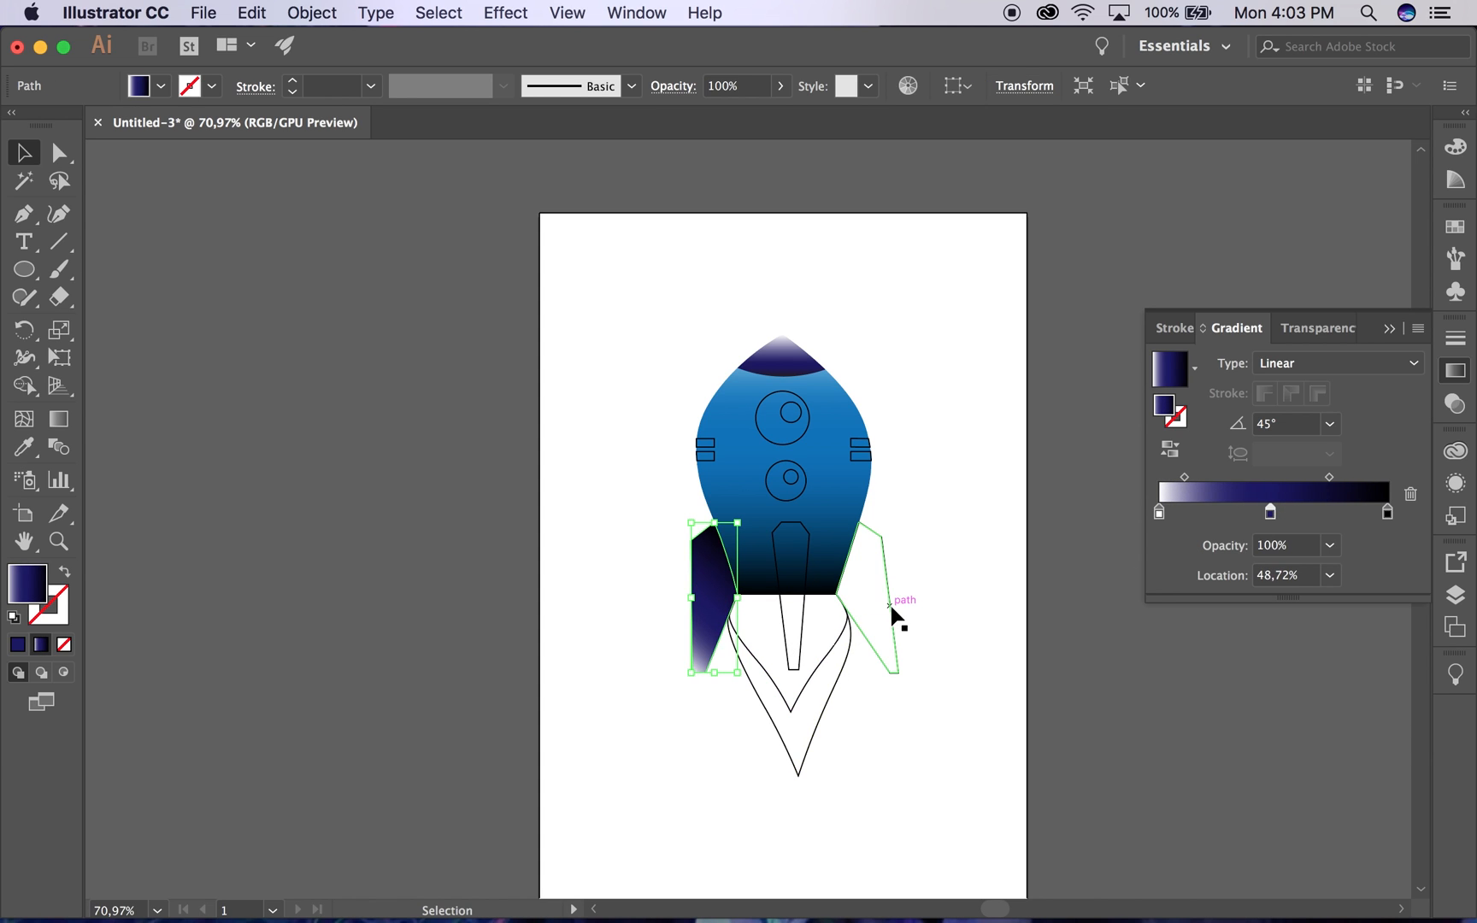
# Step: Fill the right fin with the same dark blue gradient and angle it so the white end falls at the fin's lower tip
pyautogui.click(889, 603)
pyautogui.click(1202, 497)
pyautogui.click(1329, 423)
pyautogui.click(1355, 724)
pyautogui.click(1331, 424)
pyautogui.click(1357, 503)
pyautogui.click(1330, 423)
pyautogui.click(1355, 475)
# Step: Fill the middle fin with the same dark blue gradient at a 90° angle and deselect it
pyautogui.click(791, 616)
pyautogui.click(1256, 494)
pyautogui.click(1331, 424)
pyautogui.click(1355, 445)
pyautogui.click(1189, 784)
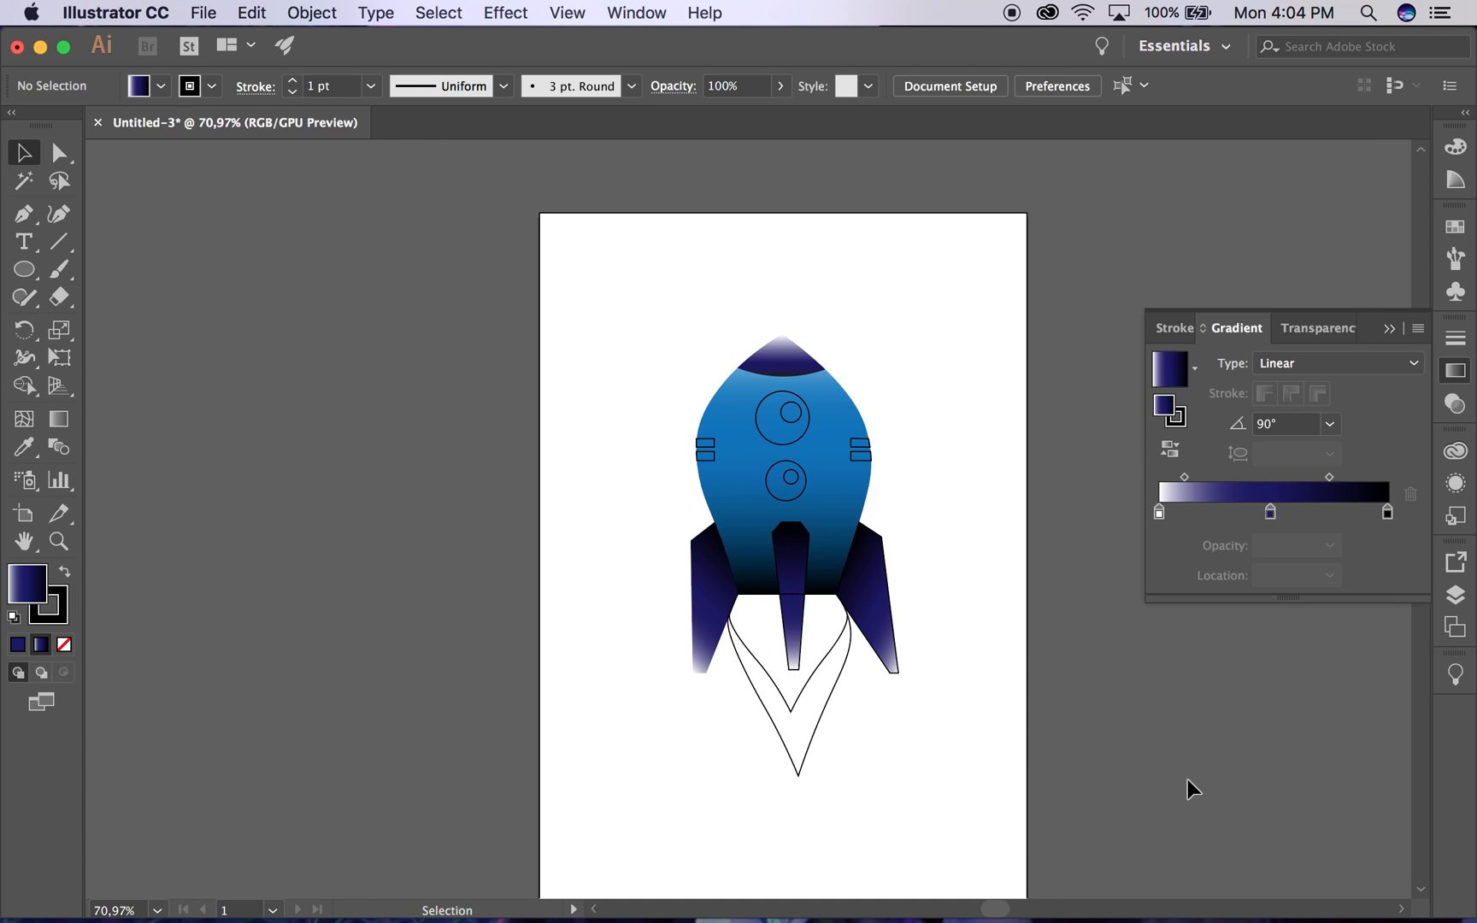
# Step: Remove the strokes from the right and middle fins
pyautogui.click(897, 669)
pyautogui.click(48, 604)
pyautogui.click(64, 644)
pyautogui.click(791, 616)
pyautogui.click(64, 645)
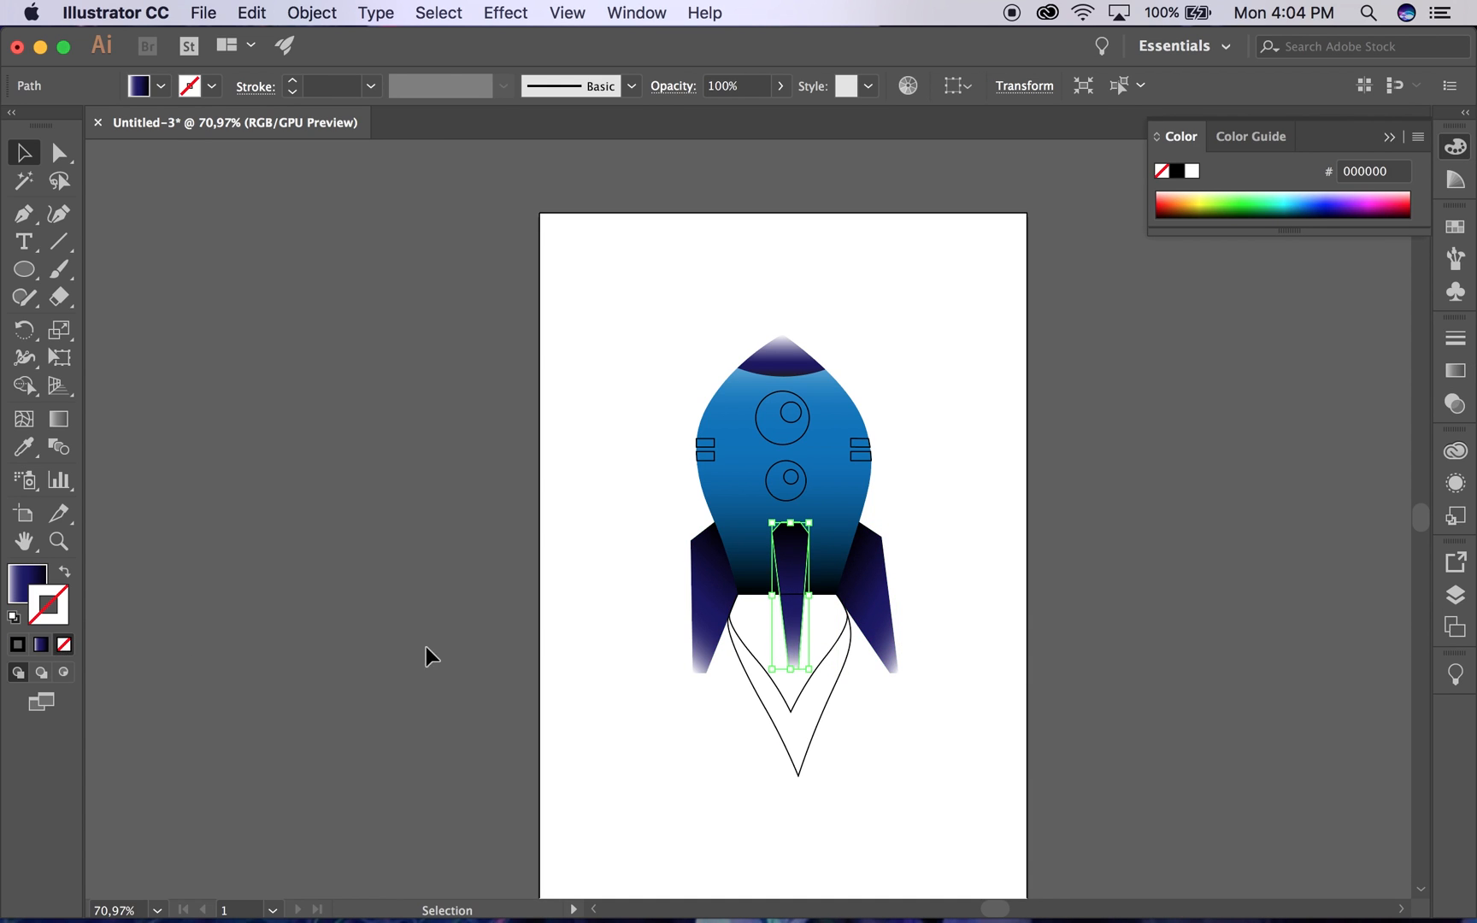
pyautogui.click(742, 604)
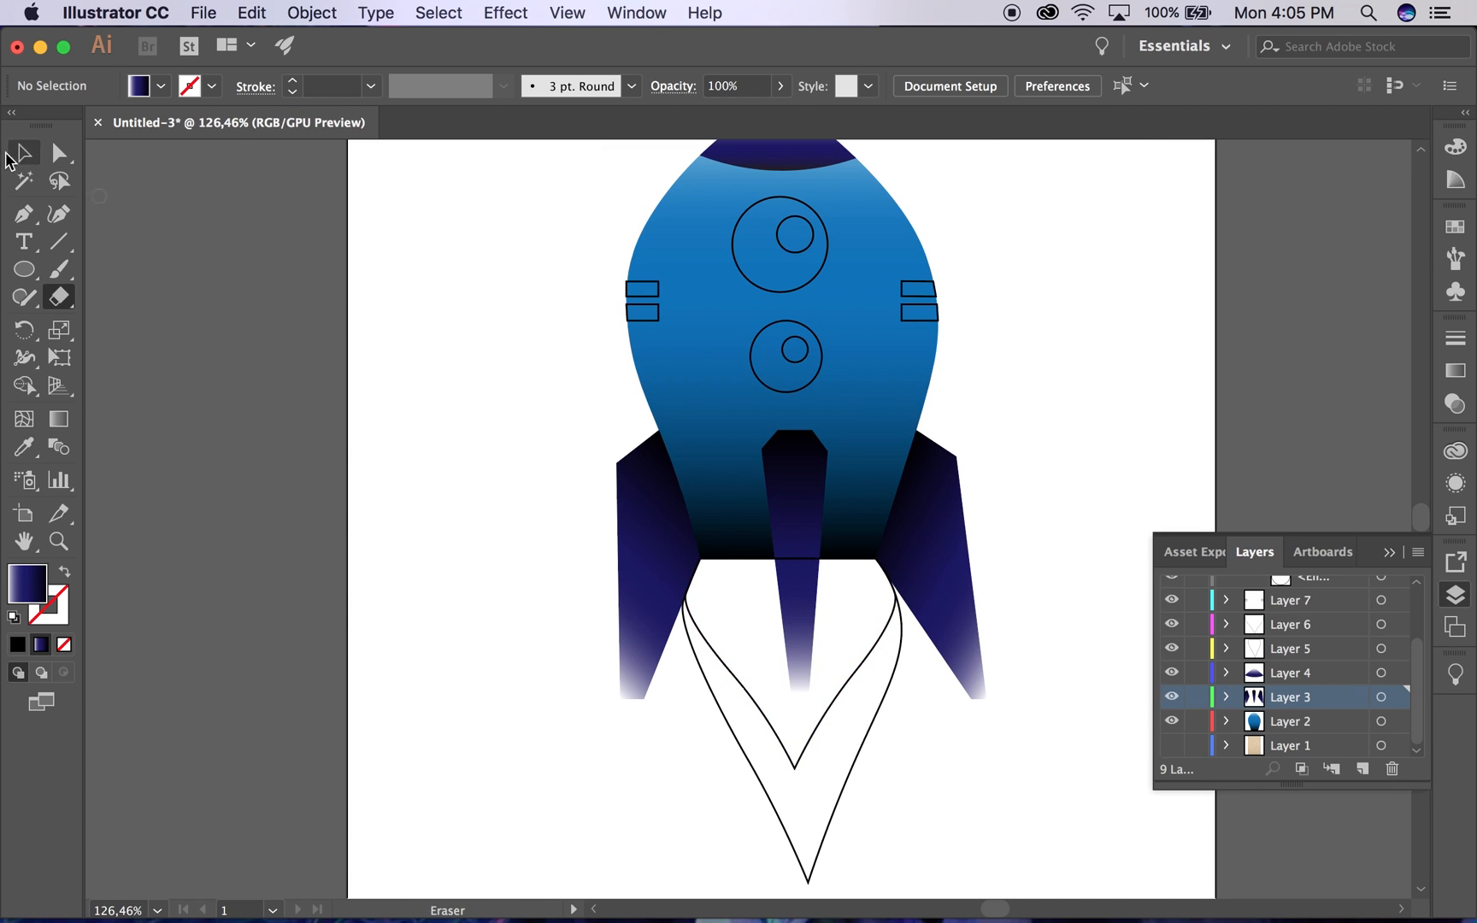
# Step: Remove the stroke of the upper stripe on the body's left side and fill it with the White, Black gradient preset
pyautogui.click(23, 153)
pyautogui.click(643, 291)
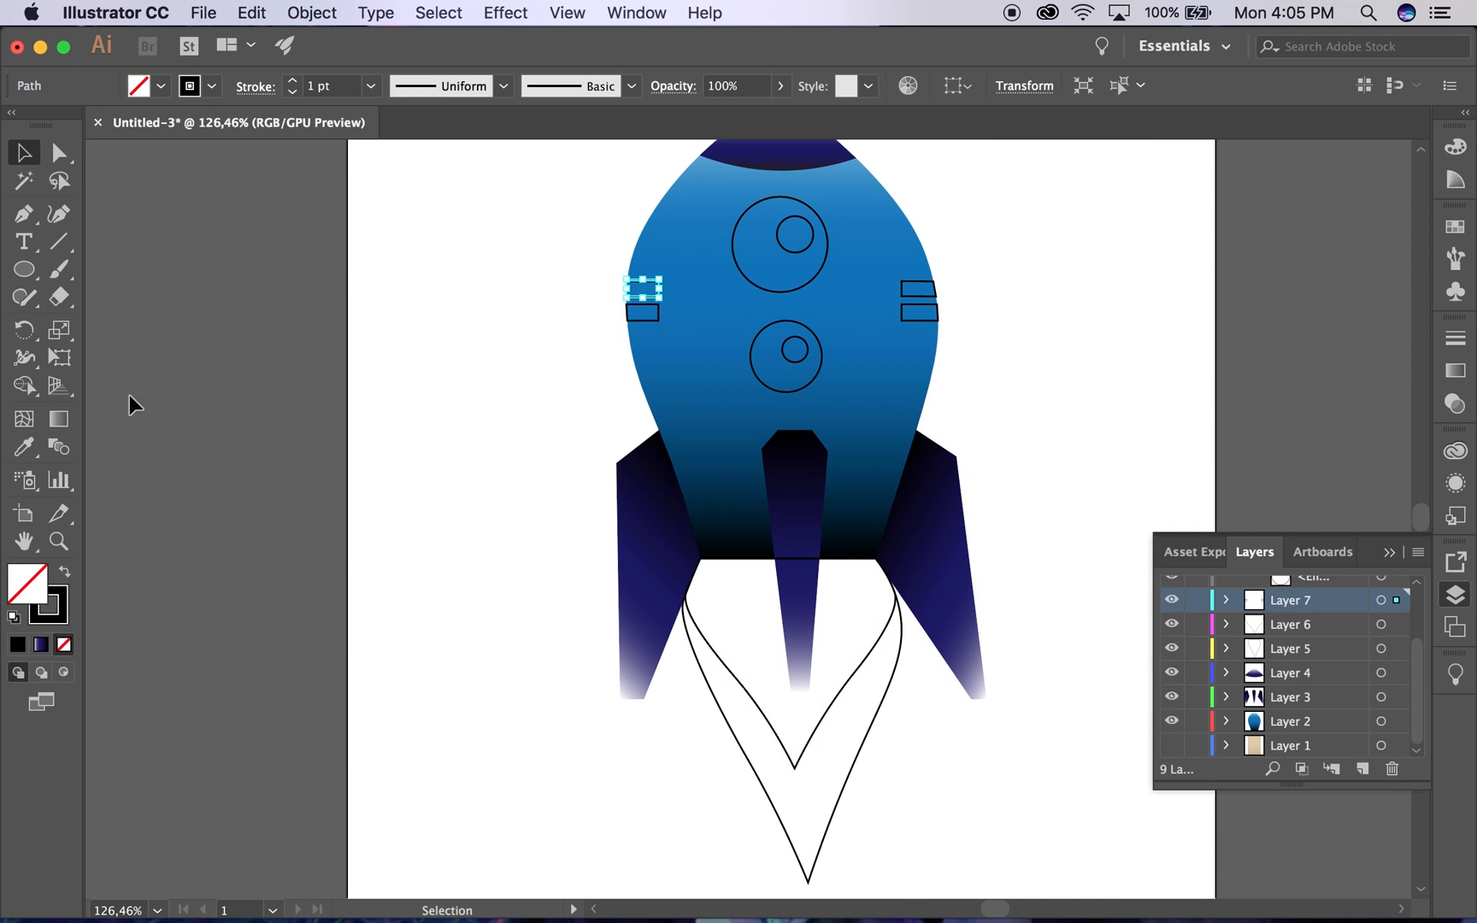
pyautogui.click(57, 613)
pyautogui.click(64, 644)
pyautogui.click(40, 644)
pyautogui.click(1194, 368)
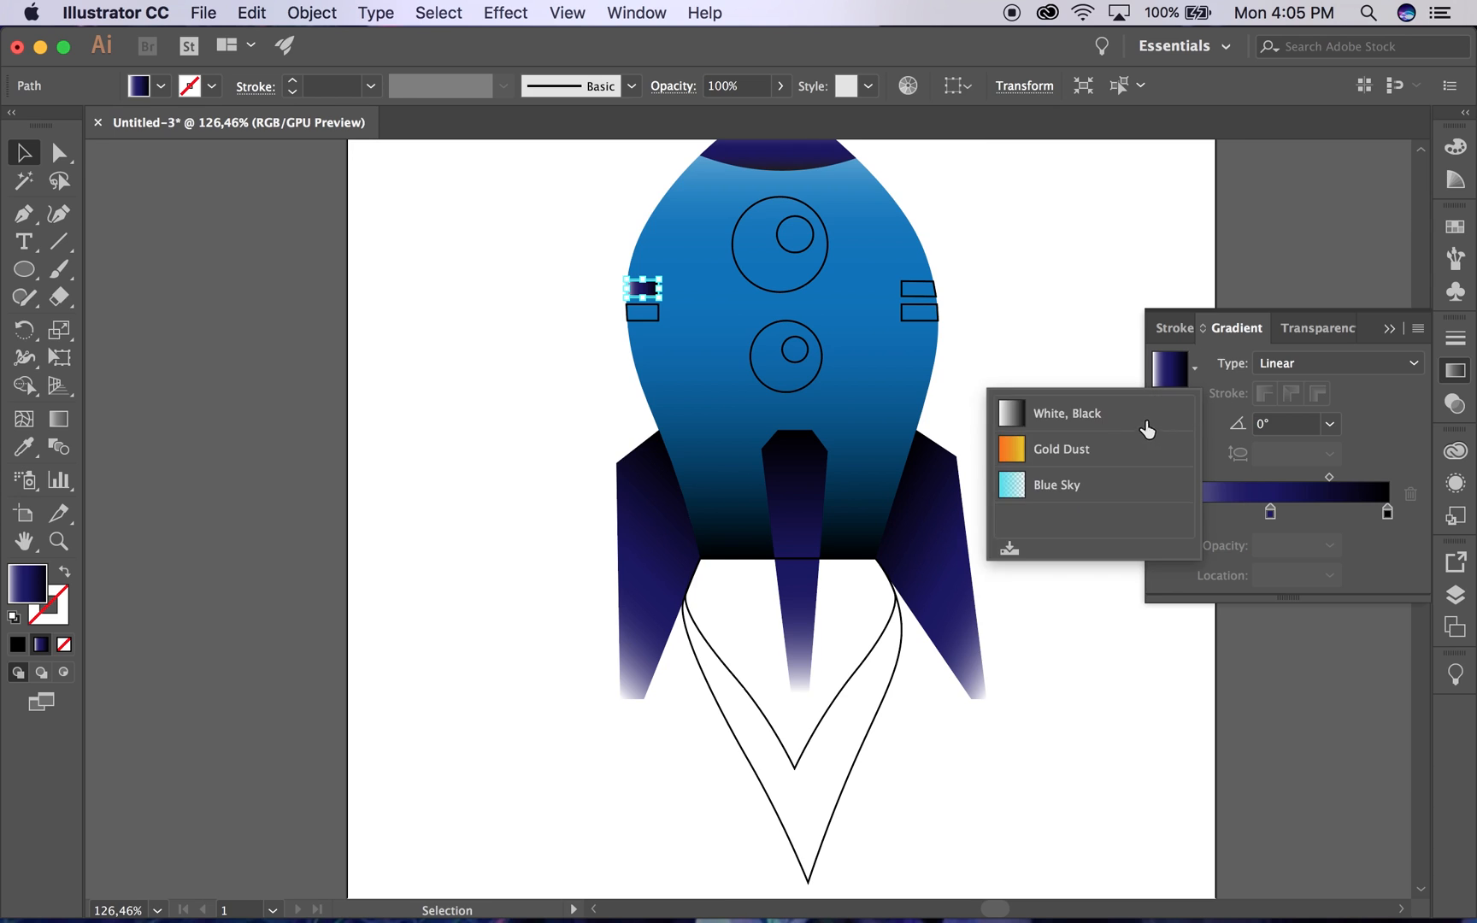
pyautogui.click(1068, 412)
# Step: Add a purple colour stop between the white and black ends of the upper left stripe's gradient
pyautogui.click(162, 87)
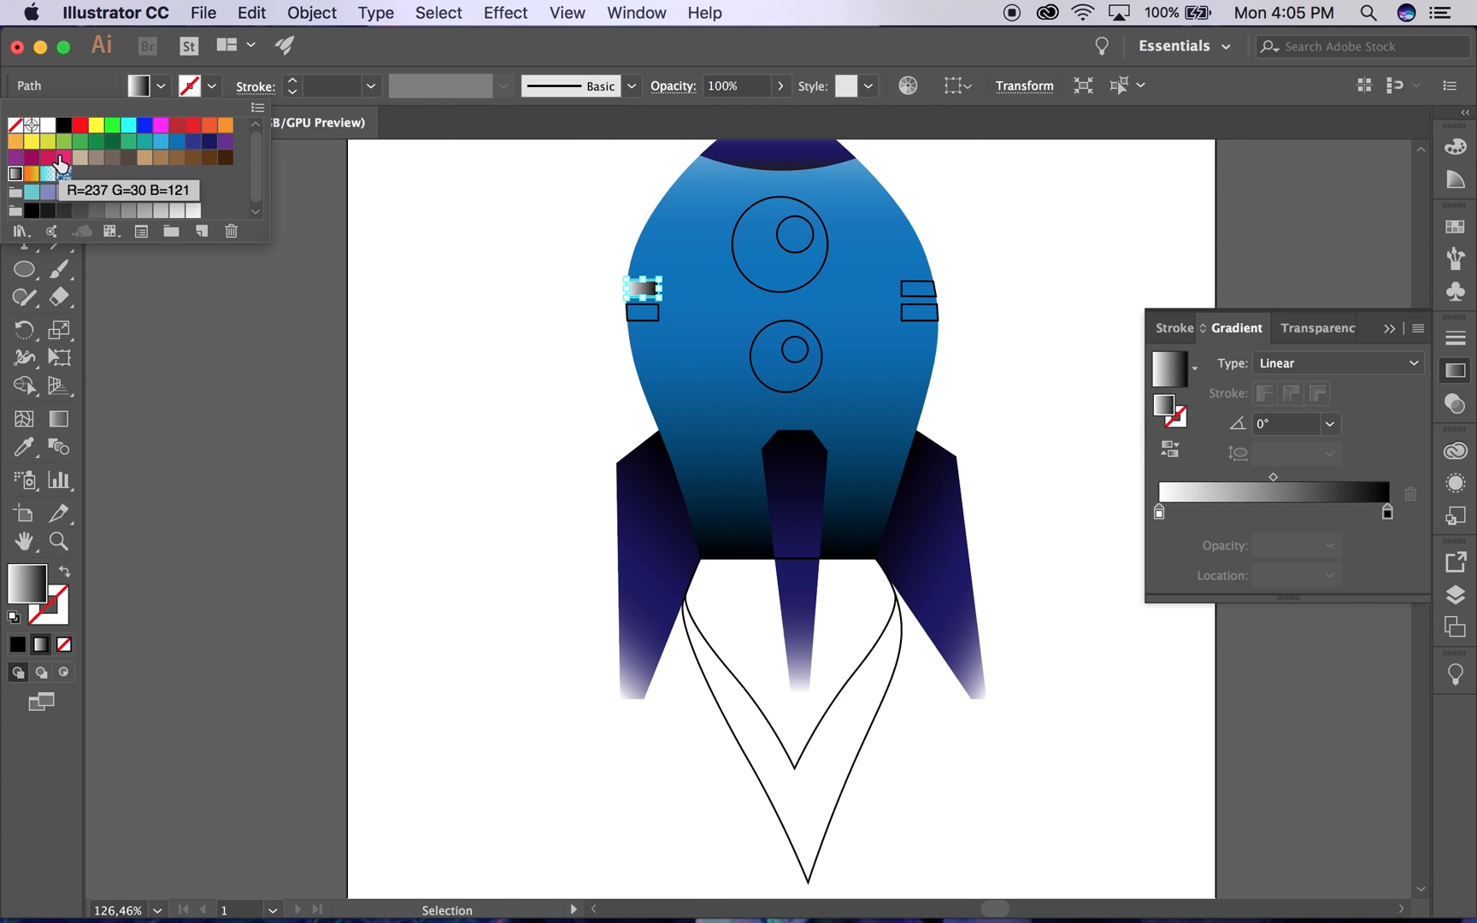
pyautogui.click(226, 141)
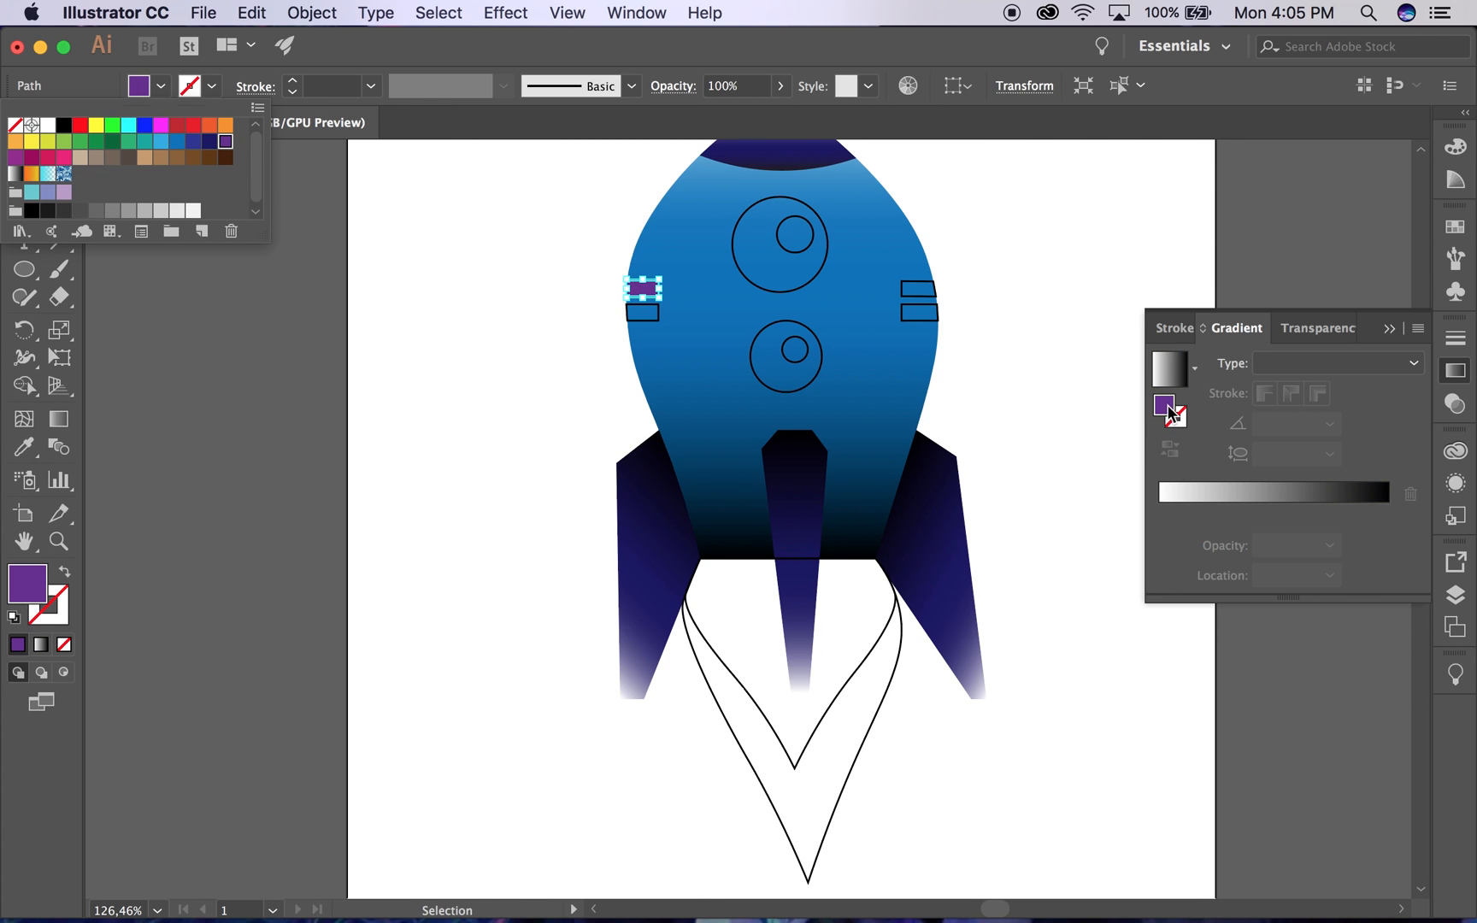
pyautogui.click(1168, 410)
pyautogui.moveTo(1167, 410); pyautogui.dragTo(1162, 481)
# Step: Set the upper left stripe's gradient angle to -90° and reduce its colours to purple fading into black
pyautogui.click(1330, 424)
pyautogui.click(1361, 498)
pyautogui.click(1332, 425)
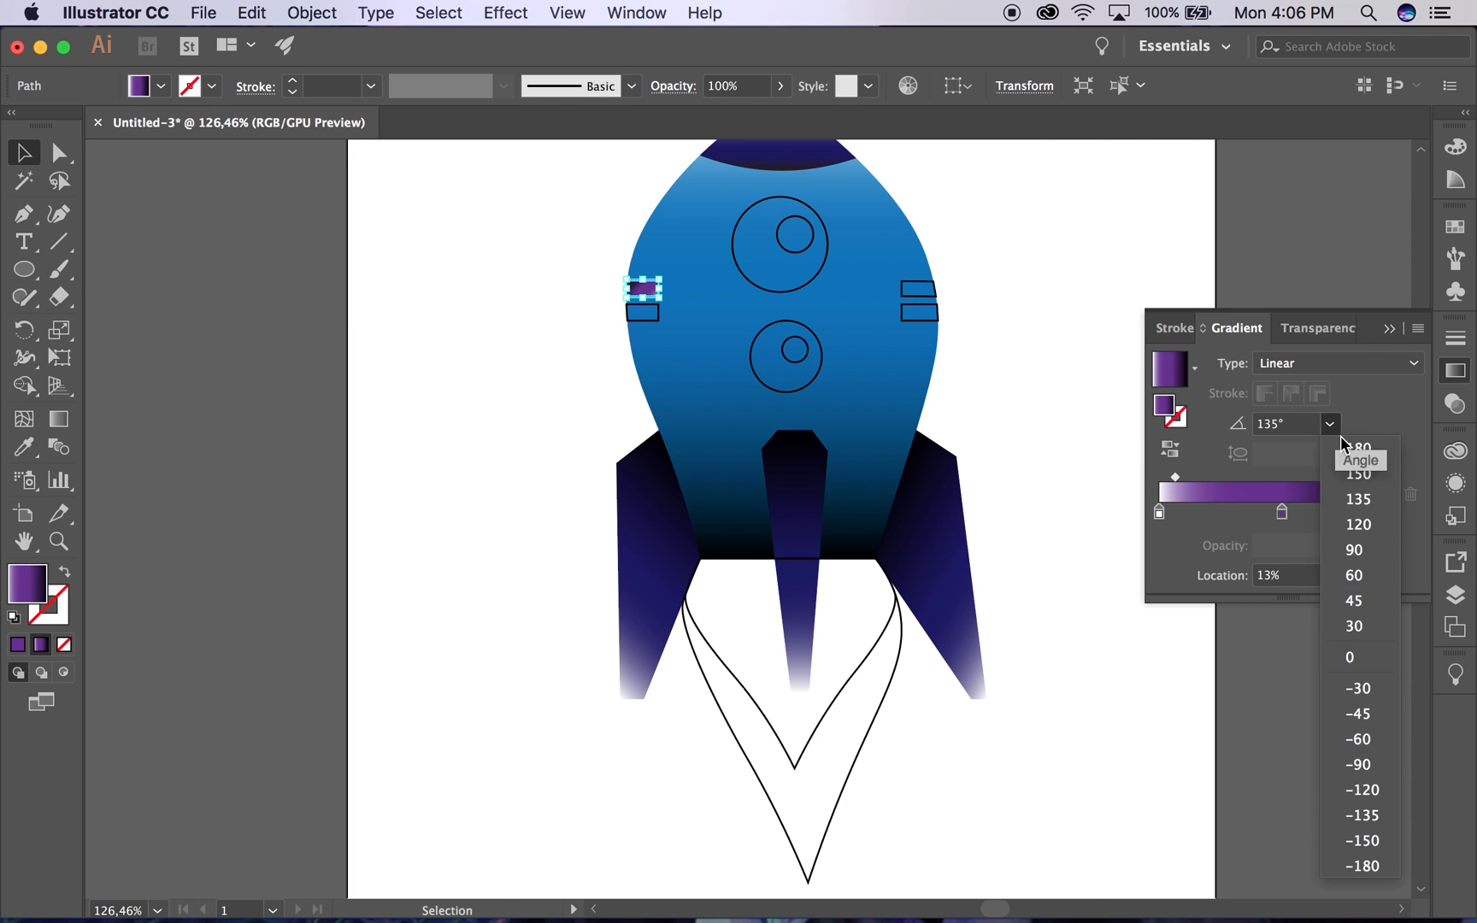
pyautogui.click(1361, 550)
pyautogui.click(1336, 426)
pyautogui.click(1373, 763)
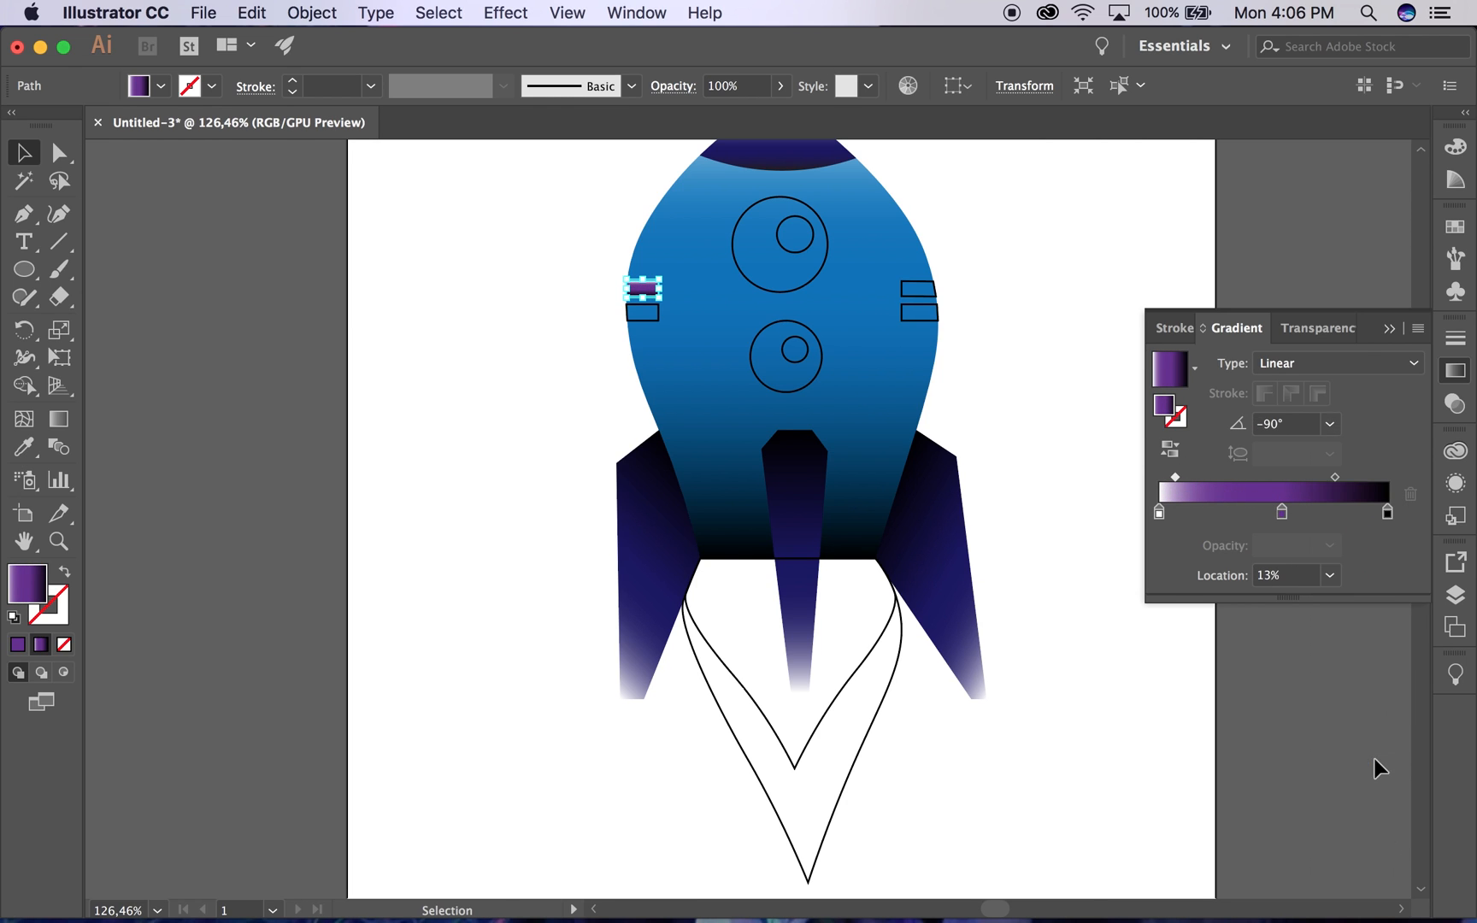
pyautogui.click(918, 288)
pyautogui.click(630, 289)
pyautogui.click(1159, 511)
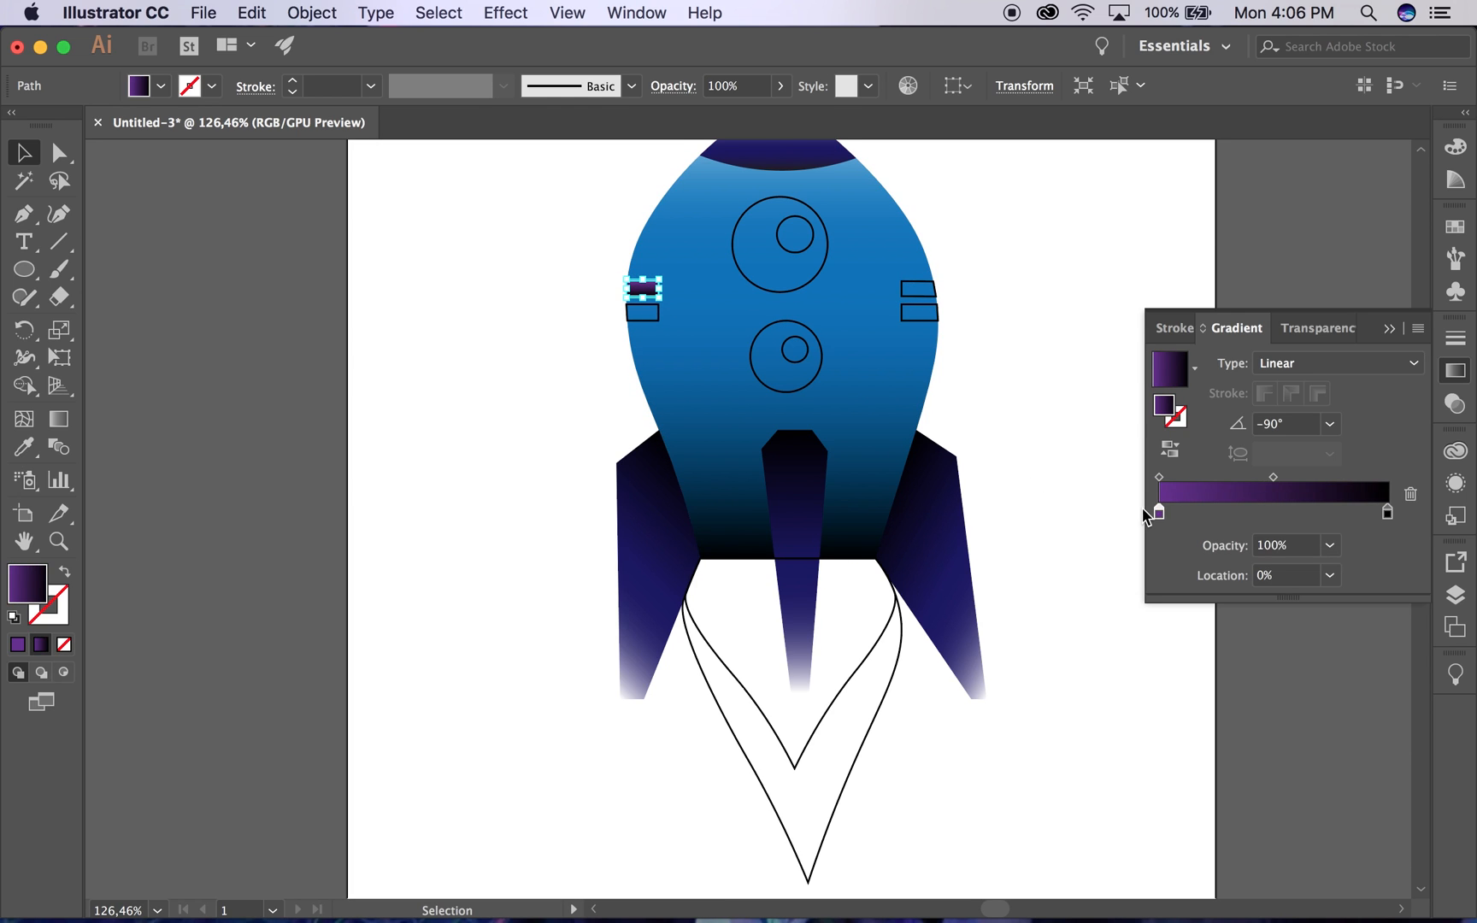
# Step: Fill both stripes on the body's right side with the purple-to-black gradient at a -90° angle
pyautogui.click(920, 293)
pyautogui.click(1170, 370)
pyautogui.click(1330, 424)
pyautogui.click(1372, 763)
pyautogui.click(919, 313)
pyautogui.click(1170, 369)
pyautogui.click(1330, 424)
pyautogui.click(1368, 772)
# Step: Fill the lower stripe on the body's left side with the purple-to-black gradient at -90°
pyautogui.click(643, 312)
pyautogui.click(1170, 370)
pyautogui.click(1330, 424)
pyautogui.click(1367, 766)
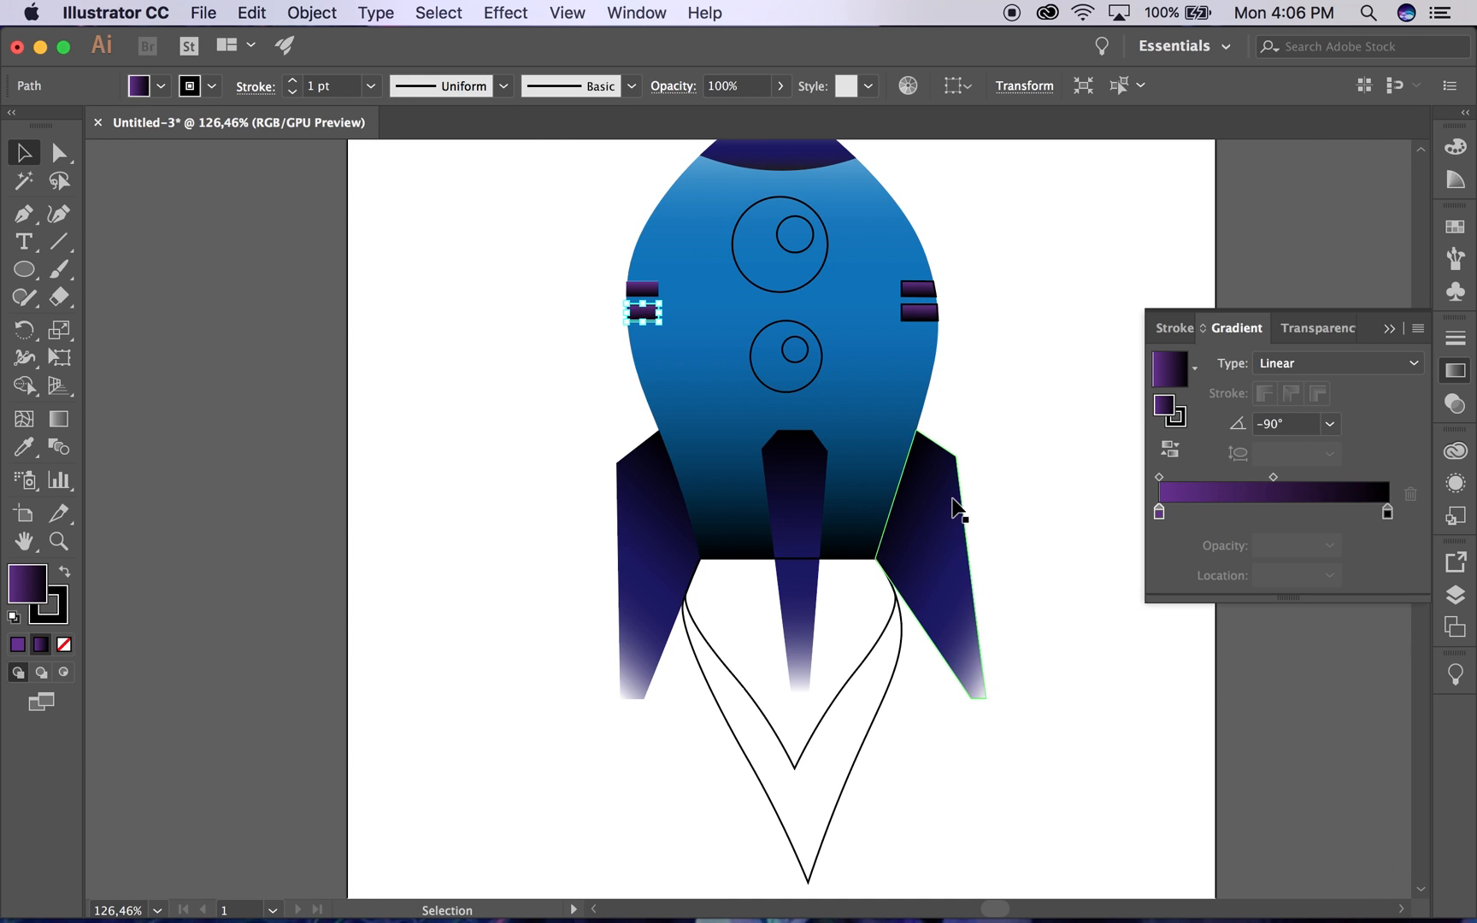
# Step: Remove the inner flame's stroke and fill the shape with the White, Black gradient preset
pyautogui.scroll(4, 956, 511)
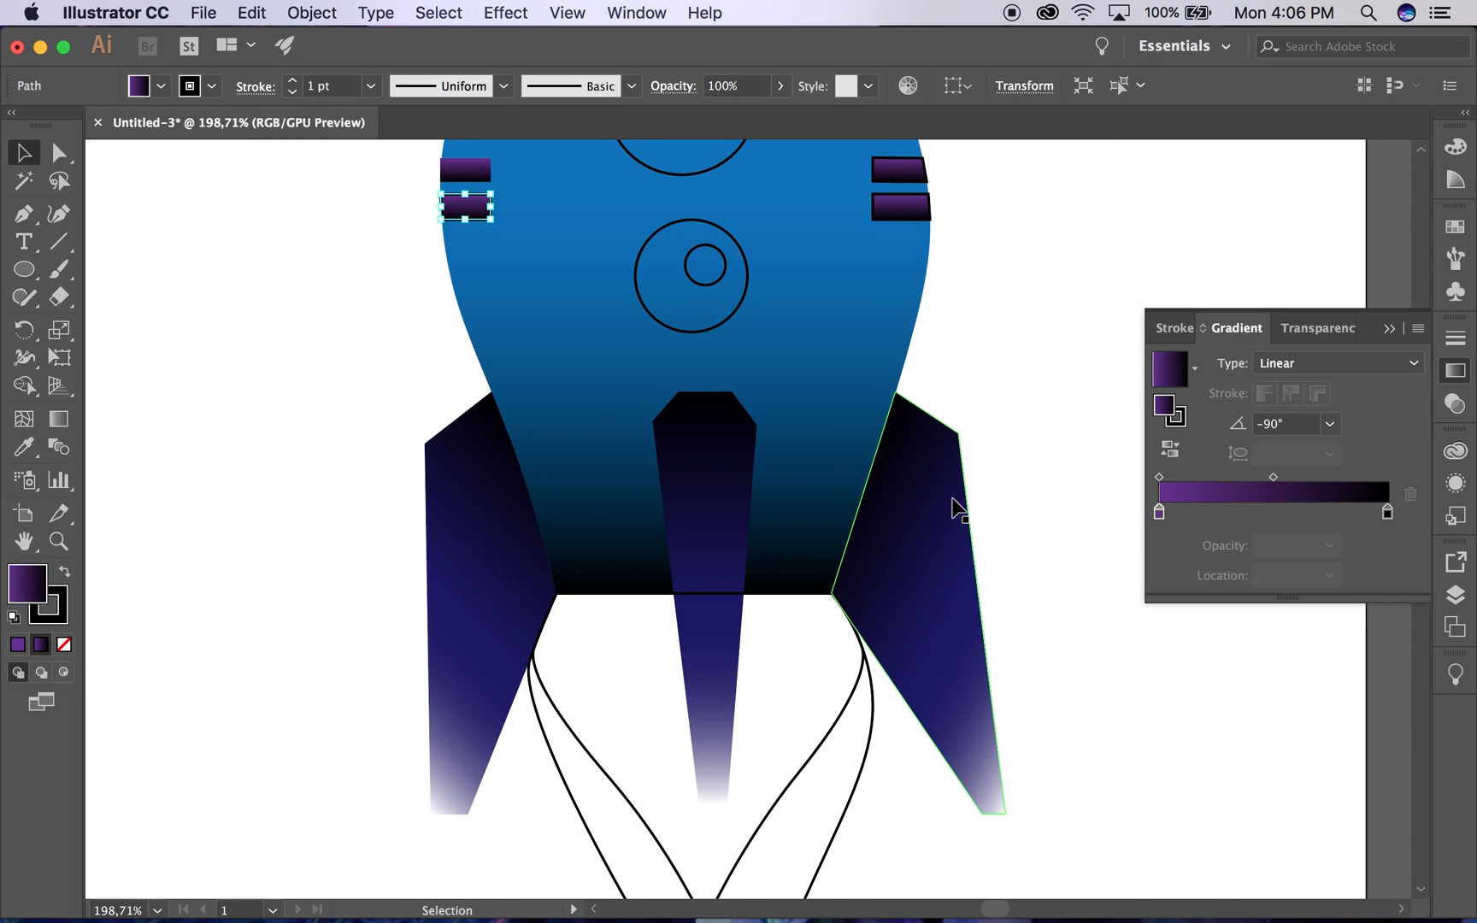
pyautogui.click(582, 745)
pyautogui.scroll(-4, 582, 748)
pyautogui.click(53, 612)
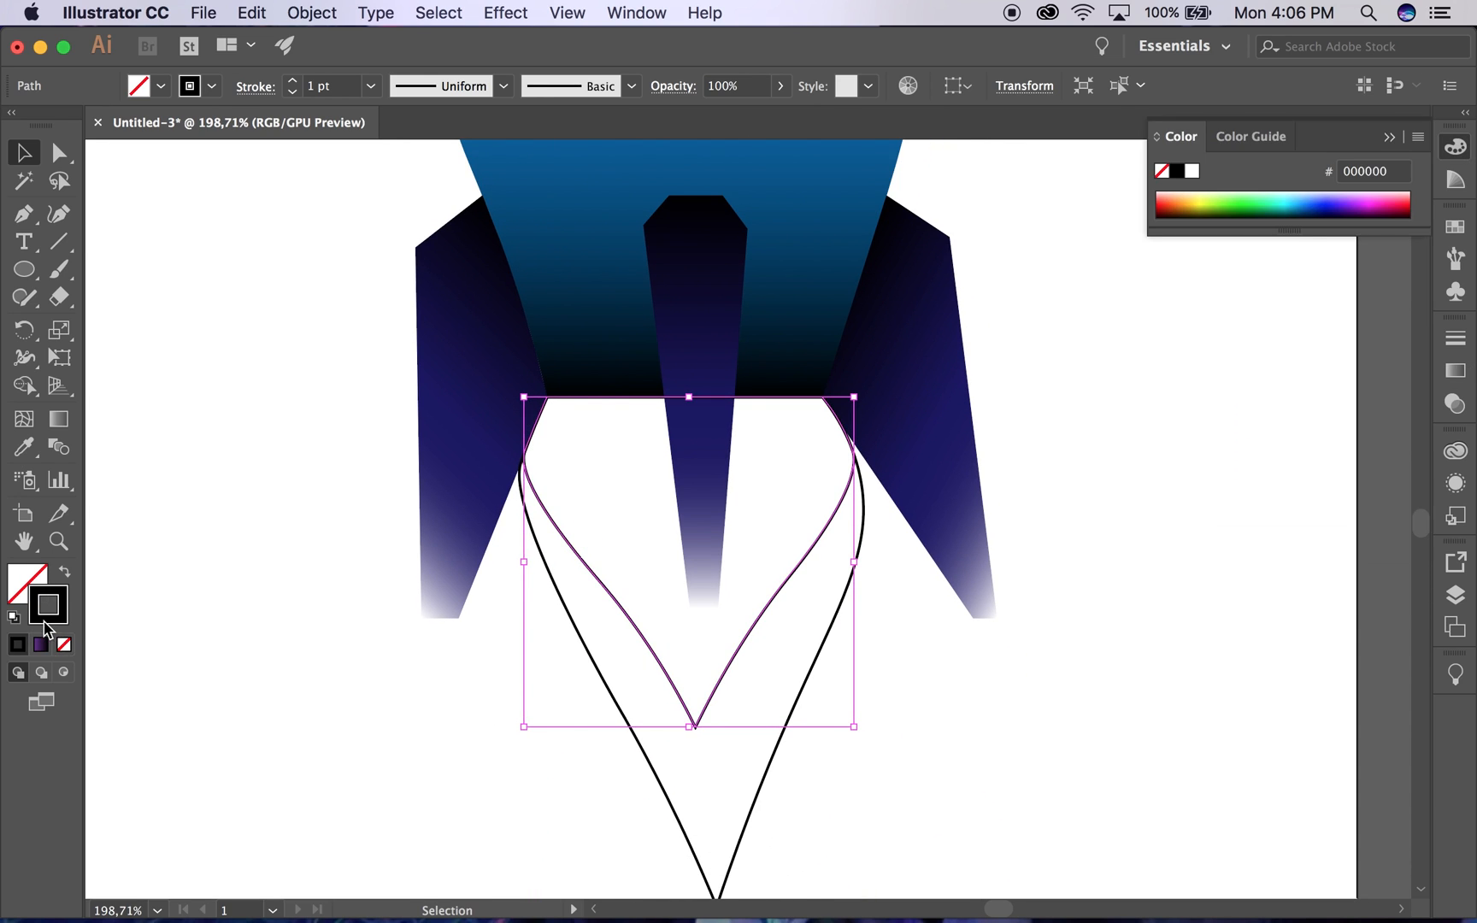
pyautogui.click(65, 645)
pyautogui.click(39, 647)
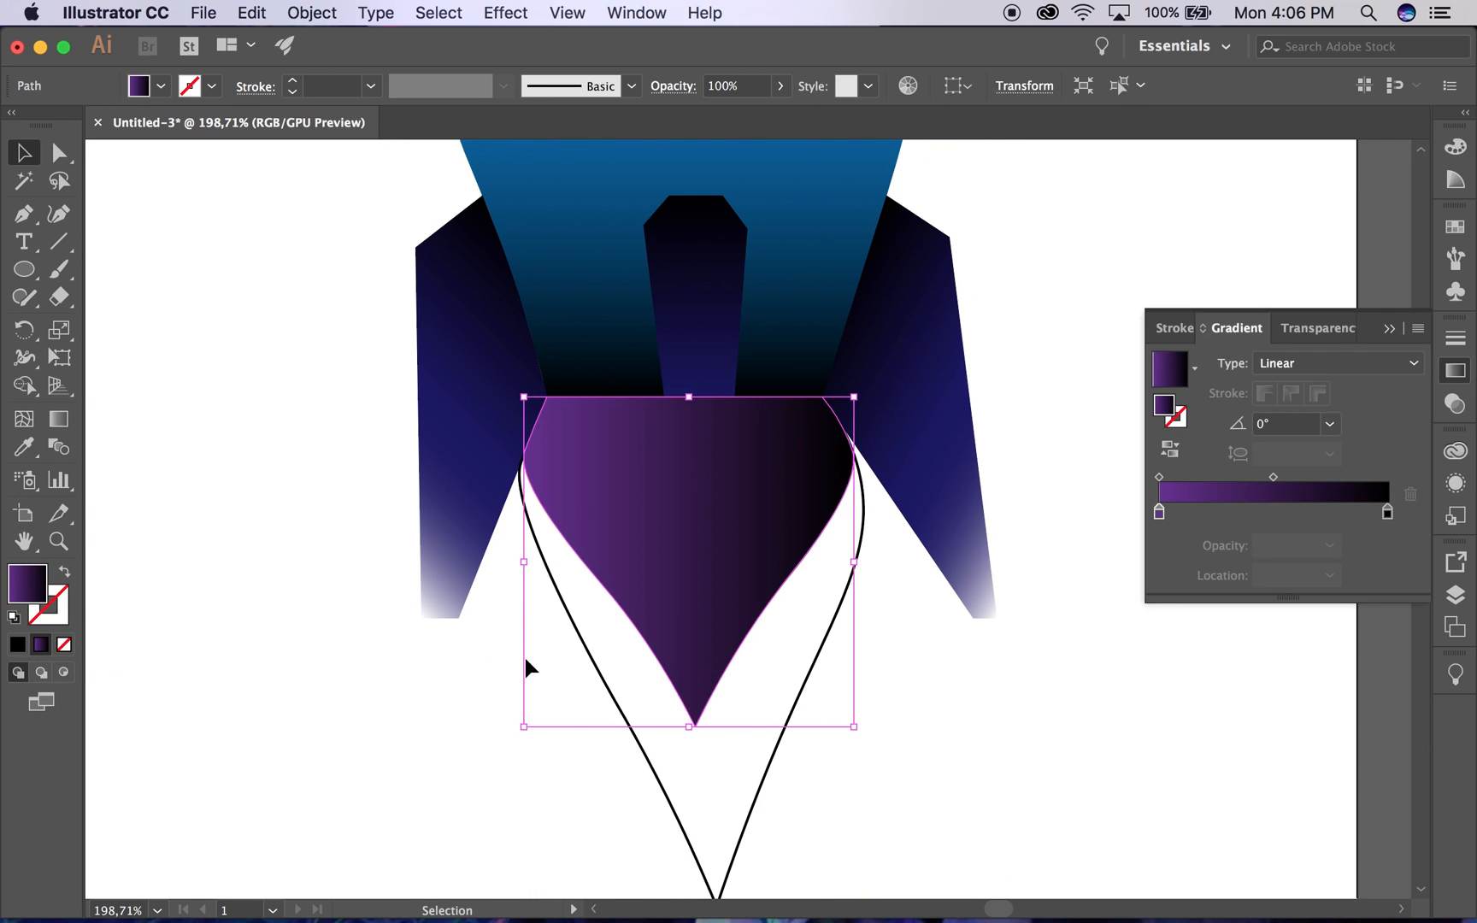
pyautogui.click(1194, 368)
pyautogui.click(1064, 409)
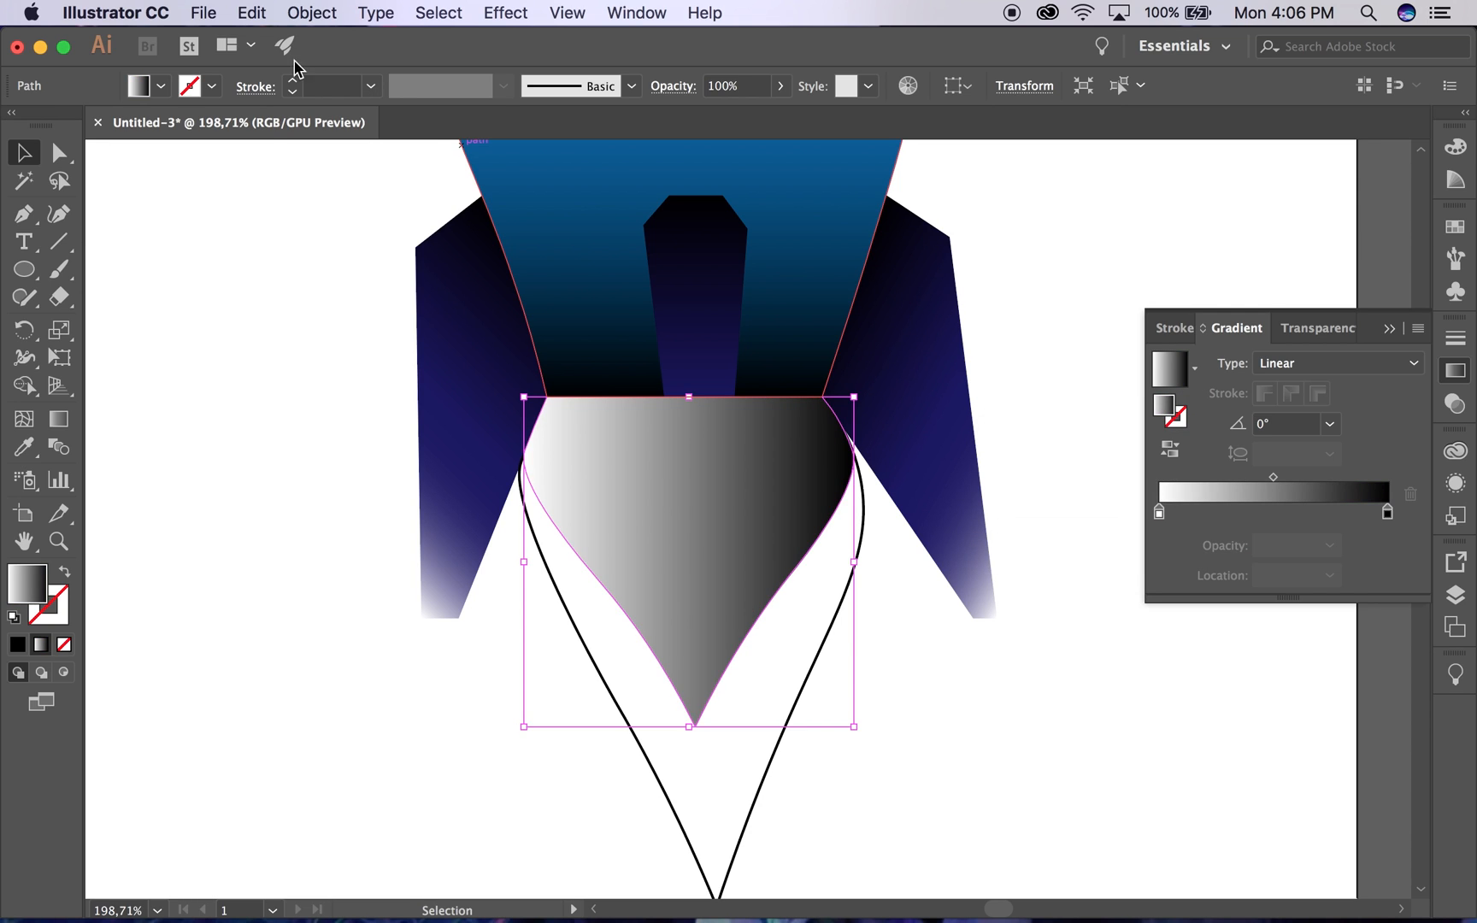
# Step: Add an orange colour stop to the inner flame's gradient at 51.58%
pyautogui.click(164, 88)
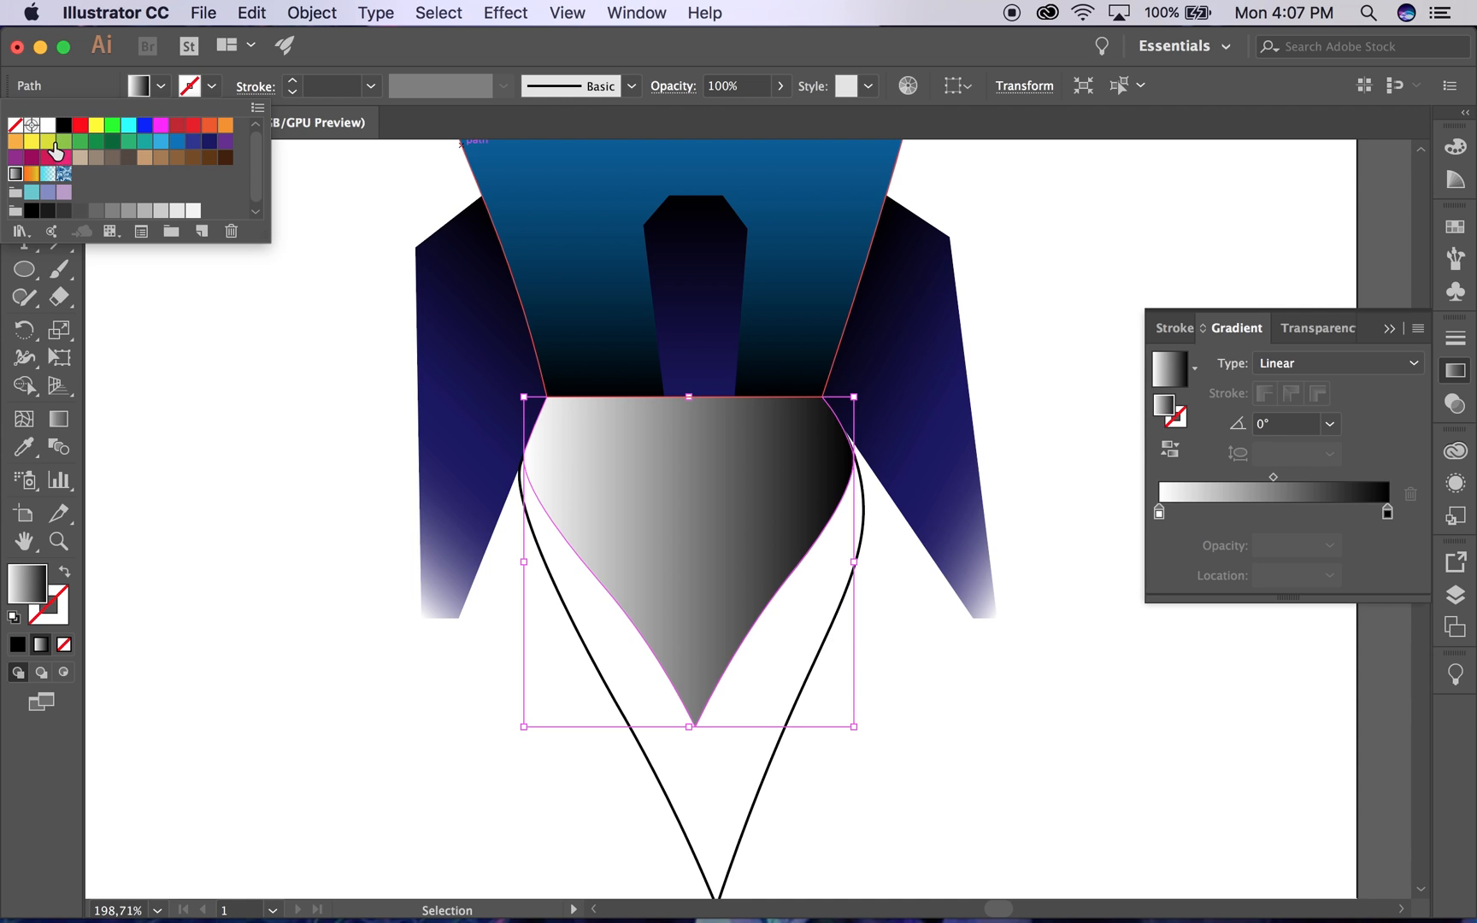
pyautogui.click(227, 125)
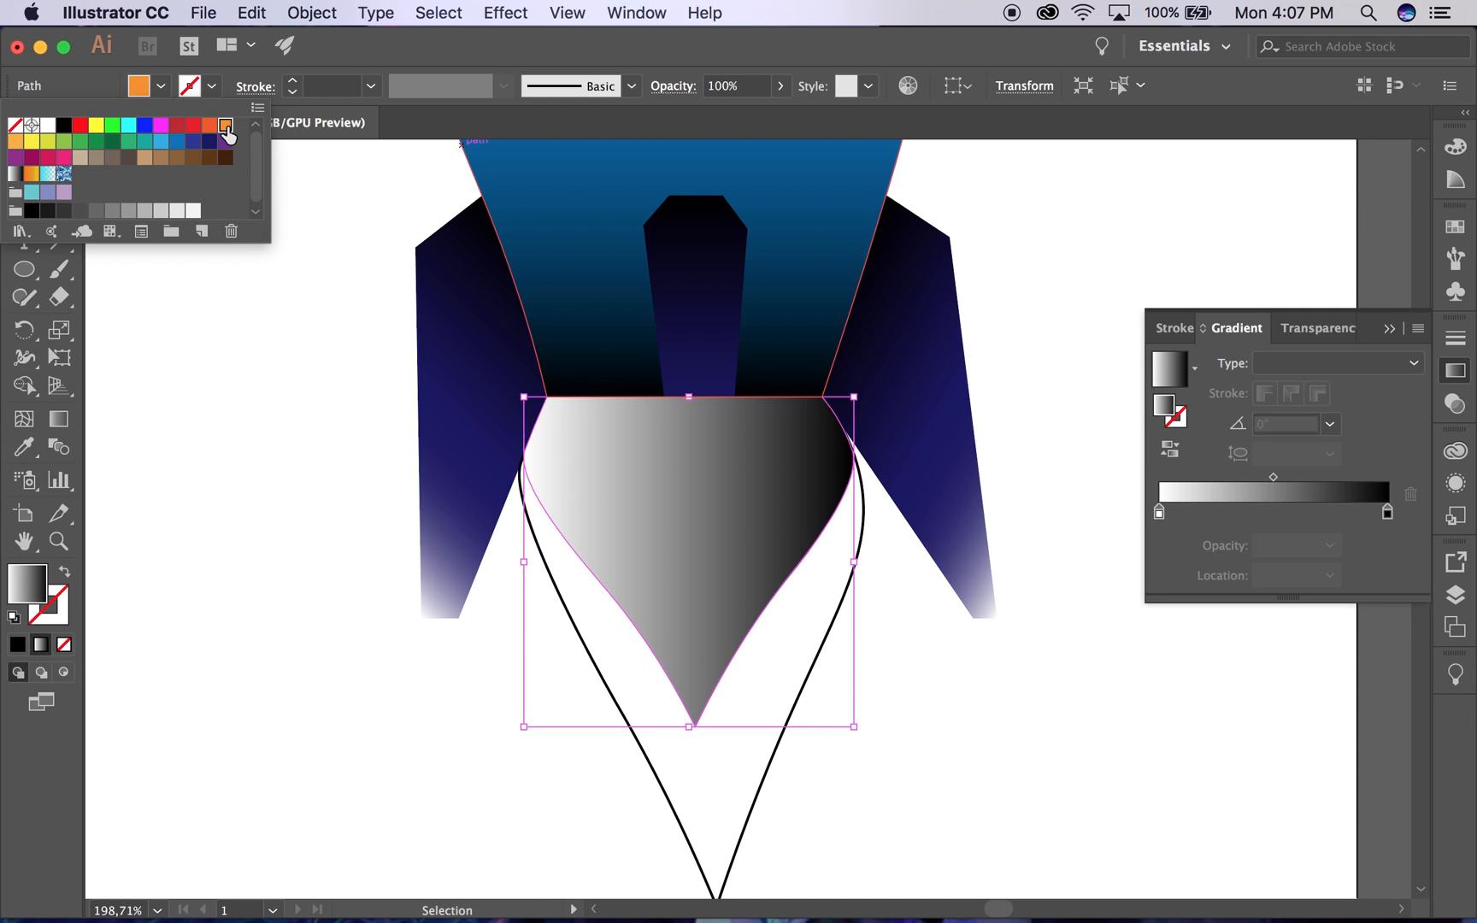
pyautogui.click(1171, 408)
pyautogui.click(1203, 511)
pyautogui.moveTo(1204, 513); pyautogui.dragTo(1280, 516)
# Step: Set the inner flame's gradient angle to 90° and shift the orange-to-black midpoint to 58.61%
pyautogui.click(1330, 424)
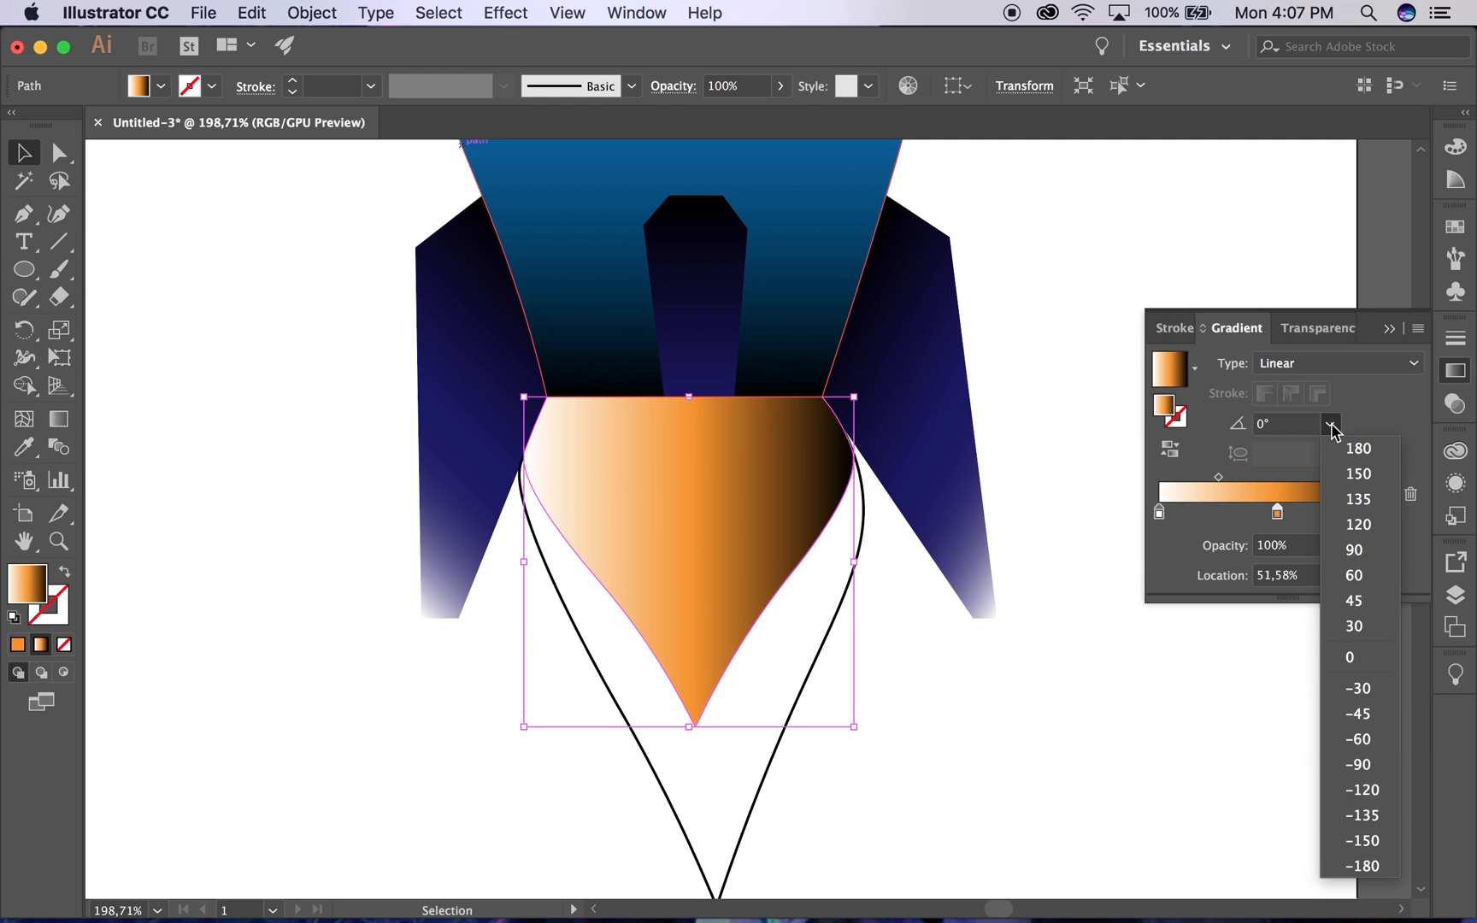
pyautogui.click(1357, 771)
pyautogui.click(1330, 424)
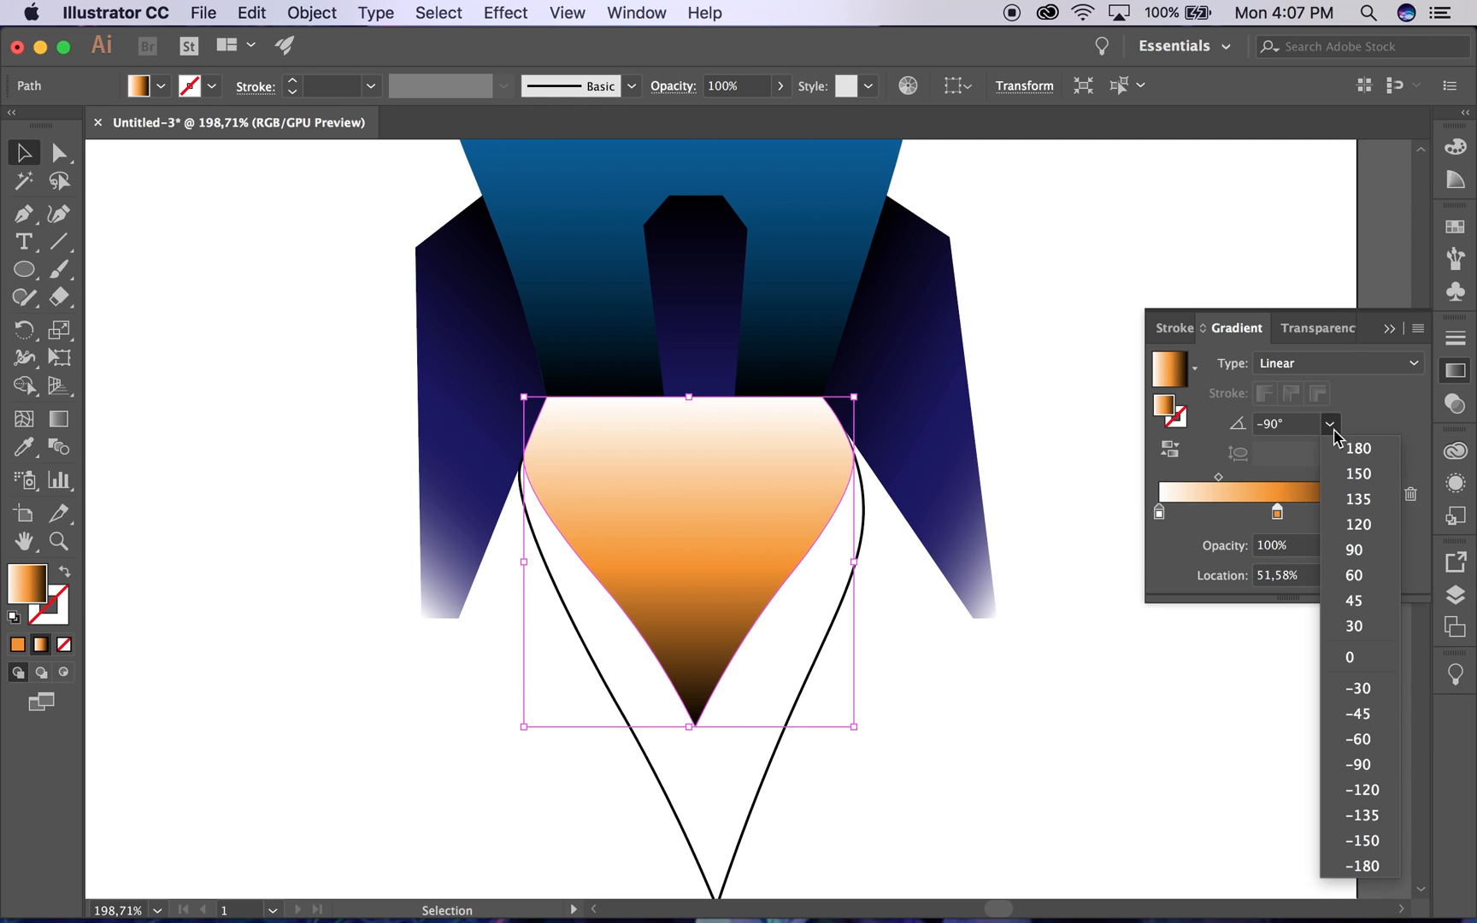
pyautogui.click(1352, 547)
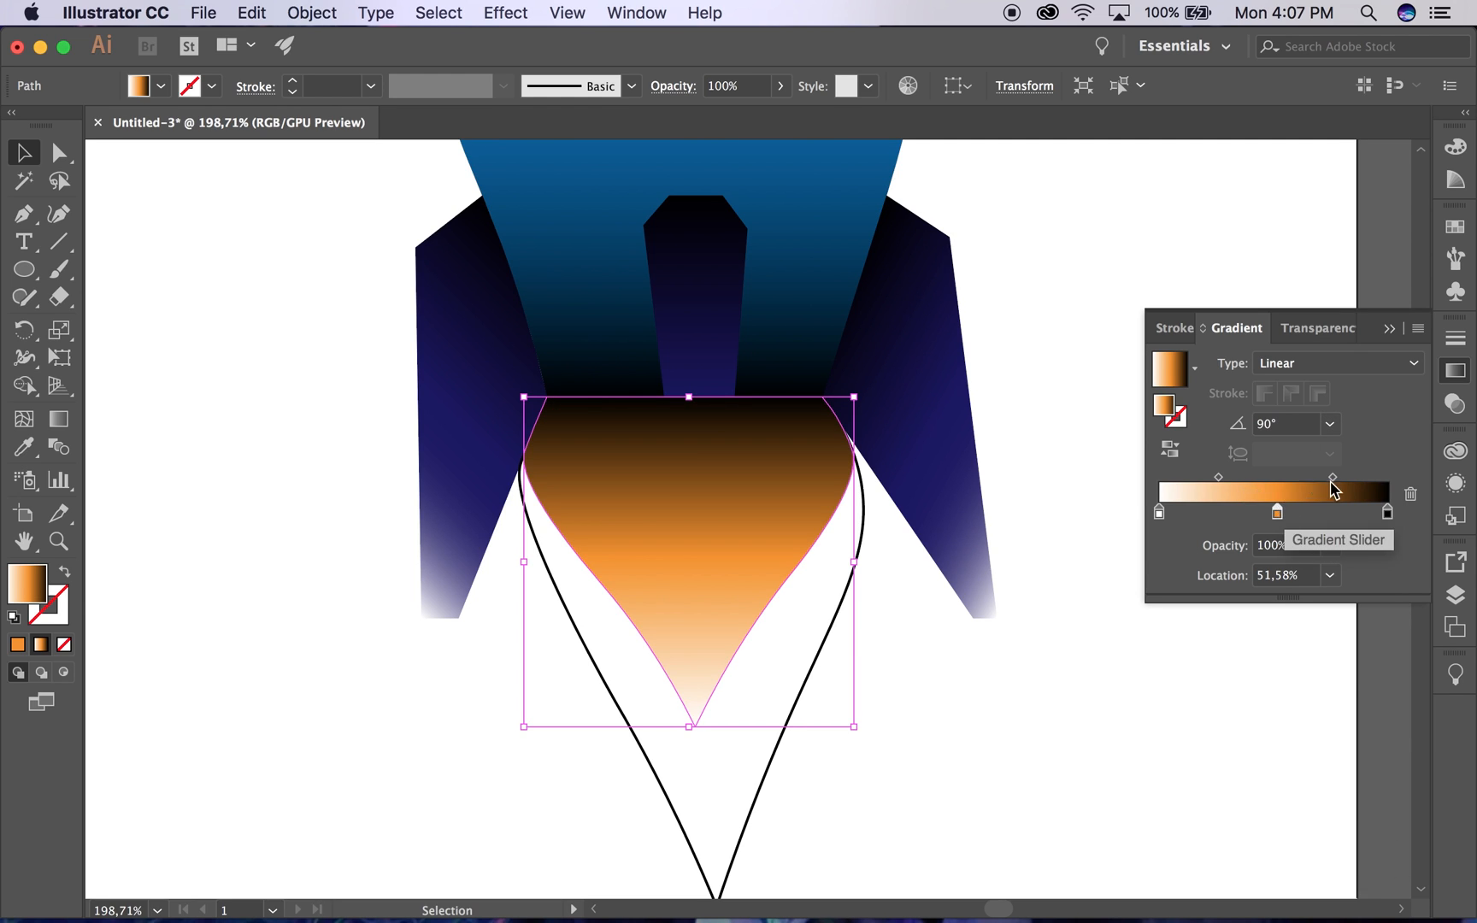
pyautogui.moveTo(1333, 479); pyautogui.dragTo(1342, 479)
pyautogui.scroll(-6, 956, 587)
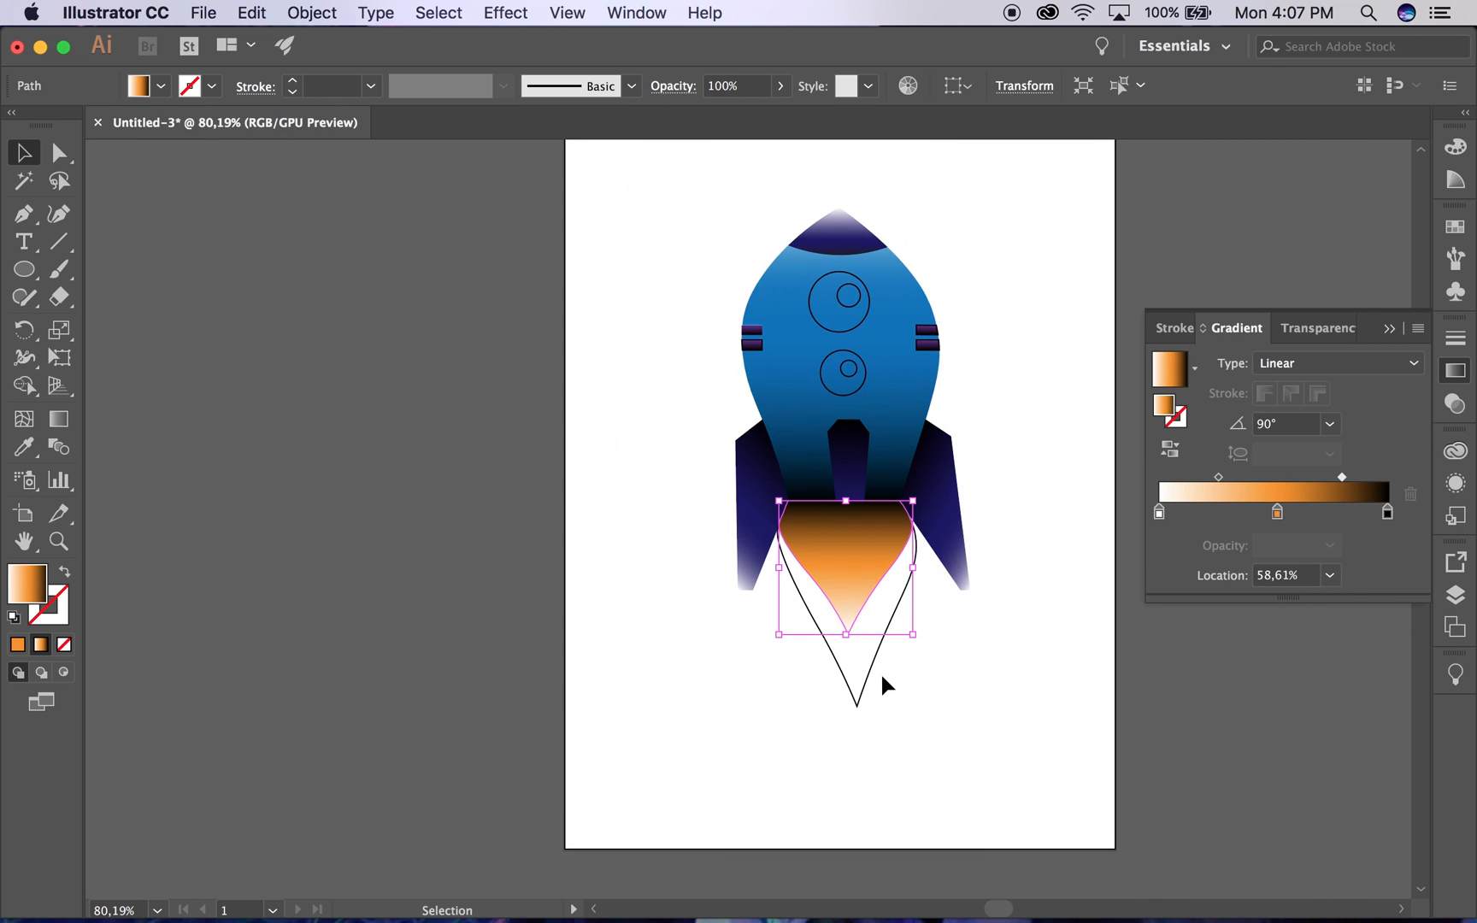
# Step: Move Layer 6 with the orange inner flame into Layer 2, above the body path and behind the fins
pyautogui.click(861, 689)
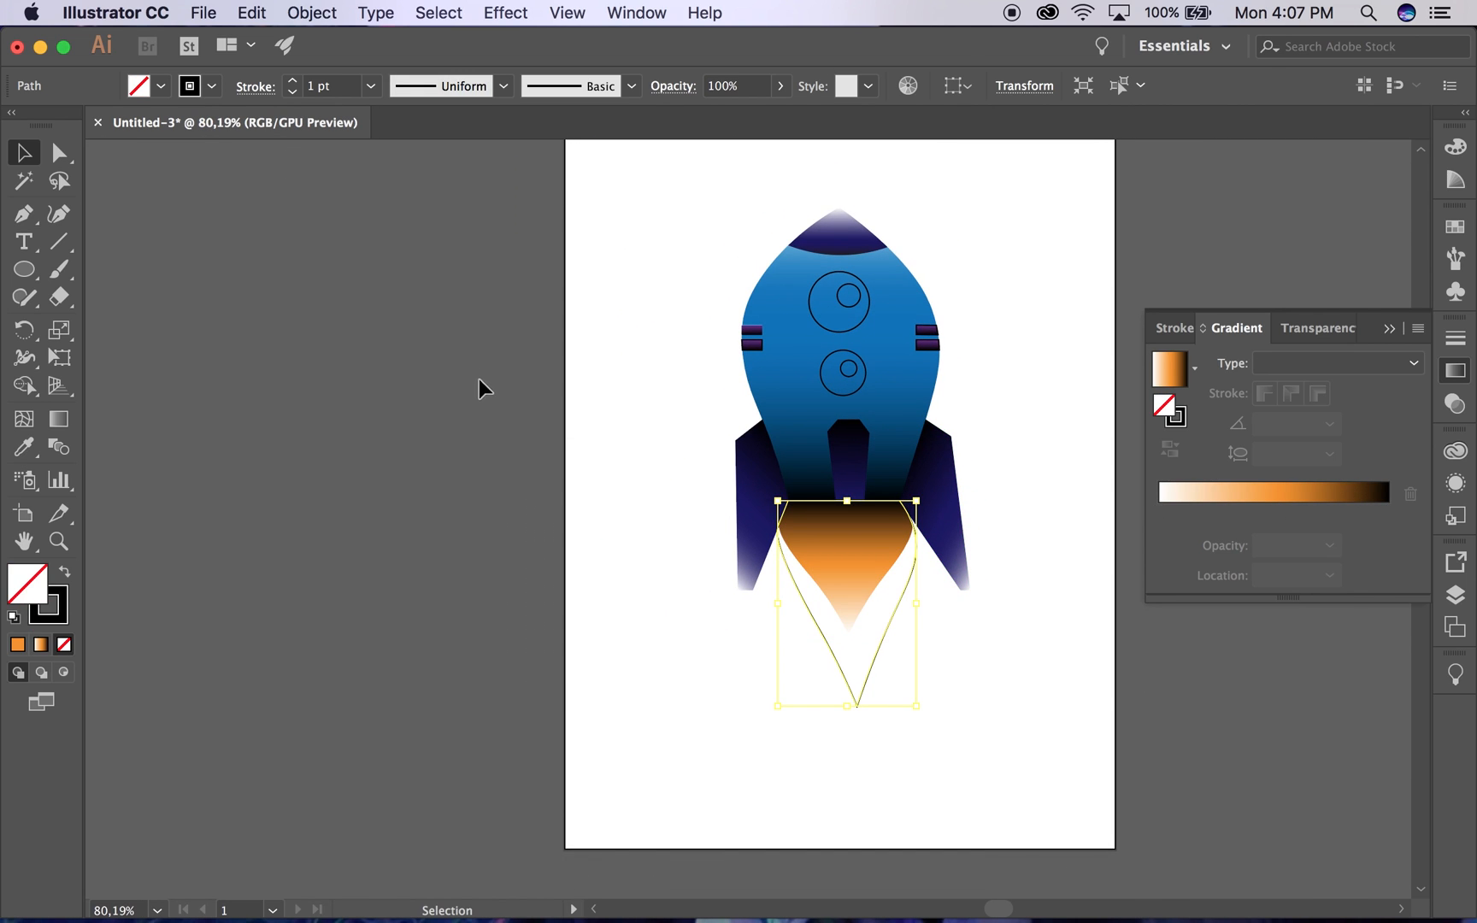
pyautogui.click(861, 556)
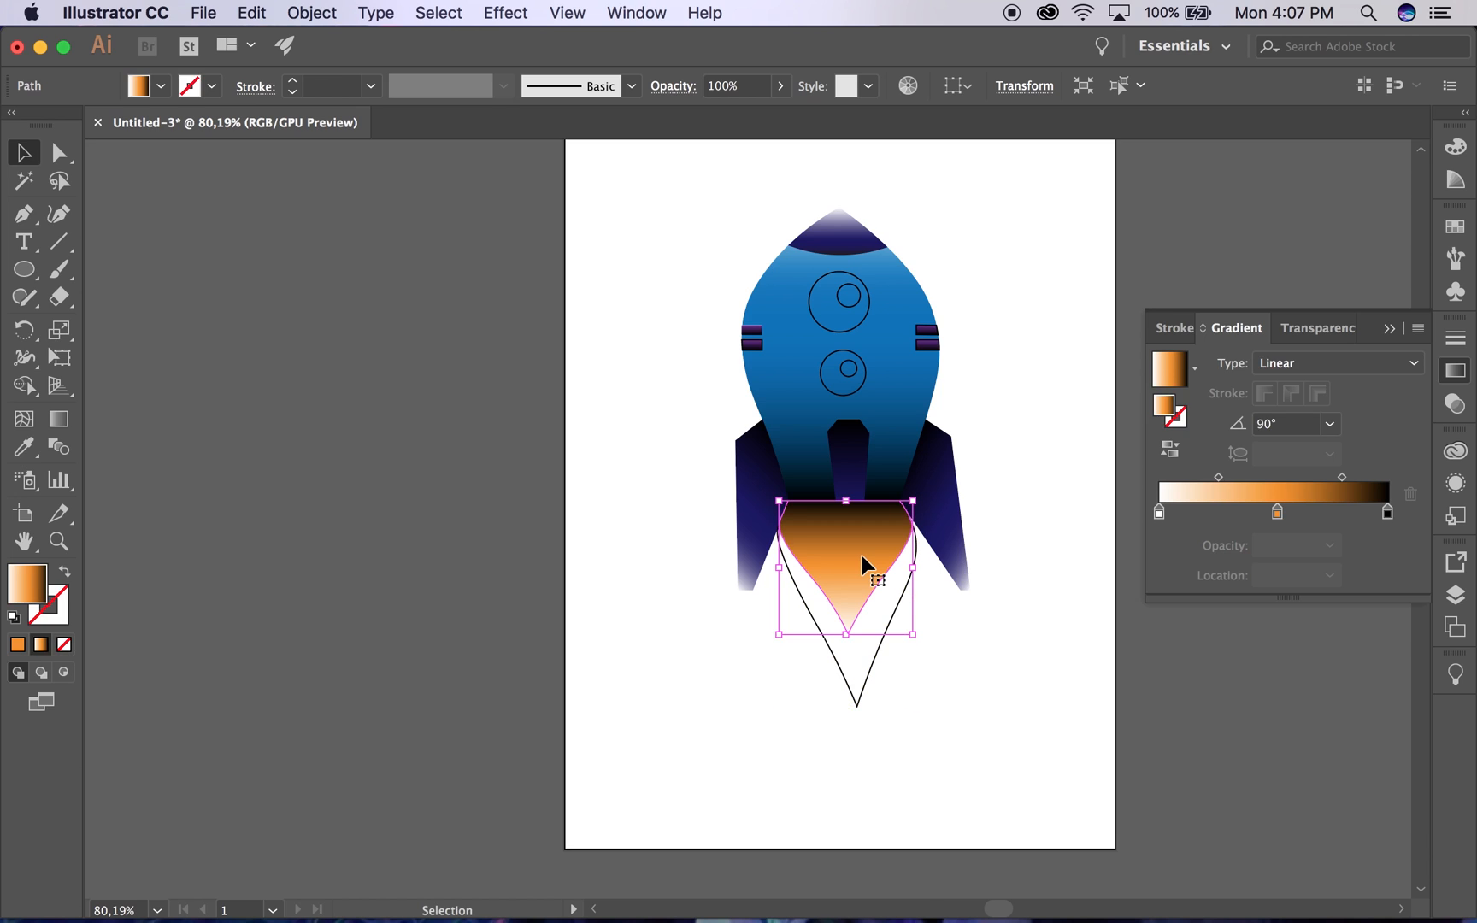
pyautogui.scroll(-3, 863, 564)
pyautogui.scroll(6, 862, 560)
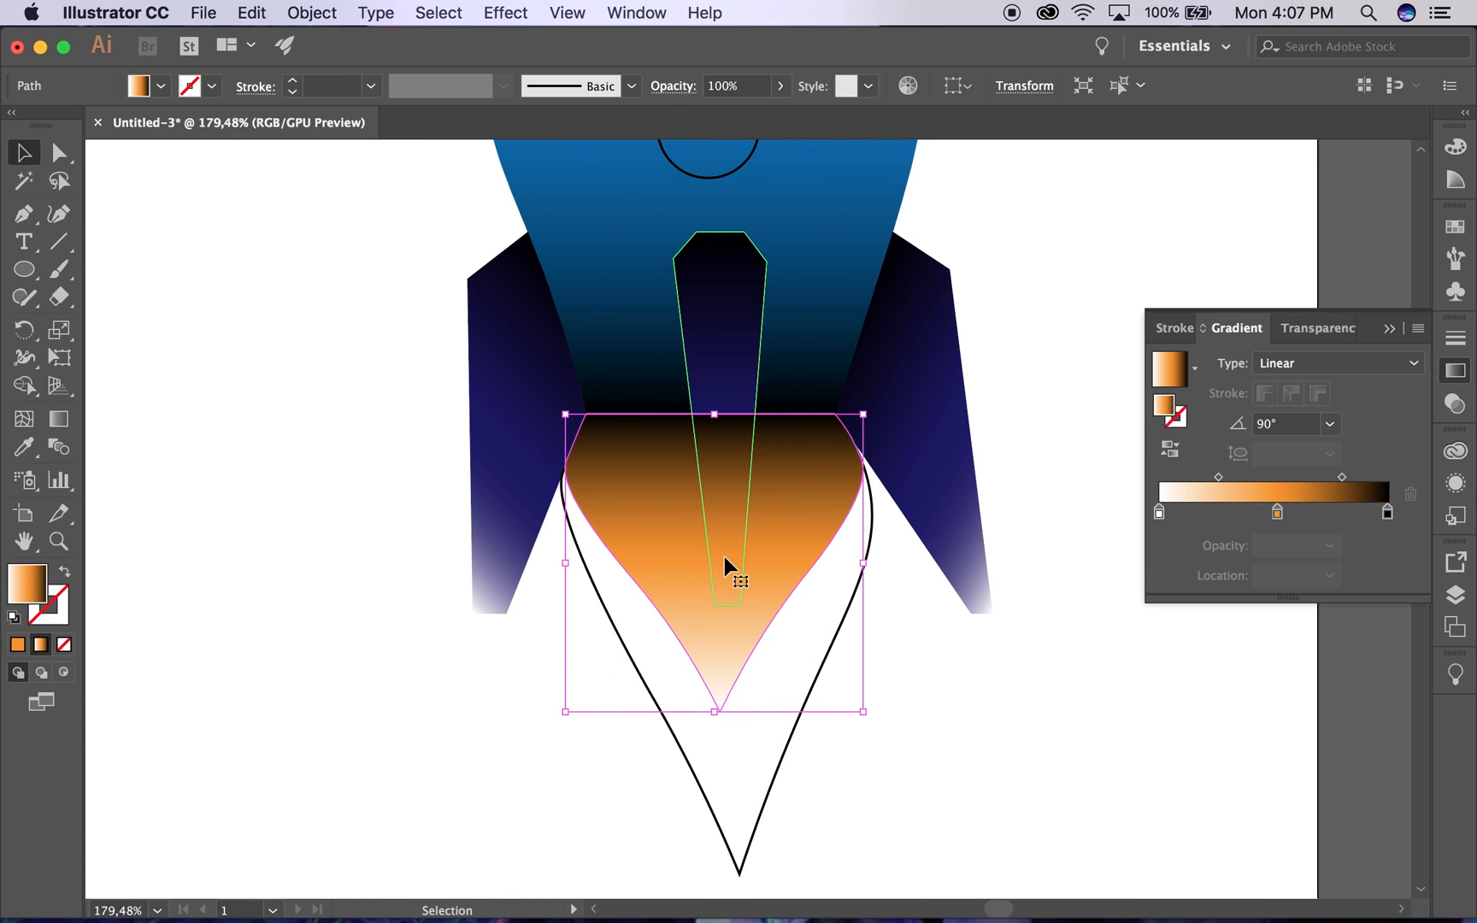
pyautogui.click(1455, 594)
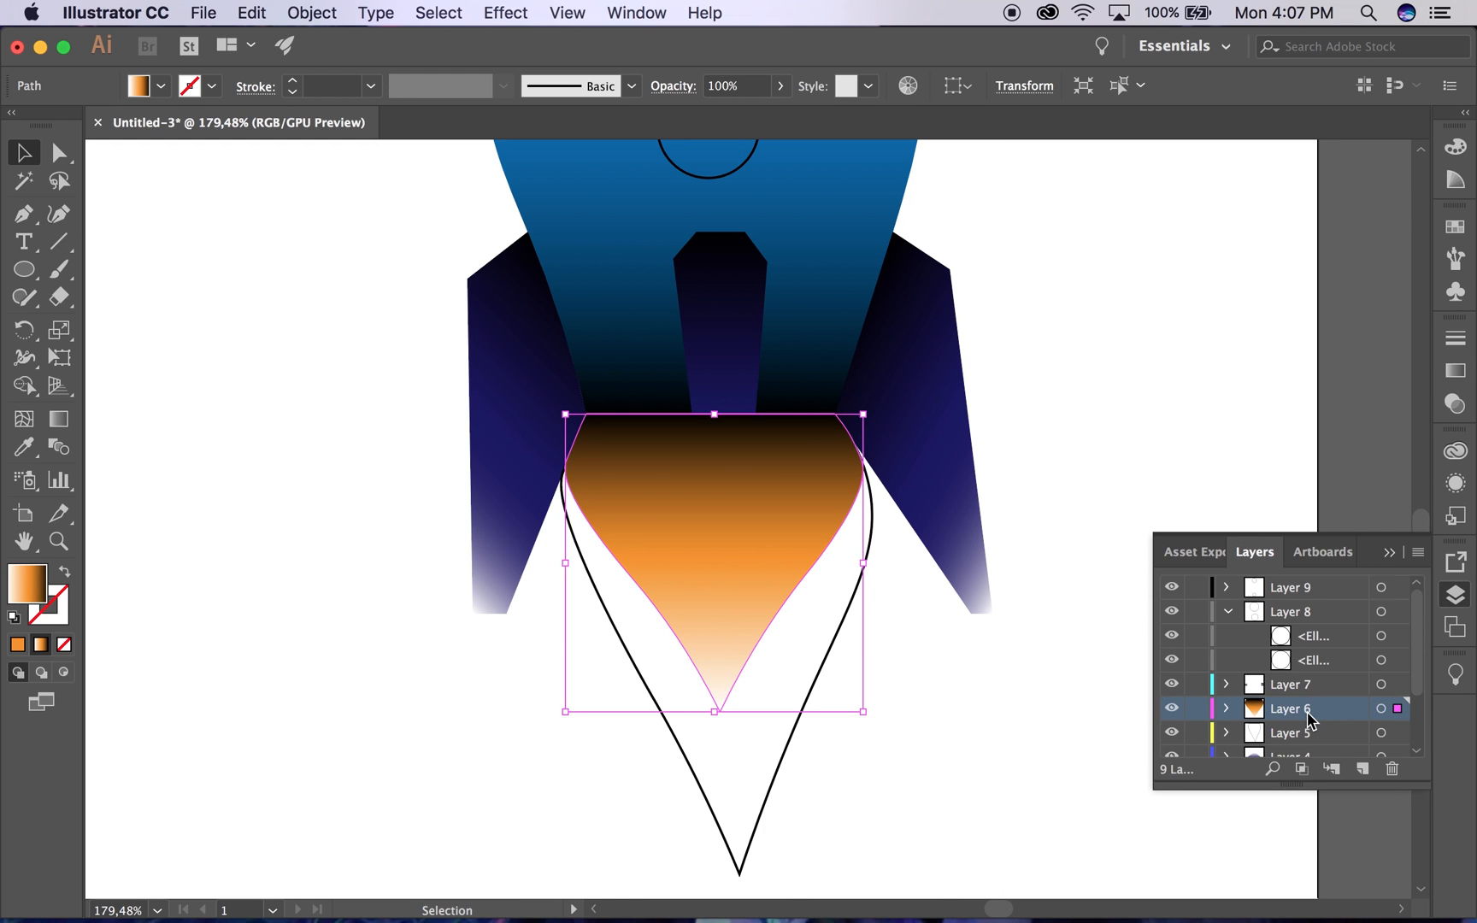
pyautogui.click(1228, 709)
pyautogui.click(1228, 710)
pyautogui.moveTo(1280, 717)
pyautogui.mouseDown()
pyautogui.moveTo(1282, 752)
pyautogui.moveTo(1279, 694)
pyautogui.moveTo(1286, 723)
pyautogui.mouseUp()
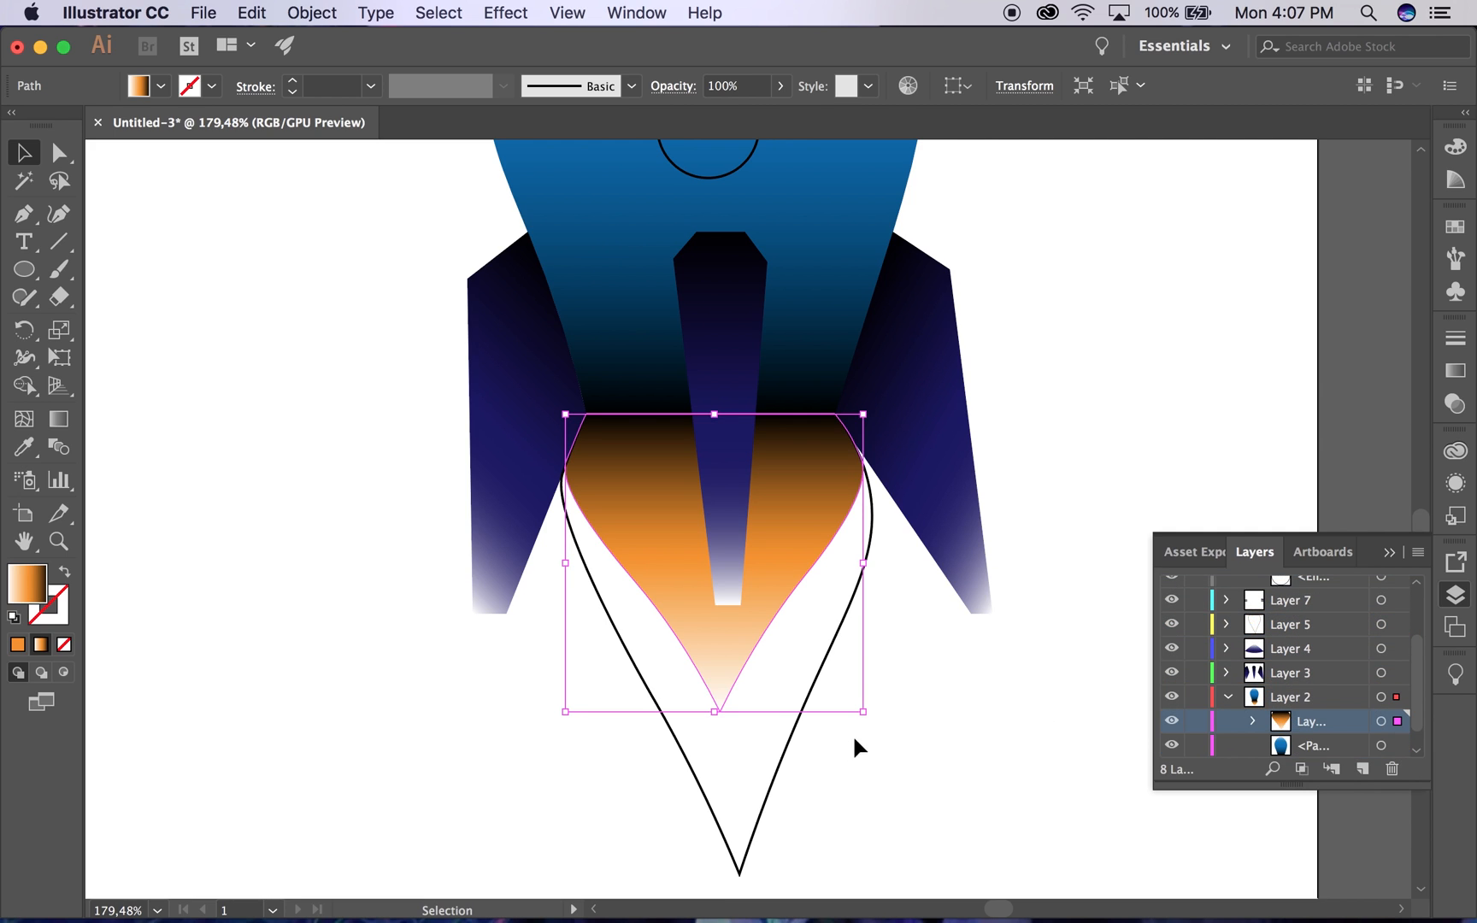
# Step: Remove the outer flame's stroke and fill the shape with the current orange gradient
pyautogui.click(780, 780)
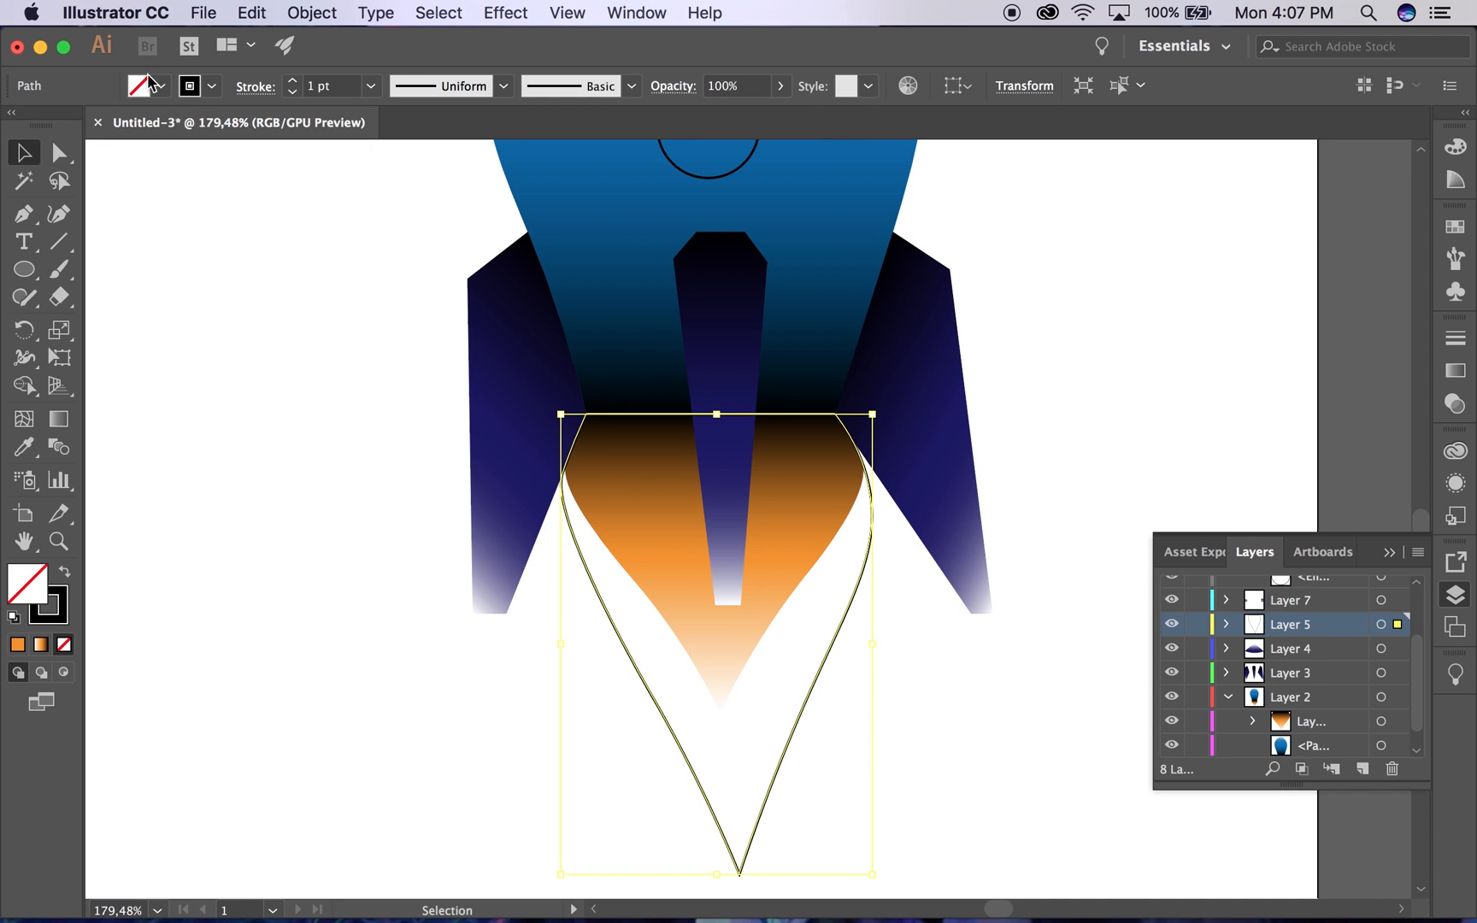
pyautogui.click(55, 617)
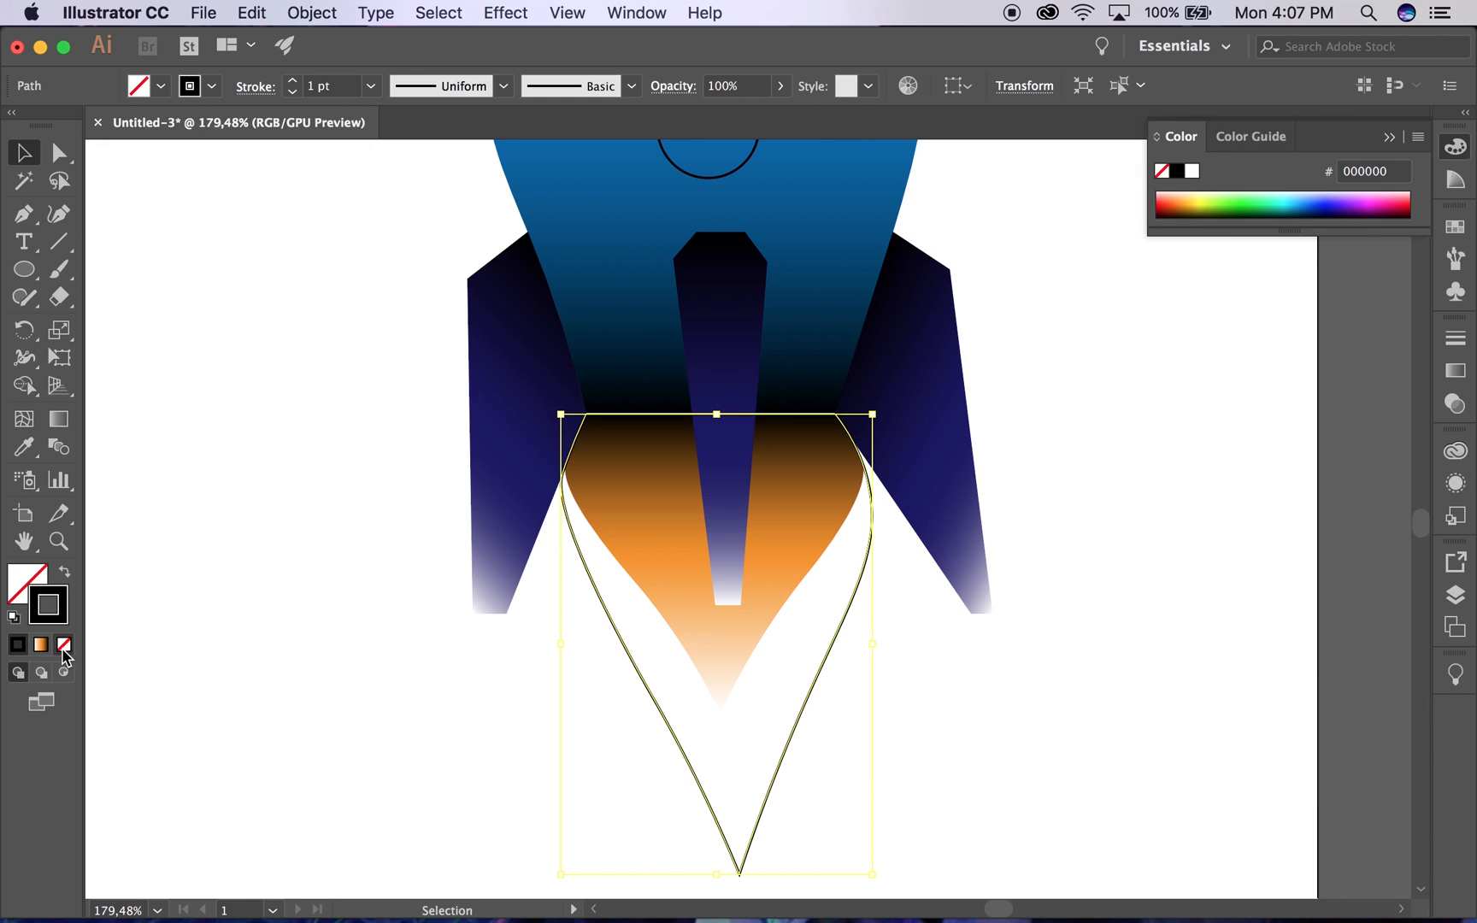
pyautogui.click(64, 645)
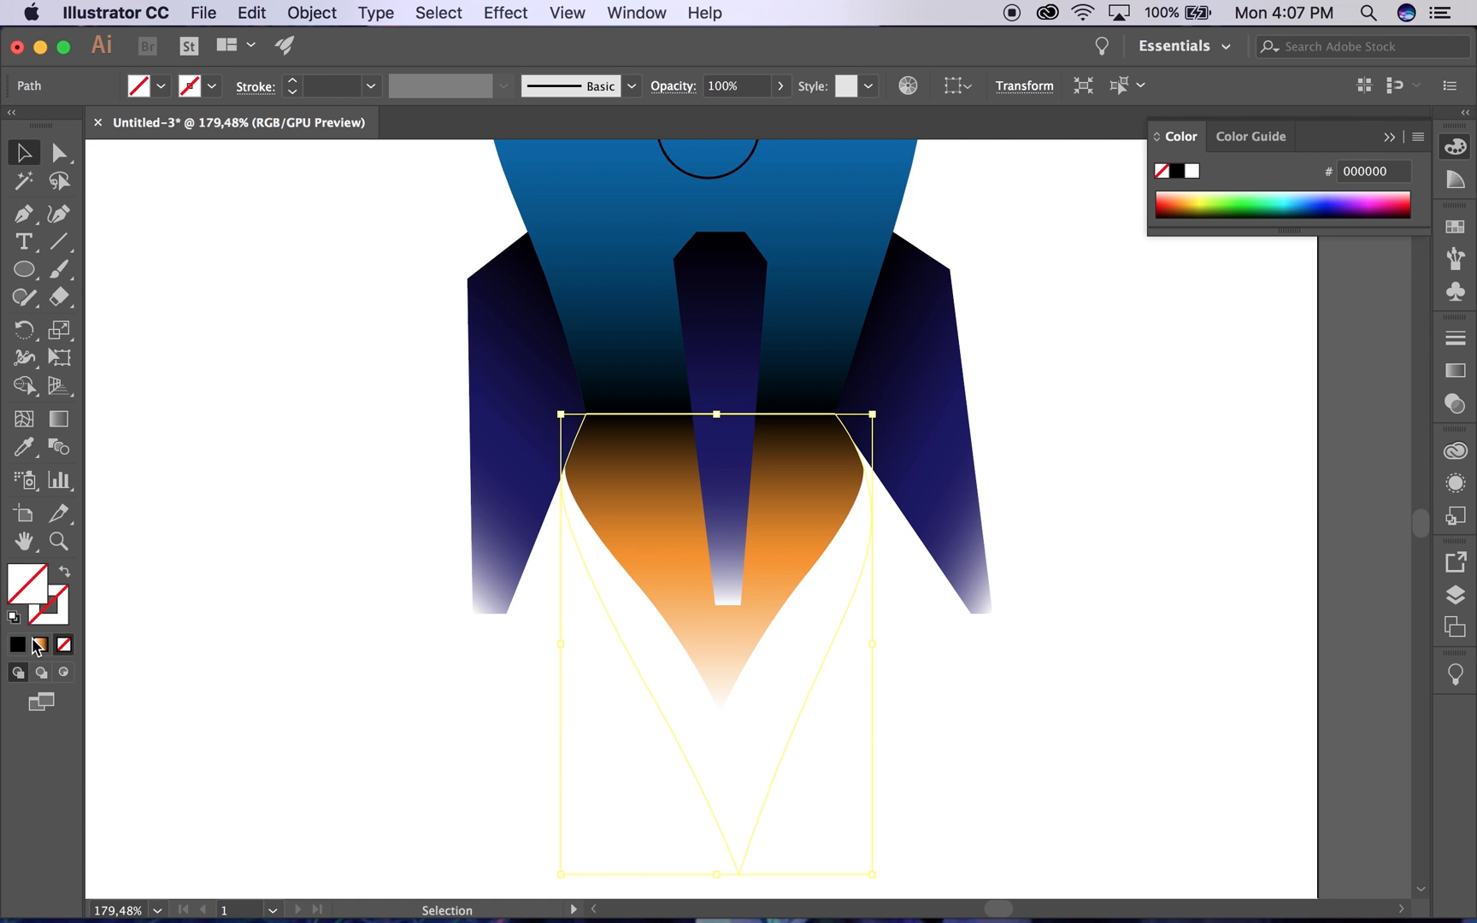
pyautogui.press('super+z')
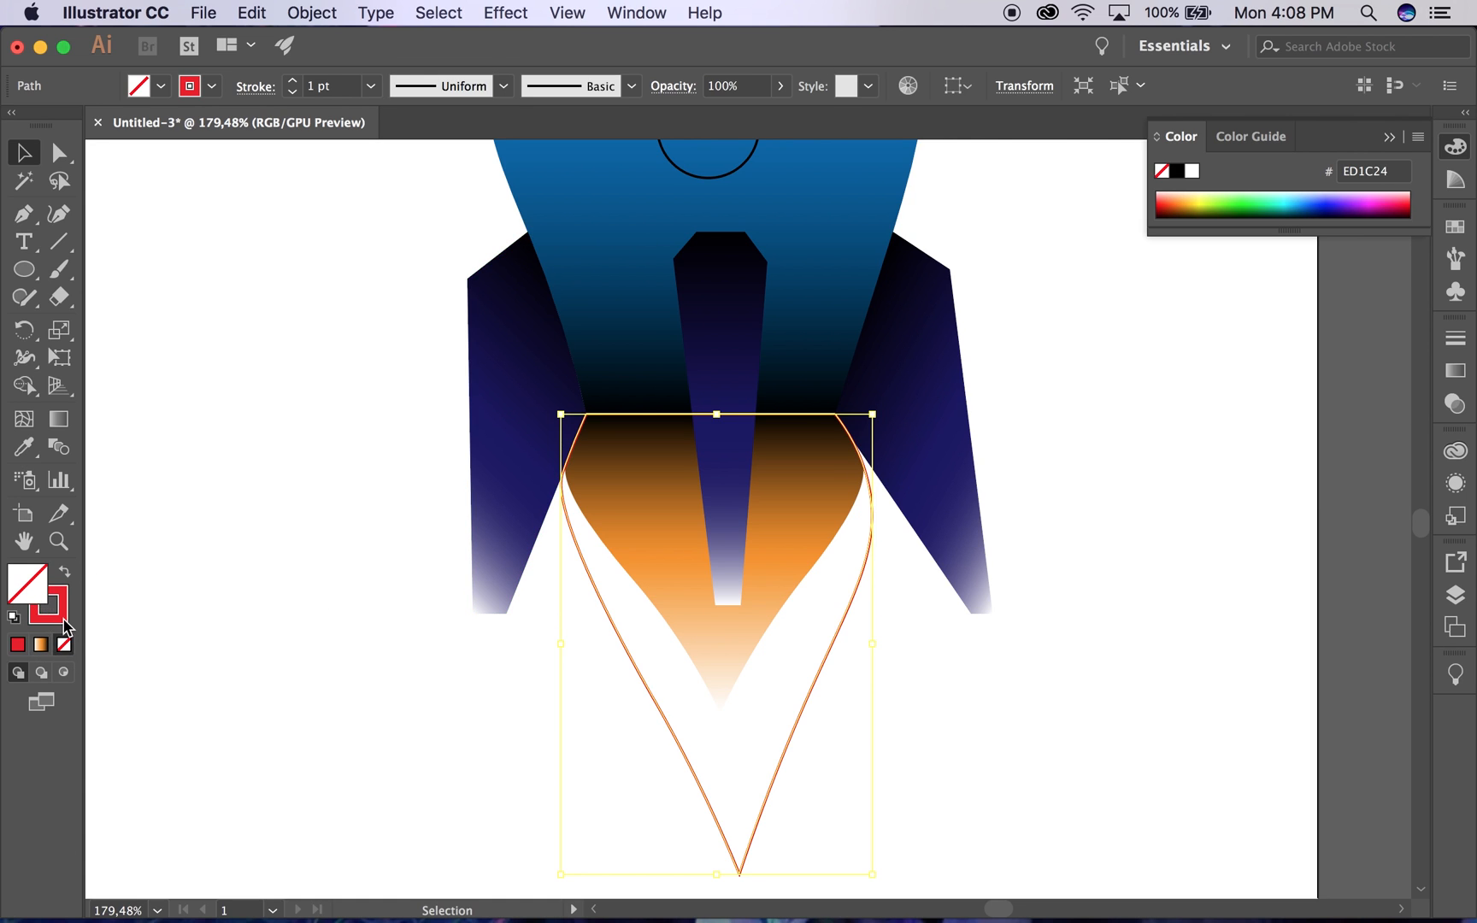
pyautogui.click(64, 621)
pyautogui.click(64, 646)
pyautogui.click(23, 589)
pyautogui.click(46, 642)
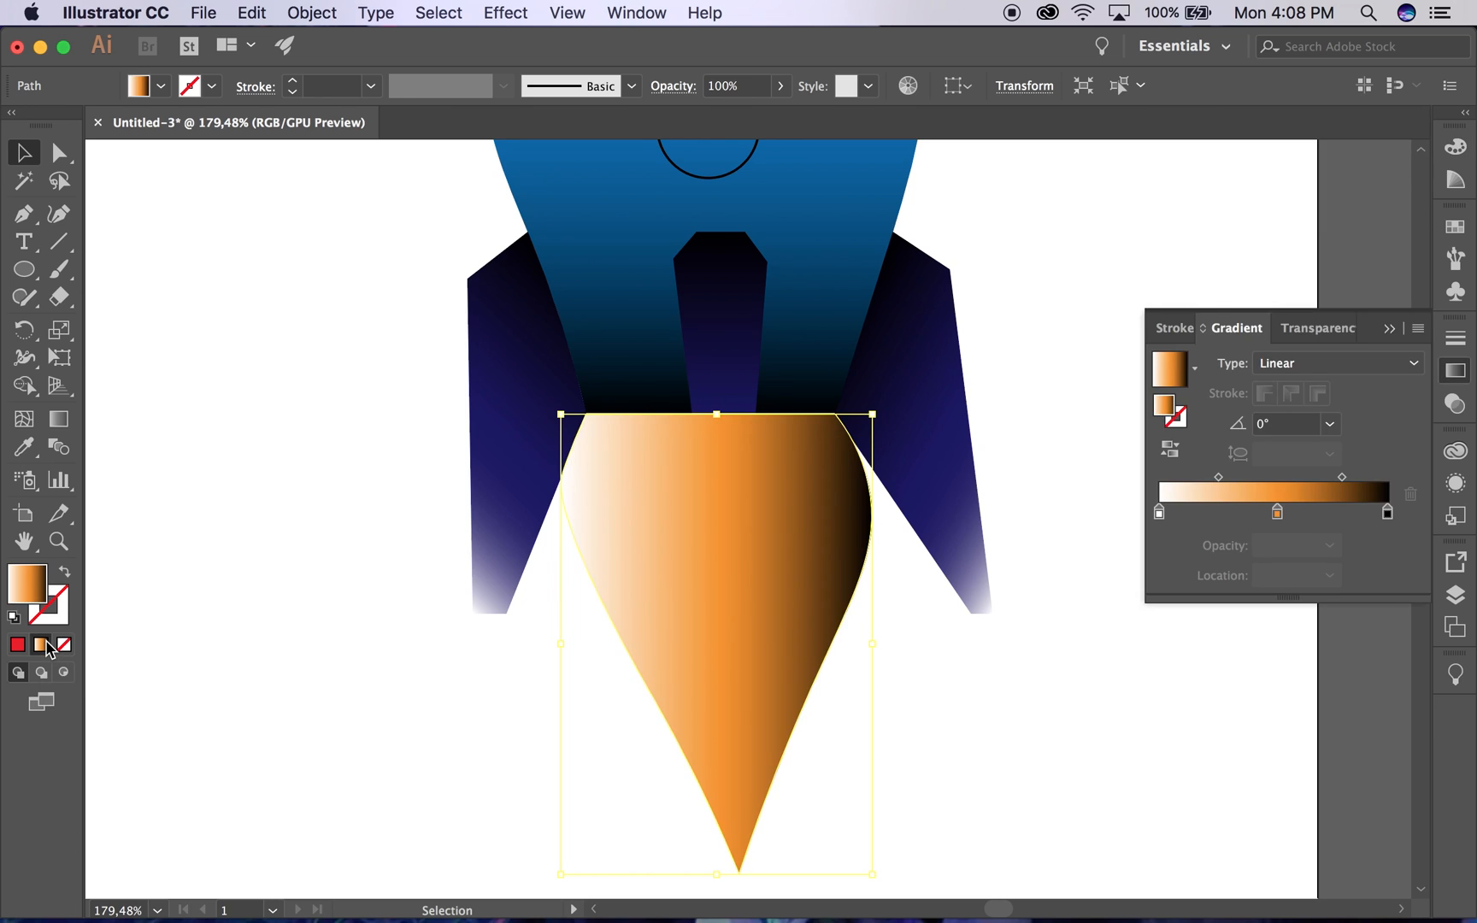
# Step: Switch the outer flame to the White, Black gradient preset and add a red colour stop right of its middle
pyautogui.click(161, 85)
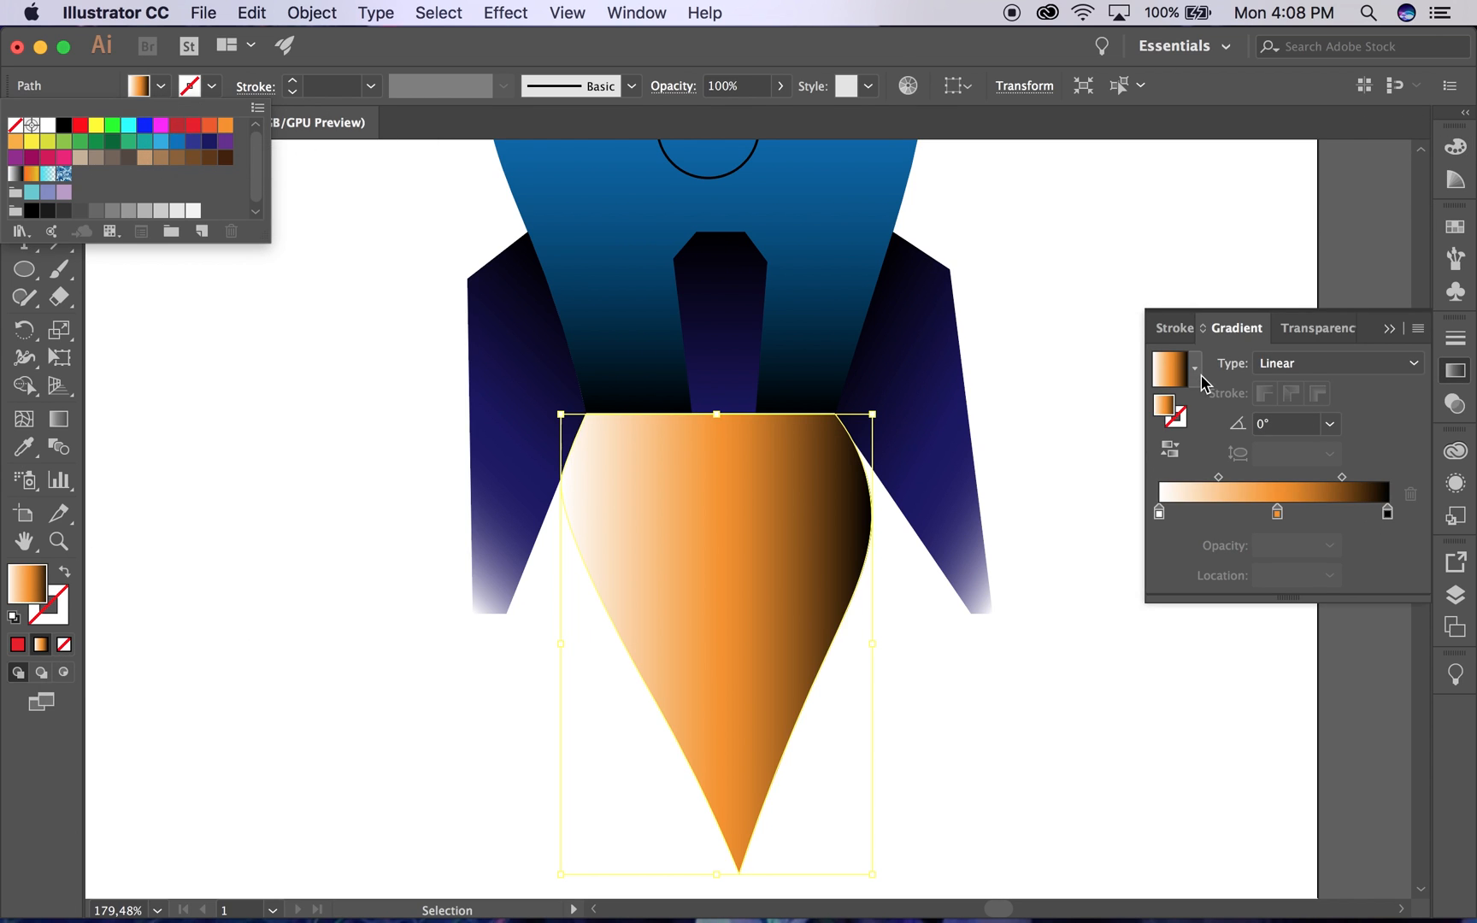
pyautogui.click(1195, 369)
pyautogui.click(1065, 412)
pyautogui.click(160, 86)
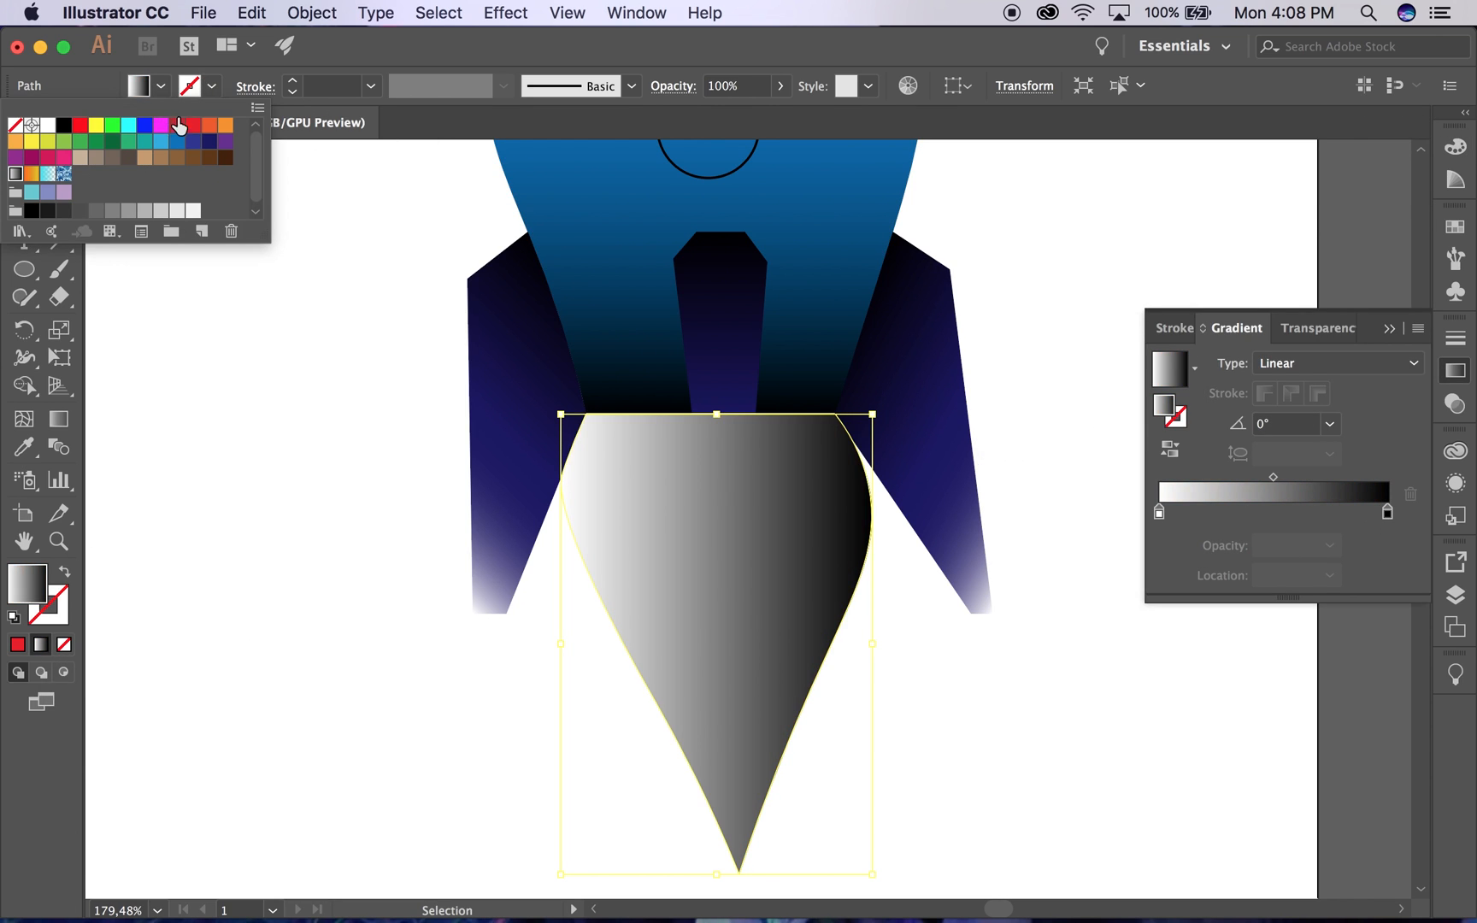
pyautogui.click(193, 126)
pyautogui.click(1175, 405)
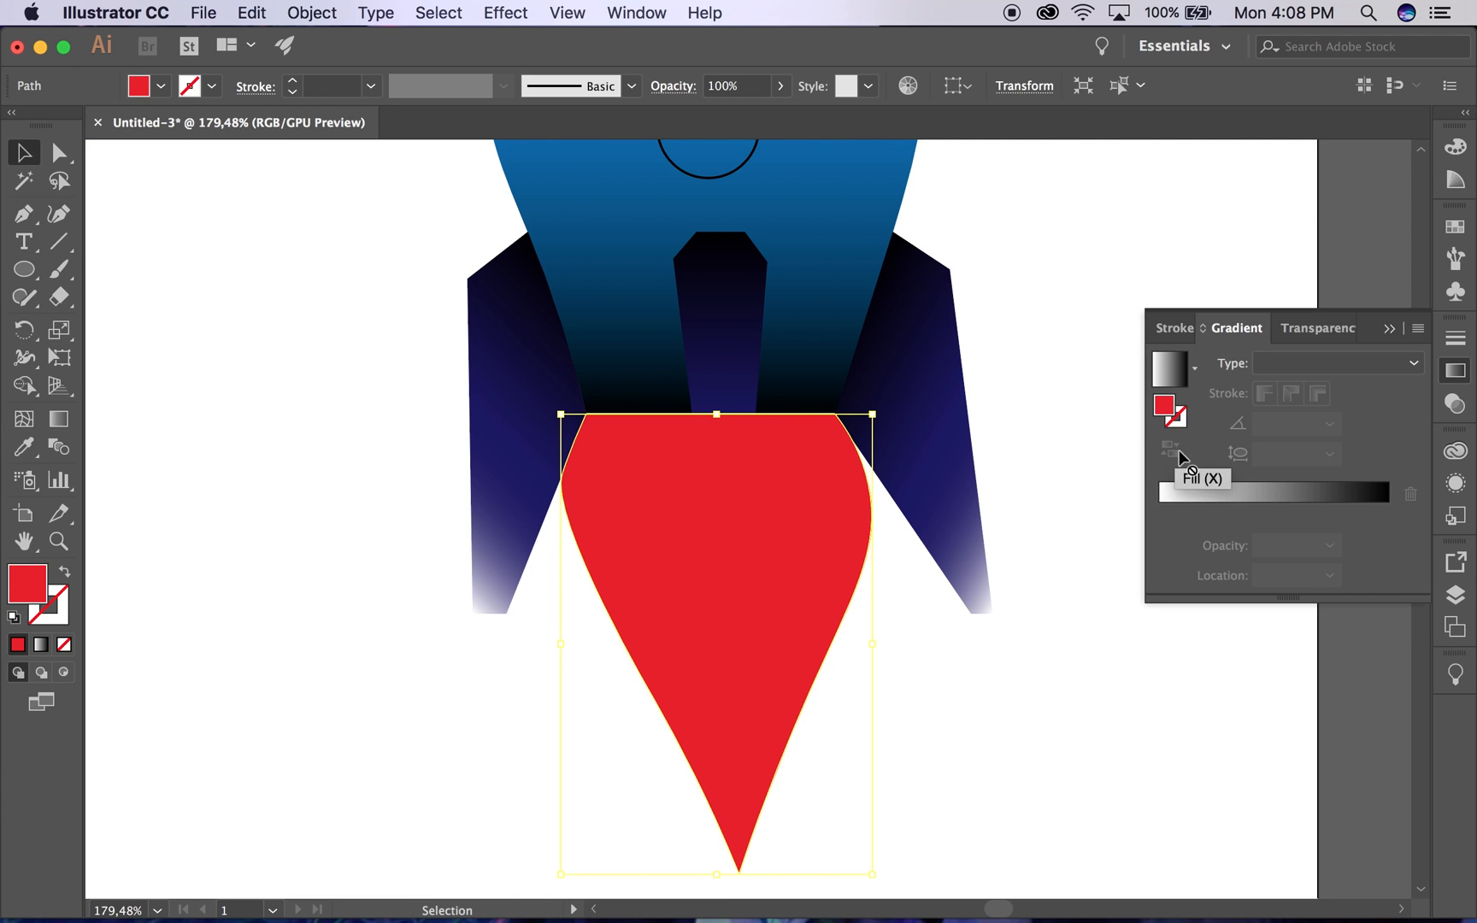
pyautogui.click(1198, 503)
pyautogui.moveTo(1201, 523); pyautogui.dragTo(1306, 523)
# Step: Shift the outer flame's white-to-red midpoint to 27.28% and set the gradient angle to 90°
pyautogui.moveTo(1229, 477); pyautogui.dragTo(1198, 479)
pyautogui.click(1330, 423)
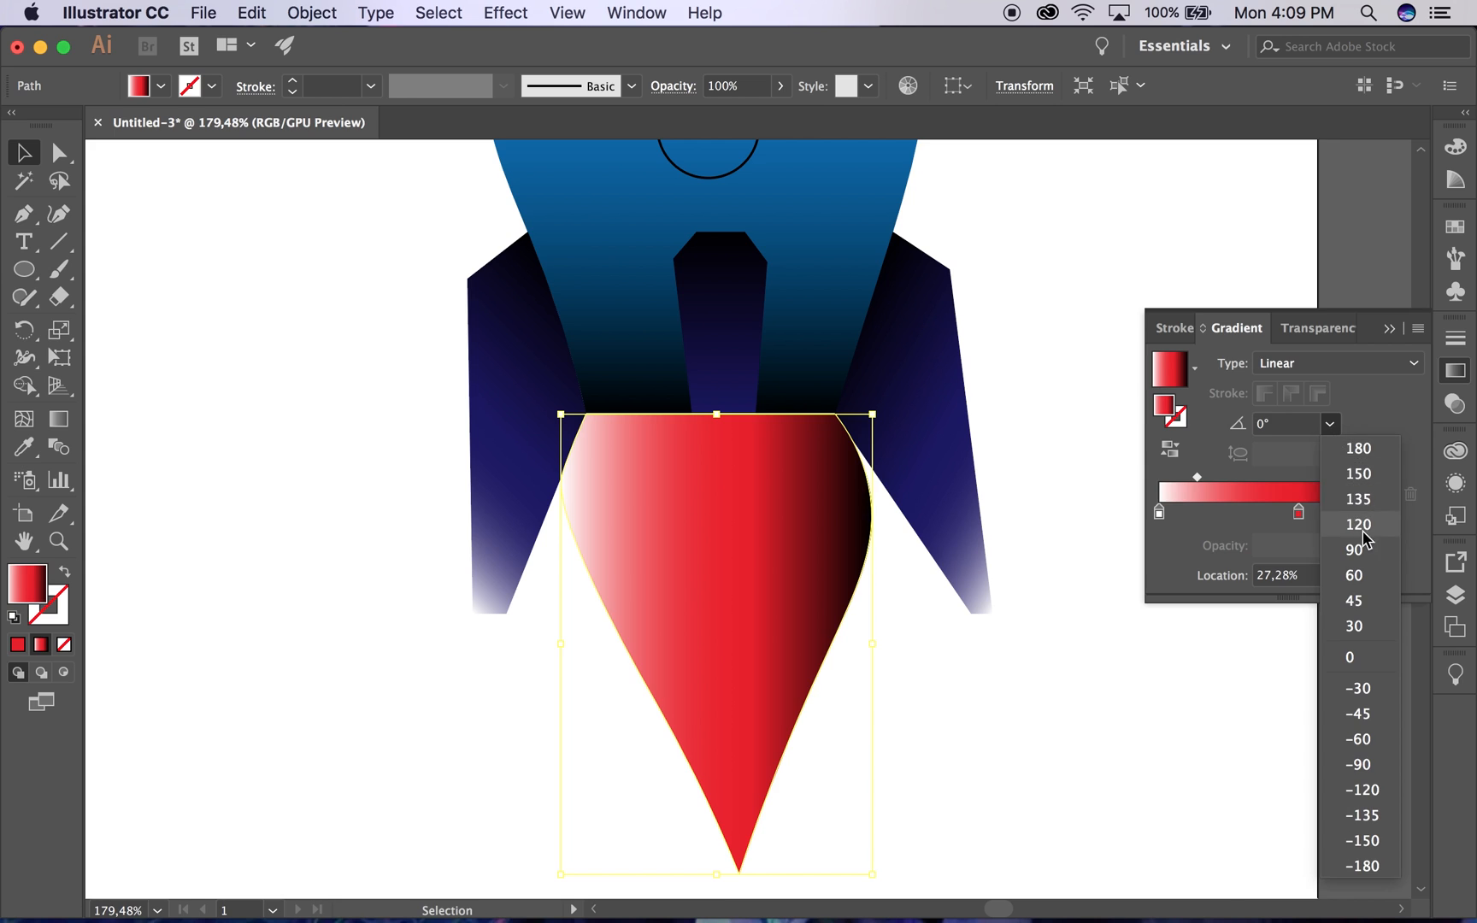
pyautogui.click(1357, 549)
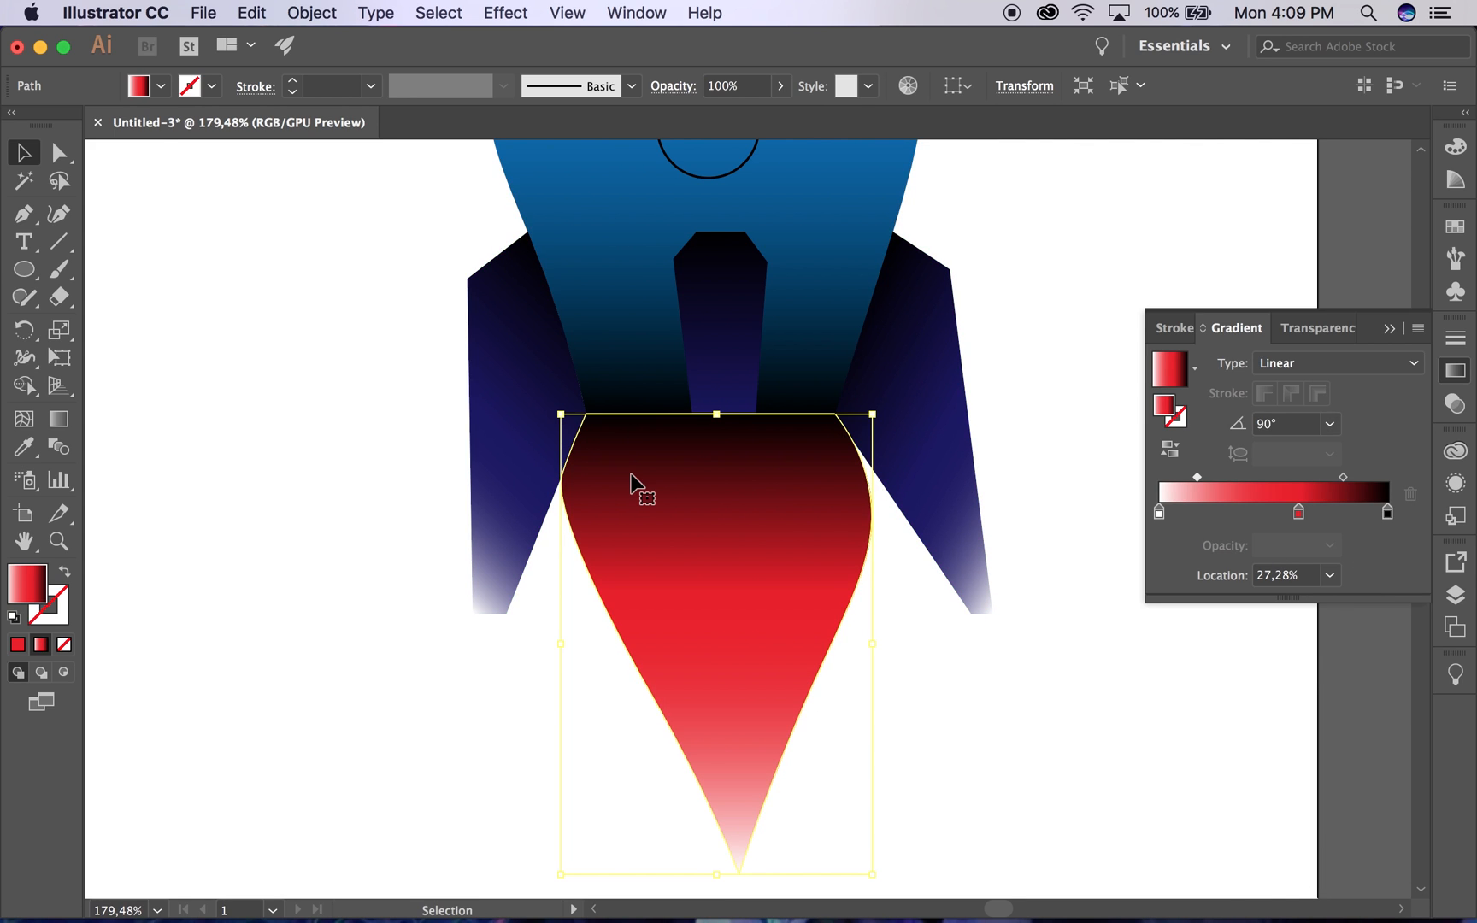
pyautogui.press('super+0')
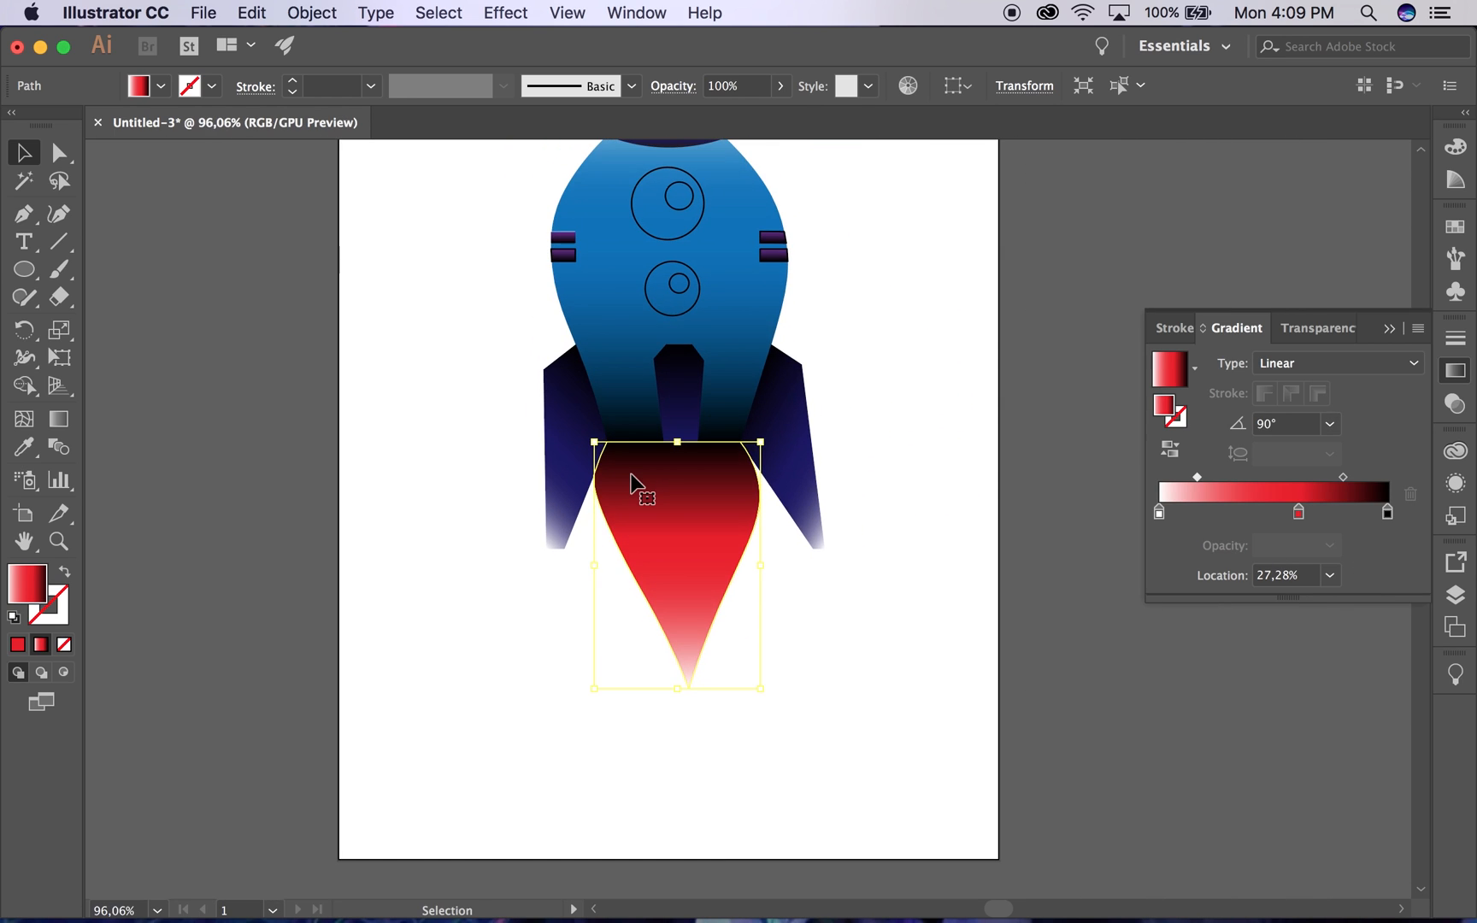
# Step: Move Layer 5 with the red outer flame into Layer 2 beneath the orange flame, and deselect it
pyautogui.click(1455, 596)
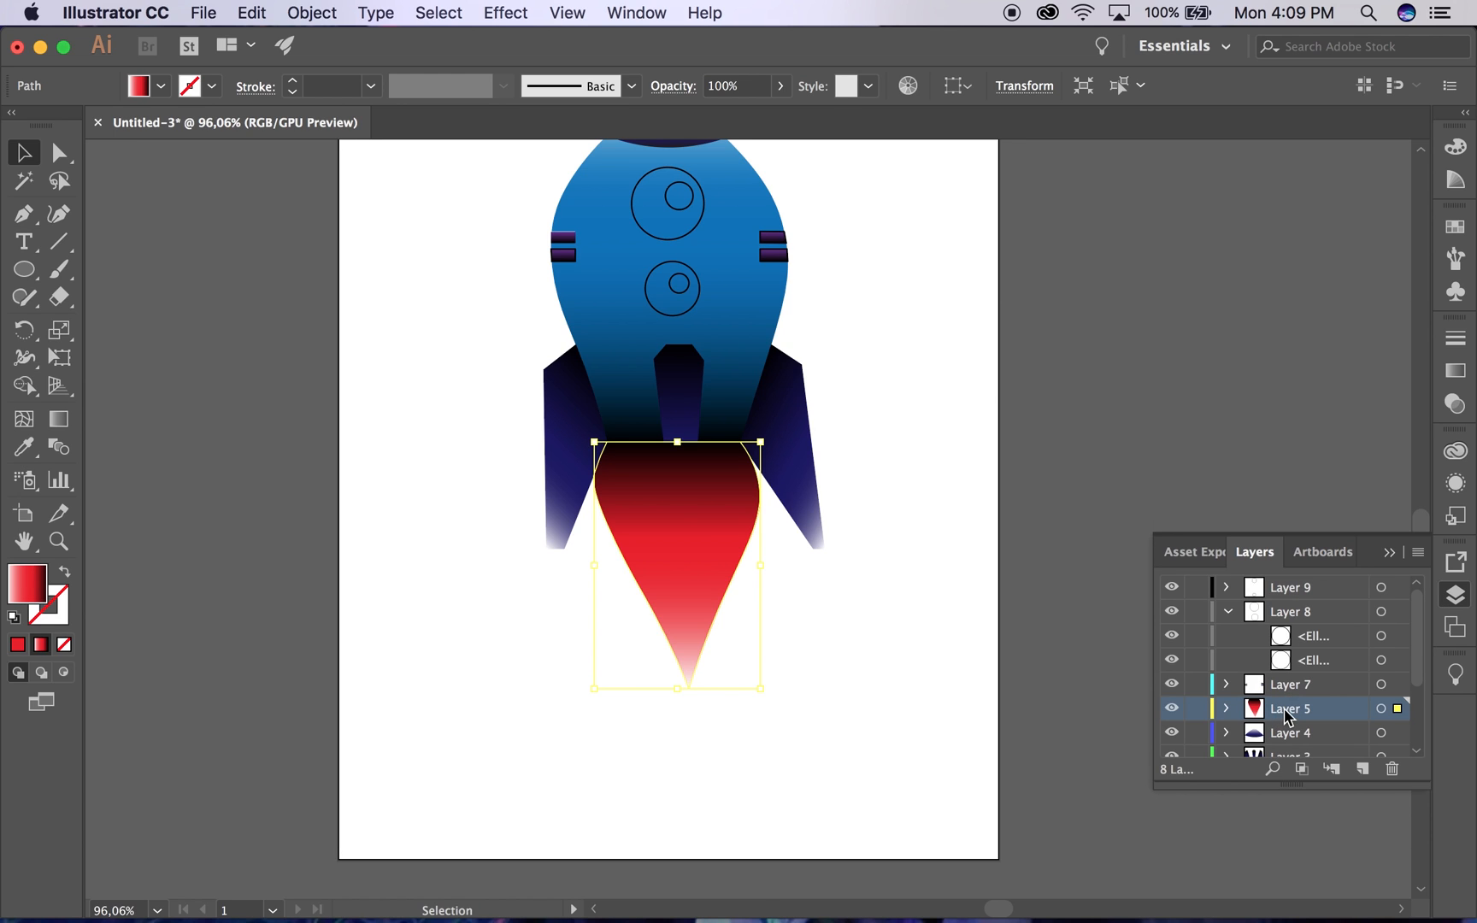
pyautogui.moveTo(1290, 716)
pyautogui.mouseDown()
pyautogui.moveTo(1286, 758)
pyautogui.moveTo(1285, 696)
pyautogui.moveTo(1293, 720)
pyautogui.mouseUp()
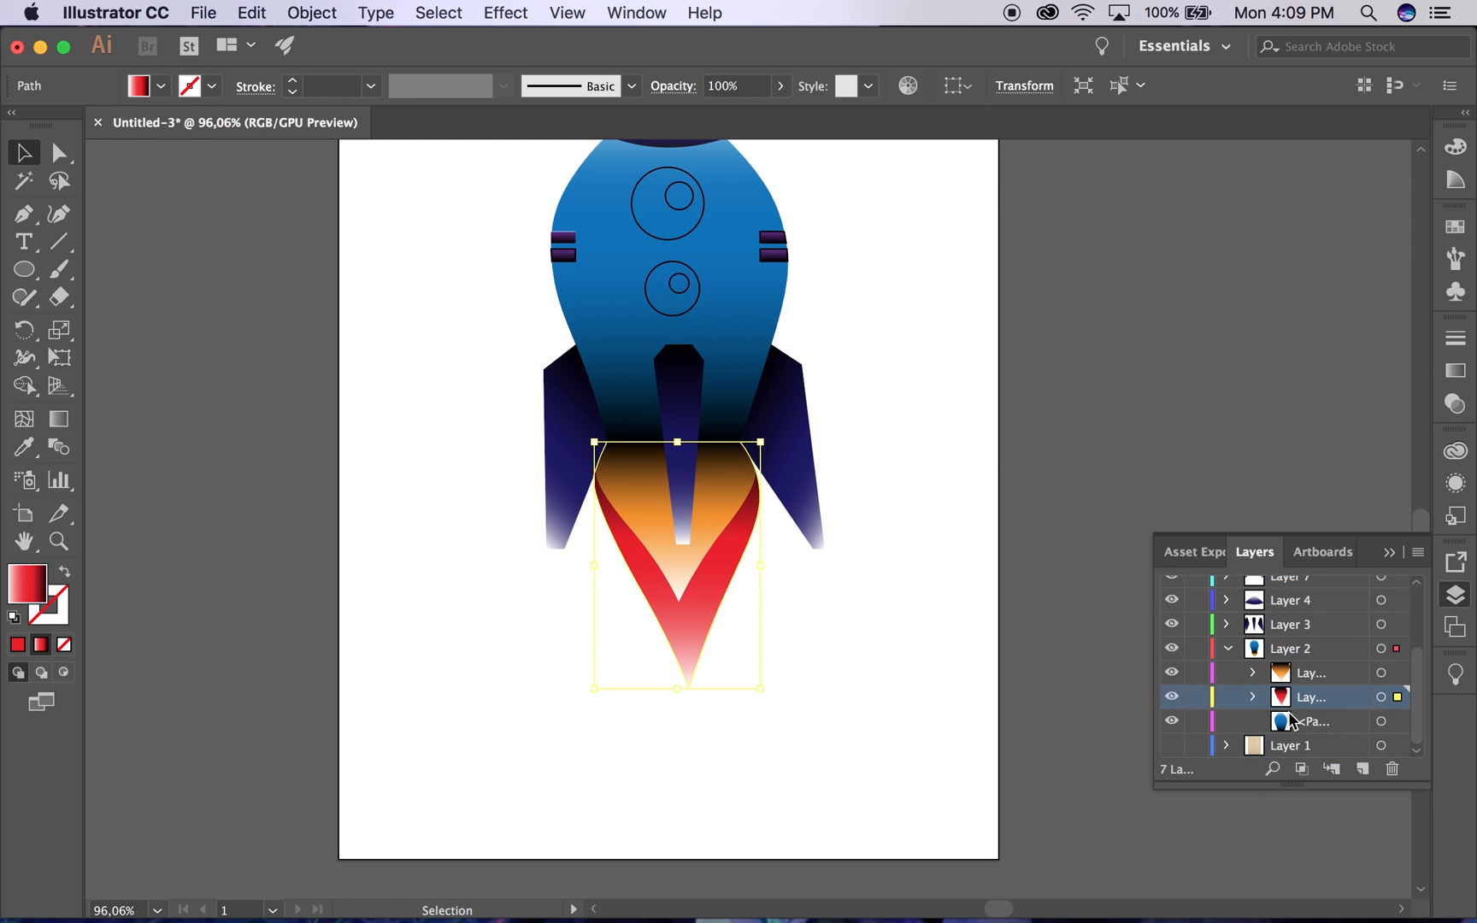
pyautogui.click(1093, 590)
pyautogui.scroll(-3, 872, 604)
pyautogui.scroll(3, 871, 603)
pyautogui.scroll(2, 869, 597)
pyautogui.scroll(-2, 869, 597)
pyautogui.scroll(3, 770, 248)
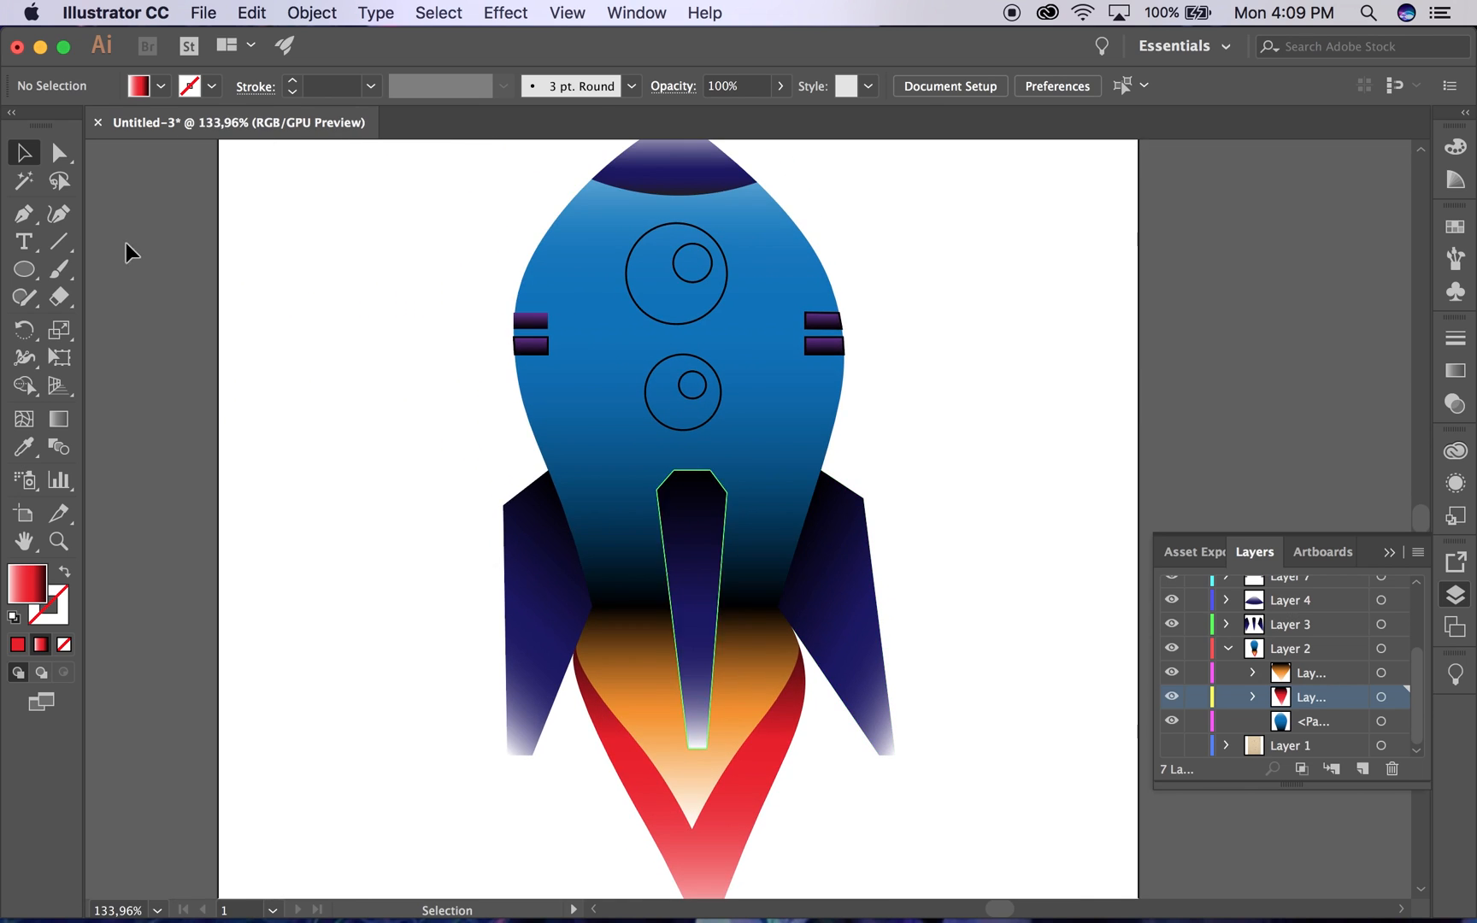
# Step: Remove the stroke from the upper window's large circle and fill it with the White, Black gradient preset
pyautogui.click(697, 319)
pyautogui.click(51, 616)
pyautogui.click(64, 644)
pyautogui.click(27, 584)
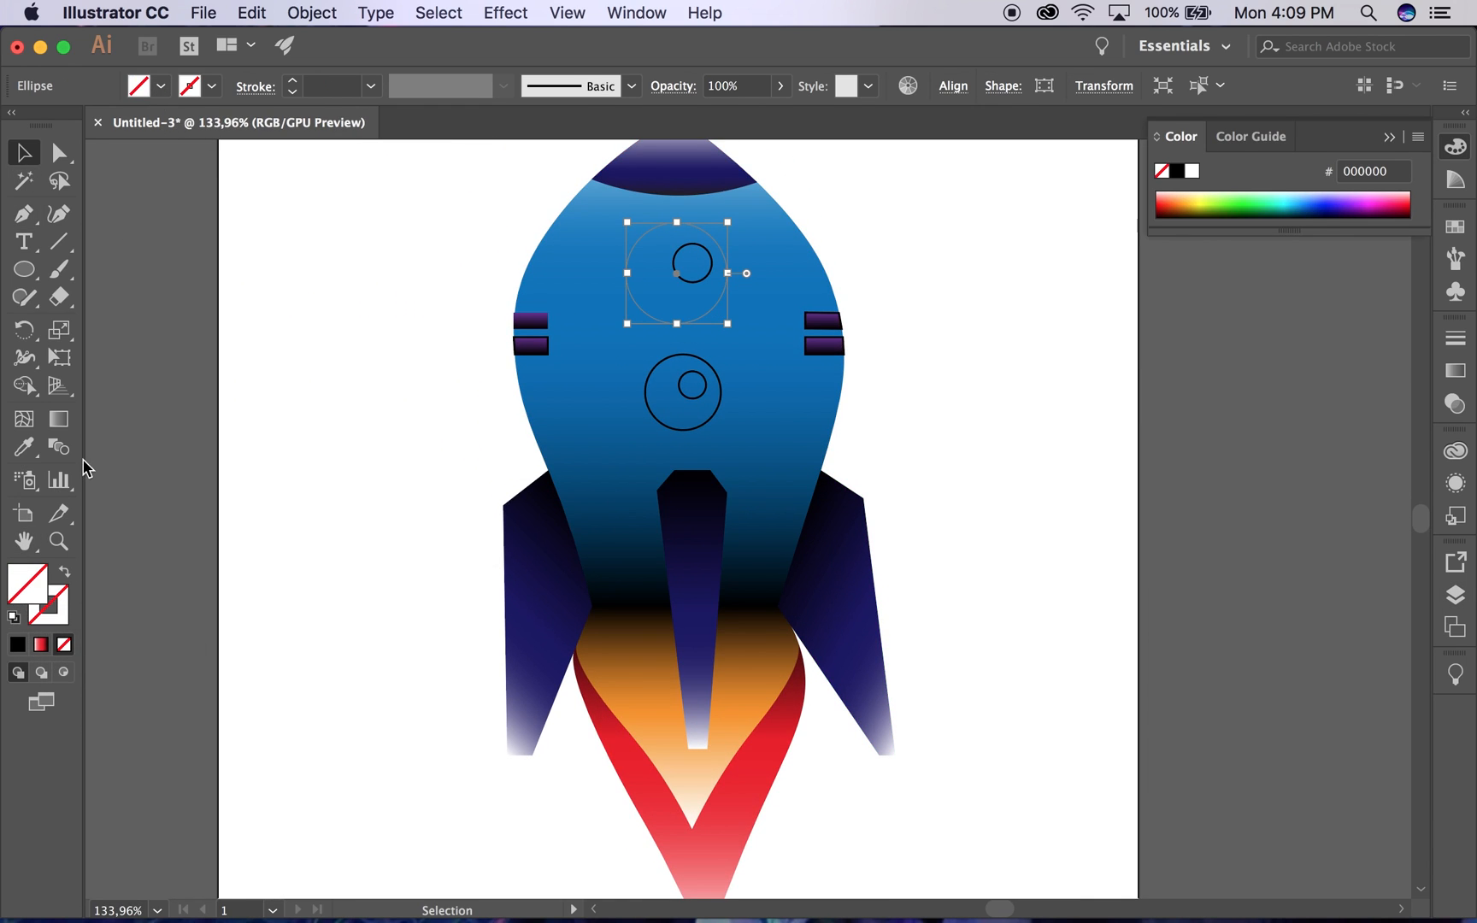
pyautogui.press('.')
pyautogui.click(1195, 368)
pyautogui.click(1120, 399)
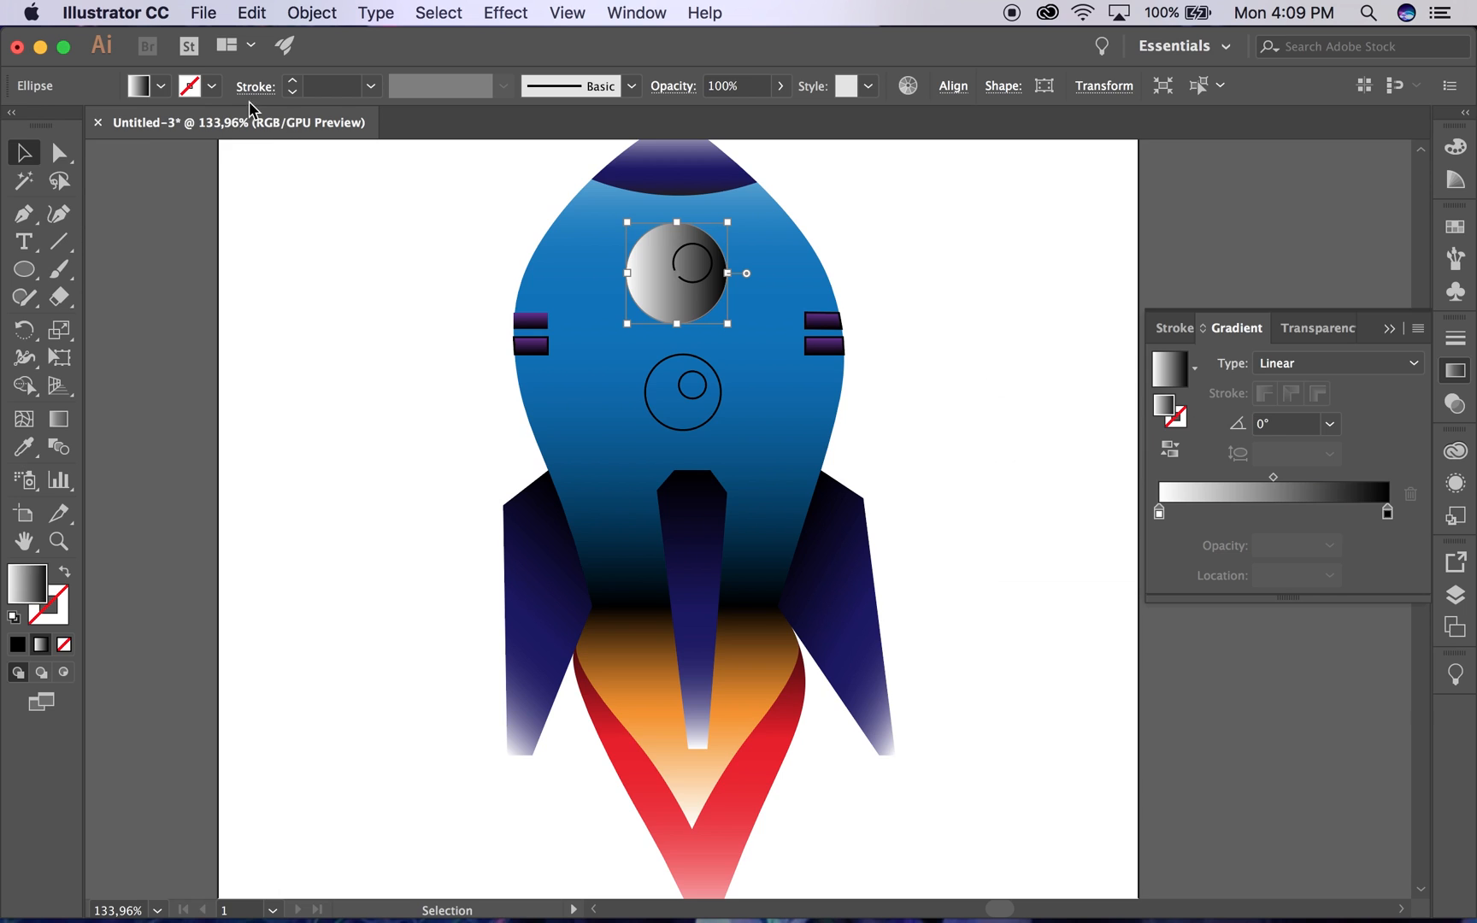
# Step: Add a cyan colour stop near the middle of the gradient, shift the white-to-cyan midpoint to 18.62%, and set the angle to -90°
pyautogui.click(160, 85)
pyautogui.click(127, 126)
pyautogui.moveTo(1165, 405); pyautogui.dragTo(1285, 520)
pyautogui.moveTo(1221, 477); pyautogui.dragTo(1180, 477)
pyautogui.click(1330, 424)
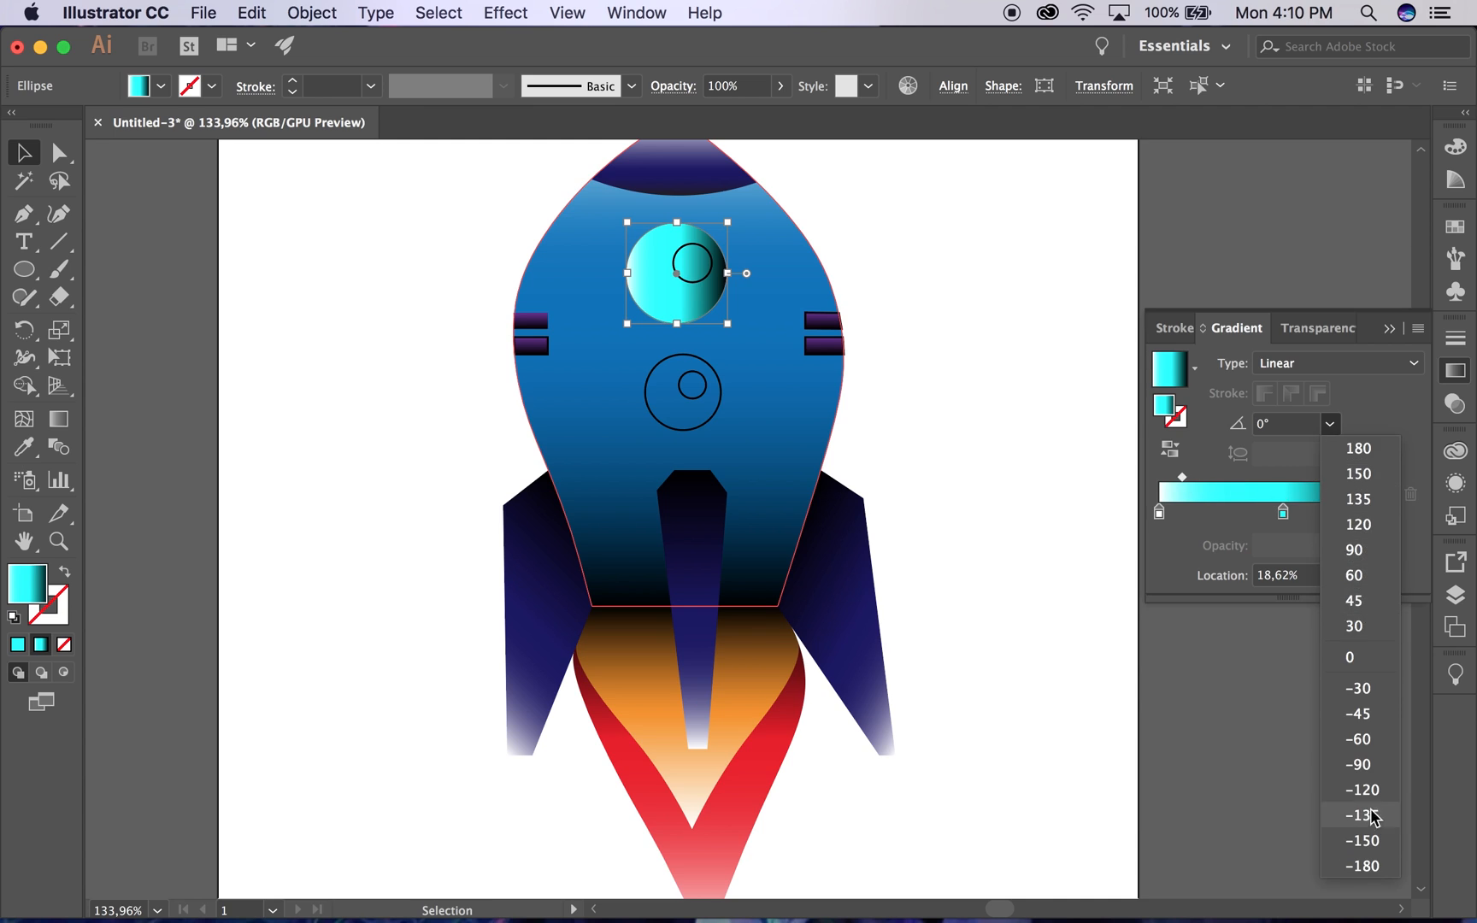
pyautogui.click(1358, 765)
# Step: Fill the lower window's large circle with the current cyan gradient at an angle of -90°
pyautogui.click(700, 428)
pyautogui.click(1237, 496)
pyautogui.click(1330, 424)
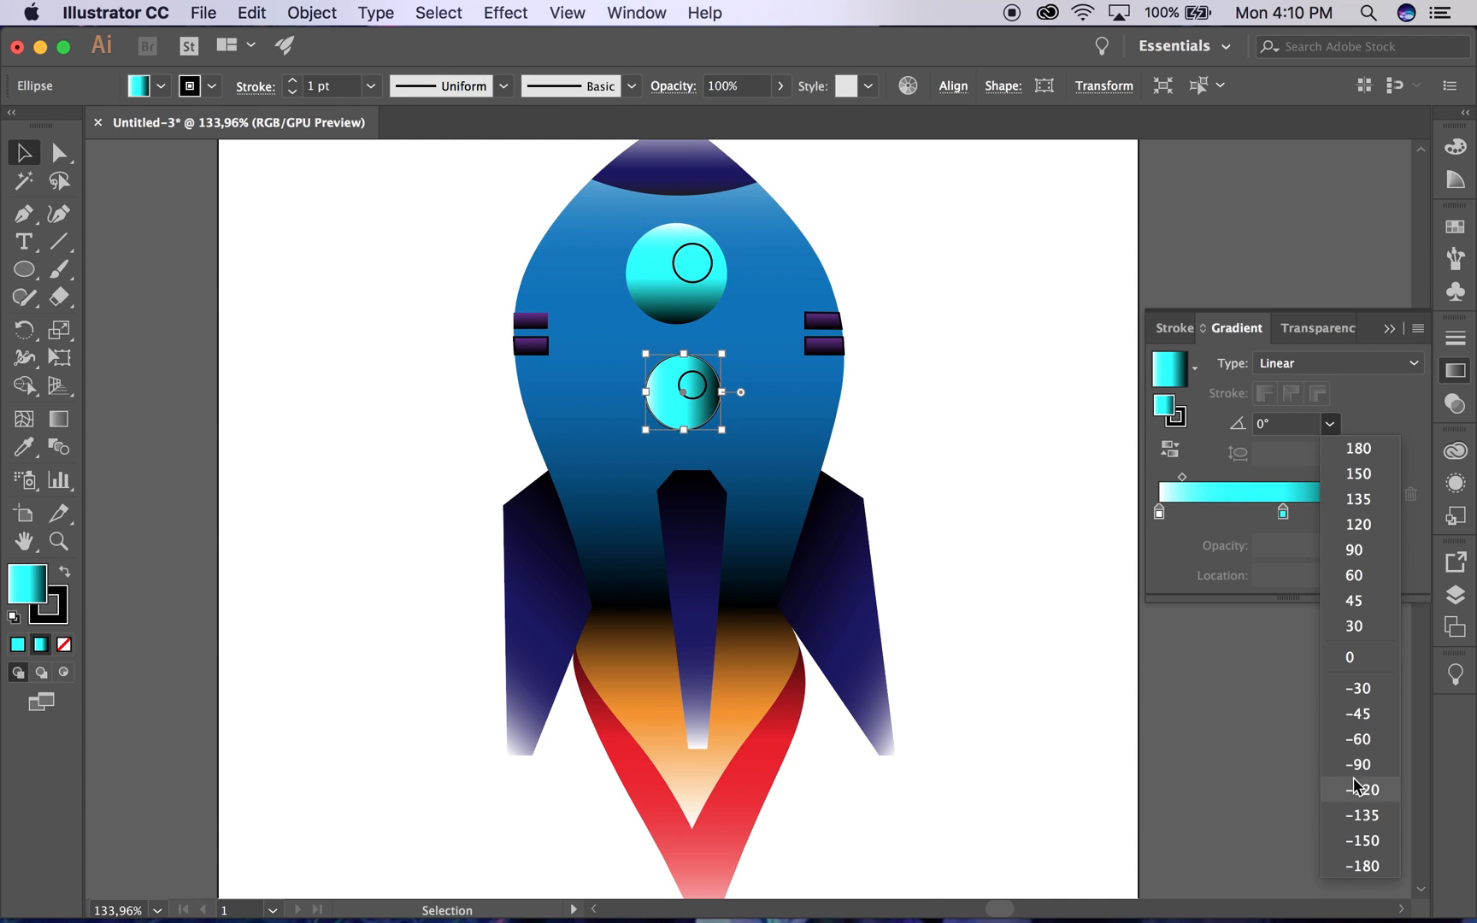
pyautogui.click(1359, 764)
# Step: Remove the stroke from the small highlight circle in the upper window and fill it with the White, Black gradient preset
pyautogui.click(702, 293)
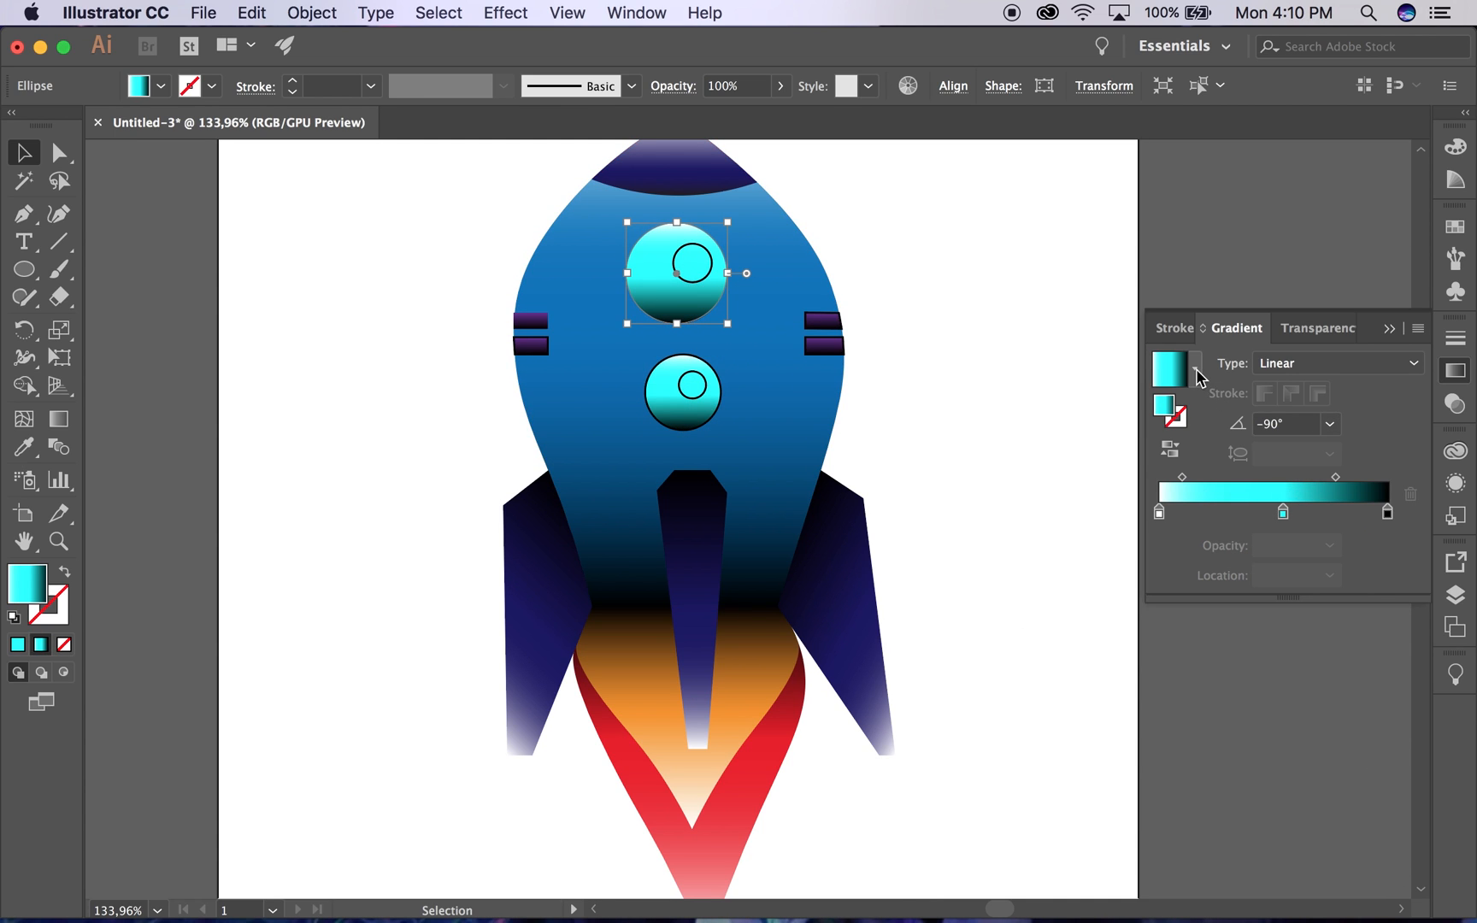
pyautogui.click(698, 282)
pyautogui.click(39, 606)
pyautogui.click(64, 643)
pyautogui.click(17, 594)
pyautogui.click(1196, 368)
pyautogui.click(1047, 413)
# Step: Add a white colour stop at 39.95% to the upper highlight circle's gradient
pyautogui.click(162, 86)
pyautogui.click(47, 125)
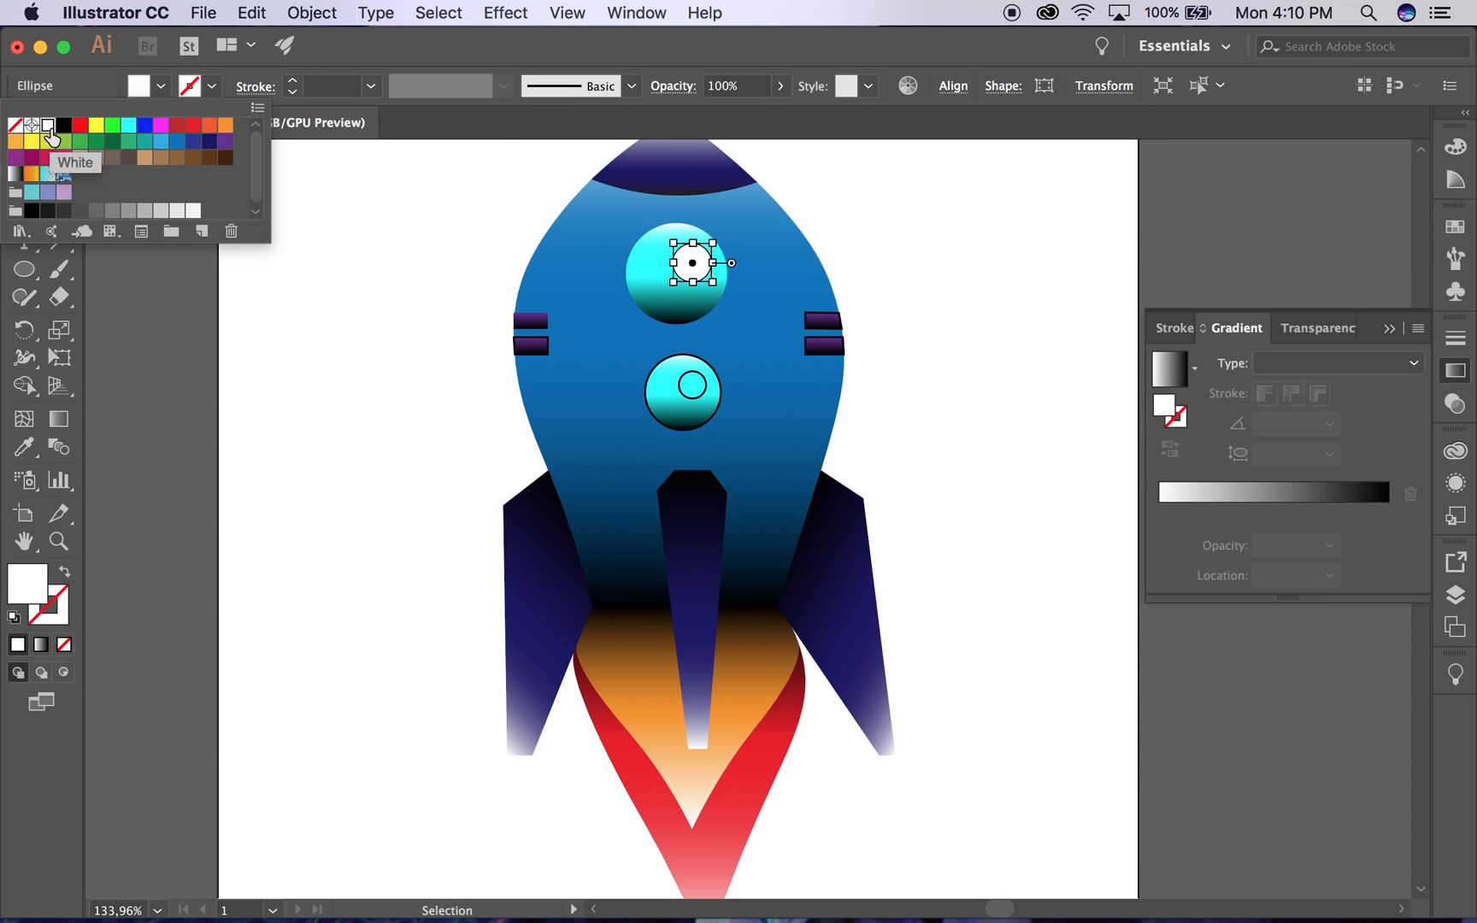
pyautogui.click(1203, 511)
pyautogui.moveTo(1204, 511); pyautogui.dragTo(1251, 512)
# Step: Make the upper highlight's gradient radial, with its white-to-black midpoint at 87% and the middle white stop at 57.55%
pyautogui.click(1412, 365)
pyautogui.click(1303, 415)
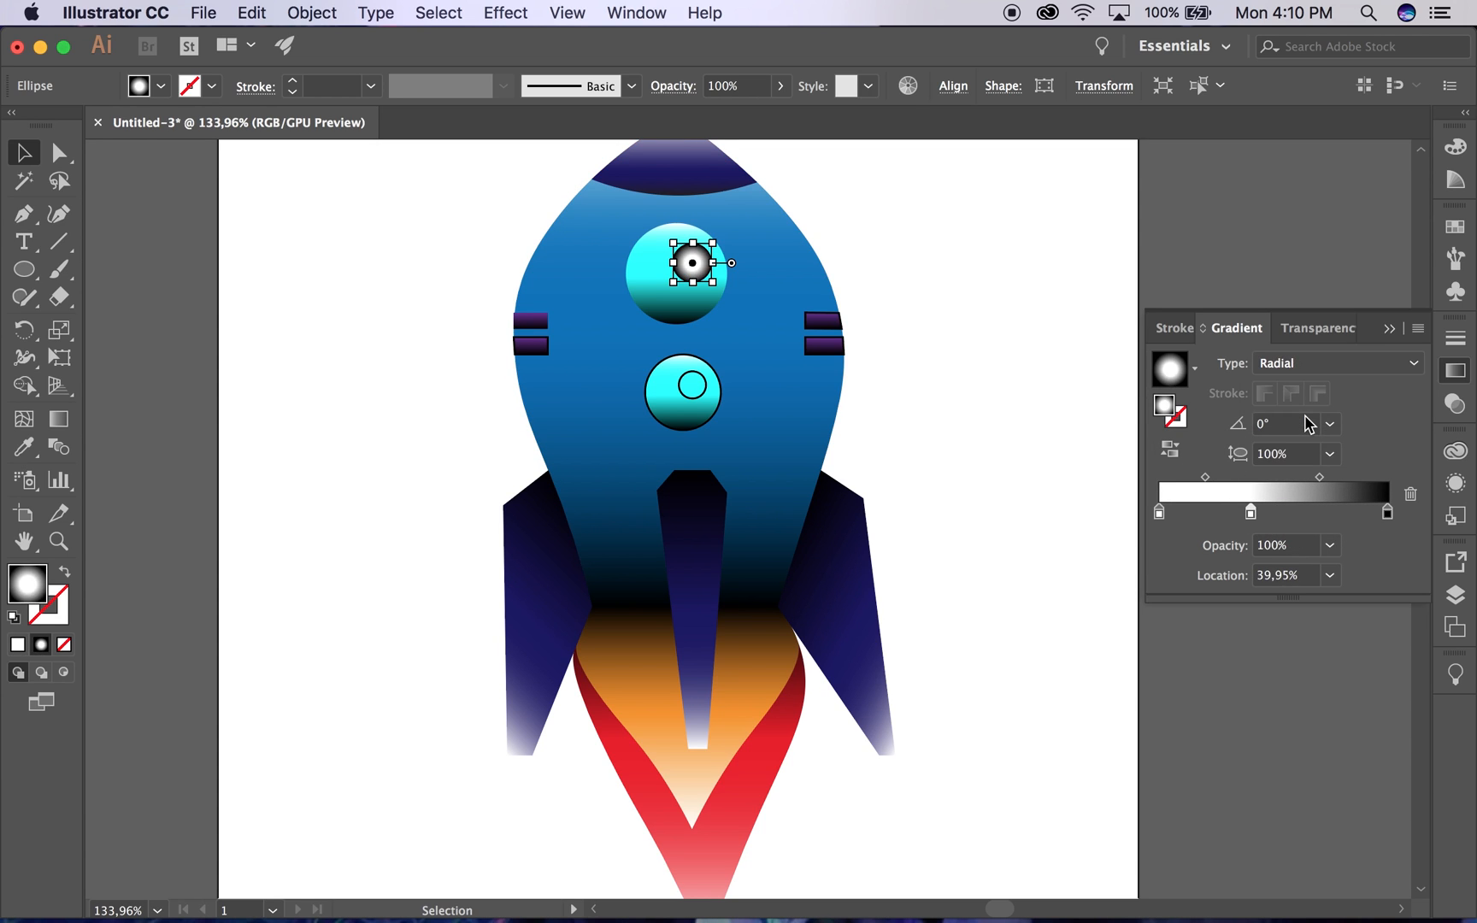
pyautogui.moveTo(1319, 477); pyautogui.dragTo(1377, 482)
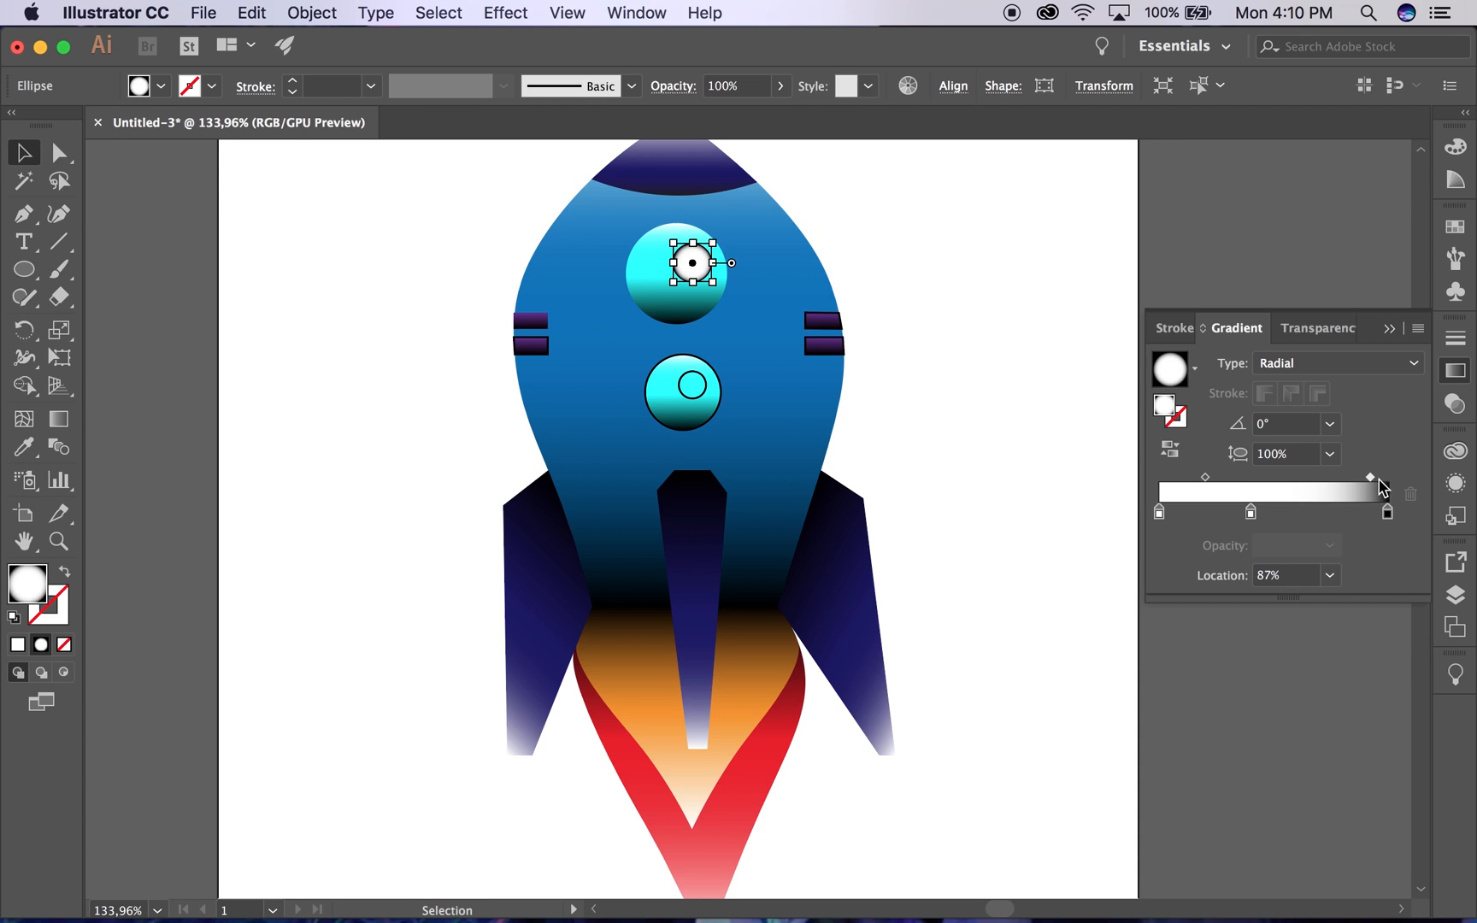
pyautogui.moveTo(1251, 512); pyautogui.dragTo(1291, 513)
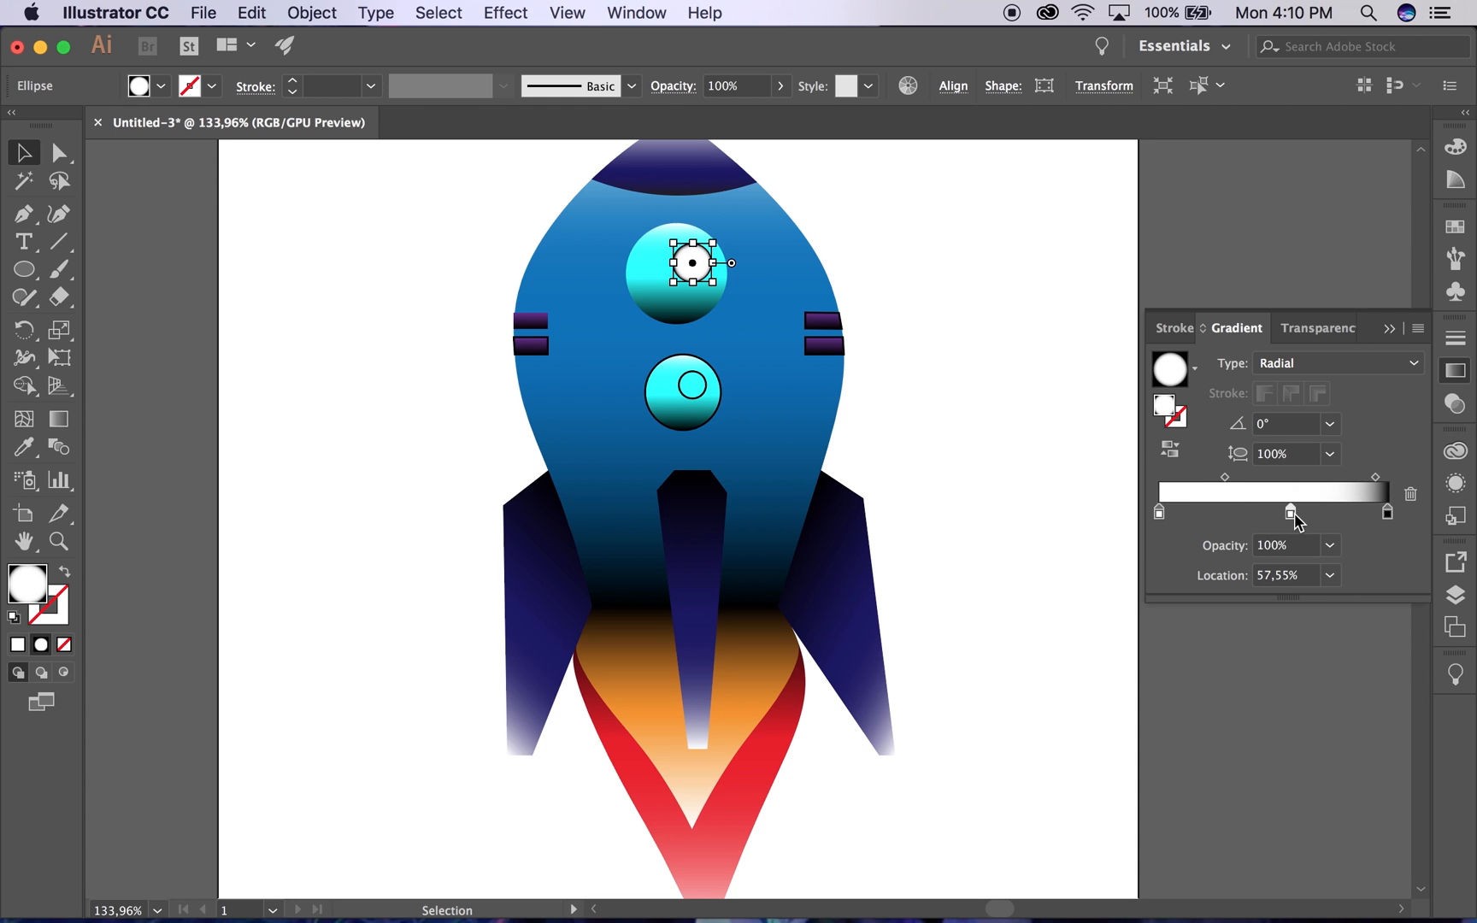
# Step: Remove the stroke from the small highlight circle in the lower window and fill it with the current gradient
pyautogui.click(693, 381)
pyautogui.click(693, 384)
pyautogui.click(59, 614)
pyautogui.click(64, 645)
pyautogui.click(41, 645)
pyautogui.click(64, 645)
pyautogui.click(26, 583)
pyautogui.click(41, 644)
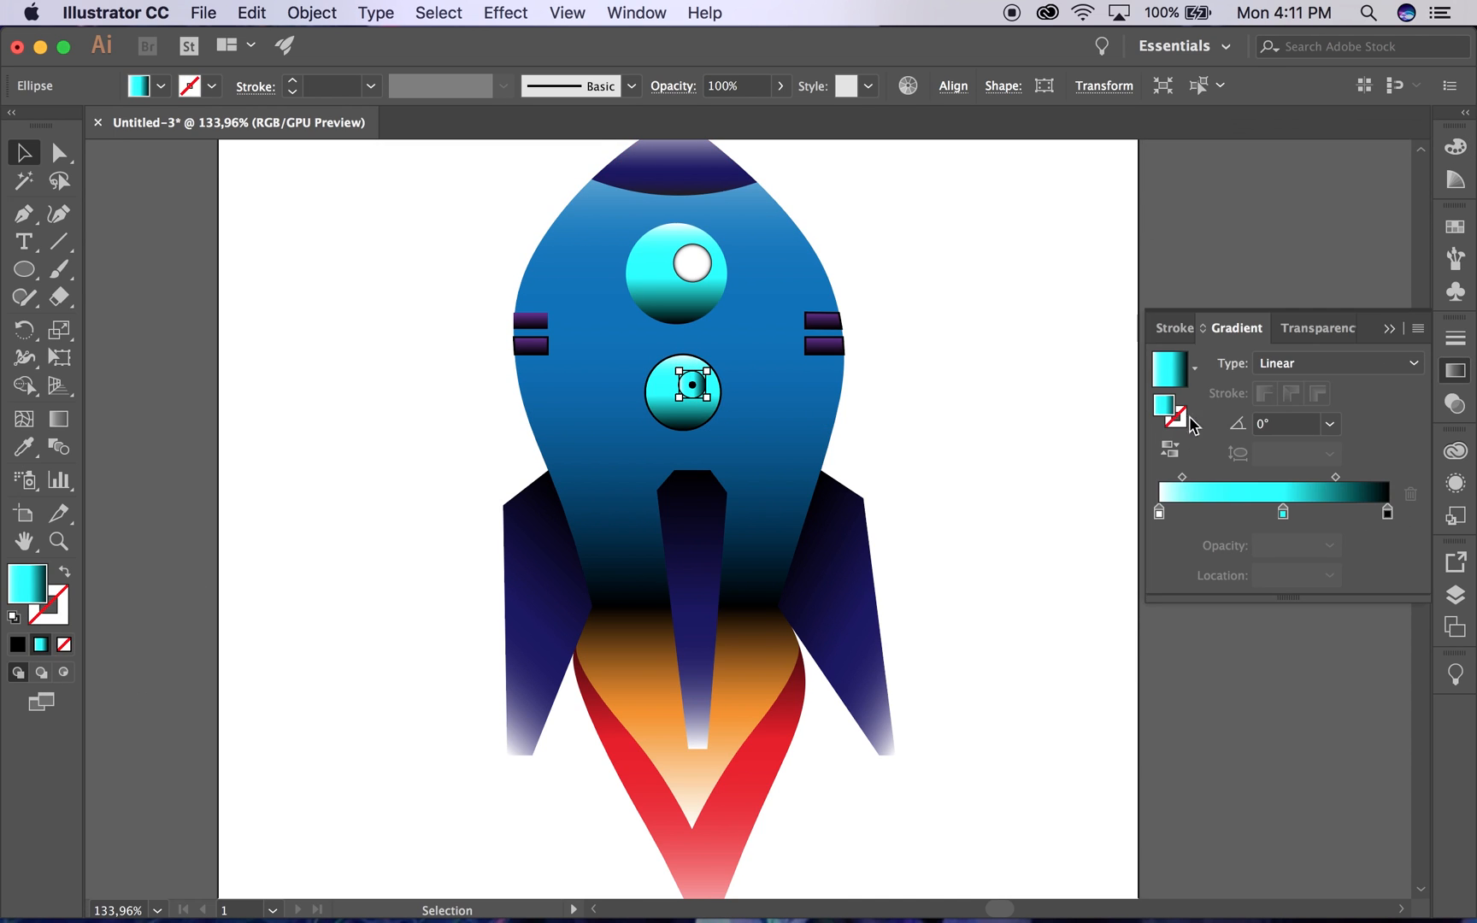
# Step: Switch the lower highlight circle to a white-to-black radial gradient and shift its midpoint toward the black end
pyautogui.click(1337, 363)
pyautogui.click(1286, 412)
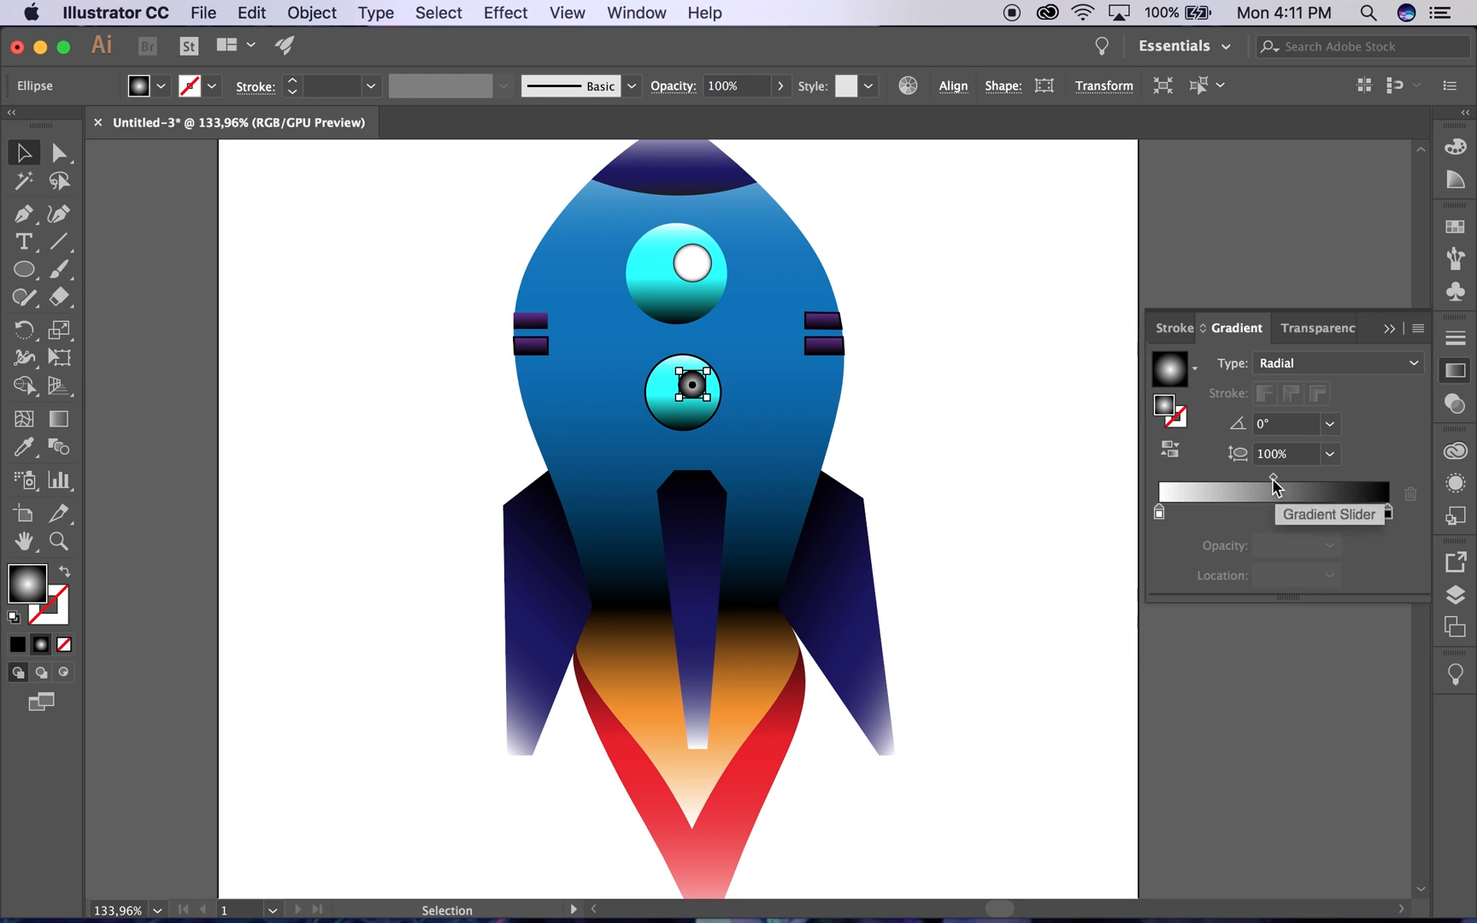
pyautogui.moveTo(1274, 480); pyautogui.dragTo(1378, 492)
# Step: Add a second white stop near the start of the lower highlight's gradient, set the white-to-black midpoint to 87%, and deselect the circle
pyautogui.click(158, 86)
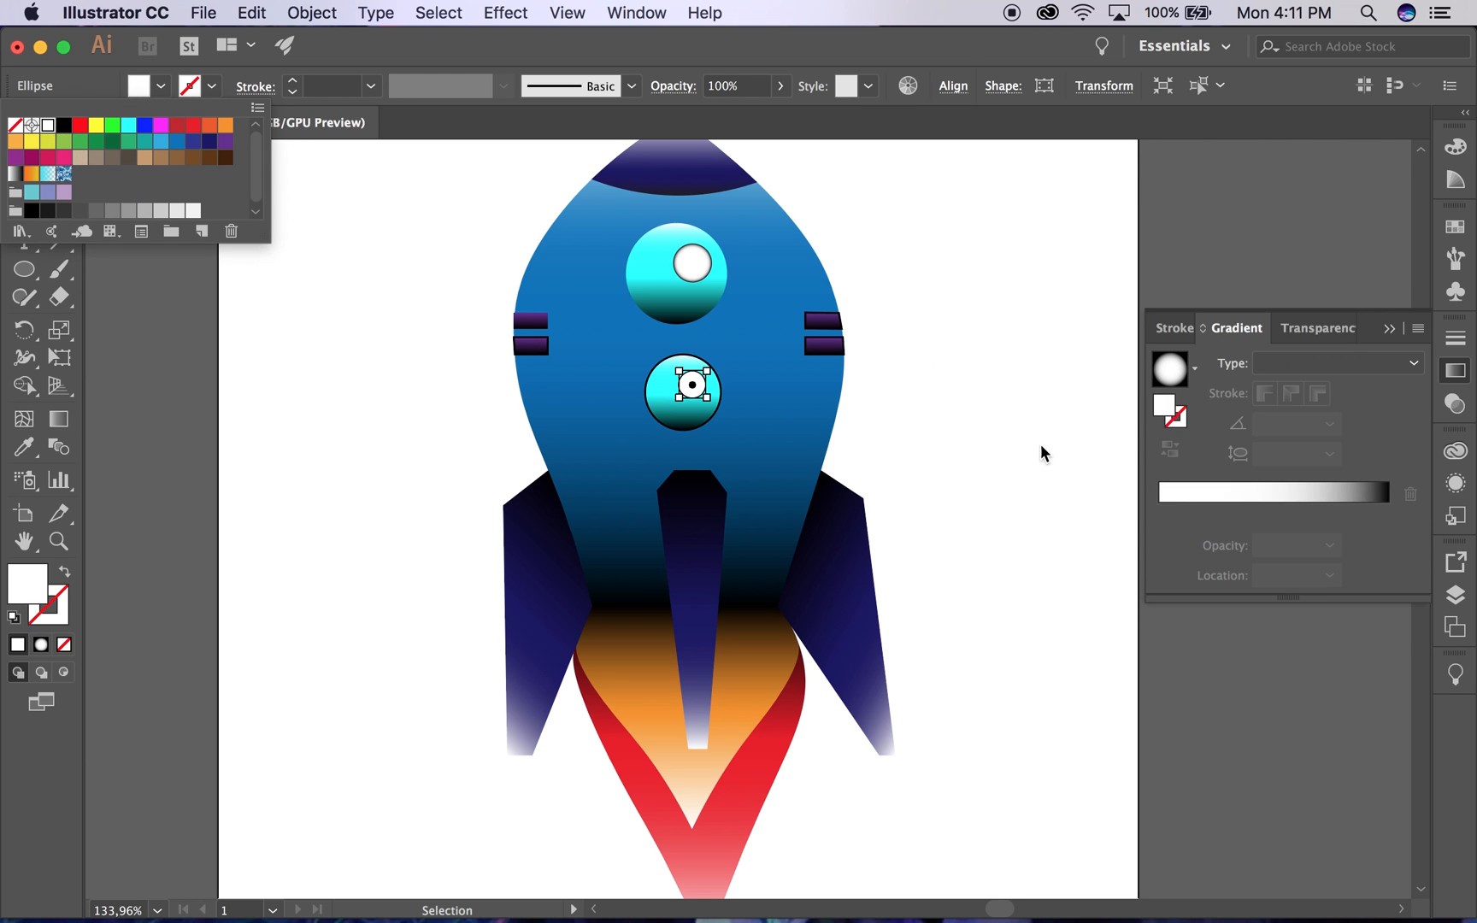
pyautogui.click(1193, 511)
pyautogui.click(1289, 478)
pyautogui.moveTo(1289, 478); pyautogui.dragTo(1362, 479)
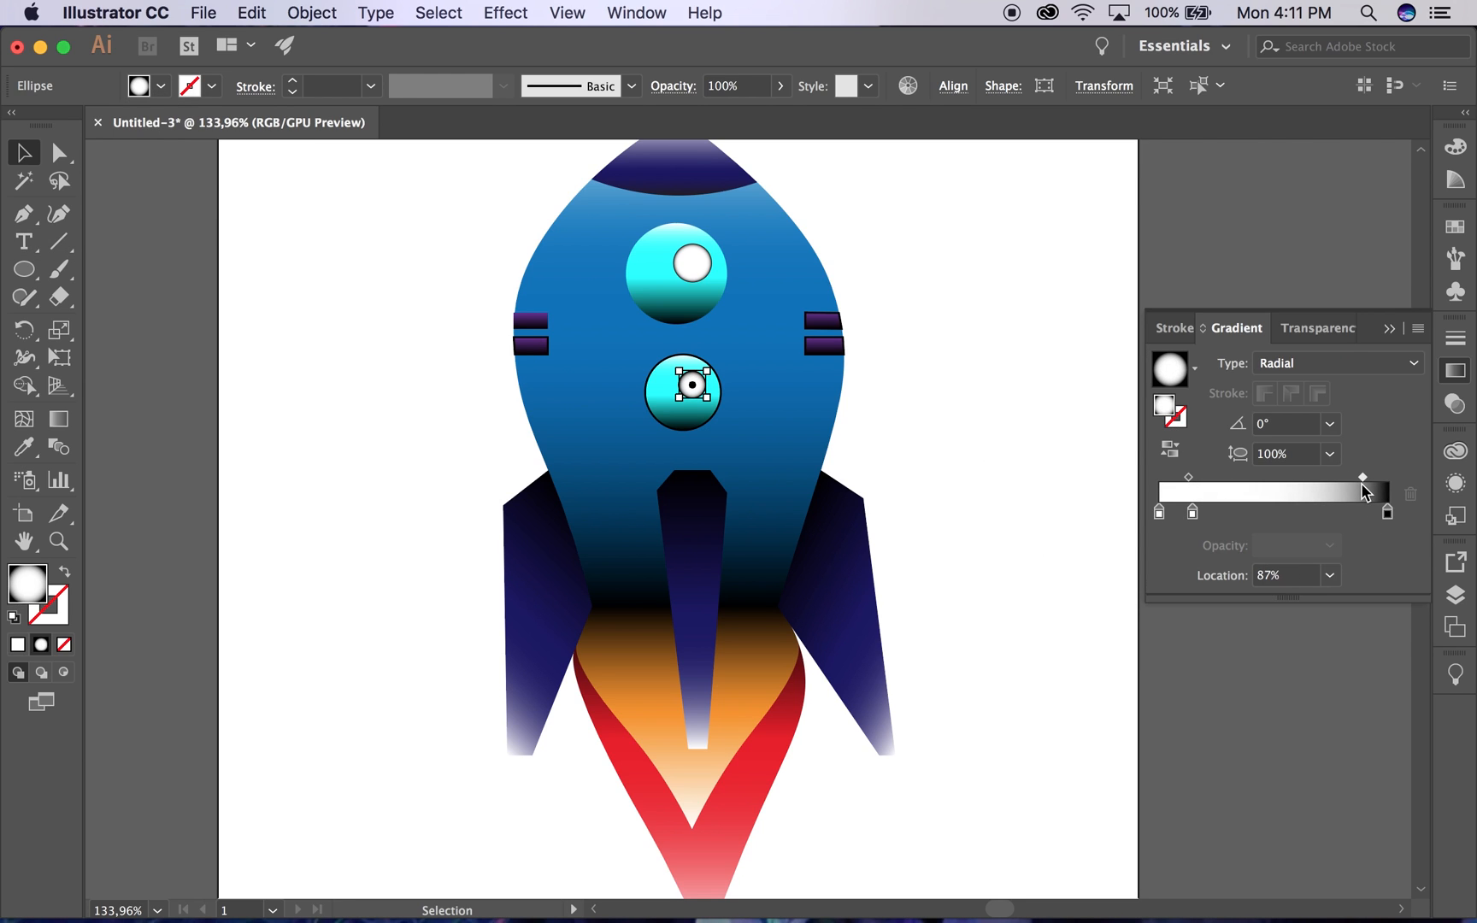
pyautogui.click(1013, 365)
# Step: Group all the rocket's shapes into one object and move the group slightly upward
pyautogui.scroll(-6, 1013, 365)
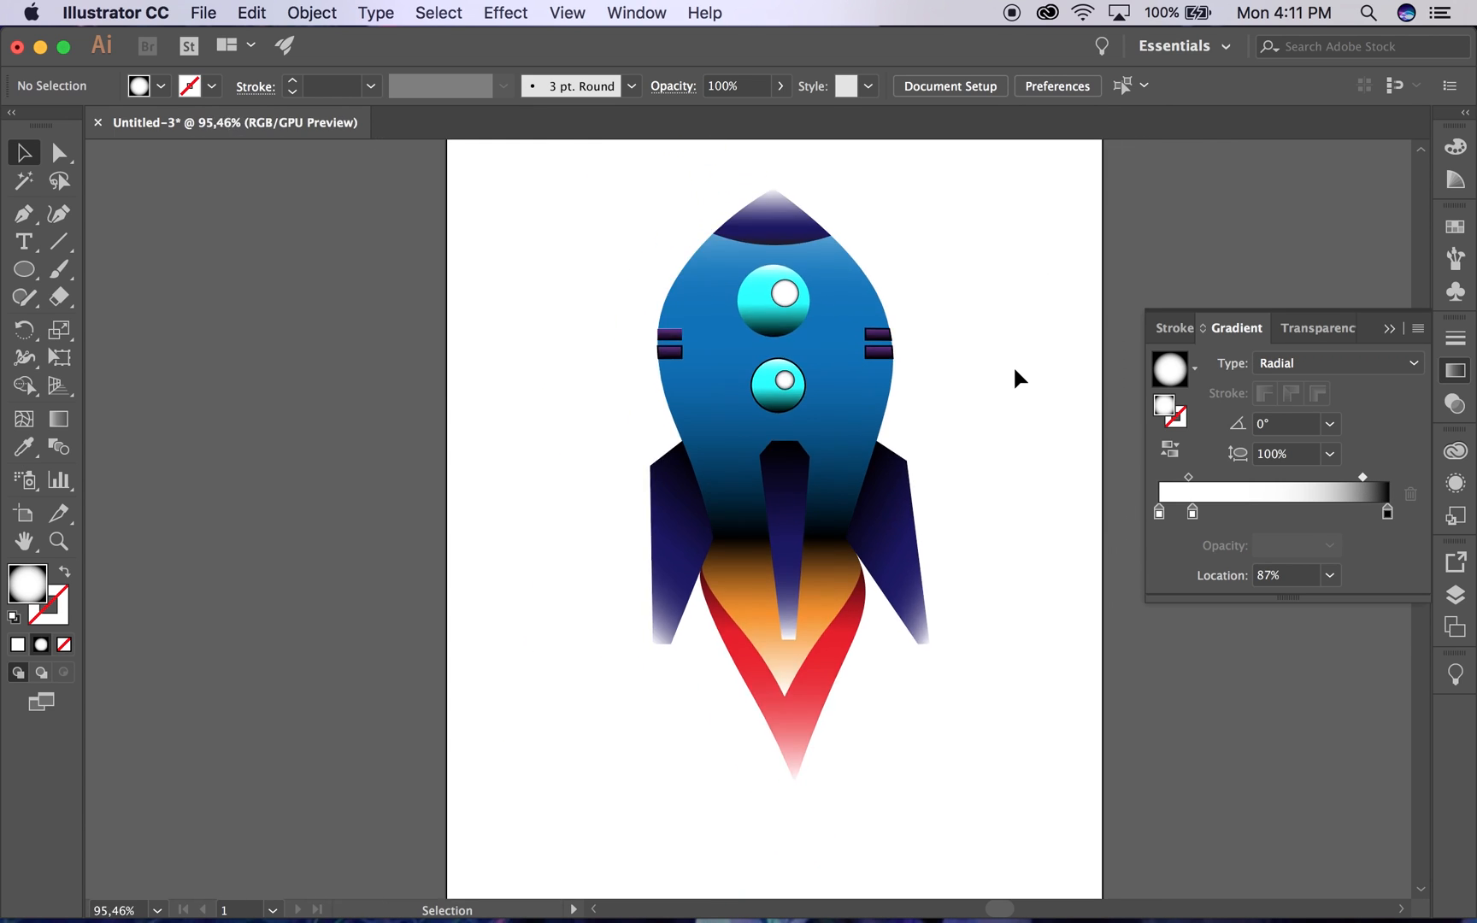
pyautogui.click(1389, 329)
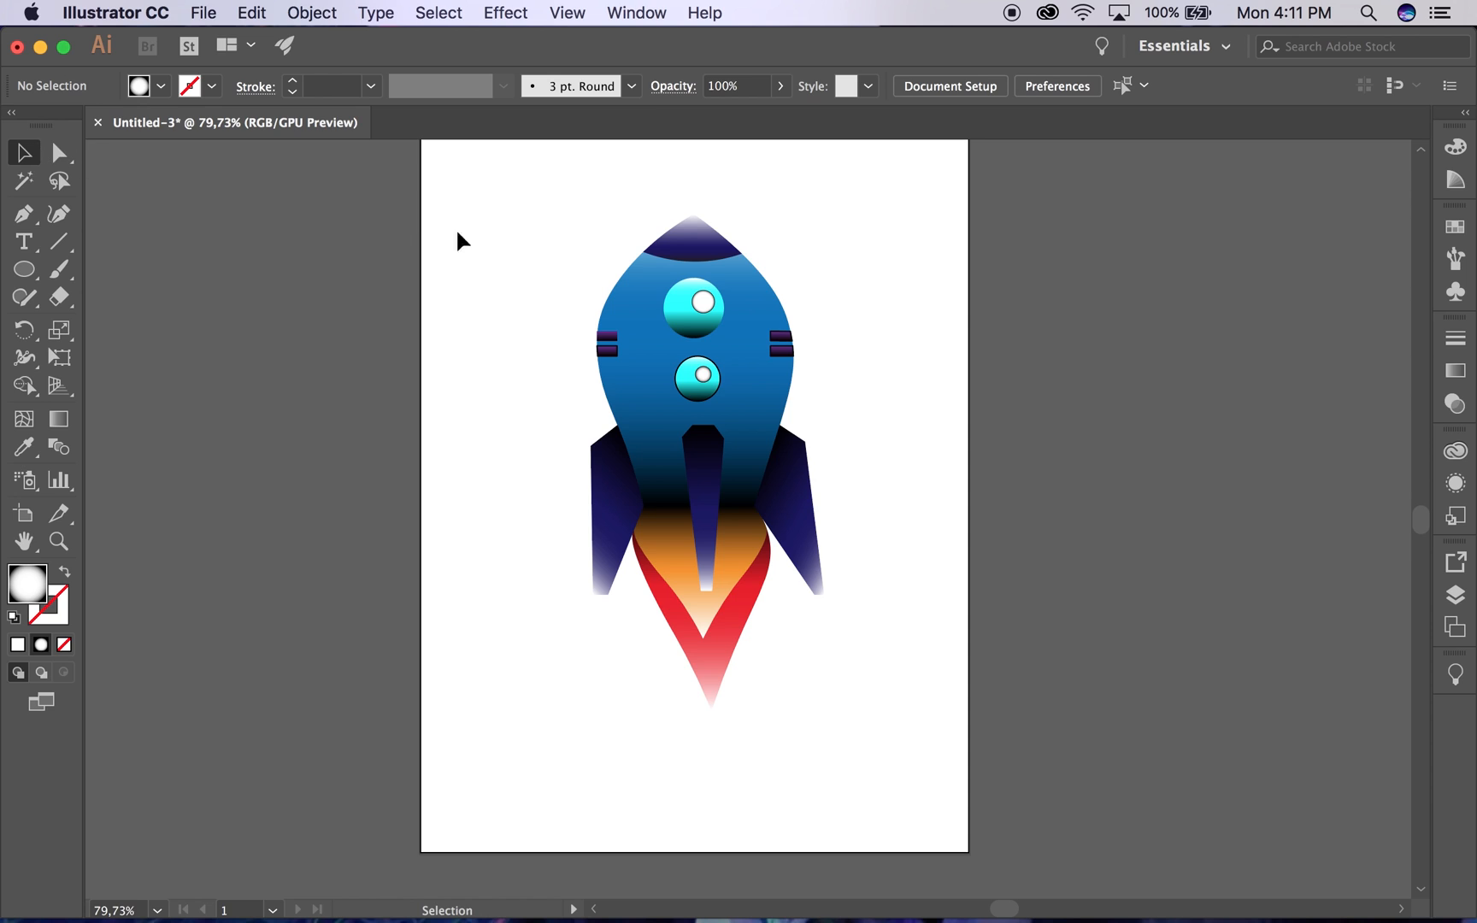
pyautogui.moveTo(667, 229); pyautogui.dragTo(868, 765)
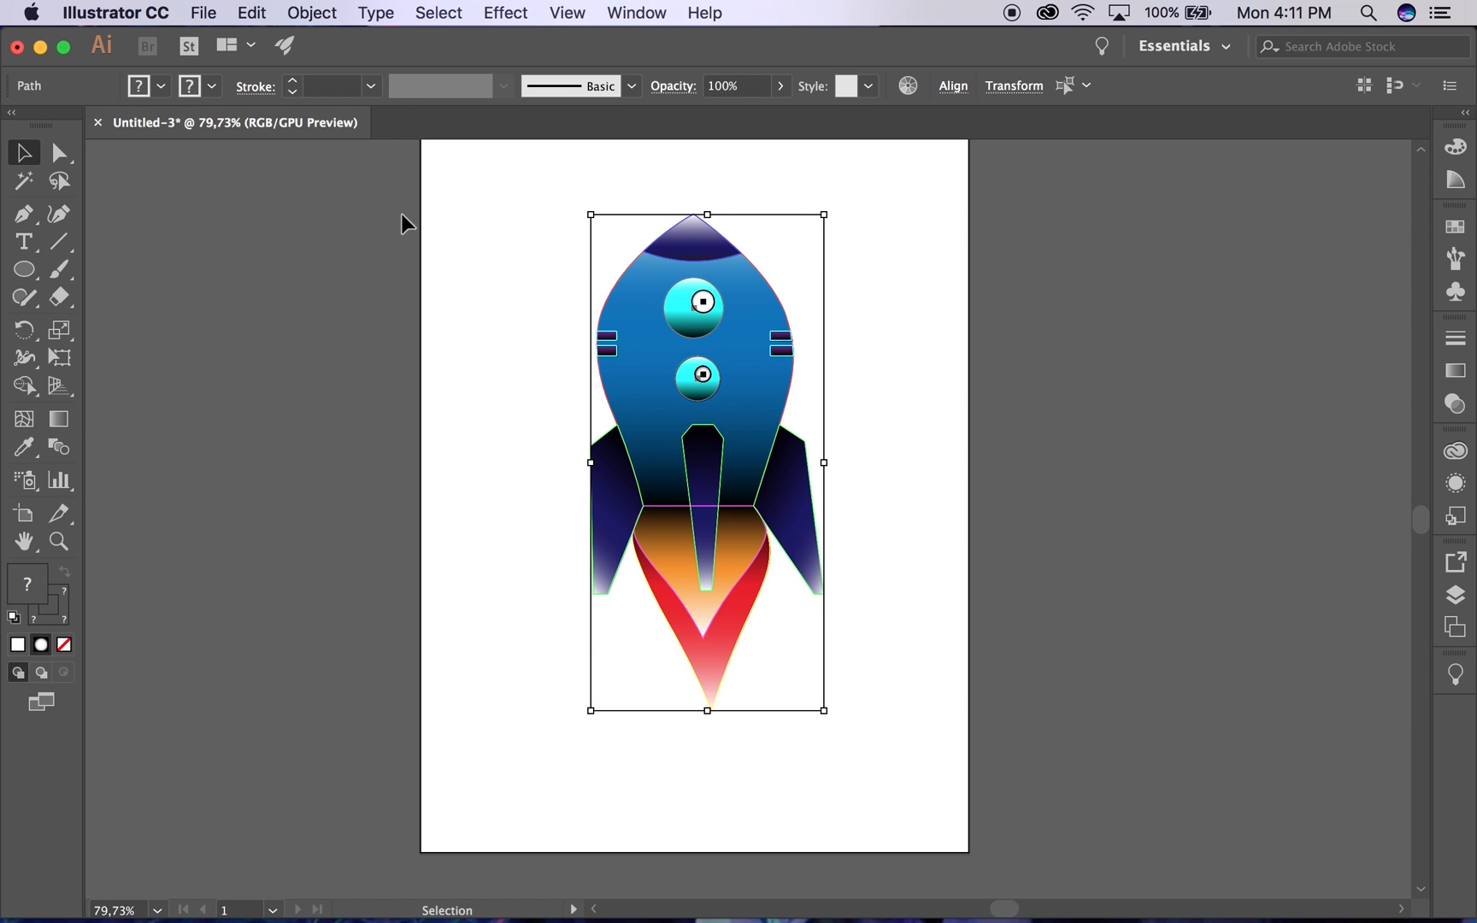
pyautogui.click(310, 14)
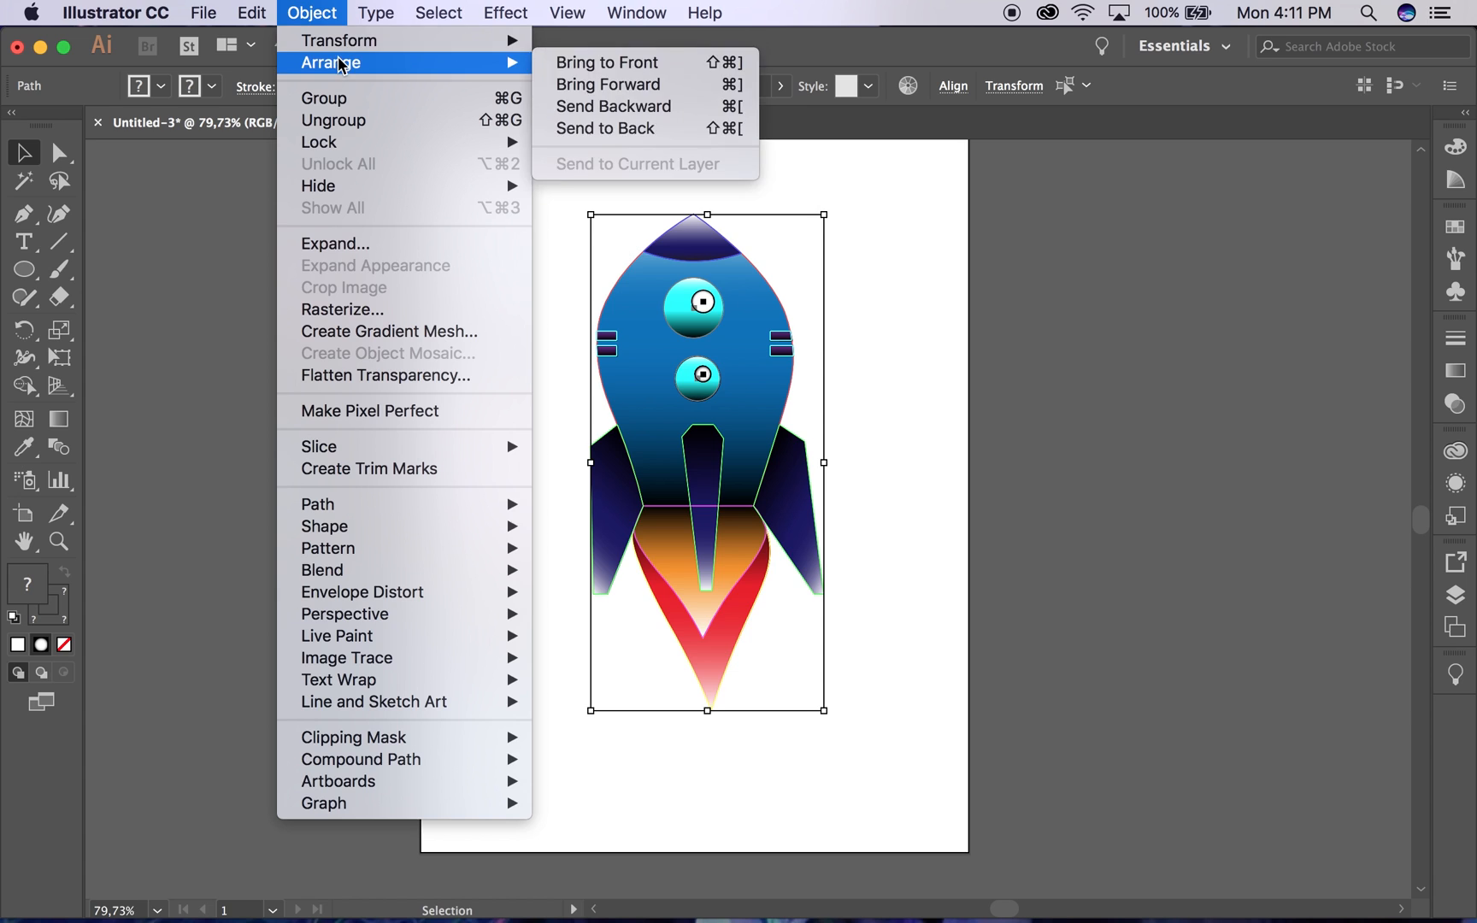
pyautogui.click(325, 99)
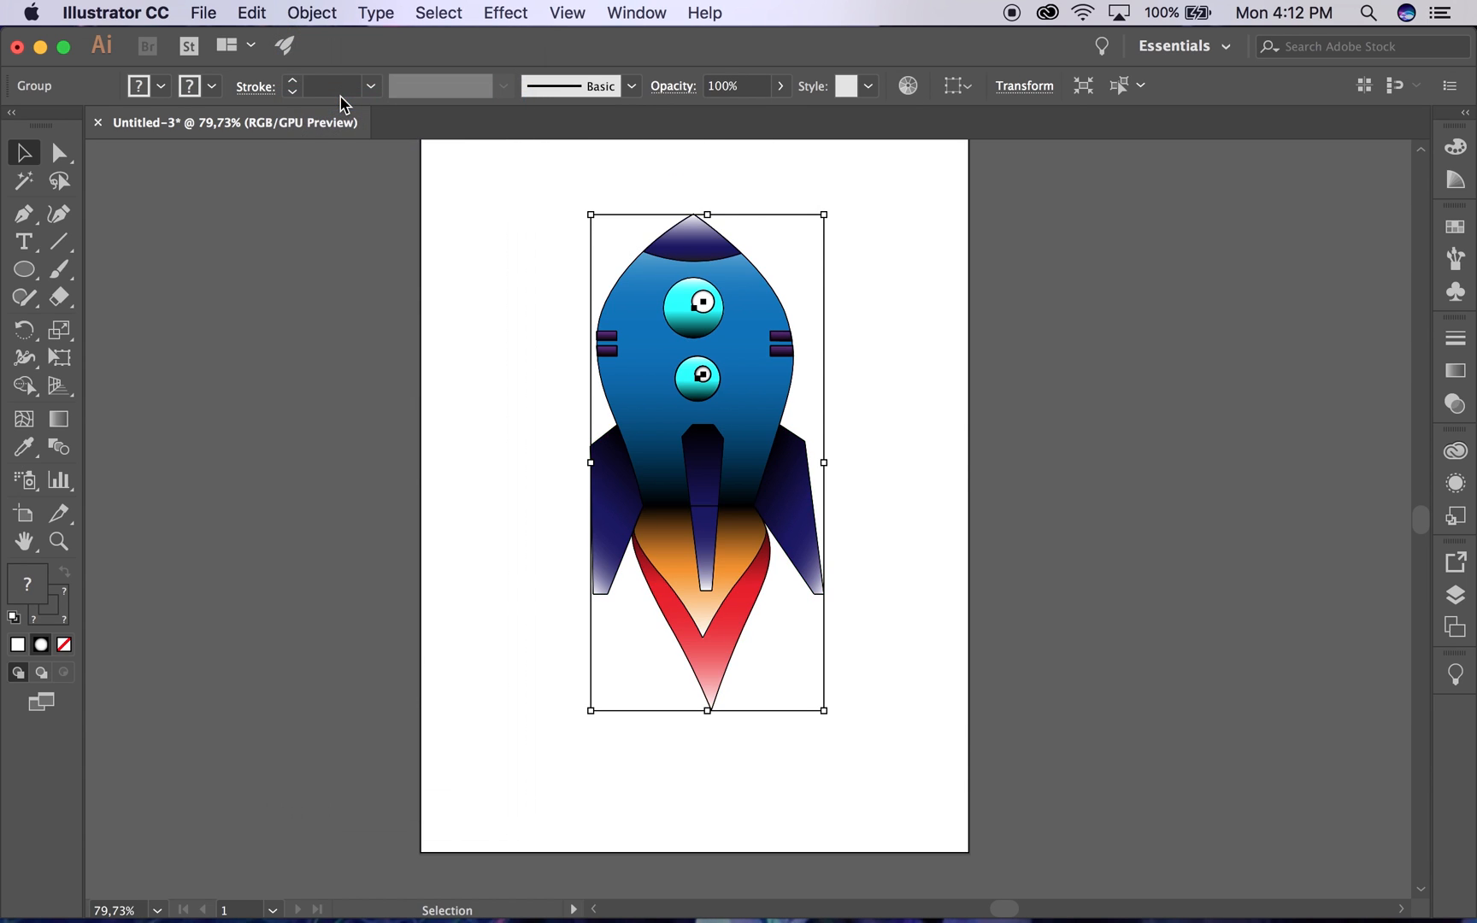
pyautogui.click(539, 316)
pyautogui.moveTo(775, 349); pyautogui.dragTo(791, 304)
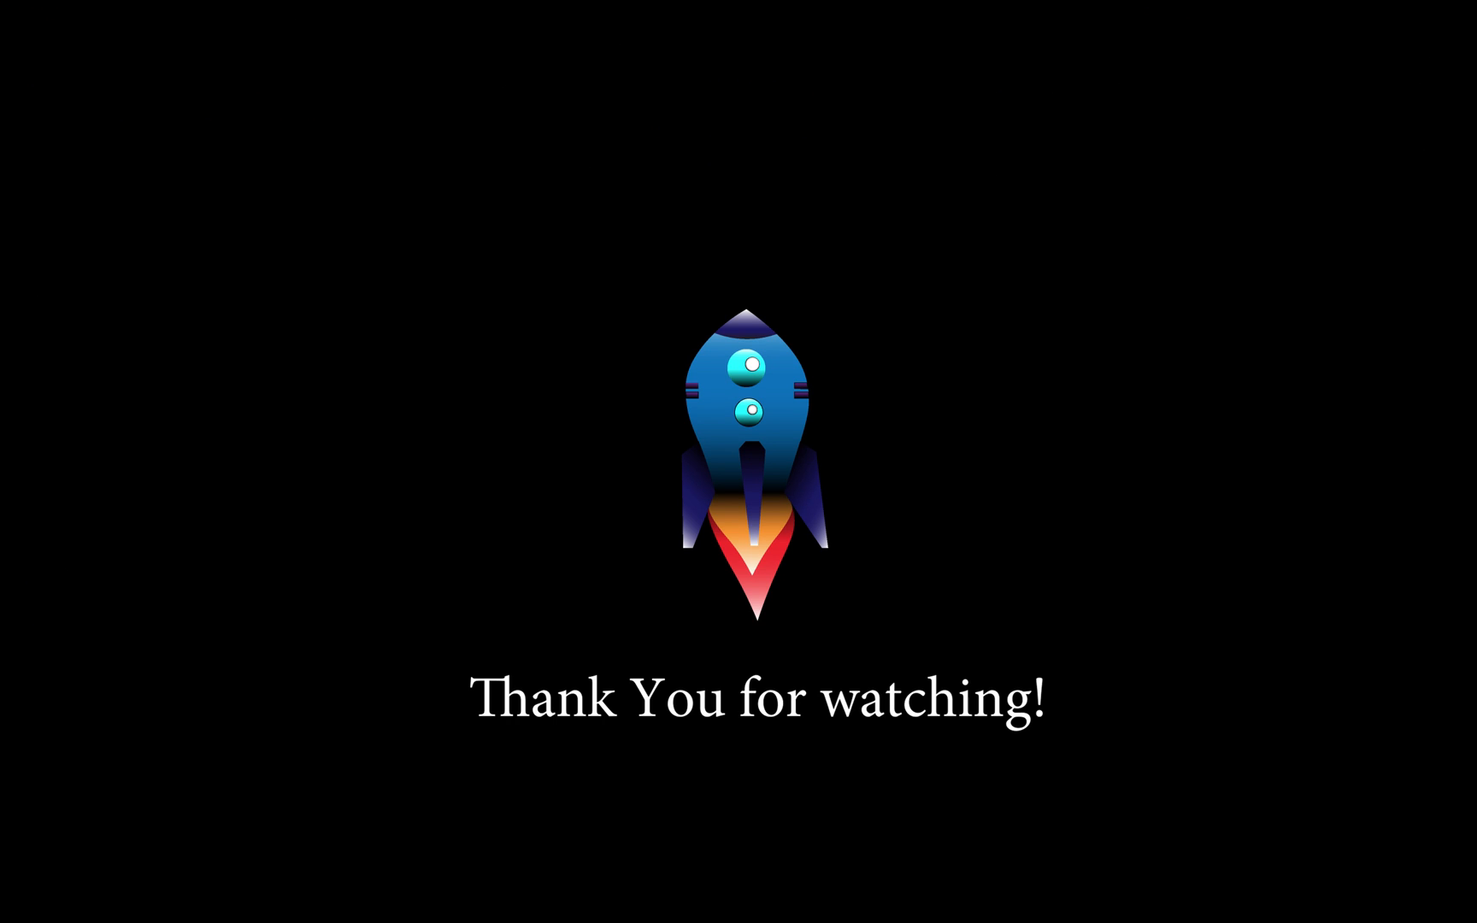